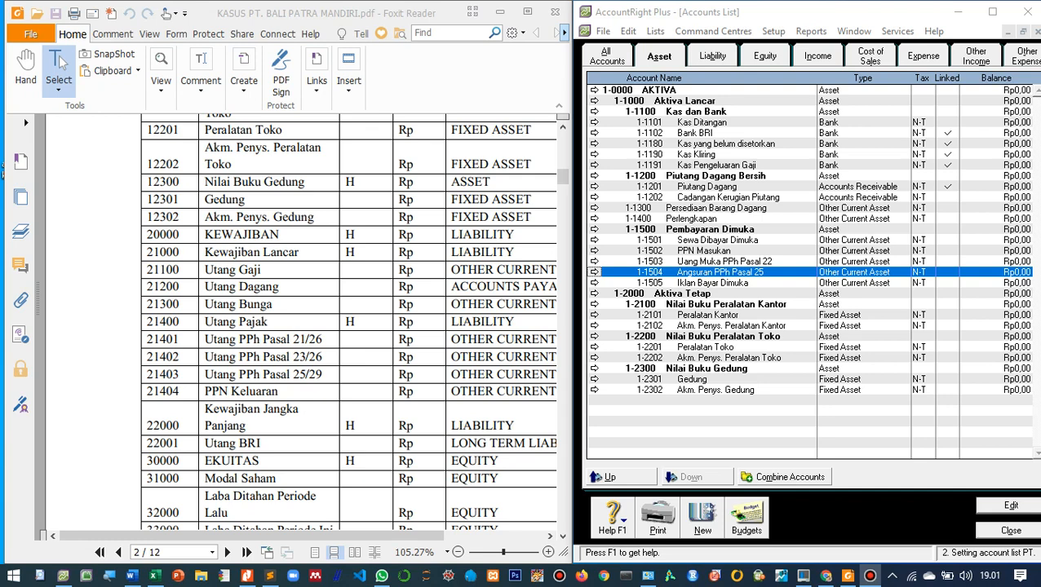
- Rename the top-level liability header account 2-0000 to KEWAJIBAN
{"action": "left_click", "coordinate": [712, 56]}
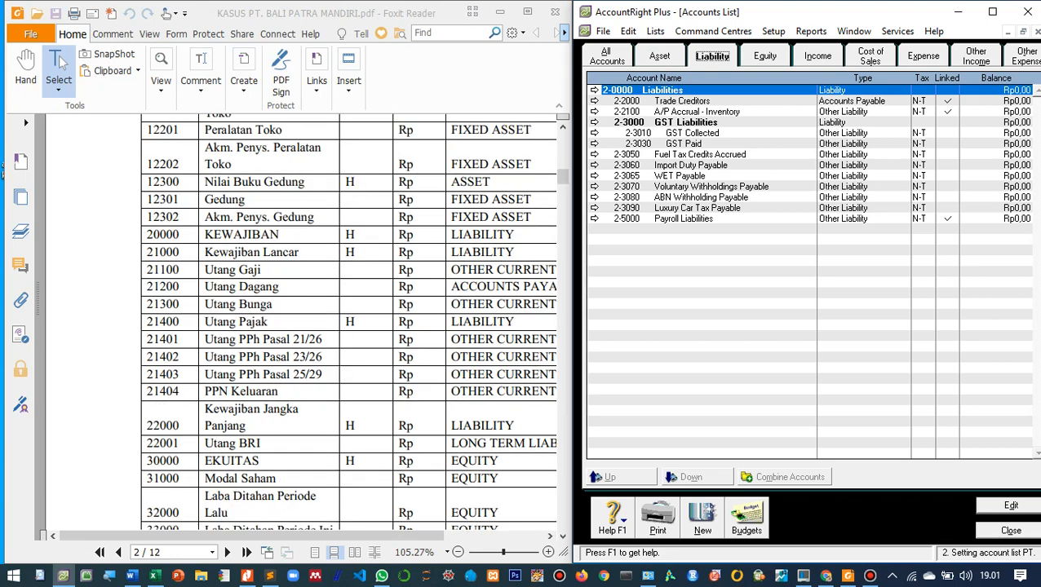
{"action": "scroll", "coordinate": [348, 322], "scroll_direction": "down", "scroll_amount": 1}
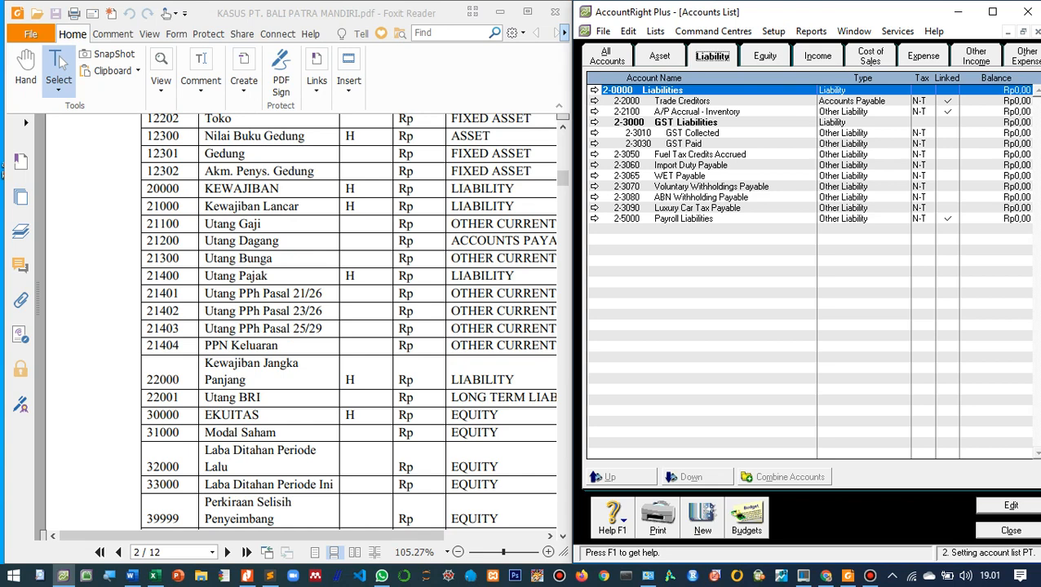
{"action": "key", "text": "Return"}
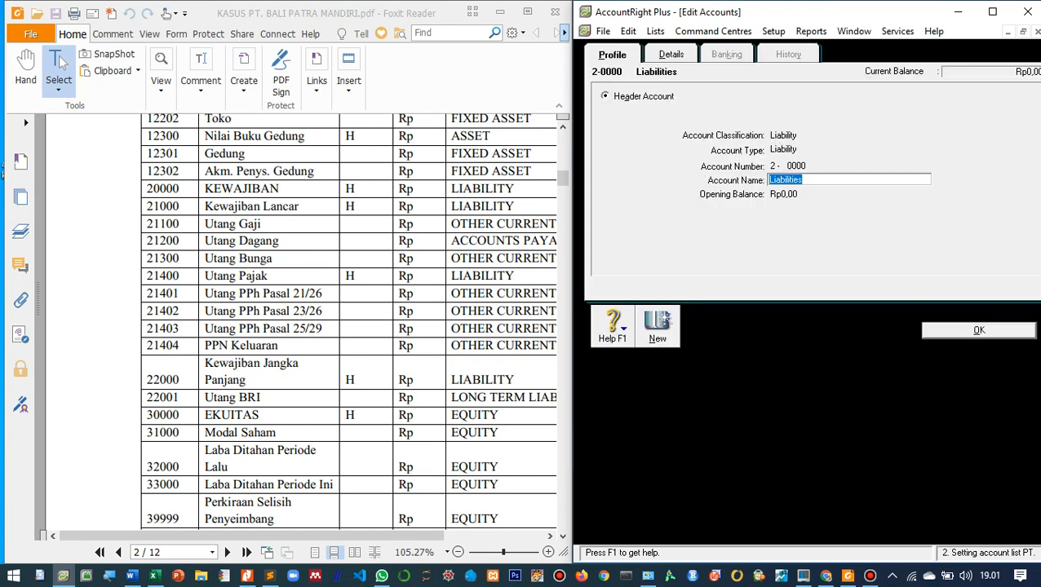
{"action": "type", "text": "KEWAJIBAN"}
{"action": "key", "text": "Return"}
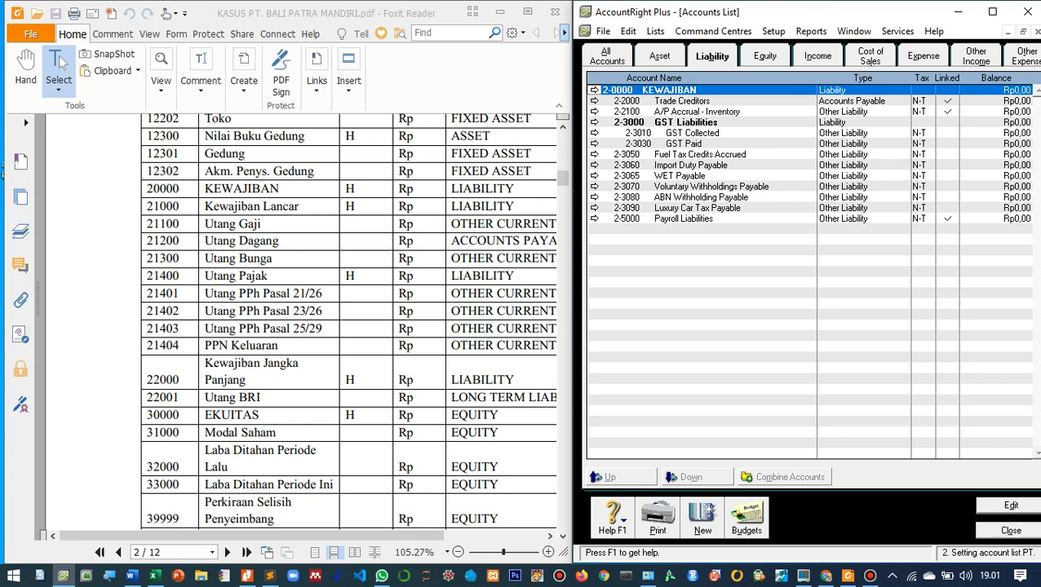
- Create a liability header account numbered 2-1000 and named Kewajiban Lancar
{"action": "left_click", "coordinate": [702, 518]}
{"action": "left_click", "coordinate": [643, 96]}
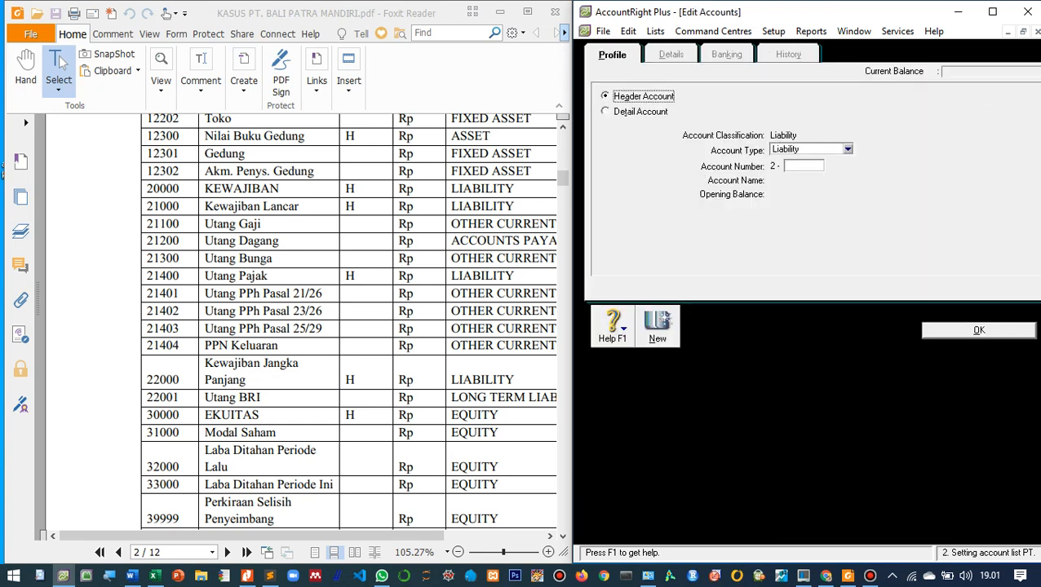
{"action": "left_click", "coordinate": [803, 165]}
{"action": "type", "text": "1000"}
{"action": "key", "text": "Tab"}
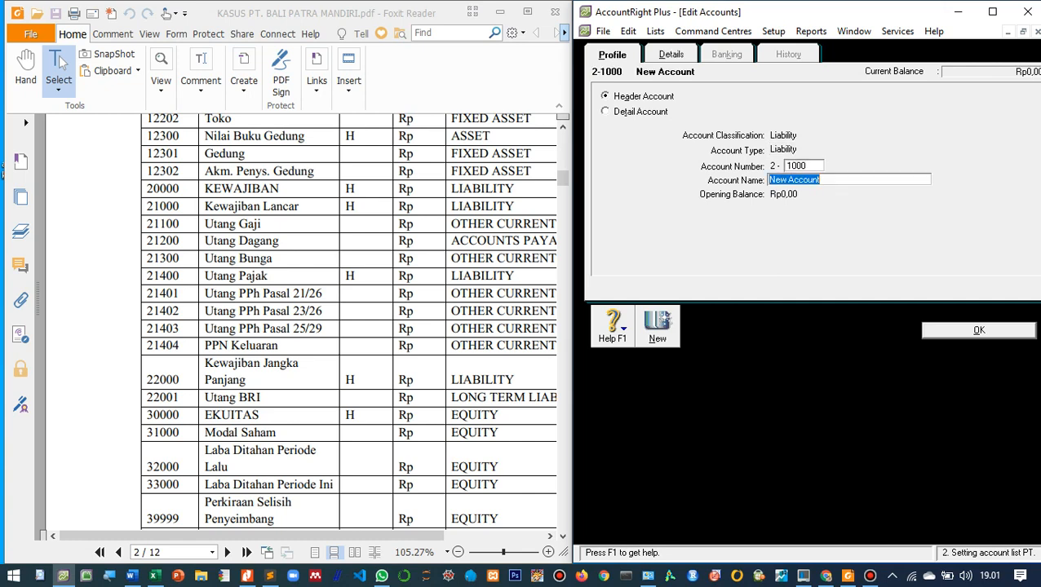
{"action": "type", "text": "kEWAJIBAN"}
{"action": "key", "text": "BackSpace"}
{"action": "key", "text": "BackSpace"}
{"action": "key", "text": "BackSpace"}
{"action": "key", "text": "BackSpace"}
{"action": "key", "text": "BackSpace"}
{"action": "key", "text": "BackSpace"}
{"action": "key", "text": "BackSpace"}
{"action": "key", "text": "BackSpace"}
{"action": "key", "text": "BackSpace"}
{"action": "type", "text": "Kewajiban Lancar"}
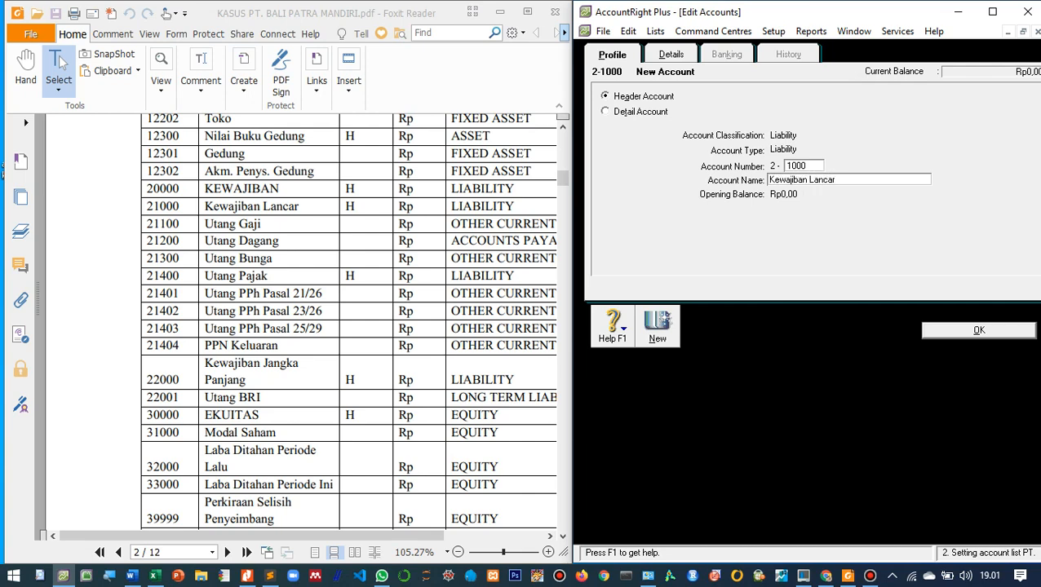
{"action": "key", "text": "Return"}
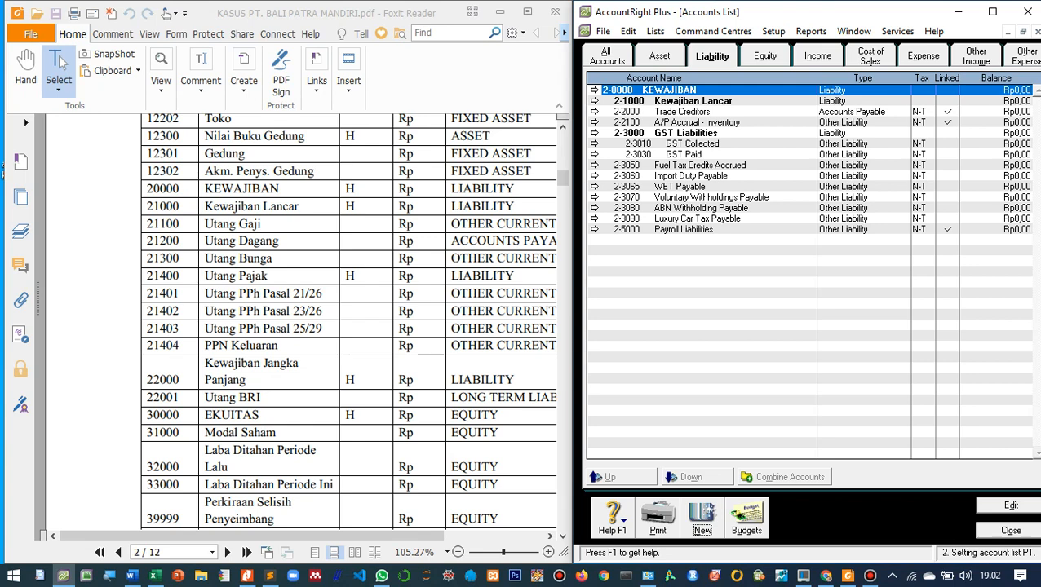
- Change the Payroll Liabilities account to type Other Current Liability, number 2-1100 and name Utang Gaji
{"action": "key", "text": "End"}
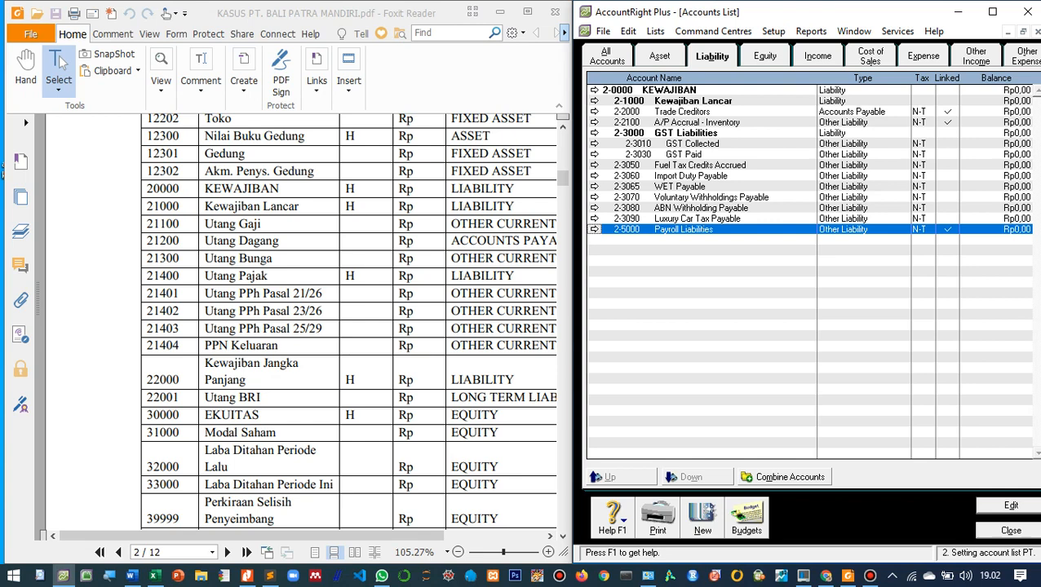
{"action": "key", "text": "Return"}
{"action": "left_click", "coordinate": [878, 149]}
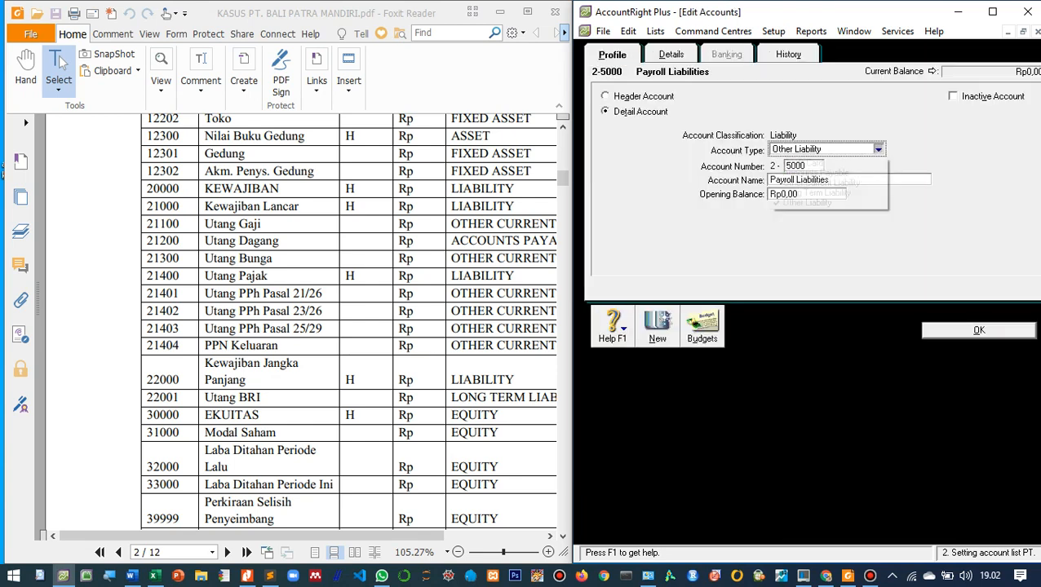
{"action": "key", "text": "Return"}
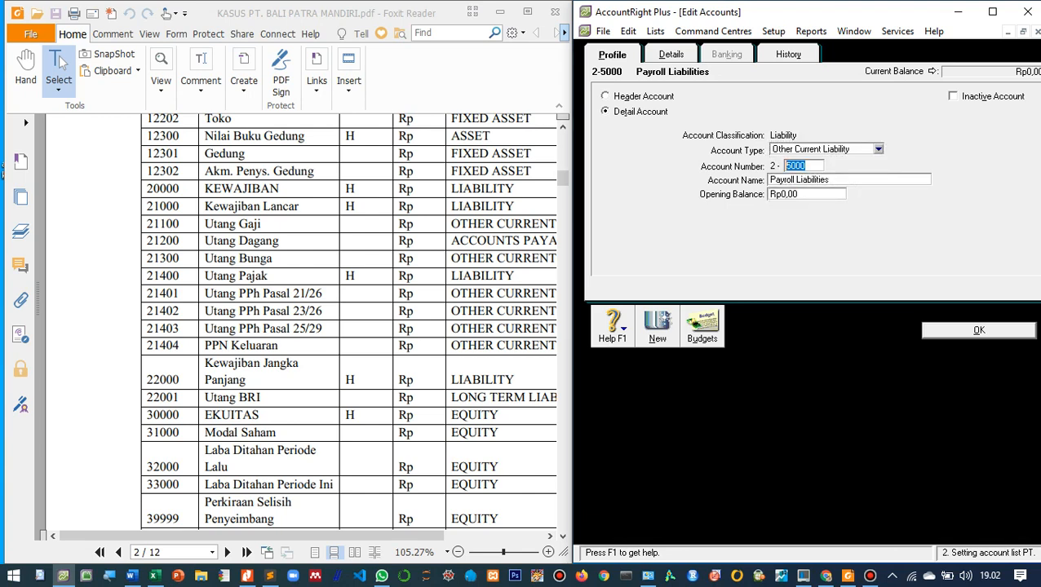
{"action": "type", "text": "1100"}
{"action": "key", "text": "Tab"}
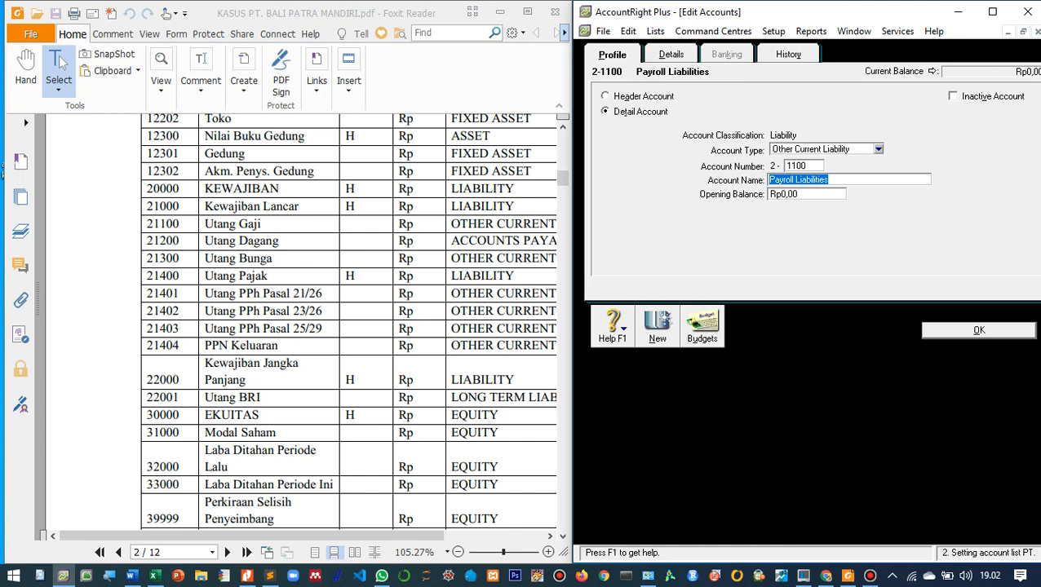
{"action": "type", "text": "Utang "}
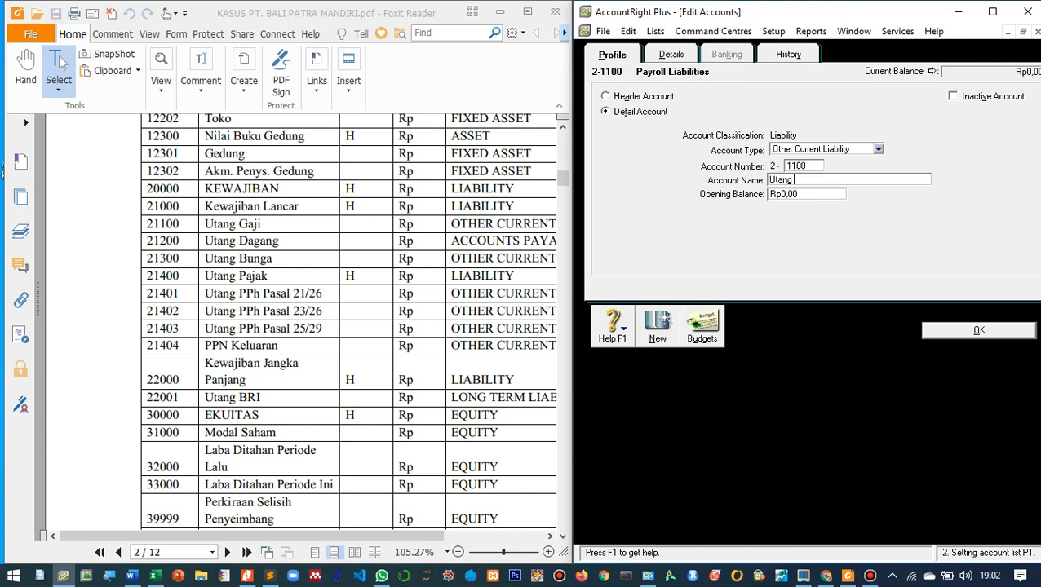
{"action": "type", "text": "Gaji"}
{"action": "key", "text": "Return"}
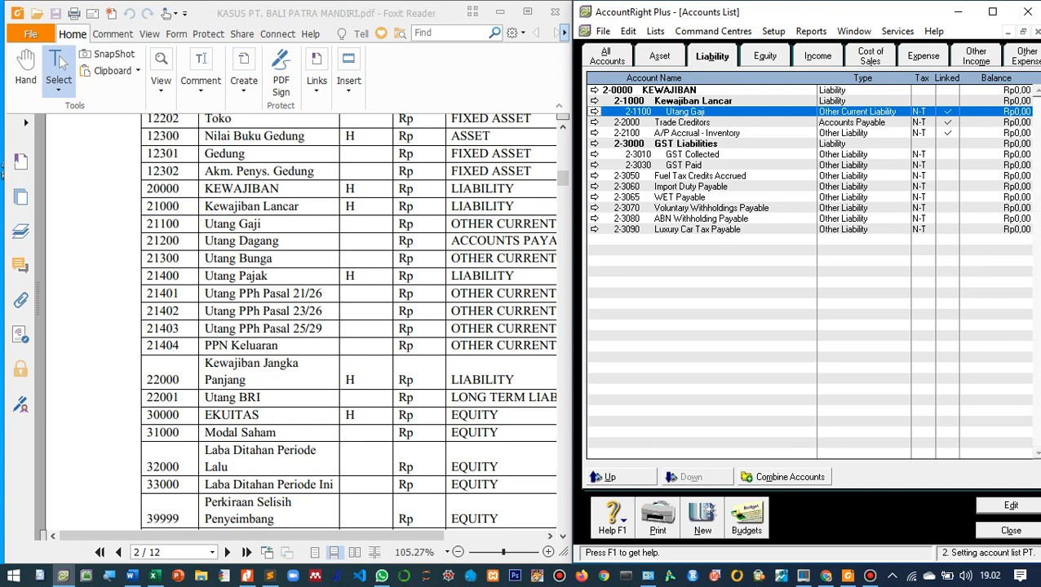
- Change the Trade Creditors account to number 2-1200 and name Utang Dagang, and move it down a level under Kewajiban Lancar
{"action": "key", "text": "Down"}
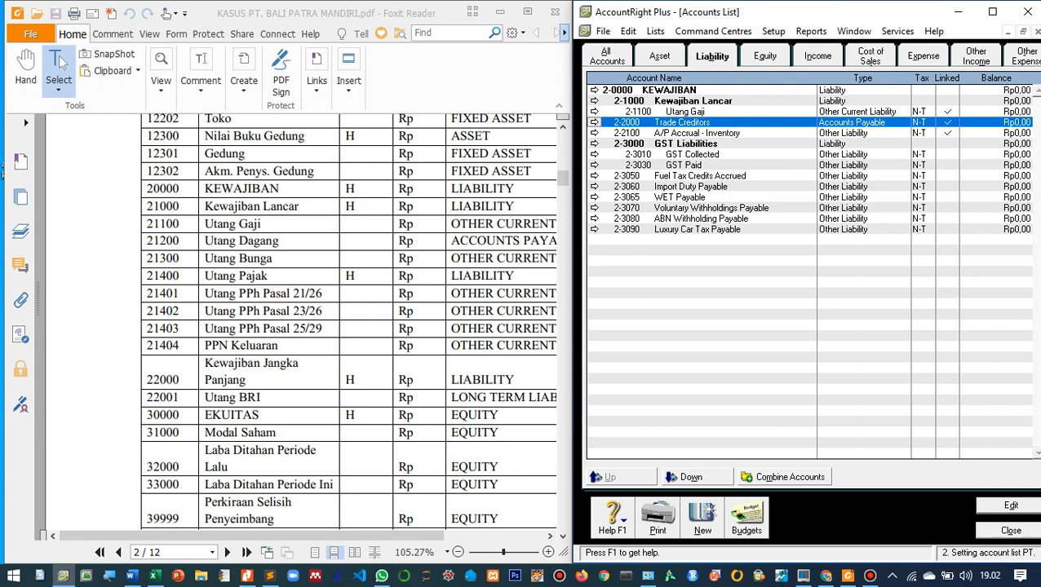
{"action": "key", "text": "Return"}
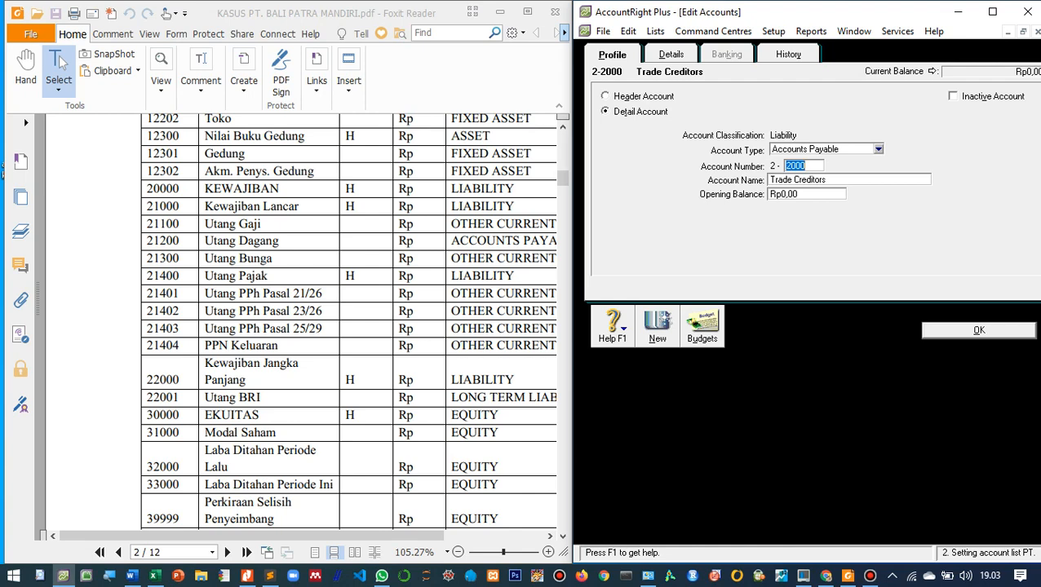
{"action": "type", "text": "1200"}
{"action": "key", "text": "Tab"}
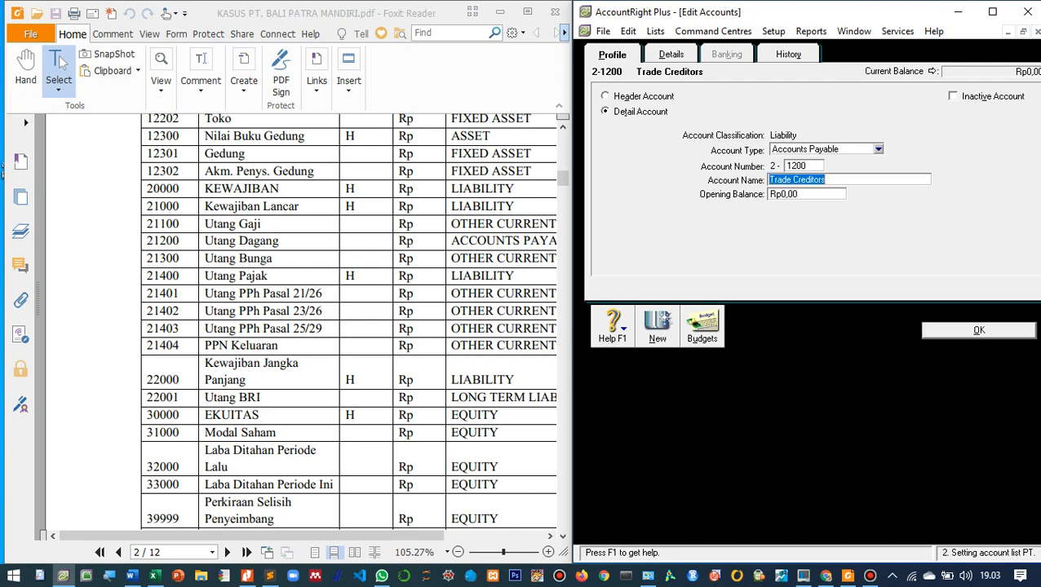
{"action": "type", "text": "Utang Dag"}
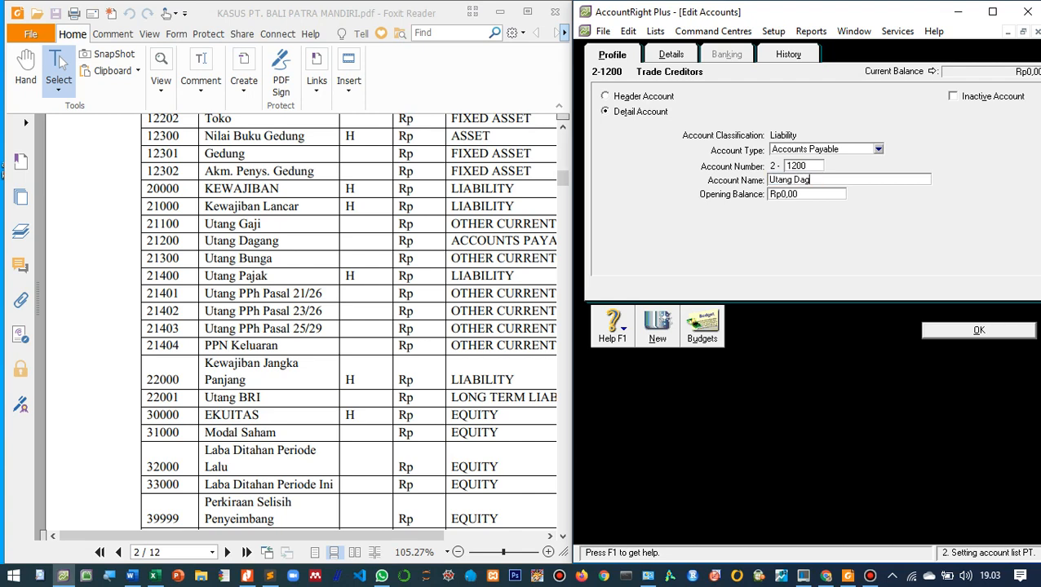
{"action": "type", "text": "ang"}
{"action": "key", "text": "Return"}
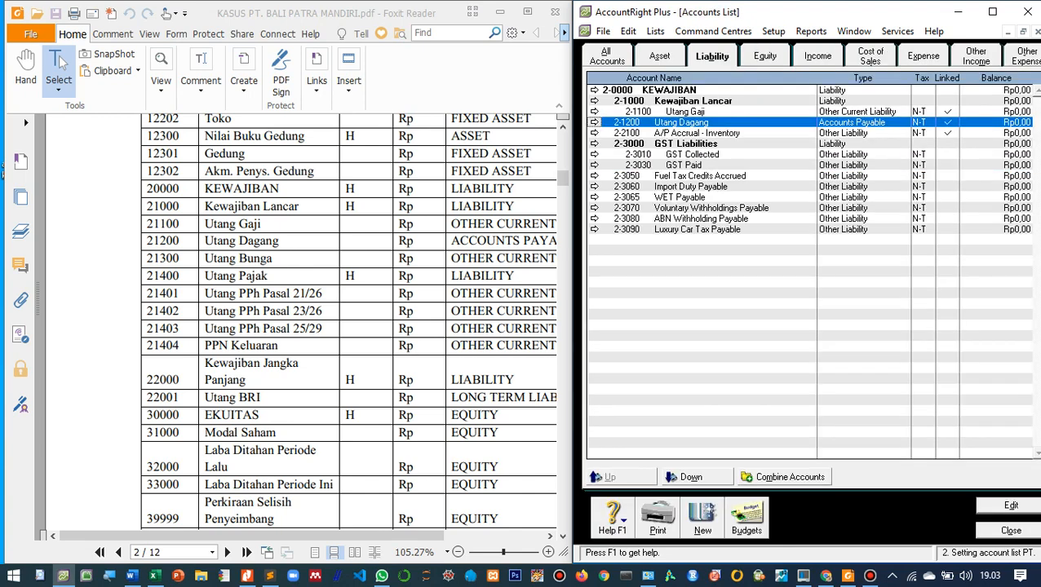
{"action": "left_click", "coordinate": [691, 477]}
{"action": "left_click", "coordinate": [691, 477]}
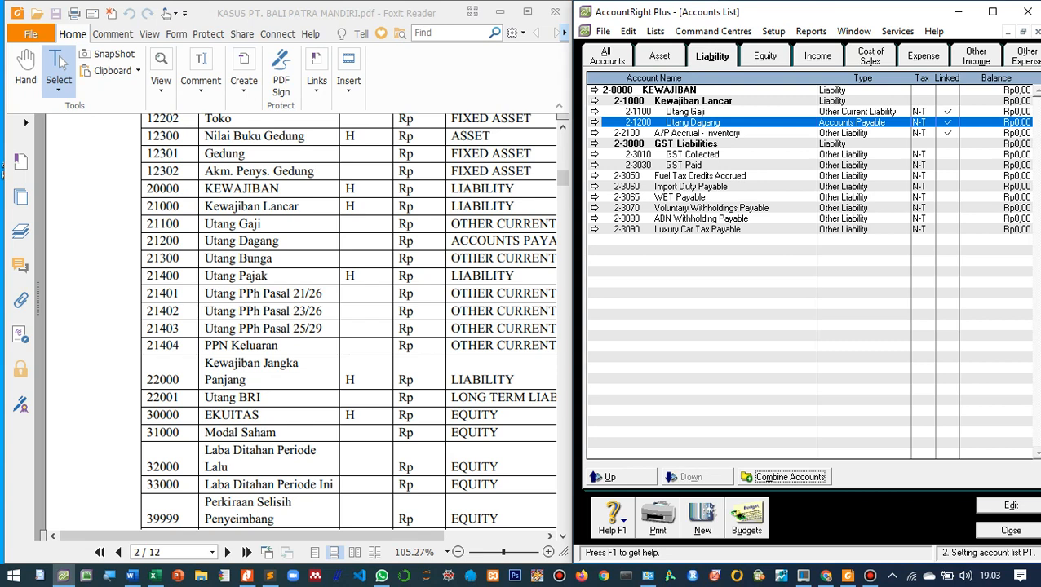
- Create a detail account of type Other Current Liability, numbered 2-1300 and named Utang Bunga
{"action": "left_click", "coordinate": [697, 133]}
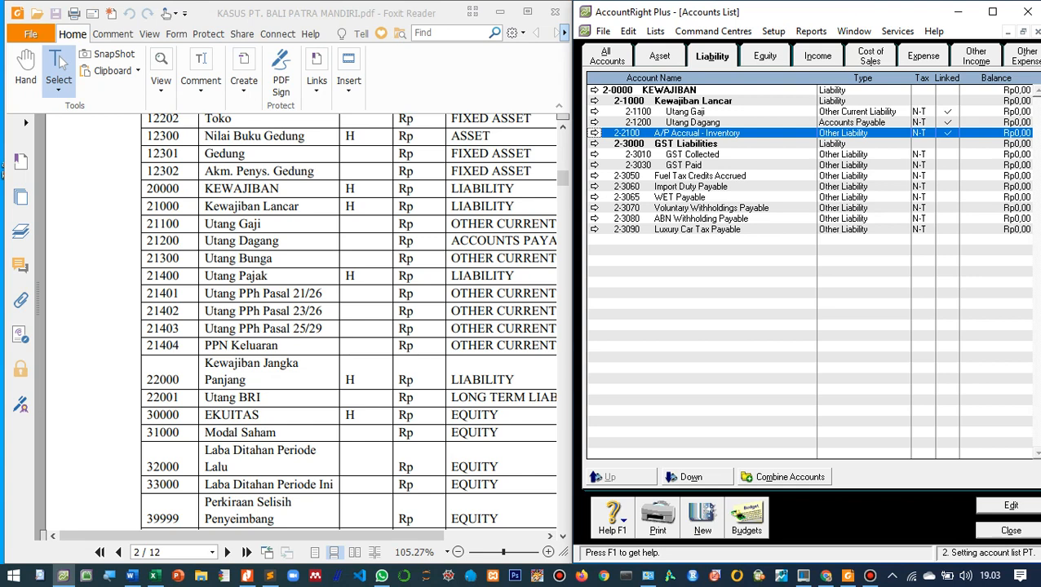
{"action": "key", "text": "alt+n"}
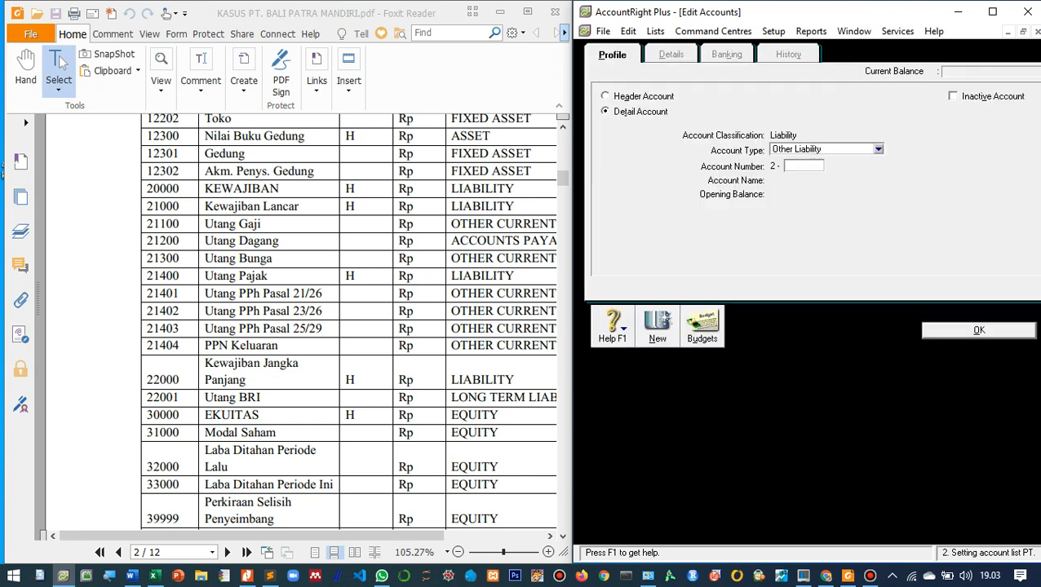
{"action": "left_click", "coordinate": [878, 150]}
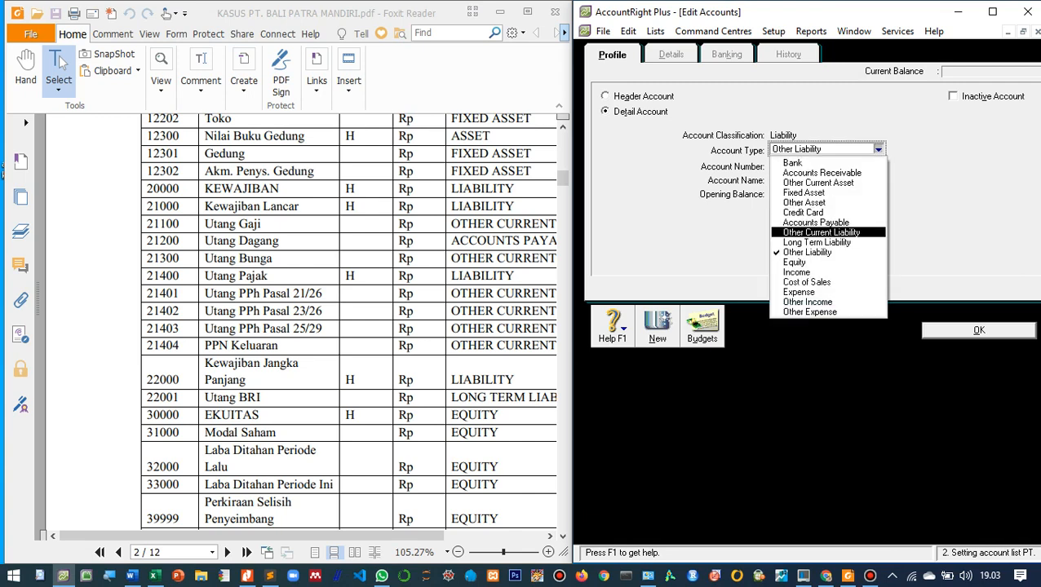
{"action": "left_click", "coordinate": [821, 233]}
{"action": "key", "text": "Tab"}
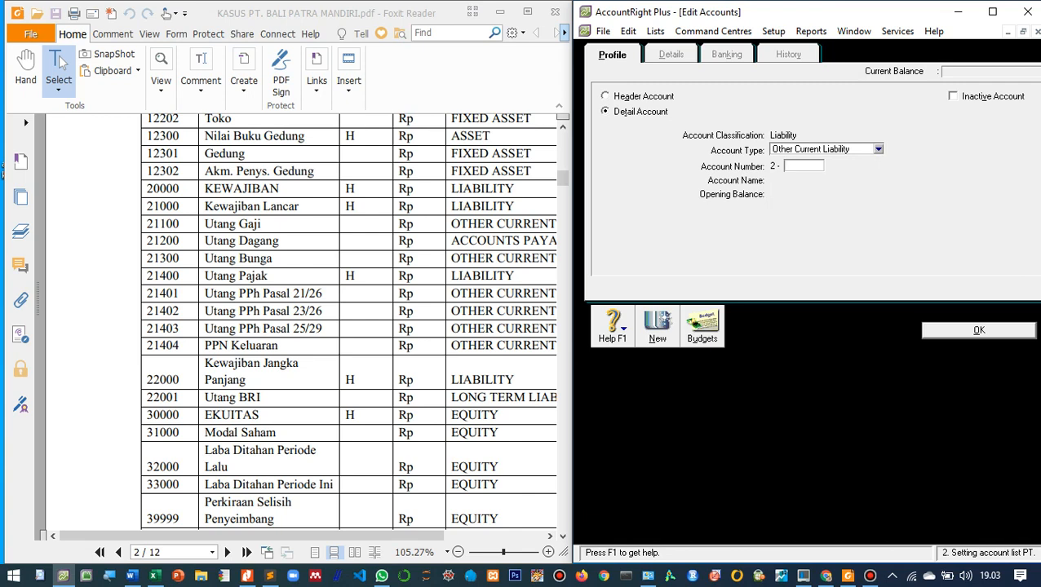
{"action": "type", "text": "1300"}
{"action": "key", "text": "Tab"}
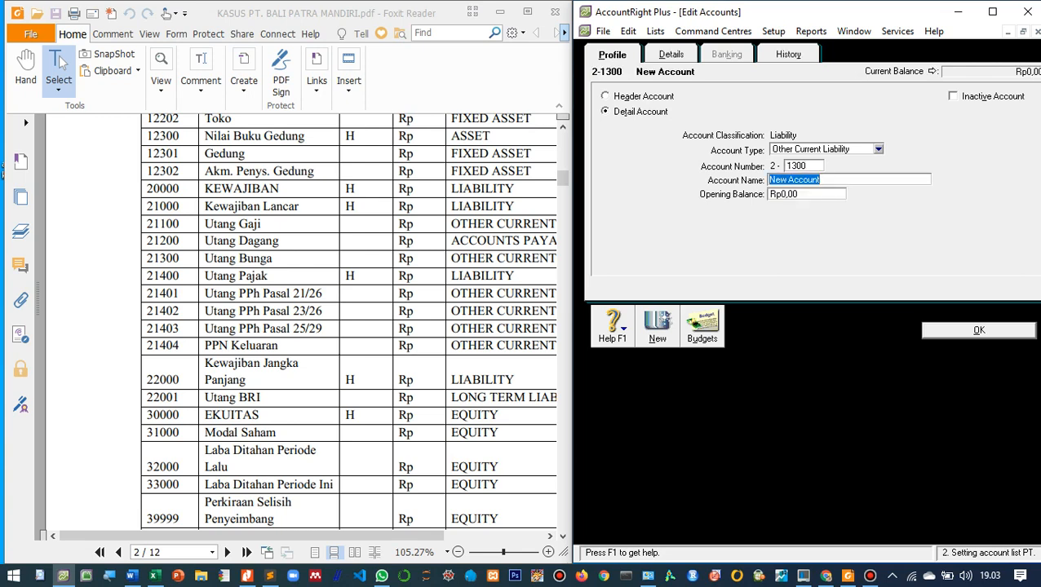
{"action": "type", "text": "Utang Bunga"}
{"action": "key", "text": "Return"}
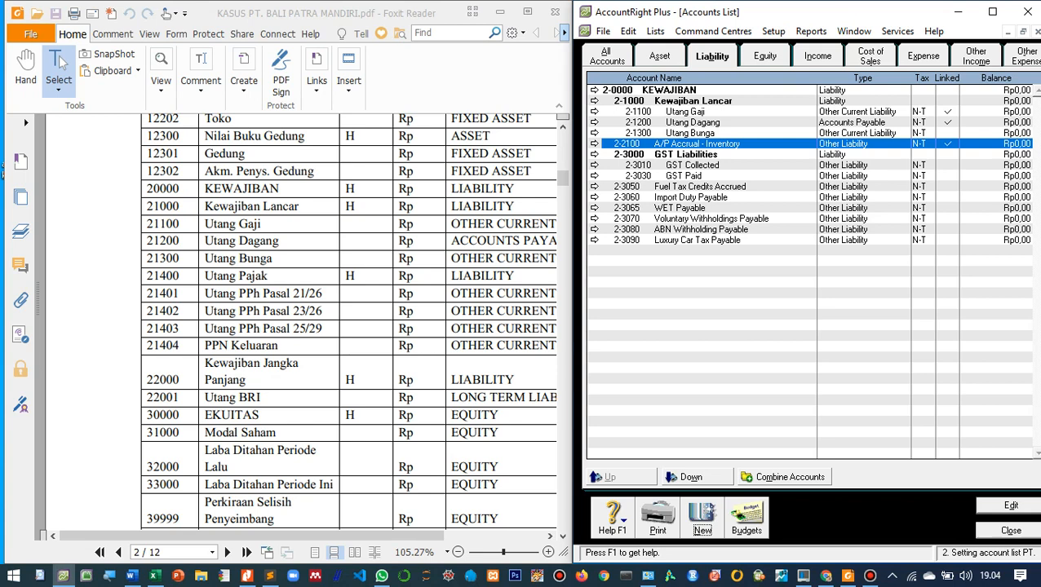
- Add a liability header account numbered 2-1400 and named Utang Pajak
{"action": "left_click", "coordinate": [703, 518]}
{"action": "left_click", "coordinate": [642, 96]}
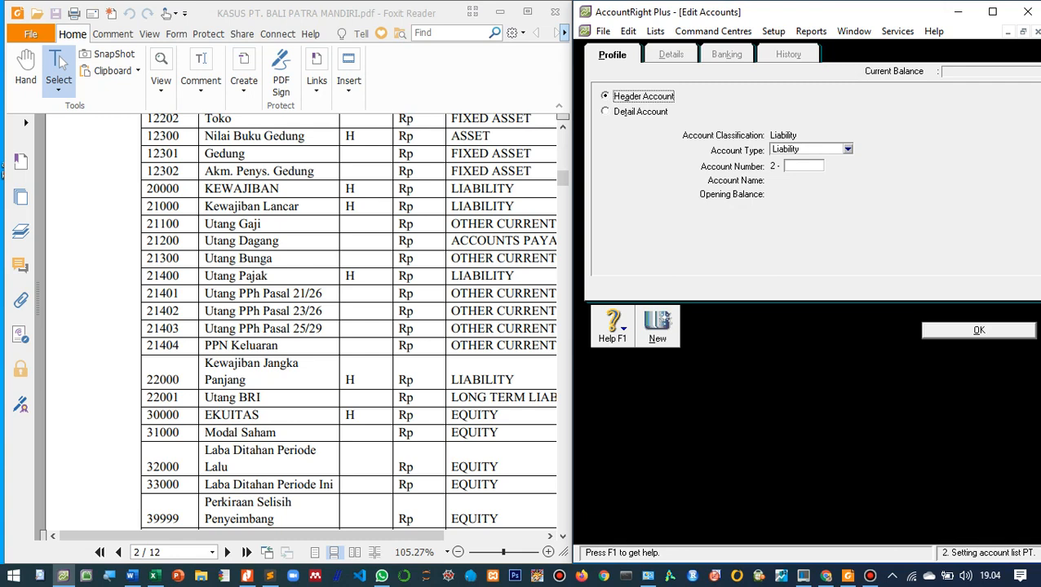
{"action": "key", "text": "Tab"}
{"action": "type", "text": "1400"}
{"action": "key", "text": "Tab"}
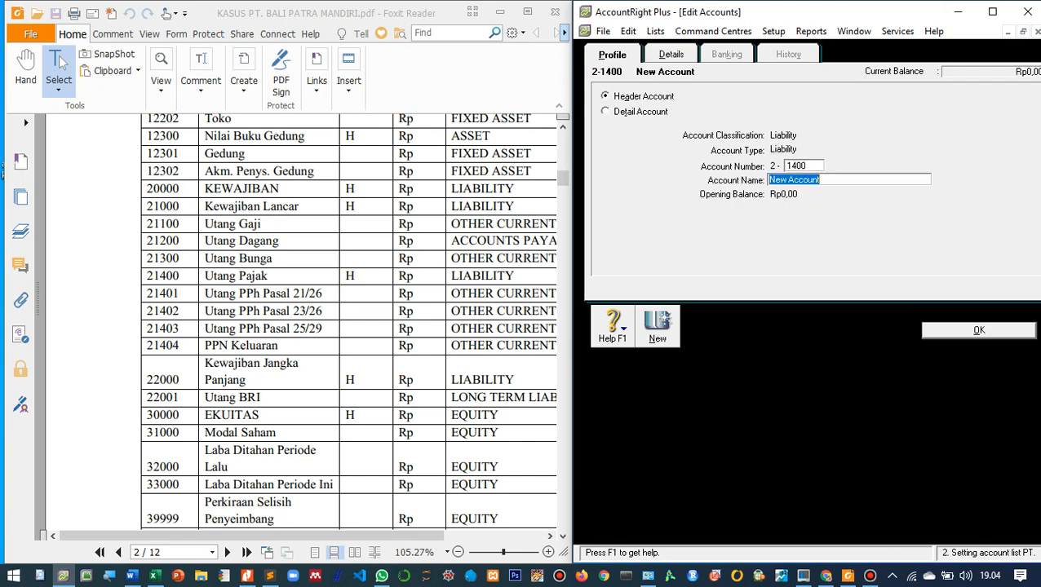
{"action": "type", "text": "Utang Pajak"}
{"action": "key", "text": "Return"}
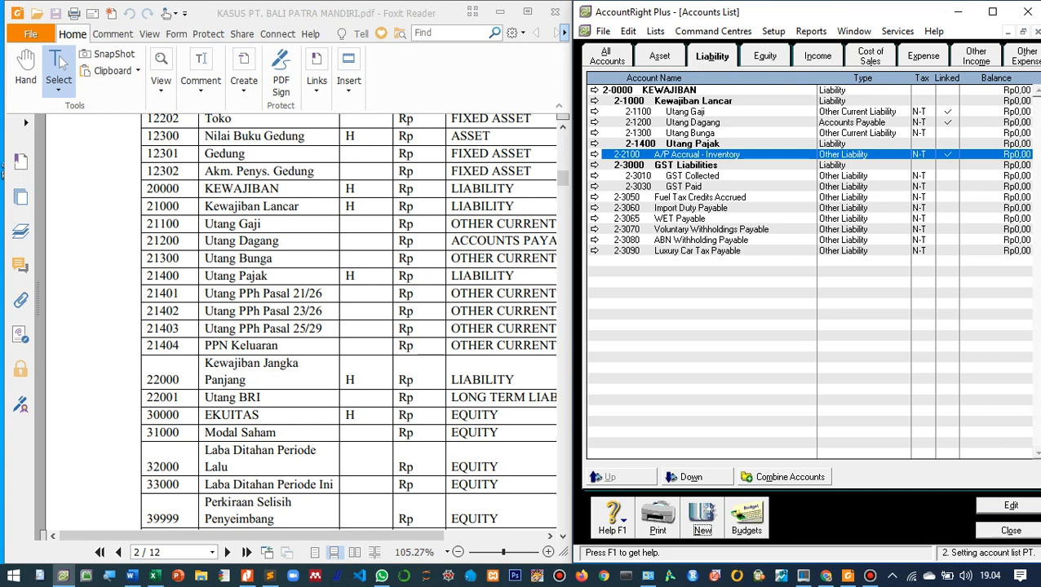
- Create a detail account of type Other Current Liability, numbered 2-1401 and named Utang PPh Pasal 21/26
{"action": "key", "text": "alt+n"}
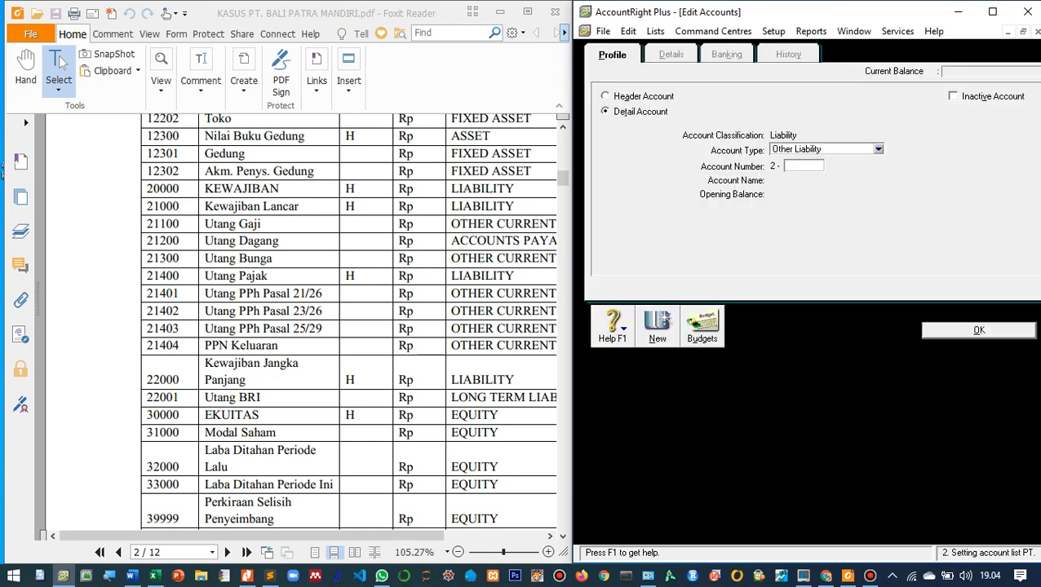
{"action": "left_click", "coordinate": [878, 149]}
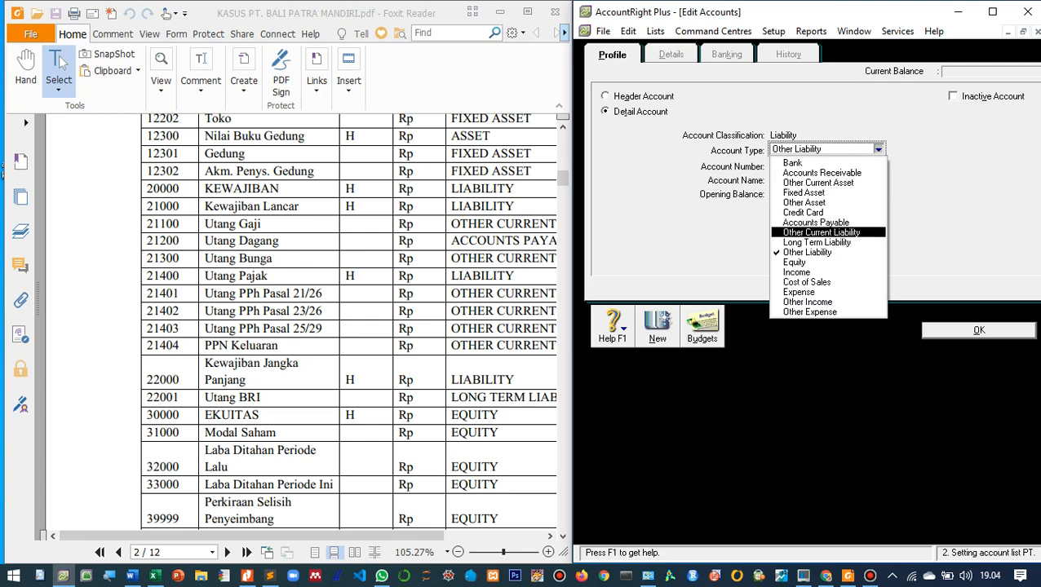
{"action": "key", "text": "Return"}
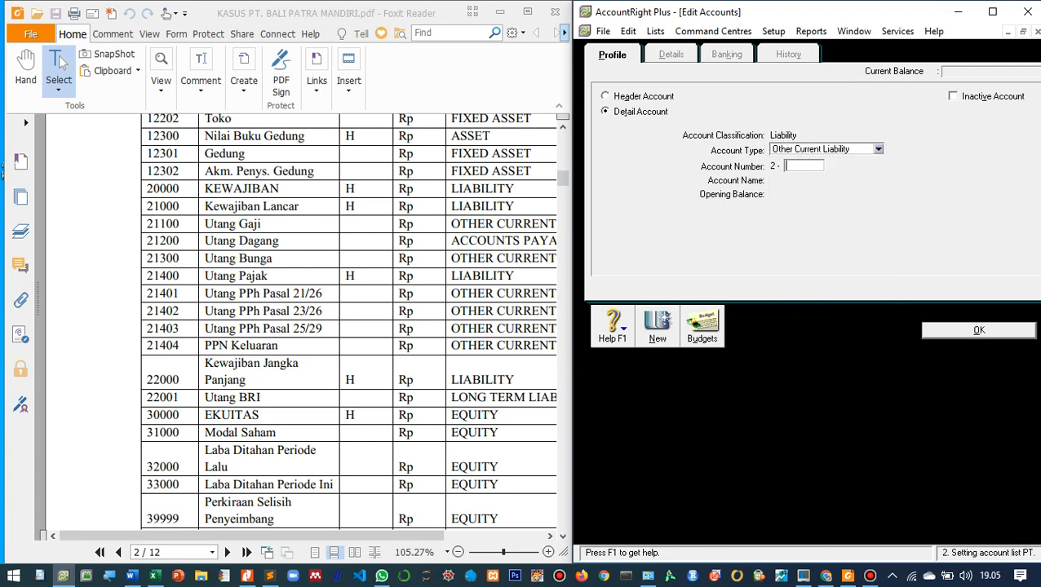
{"action": "type", "text": "1401"}
{"action": "key", "text": "Tab"}
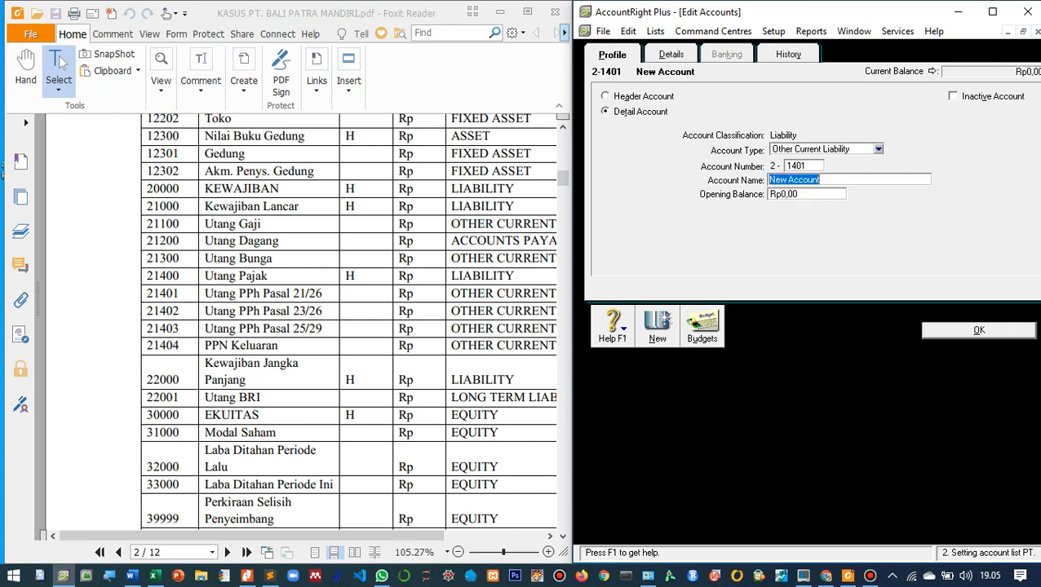
{"action": "type", "text": "Utang PPh Pasal 21/26"}
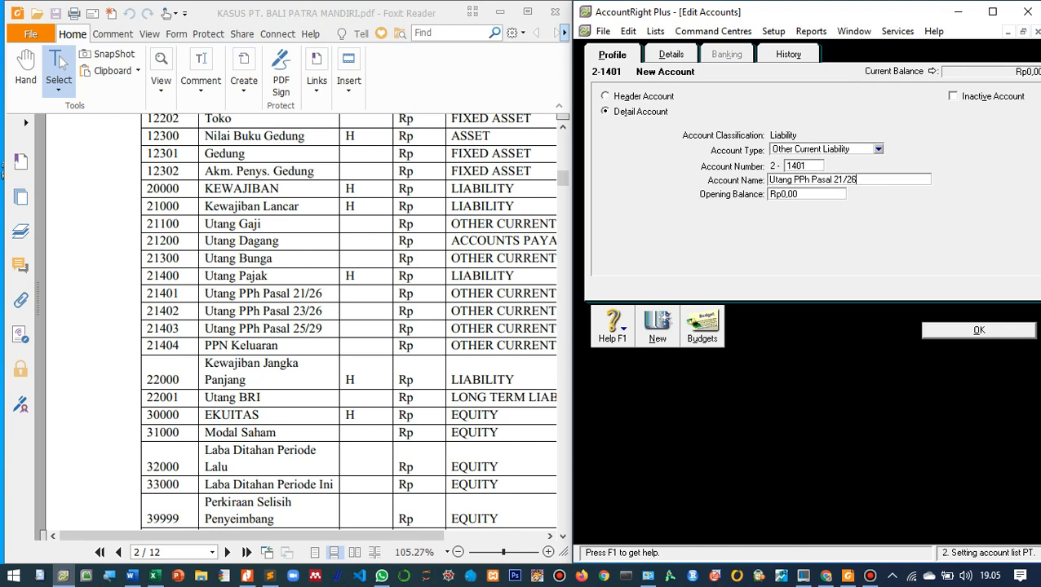
{"action": "key", "text": "Return"}
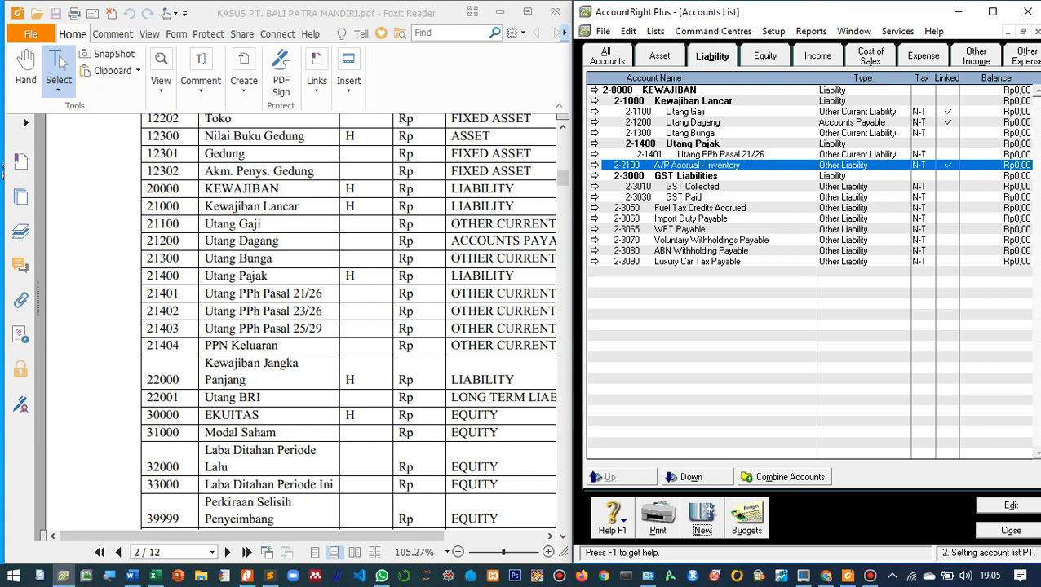
- Create a detail account of type Other Current Liability, numbered 2-1402 and named Utang PPh Pasal 23/26
{"action": "left_click", "coordinate": [702, 513]}
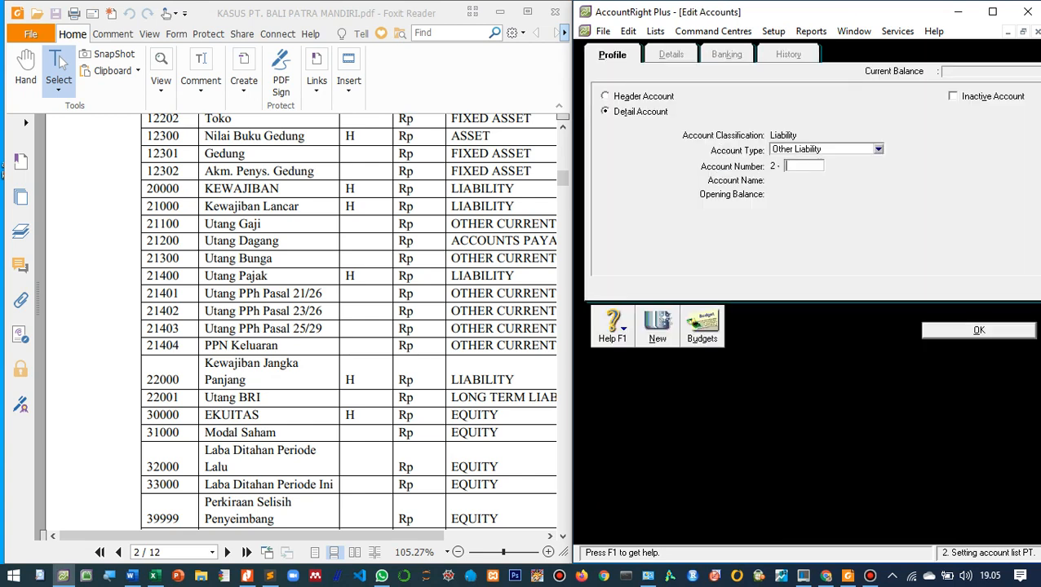
{"action": "left_click", "coordinate": [878, 150]}
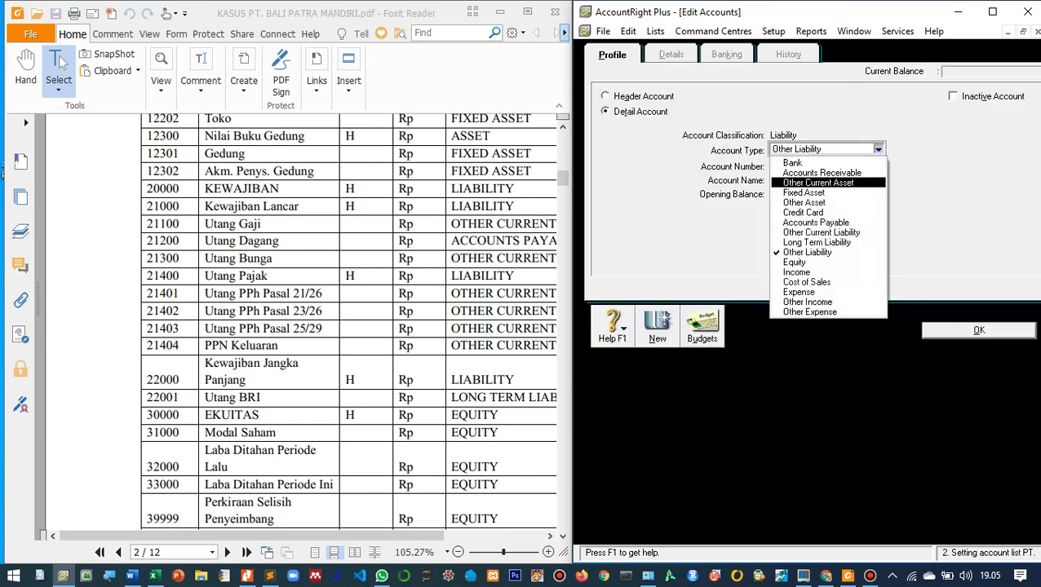
{"action": "left_click", "coordinate": [821, 233]}
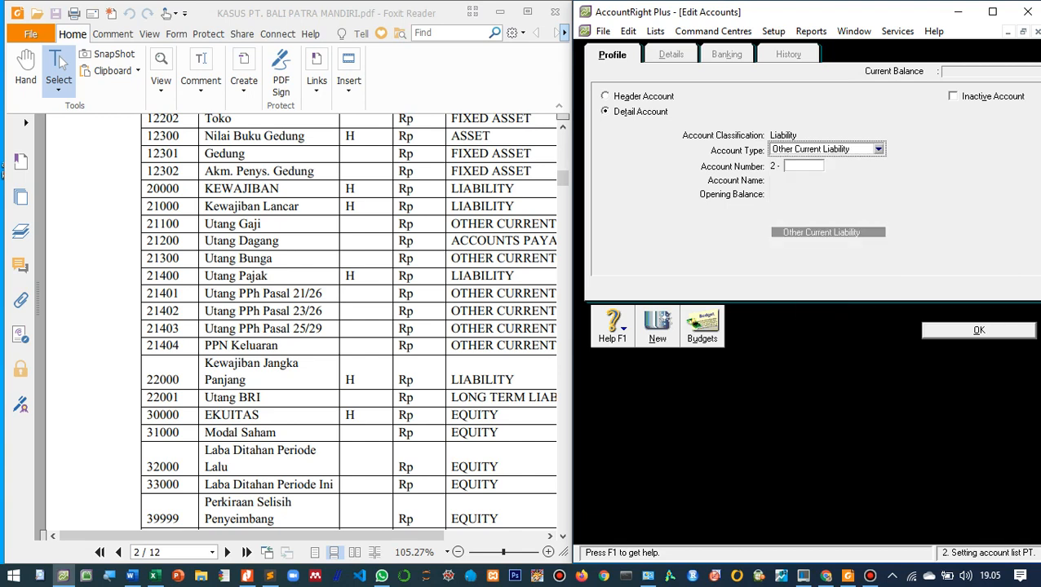
{"action": "key", "text": "Tab"}
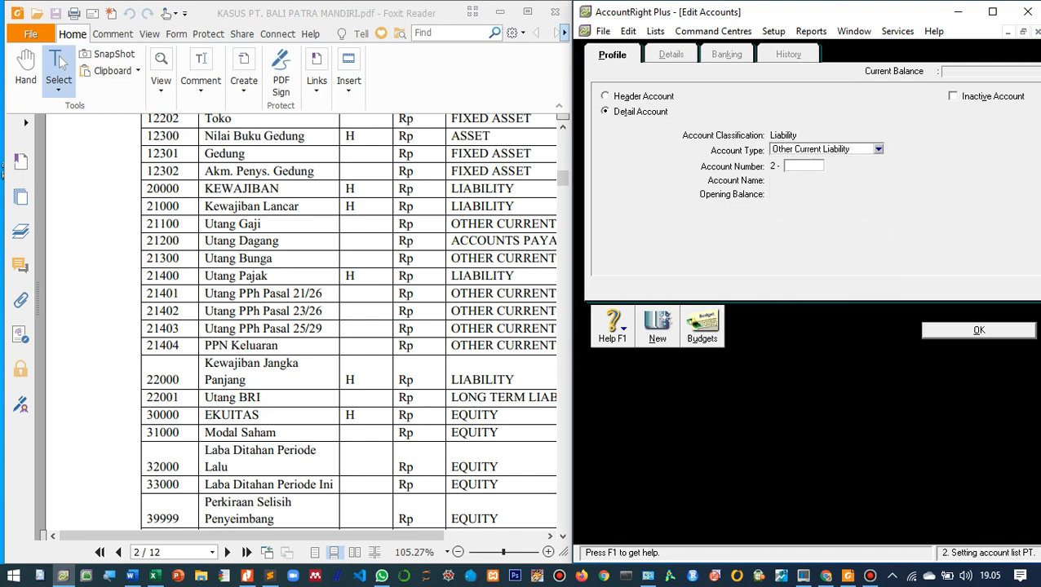
{"action": "type", "text": "1402"}
{"action": "key", "text": "Tab"}
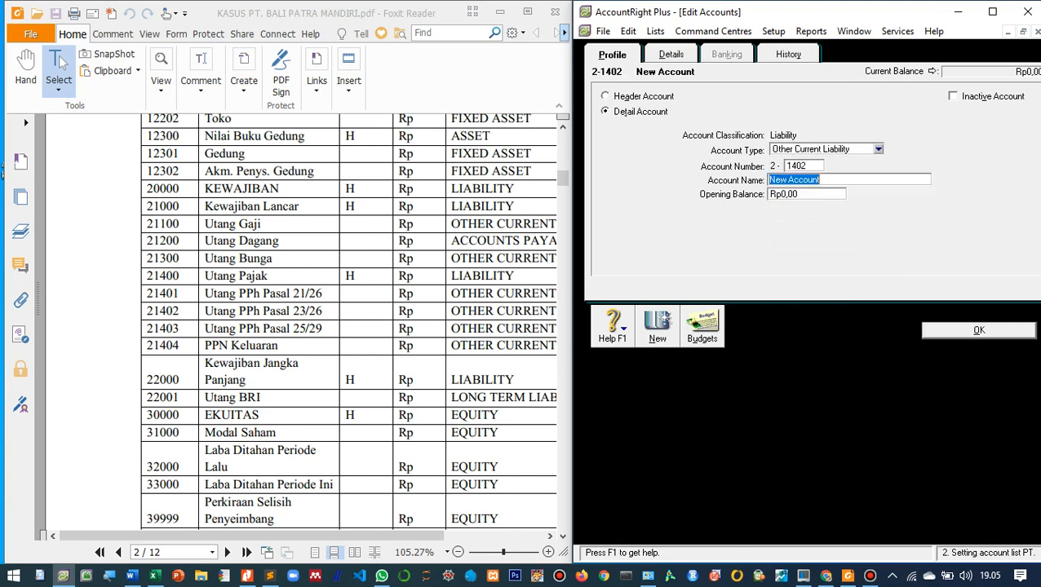
{"action": "type", "text": "Utang PPh Pasal 2"}
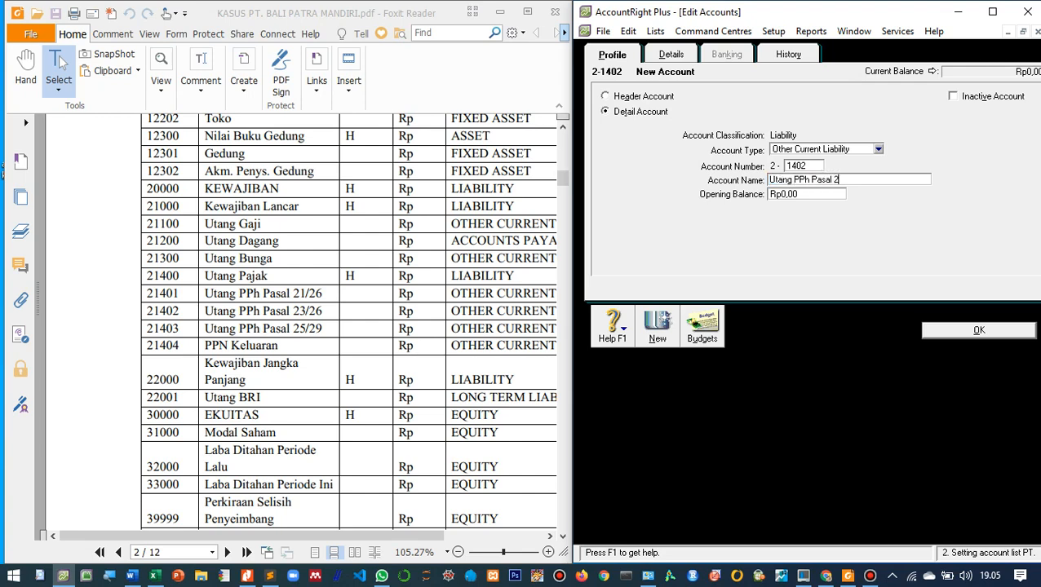
{"action": "type", "text": "3/26"}
{"action": "key", "text": "Return"}
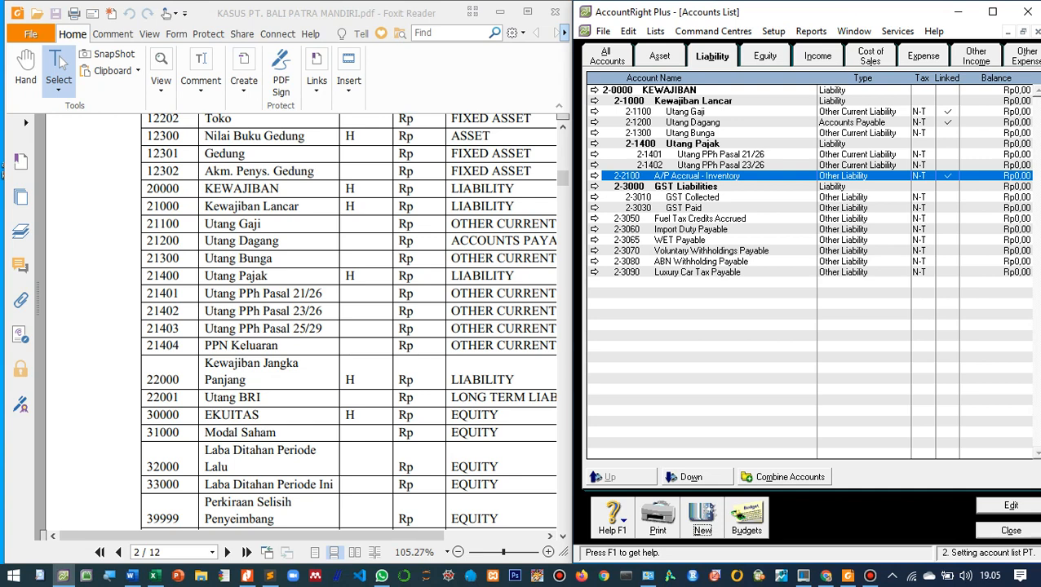
- Create a detail account of type Other Current Liability, numbered 2-1403 and named Utang PPh Pasal 25/29
{"action": "key", "text": "alt+n"}
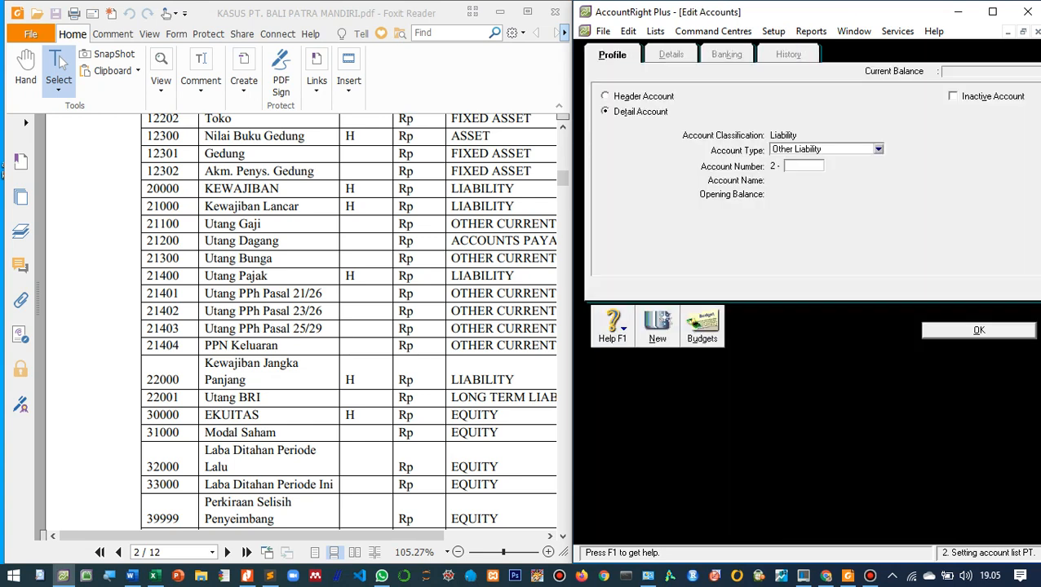
{"action": "left_click", "coordinate": [877, 150]}
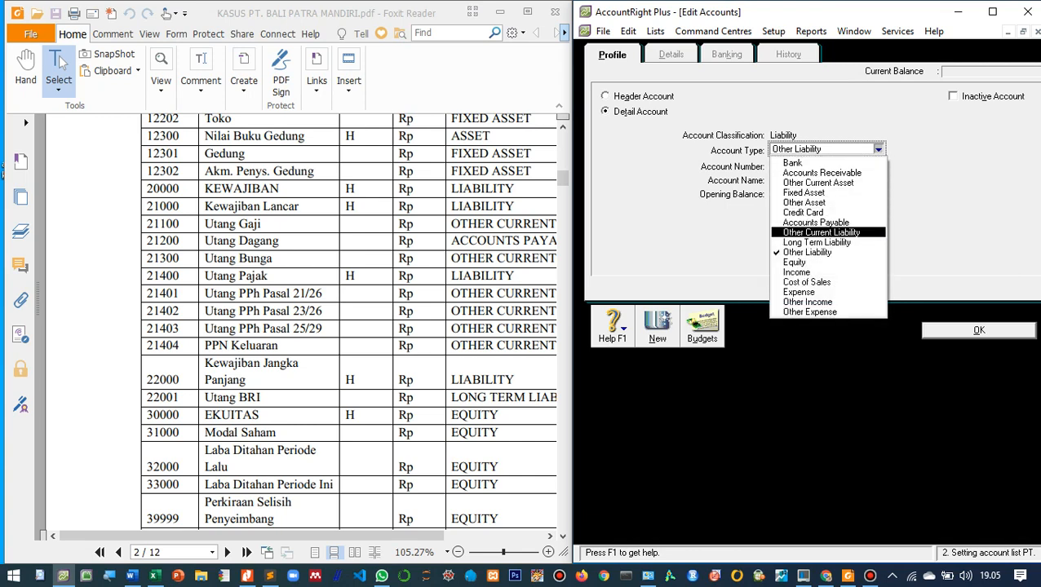
{"action": "key", "text": "Return"}
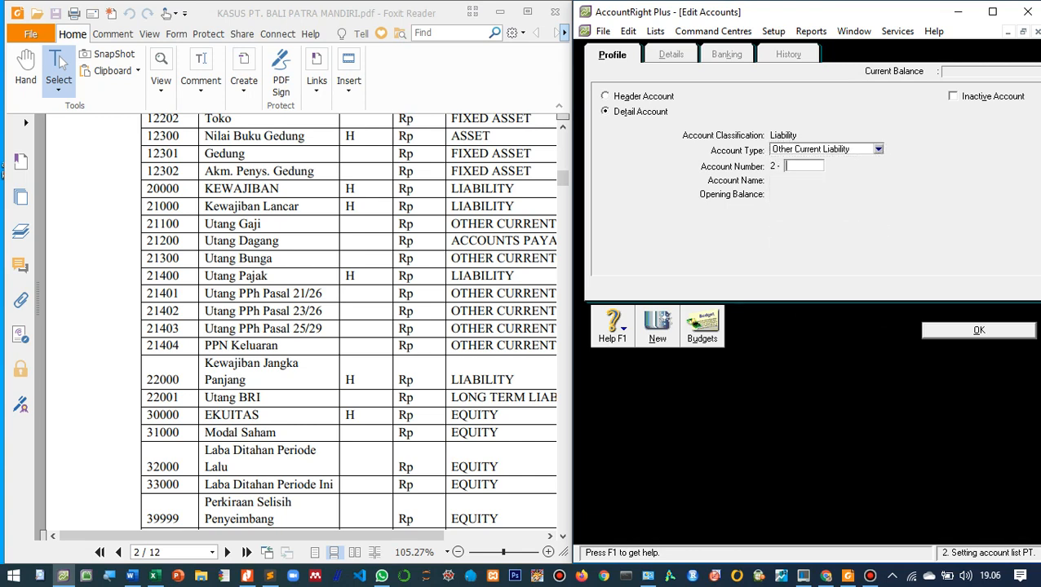
{"action": "type", "text": "1403"}
{"action": "key", "text": "Tab"}
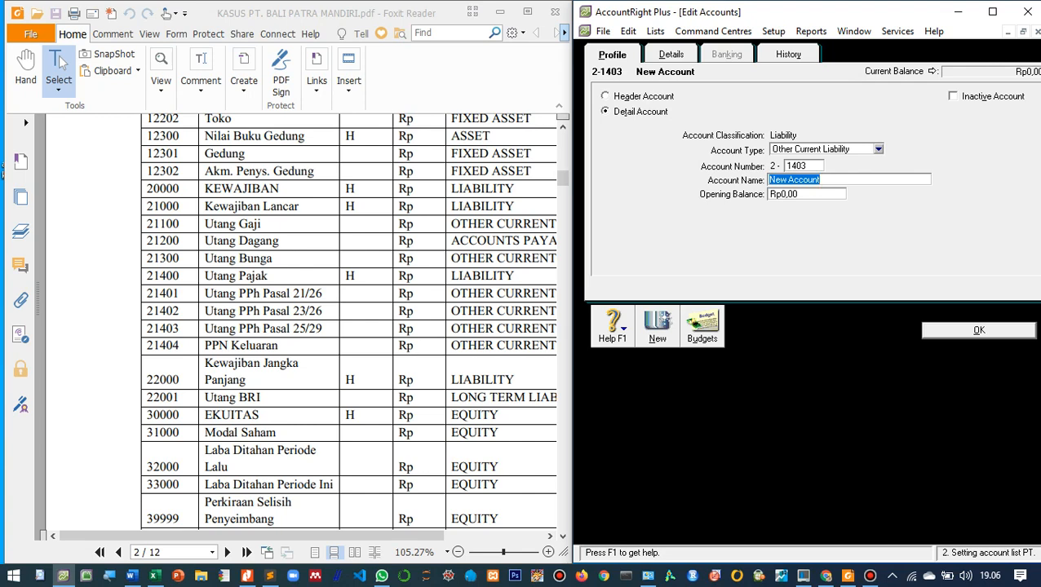
{"action": "type", "text": "Utang PPh Pasal "}
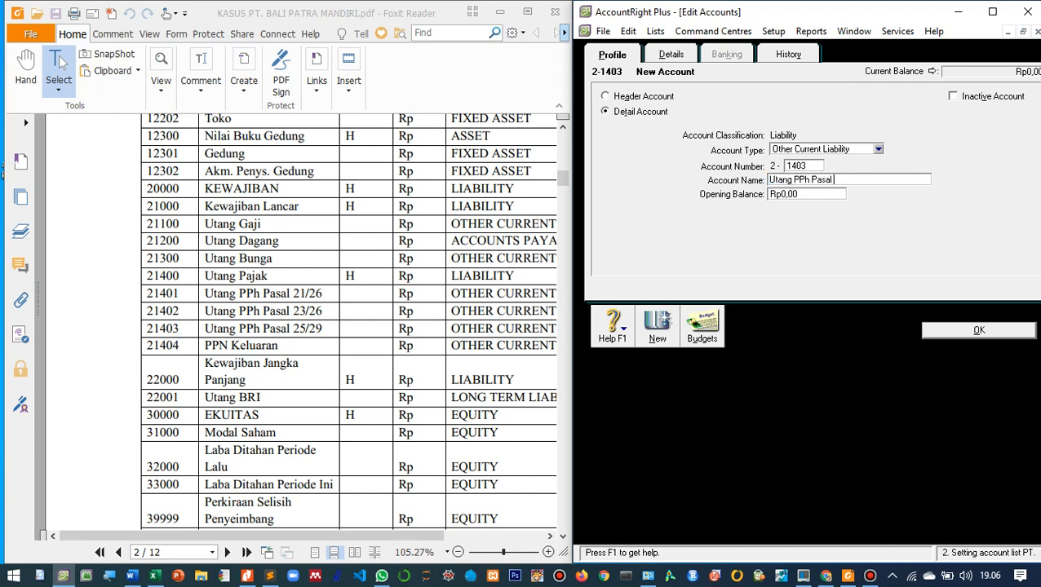
{"action": "type", "text": "25/29"}
{"action": "key", "text": "Return"}
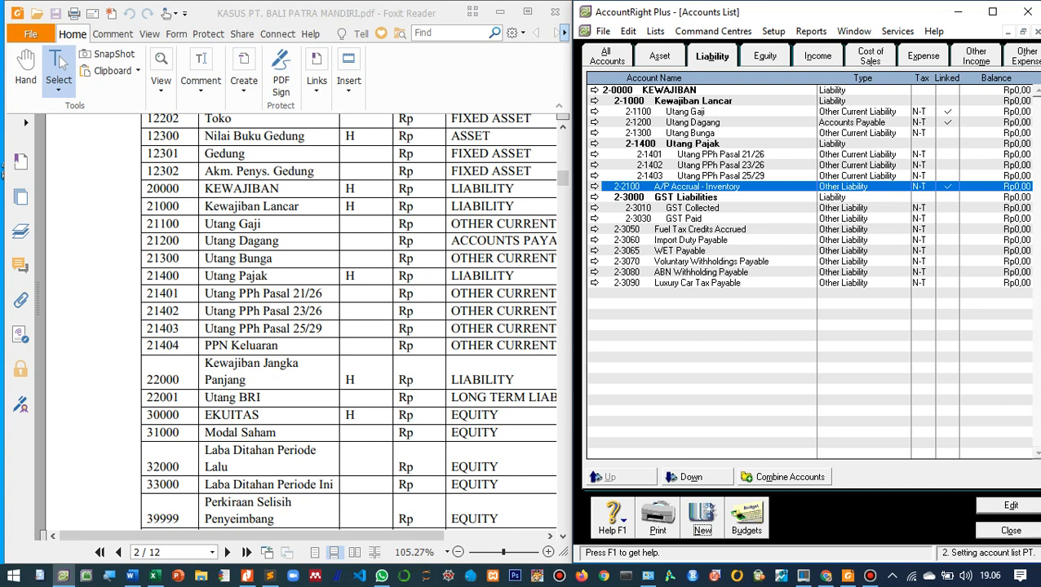
- Make the A/P Accrual - Inventory account an Other Current Liability named Utang Persediaan, and move it down a level under Kewajiban Lancar
{"action": "left_click", "coordinate": [594, 186]}
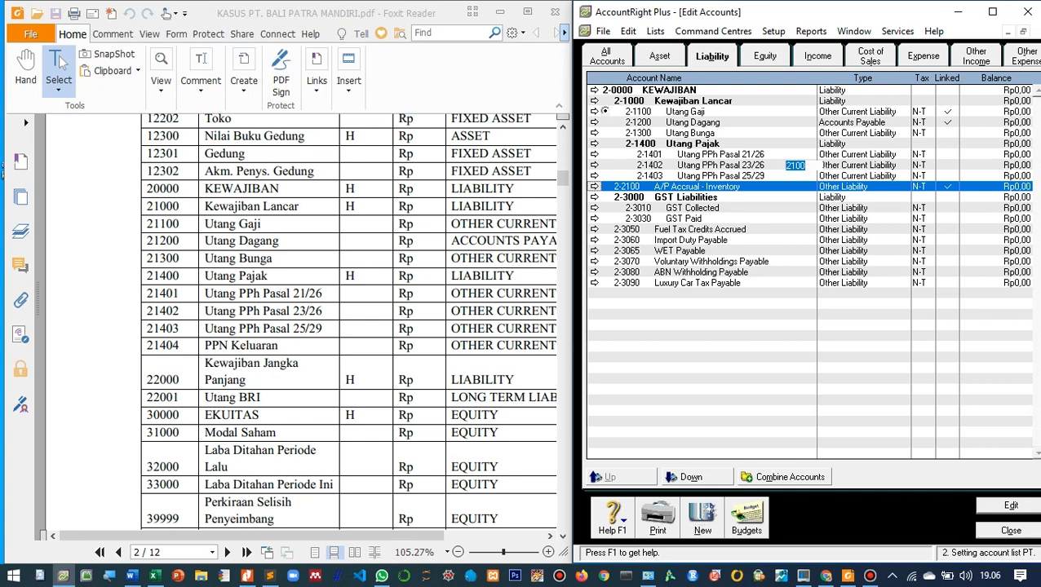
{"action": "left_click", "coordinate": [878, 149]}
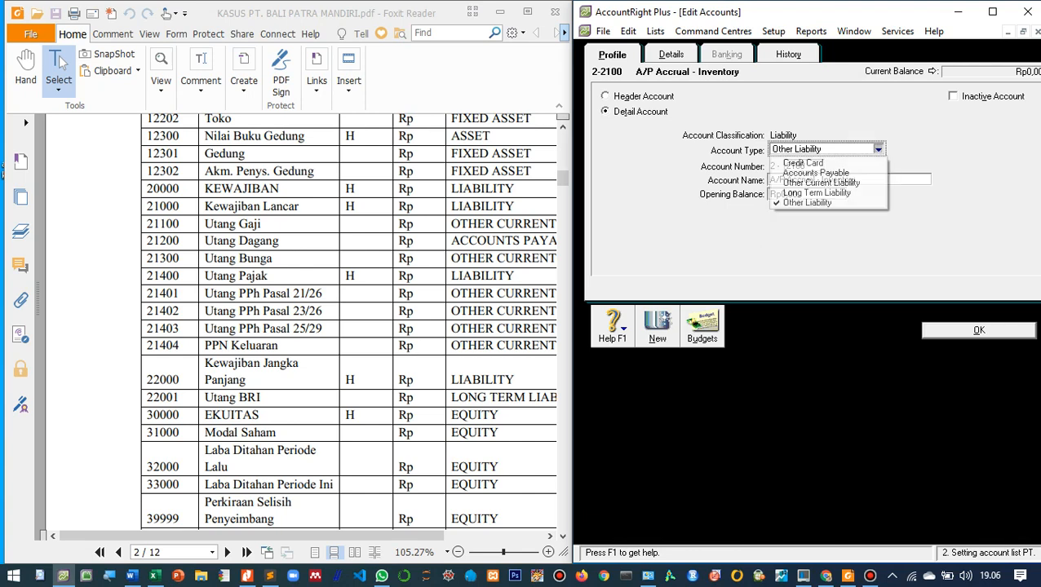
{"action": "key", "text": "Return"}
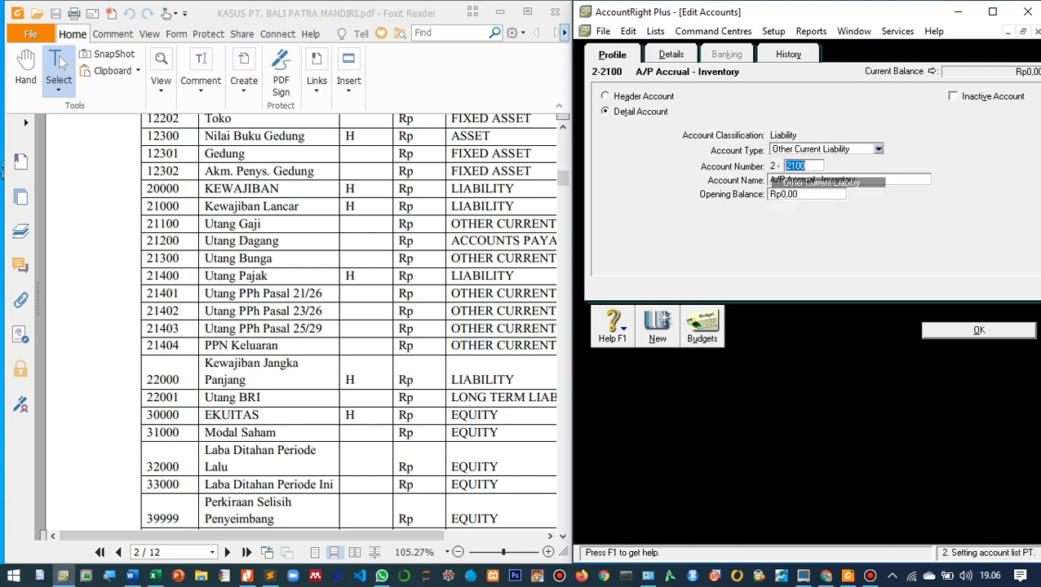
{"action": "key", "text": "Tab"}
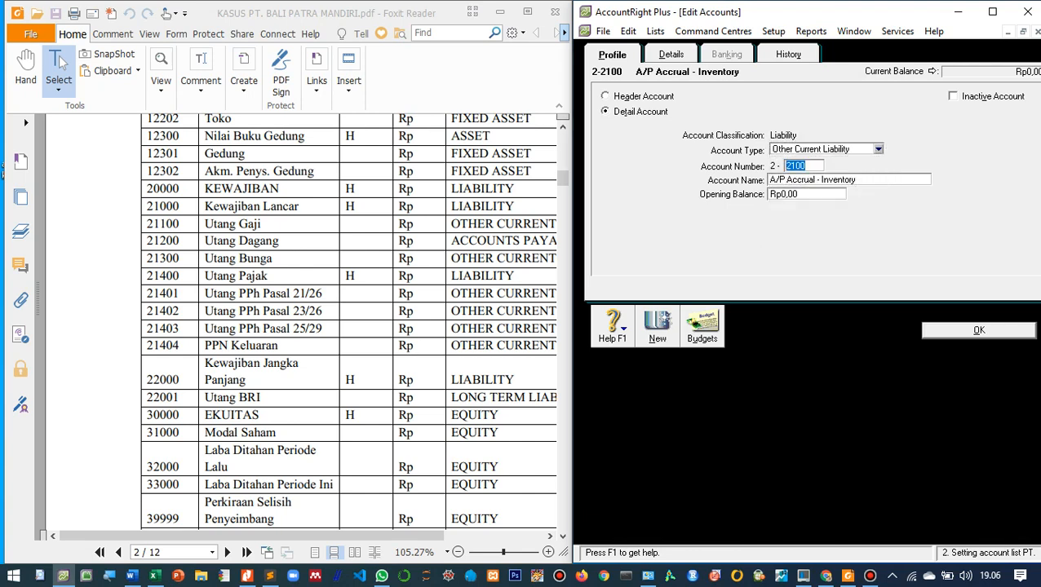
{"action": "key", "text": "Tab"}
{"action": "type", "text": "Uta"}
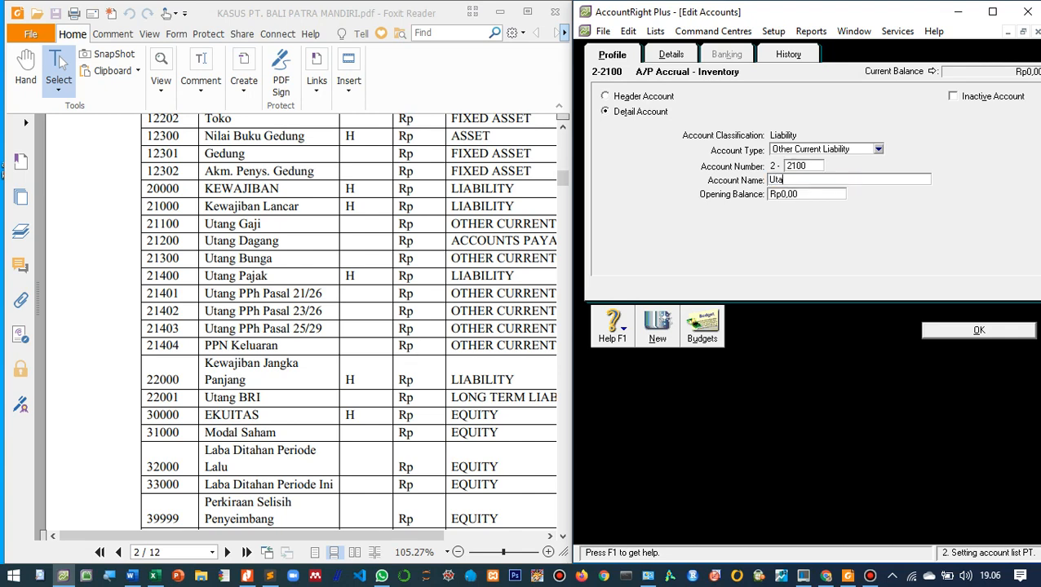
{"action": "type", "text": "ng Persediaan"}
{"action": "key", "text": "Return"}
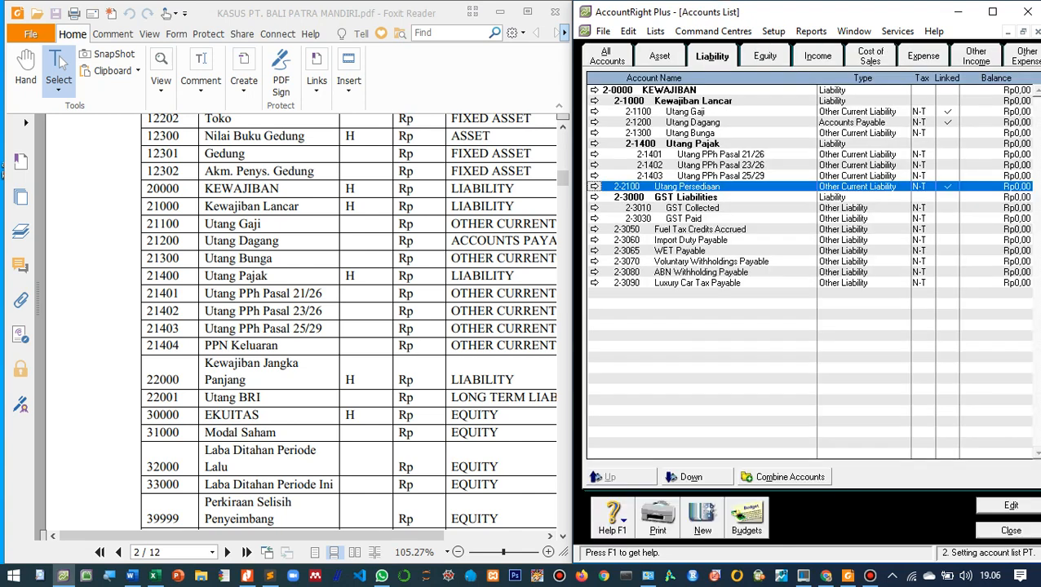
{"action": "left_click", "coordinate": [690, 478]}
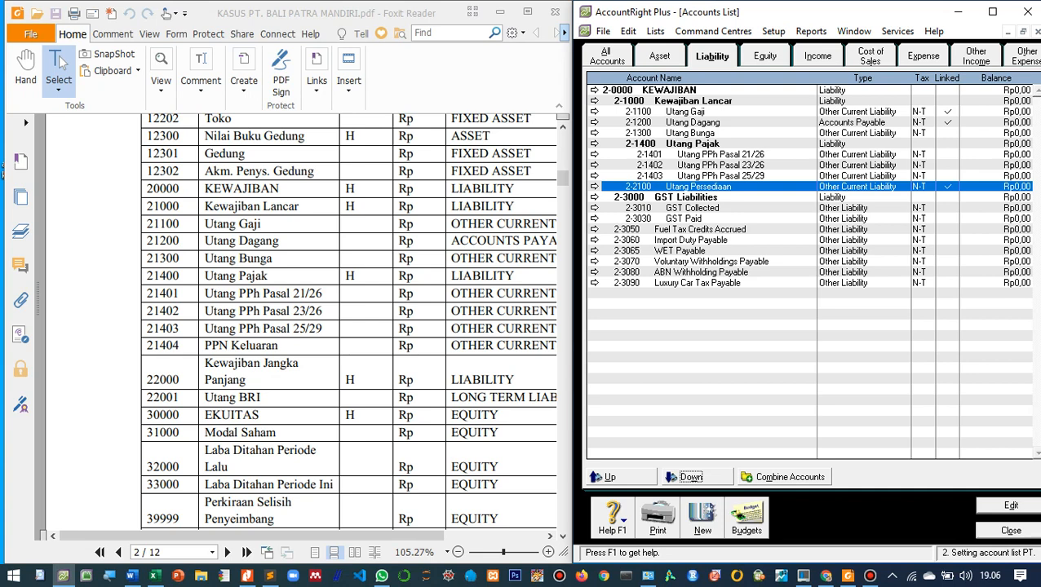
- Delete the GST Liabilities header account from the liability accounts
{"action": "left_click", "coordinate": [593, 197]}
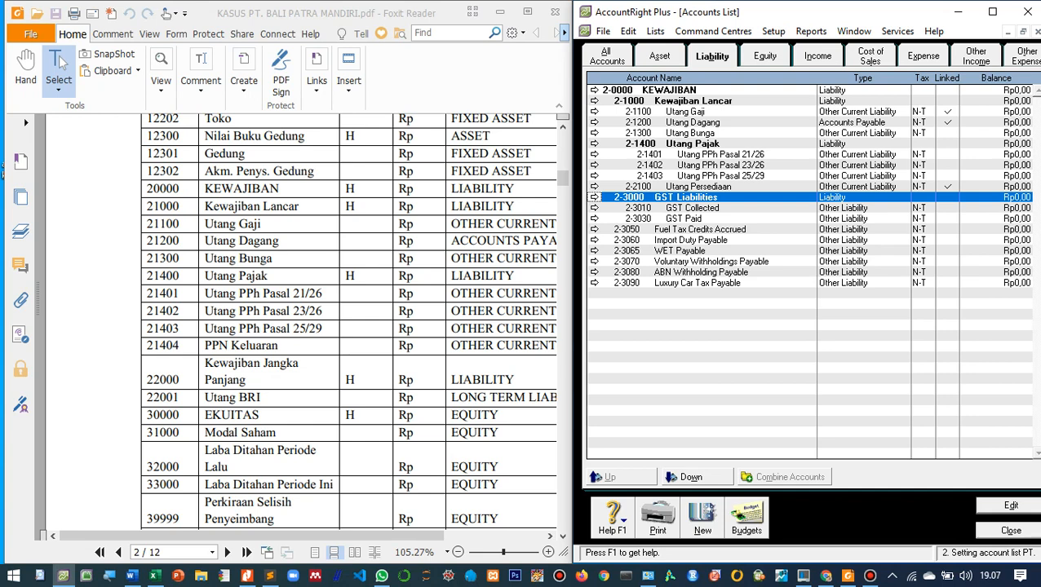
{"action": "left_click", "coordinate": [595, 197]}
{"action": "right_click", "coordinate": [694, 199]}
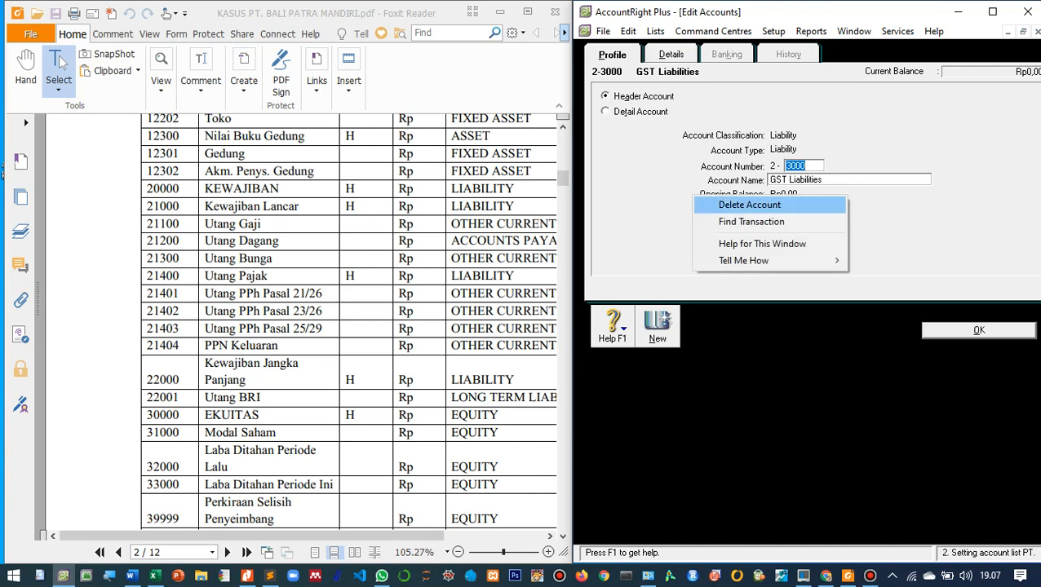
{"action": "left_click", "coordinate": [748, 204]}
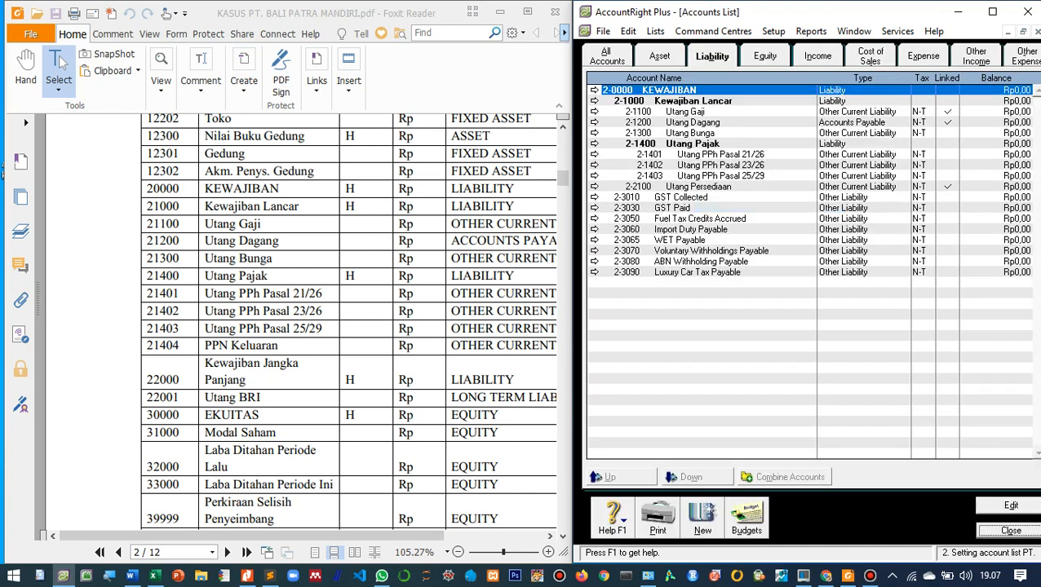
{"action": "left_click", "coordinate": [594, 197]}
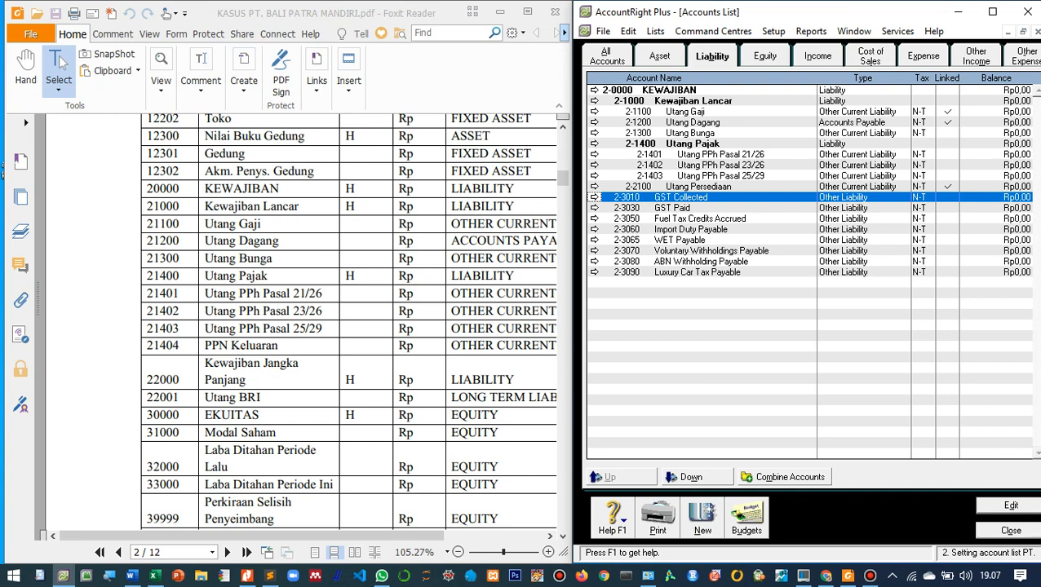
{"action": "left_click", "coordinate": [594, 187]}
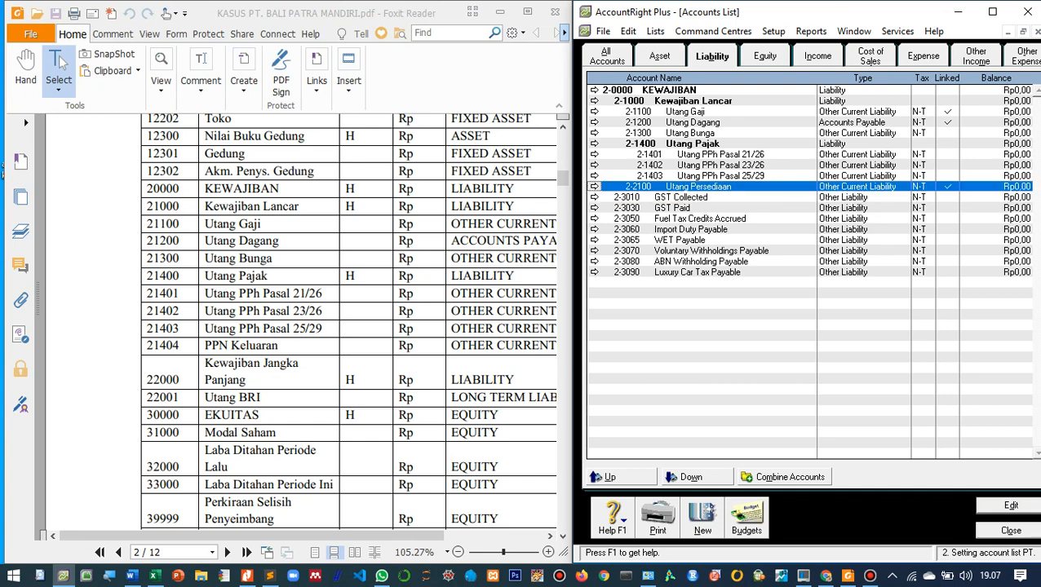
{"action": "left_click", "coordinate": [595, 198]}
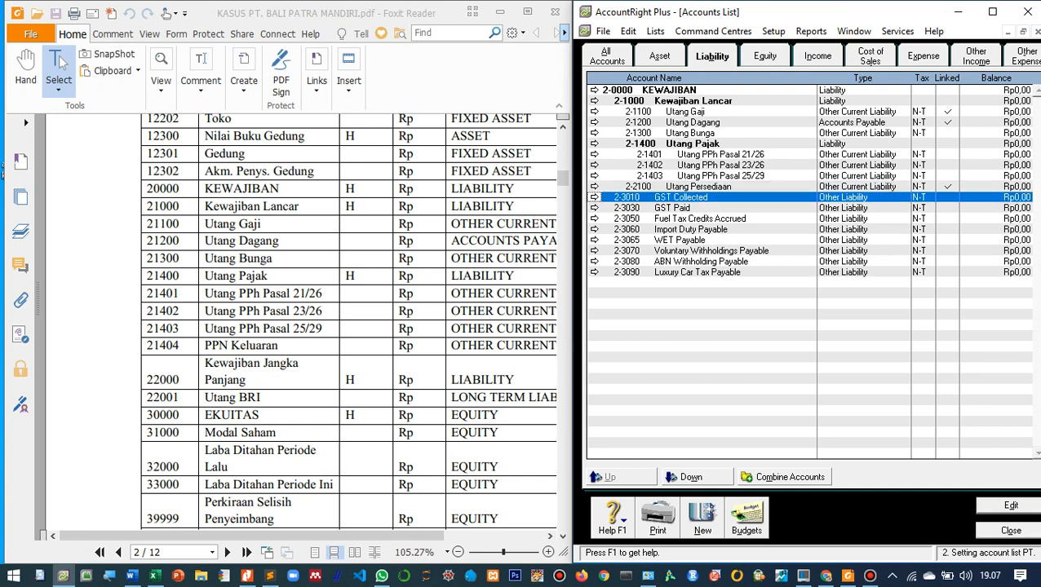
{"action": "left_click", "coordinate": [595, 208]}
{"action": "left_click", "coordinate": [594, 198]}
{"action": "left_click", "coordinate": [672, 208]}
- Change the GST Collected account to type Other Current Liability, number 2-1404 and name PPN Keluaran
{"action": "left_click", "coordinate": [680, 198]}
{"action": "key", "text": "Return"}
{"action": "left_click", "coordinate": [878, 150]}
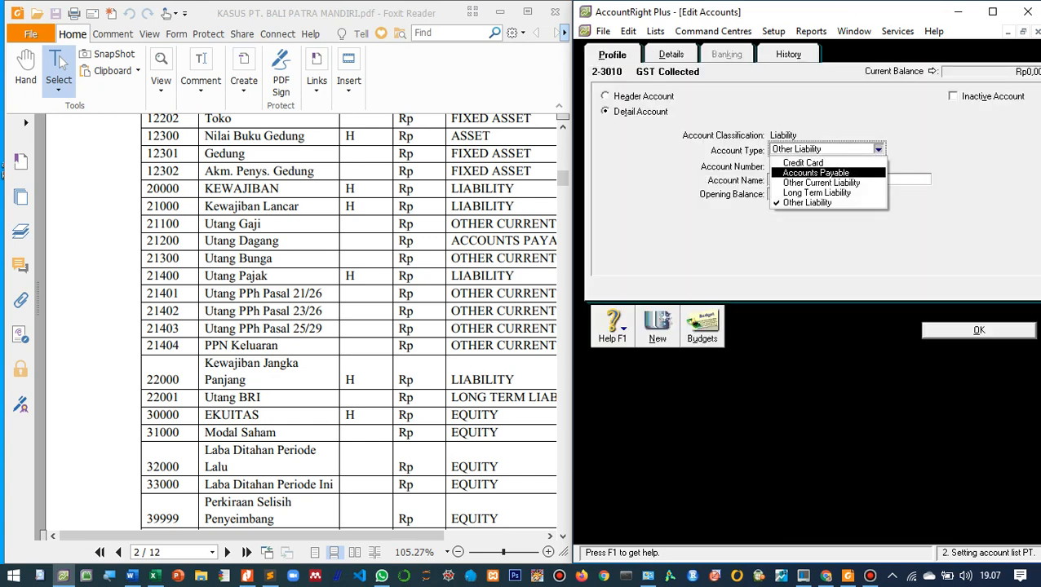
{"action": "key", "text": "Tab"}
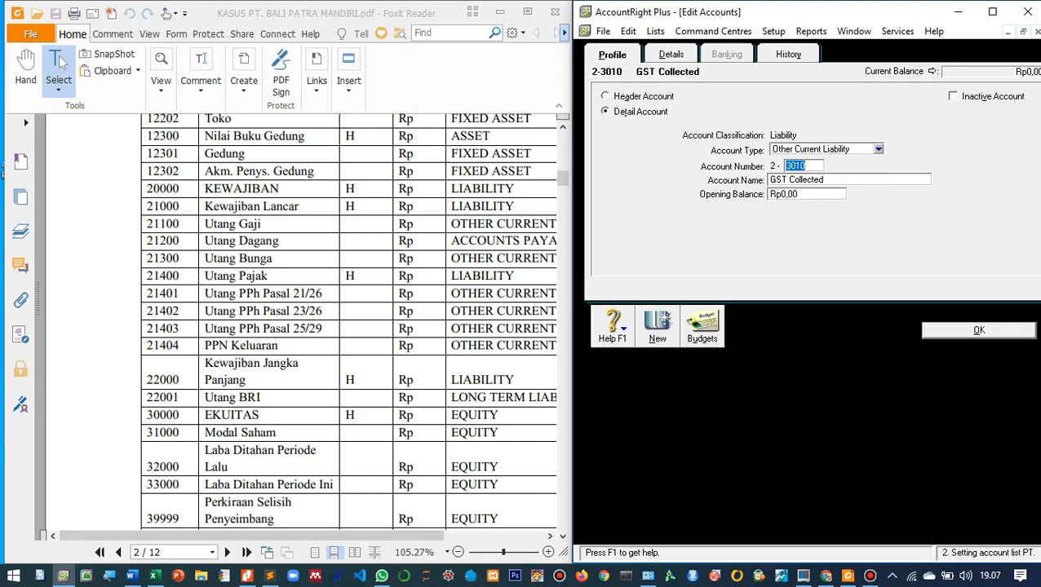
{"action": "type", "text": "1404"}
{"action": "key", "text": "Tab"}
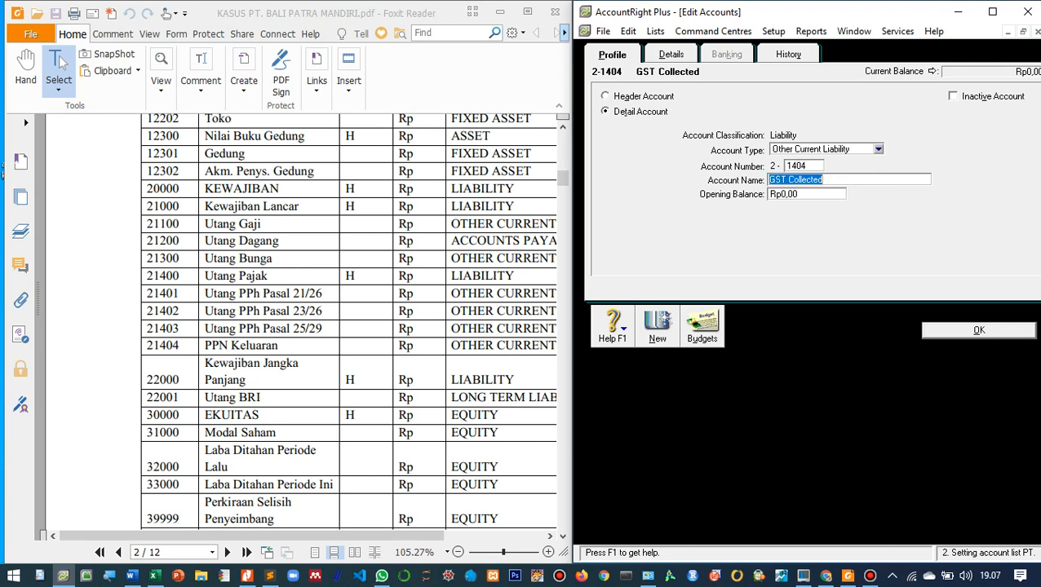
{"action": "type", "text": "PPN"}
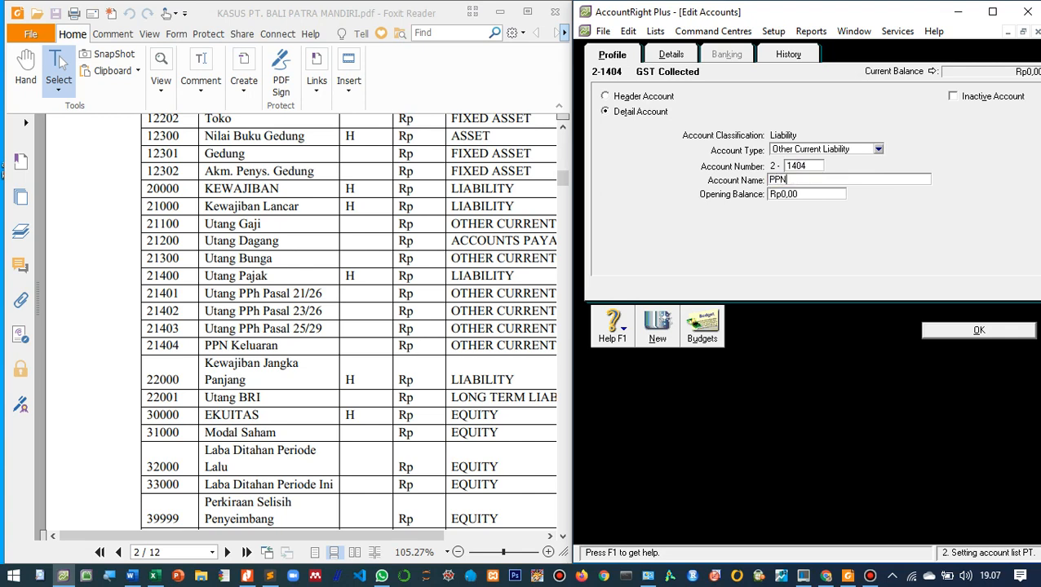
{"action": "type", "text": " Keluaran"}
{"action": "key", "text": "Return"}
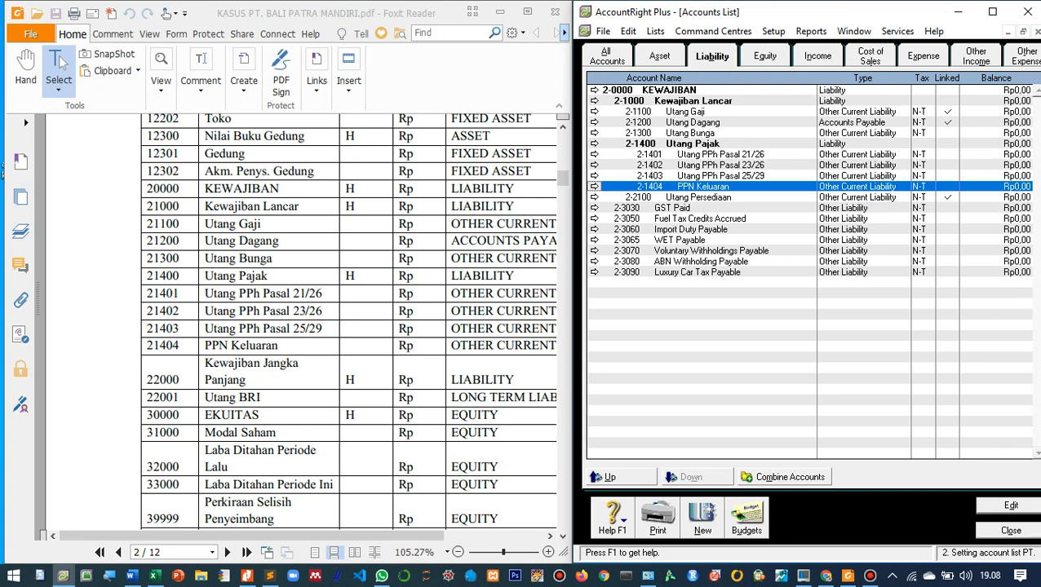
- Link the PPN tax code's account for tax paid to 1-1502 PPN Masukan in the tax code list
{"action": "scroll", "coordinate": [351, 326], "scroll_direction": "down", "scroll_amount": 1}
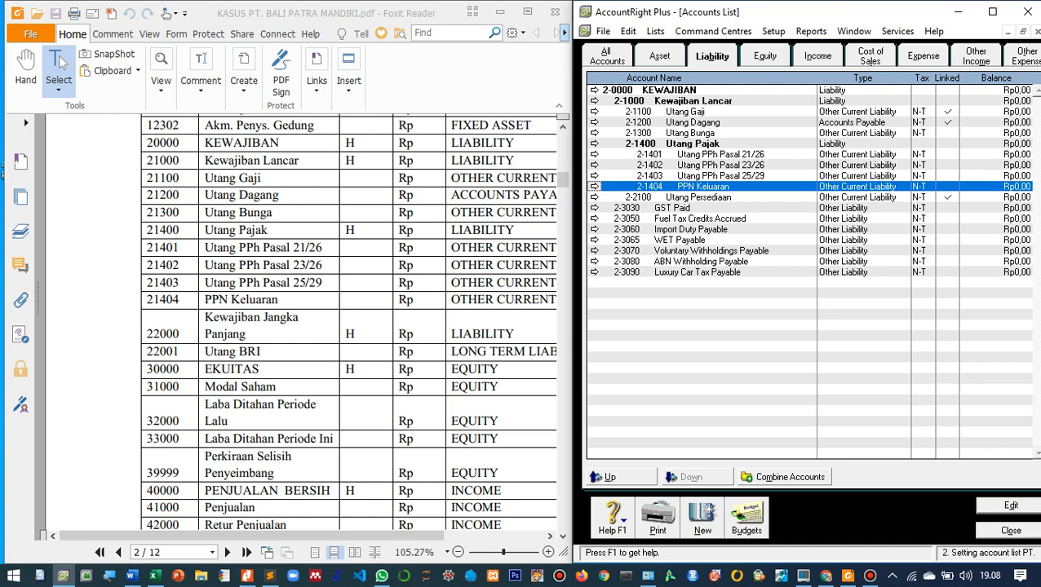
{"action": "left_click", "coordinate": [672, 208]}
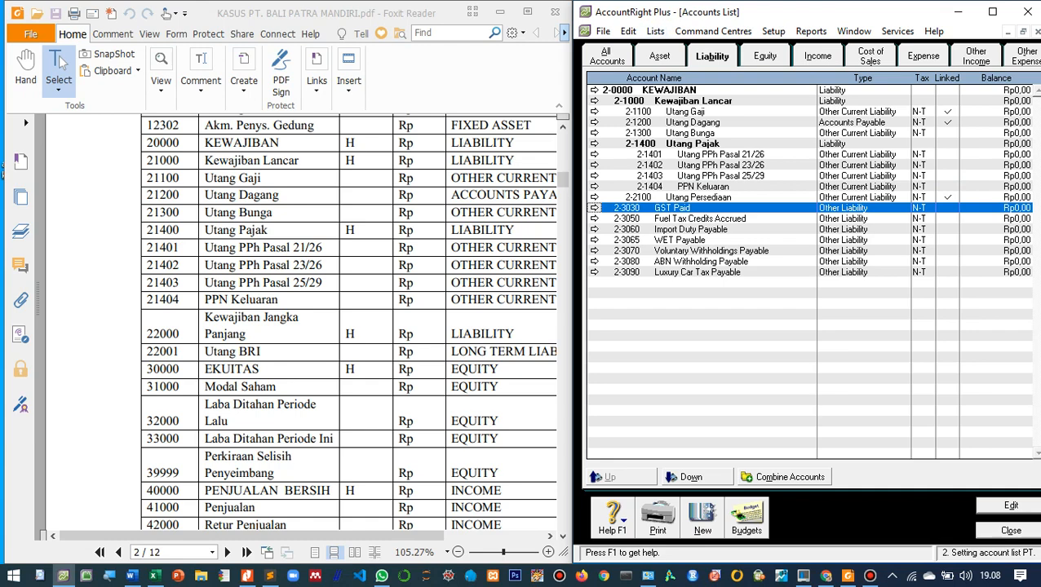
{"action": "left_click", "coordinate": [992, 11]}
{"action": "left_click", "coordinate": [82, 25]}
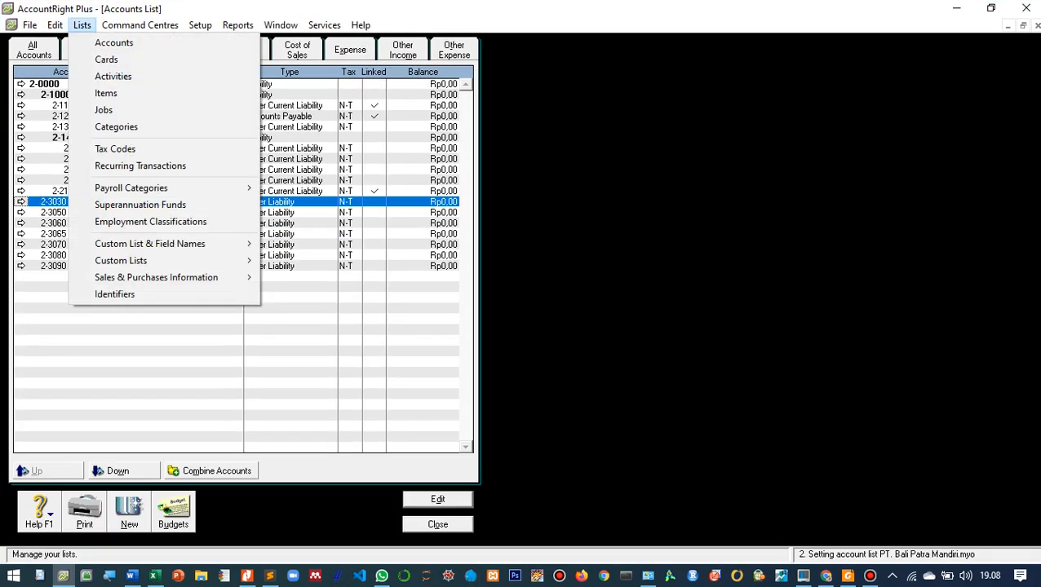
{"action": "left_click", "coordinate": [115, 149]}
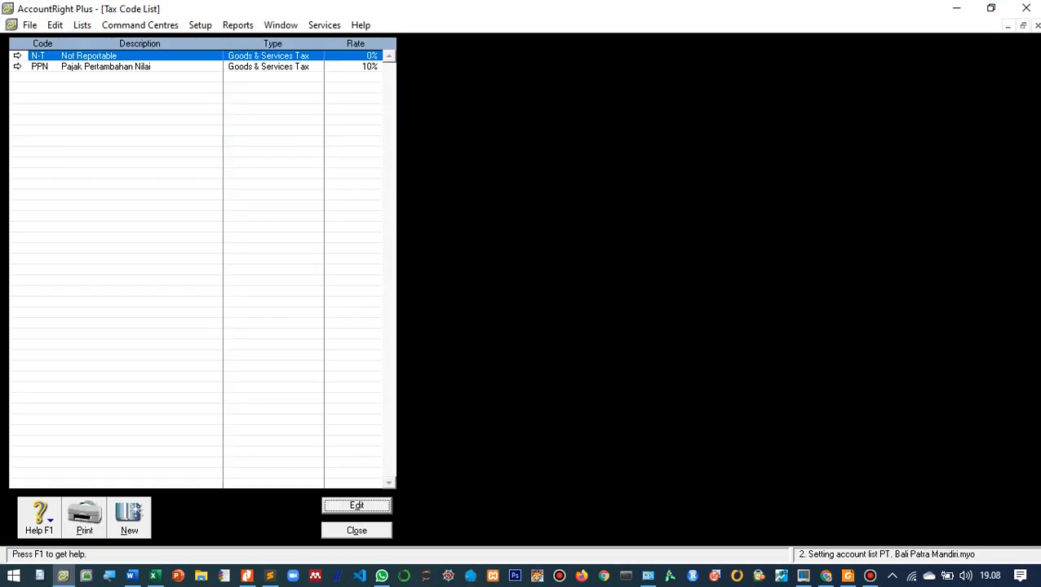
{"action": "left_click", "coordinate": [18, 66]}
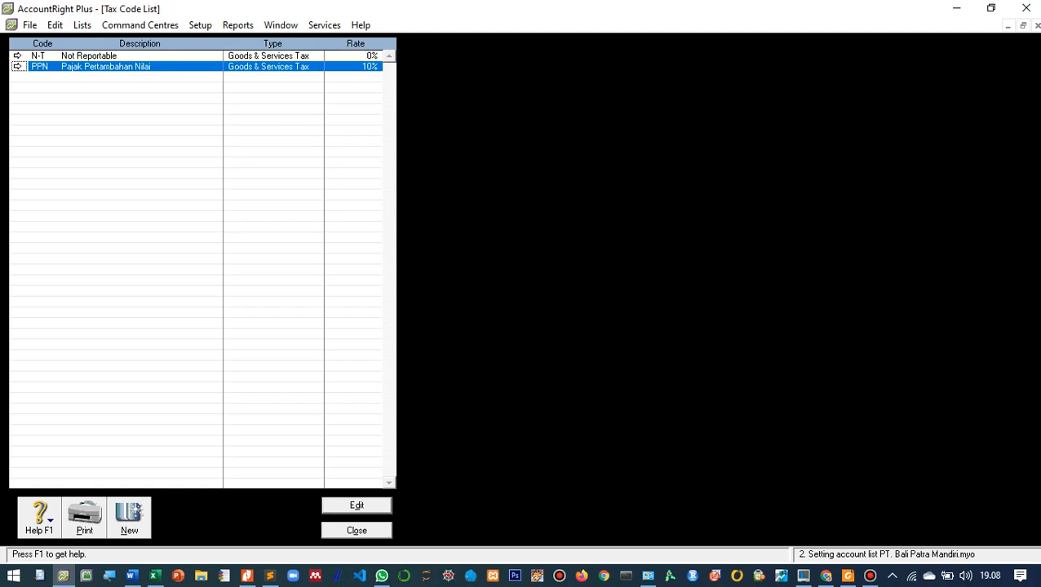
{"action": "key", "text": "Return"}
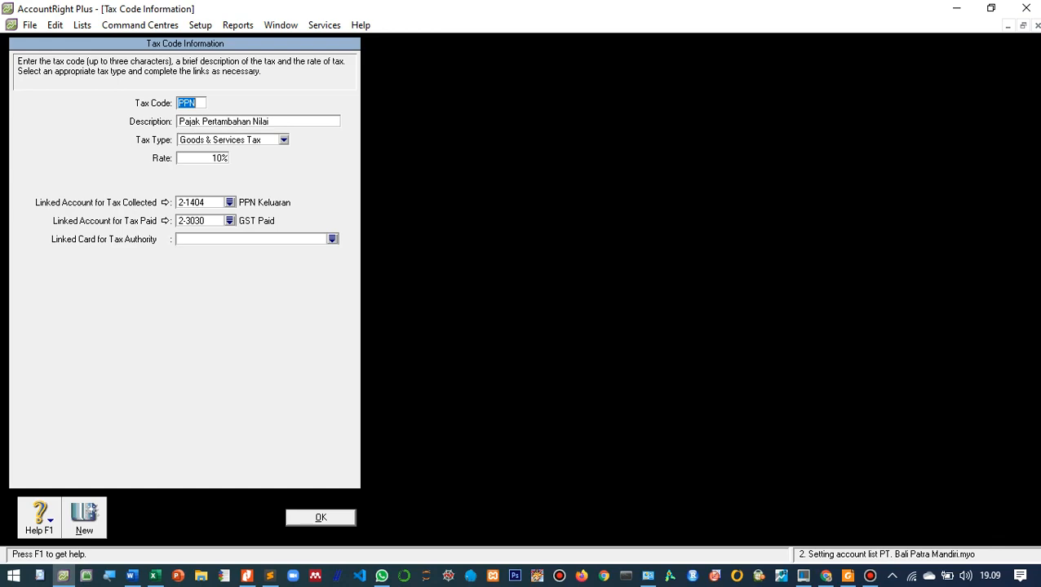
{"action": "left_click", "coordinate": [229, 221]}
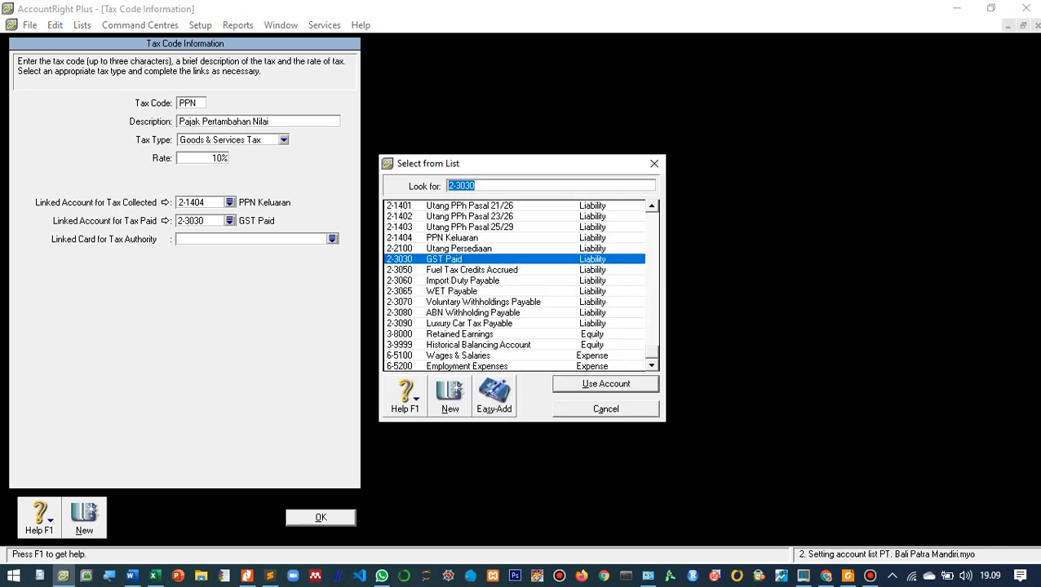
{"action": "scroll", "coordinate": [520, 285], "scroll_direction": "up", "scroll_amount": 10}
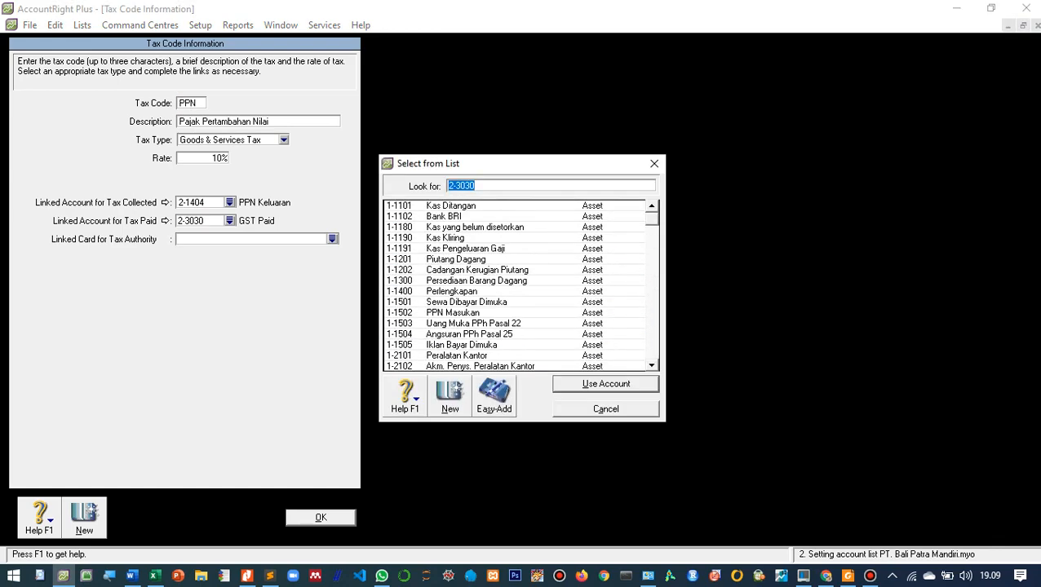
{"action": "type", "text": "1-1502"}
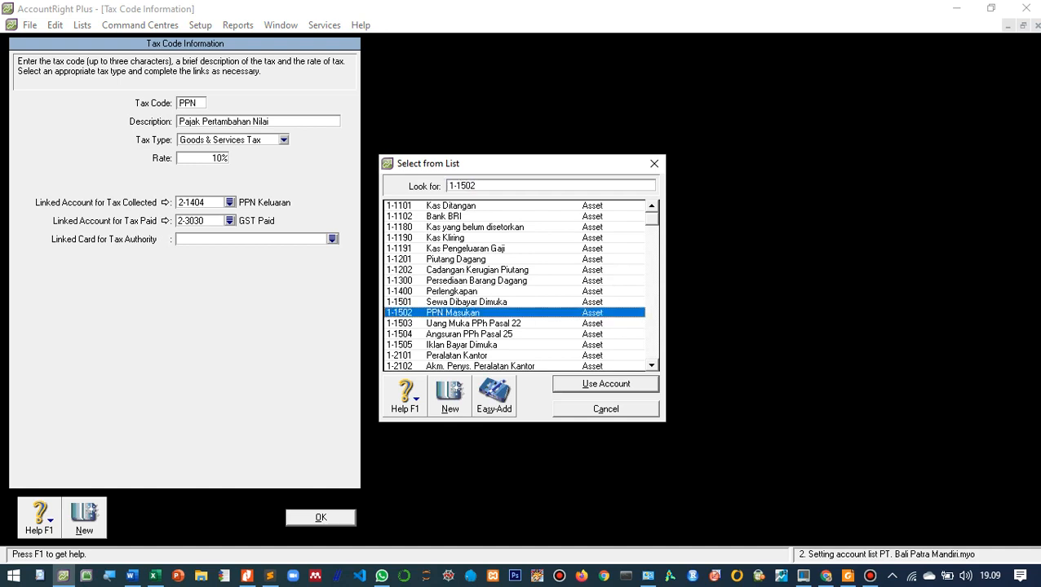
{"action": "key", "text": "Return"}
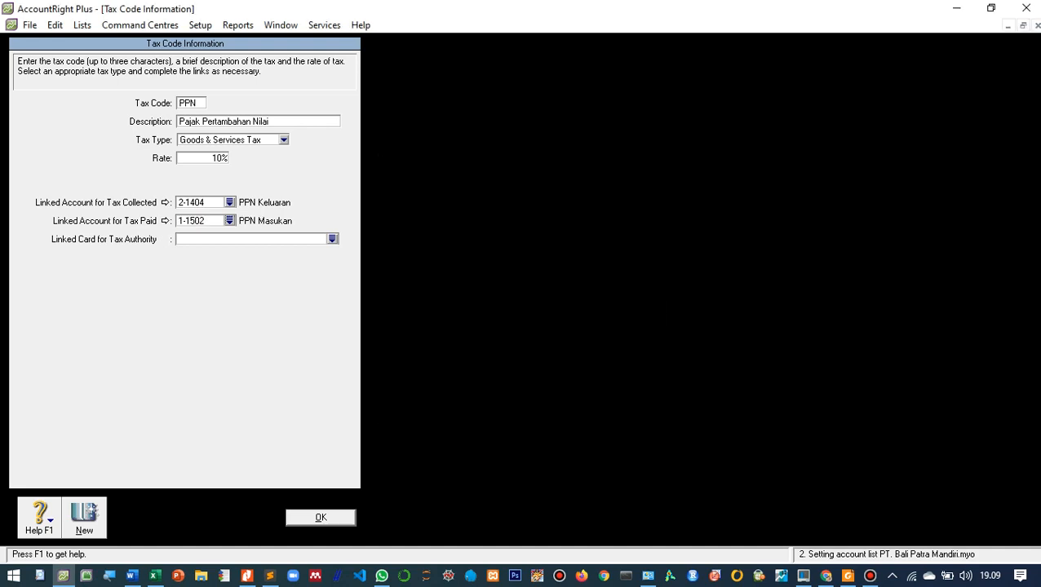
{"action": "key", "text": "Return"}
{"action": "key", "text": "Escape"}
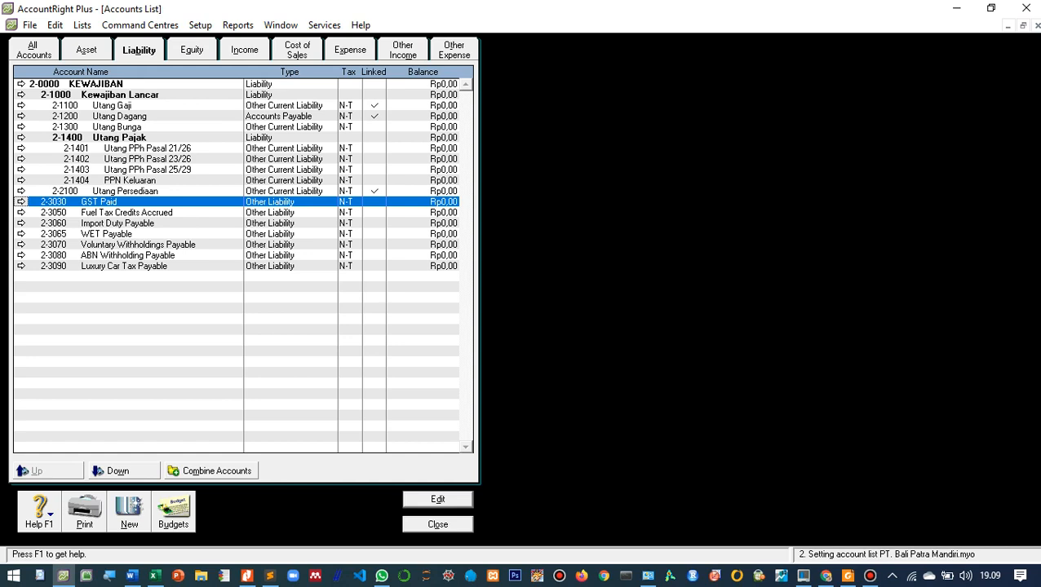
- Try to delete the GST Paid account from the liability accounts
{"action": "double_click", "coordinate": [127, 203]}
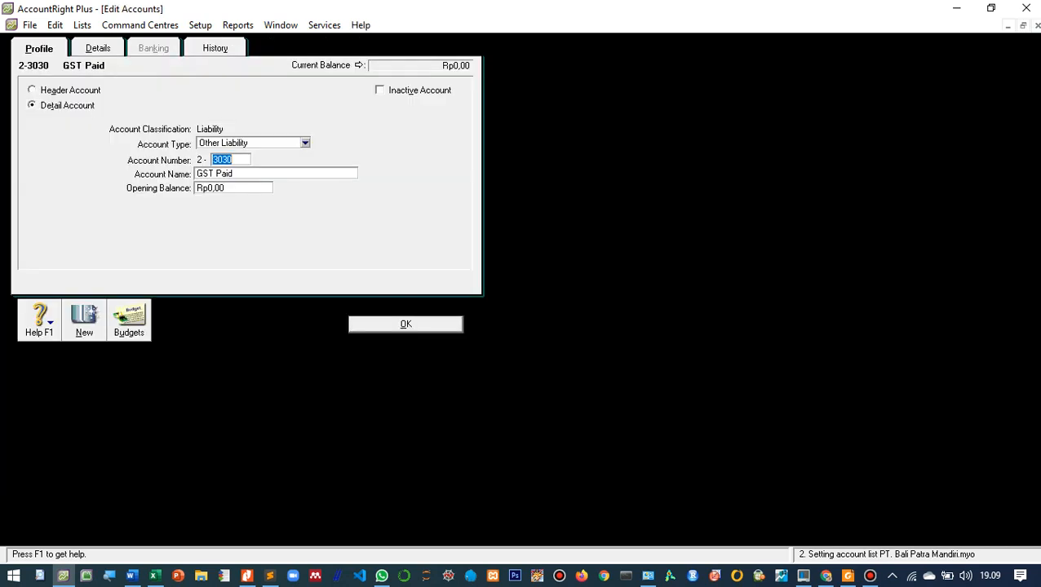
{"action": "right_click", "coordinate": [128, 210]}
{"action": "left_click", "coordinate": [170, 218]}
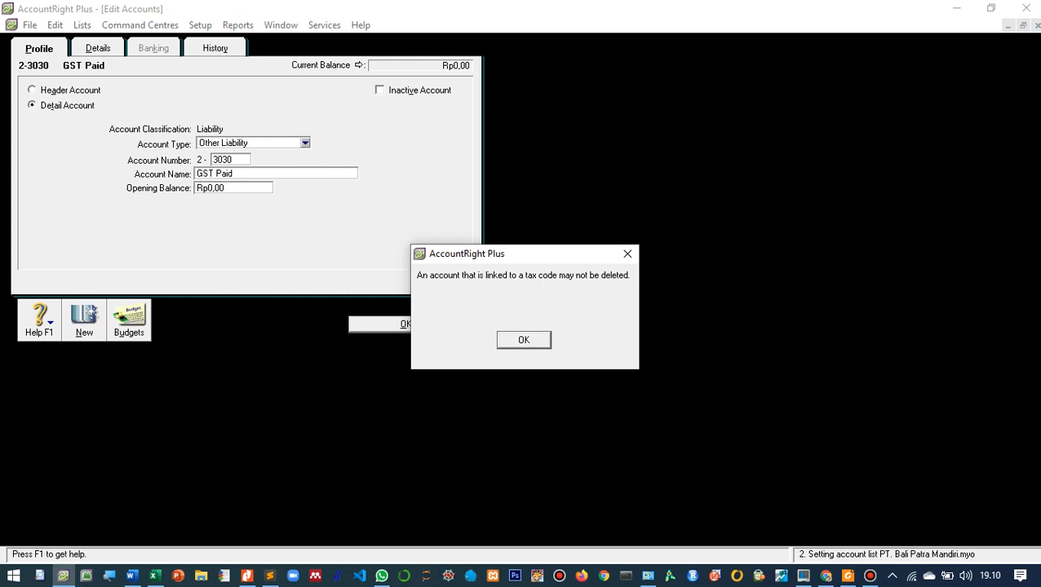
{"action": "key", "text": "Return"}
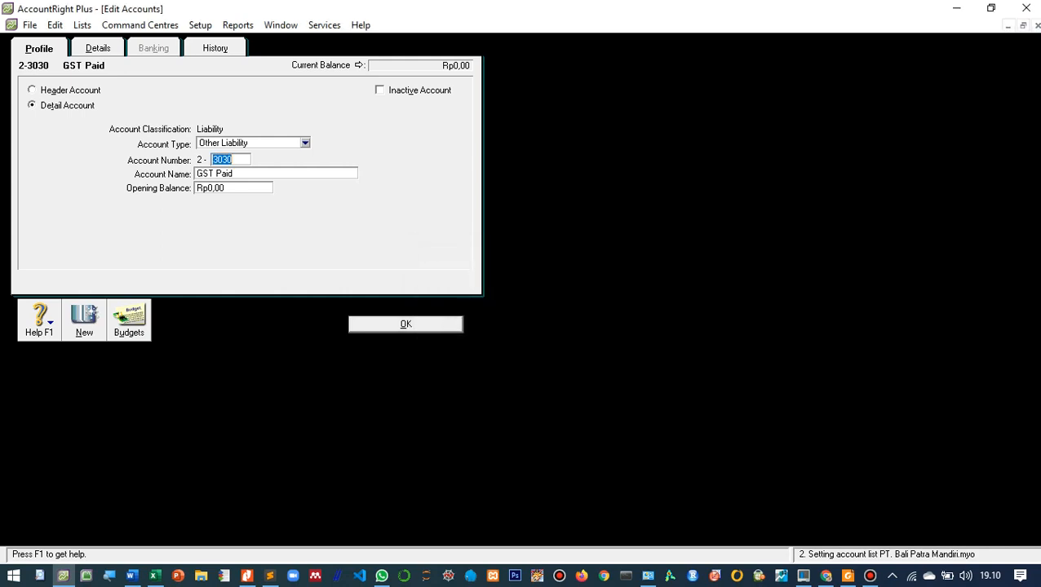
{"action": "key", "text": "Return"}
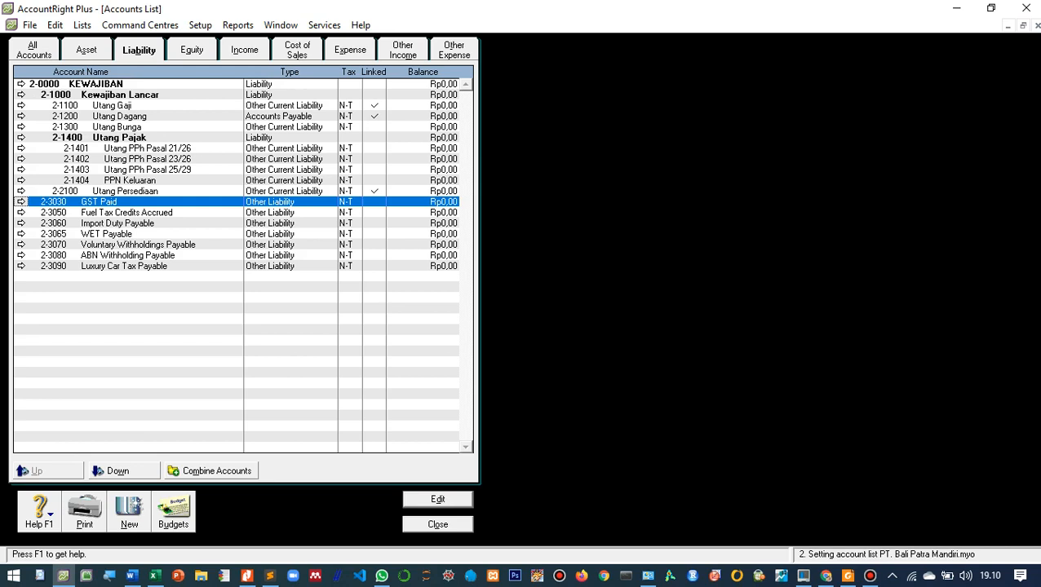
- Move the GST Paid account down a level under Kewajiban Lancar and mark it as an inactive account
{"action": "left_click", "coordinate": [123, 470]}
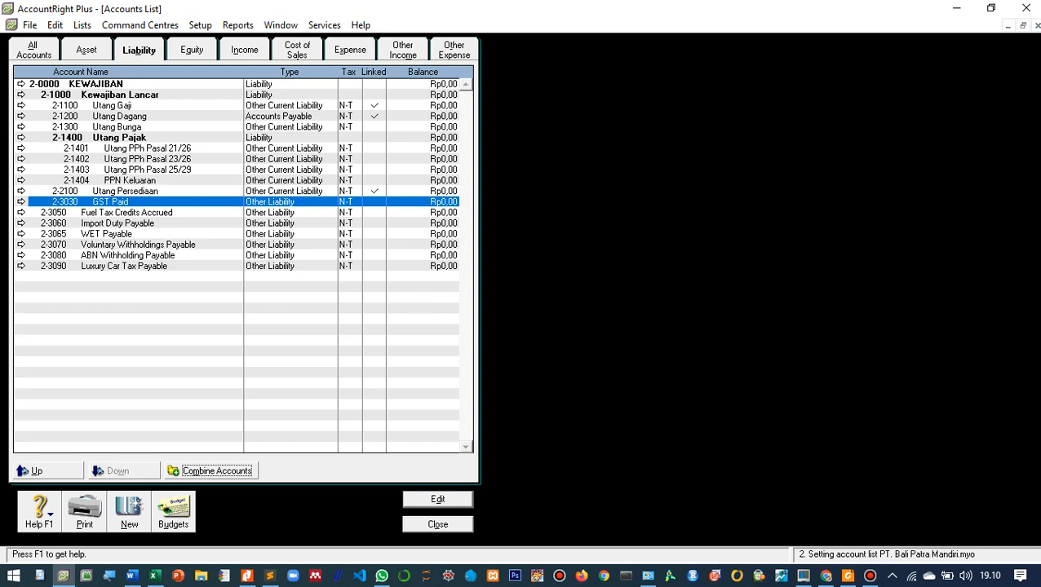
{"action": "left_click", "coordinate": [22, 202]}
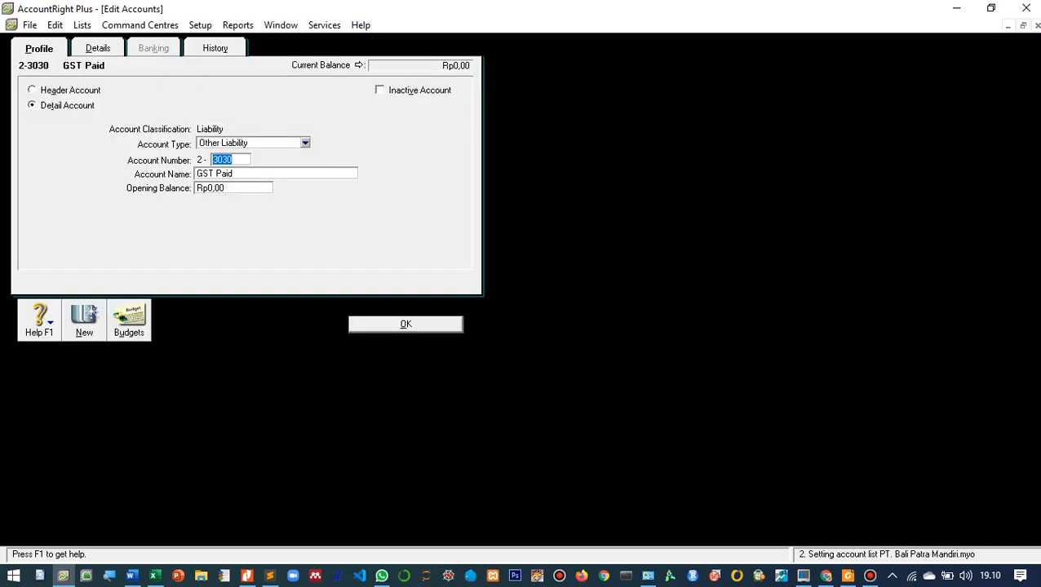
{"action": "key", "text": "Tab"}
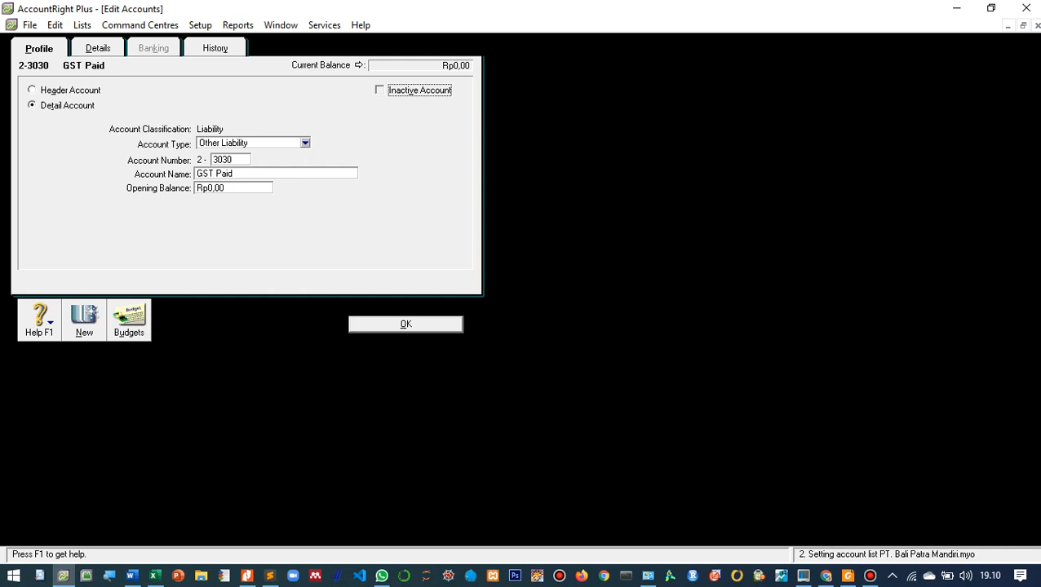
{"action": "key", "text": "space"}
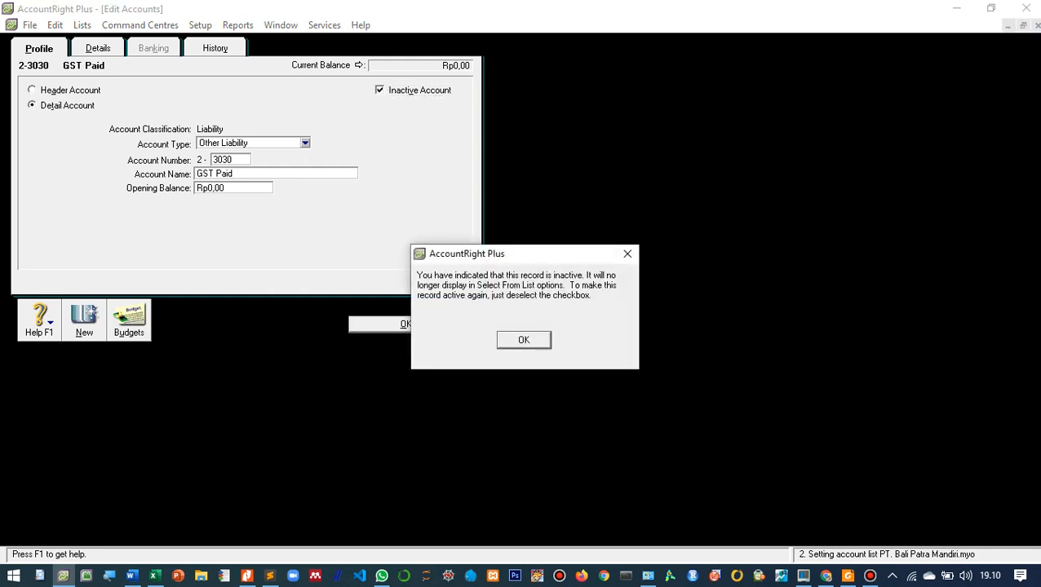
{"action": "key", "text": "space"}
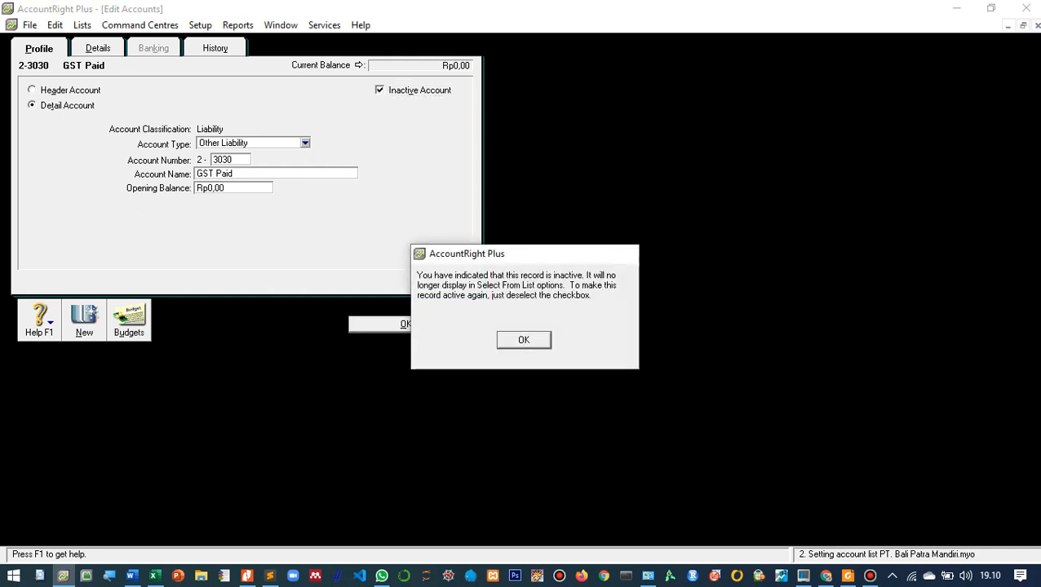
{"action": "key", "text": "Return"}
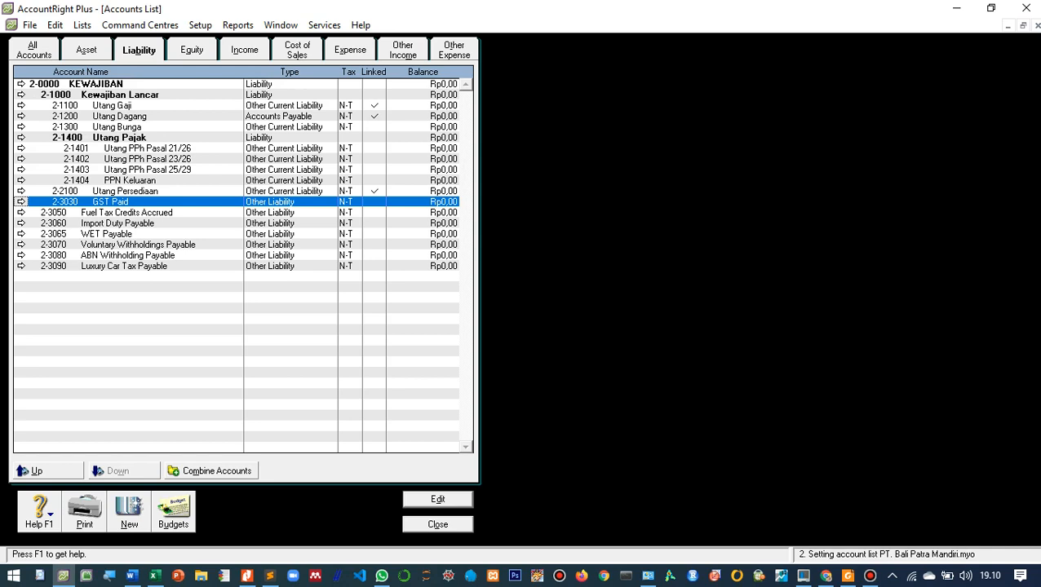
- Delete the Fuel Tax Credits Accrued and Import Duty Payable accounts from the liability accounts
{"action": "left_click", "coordinate": [127, 213]}
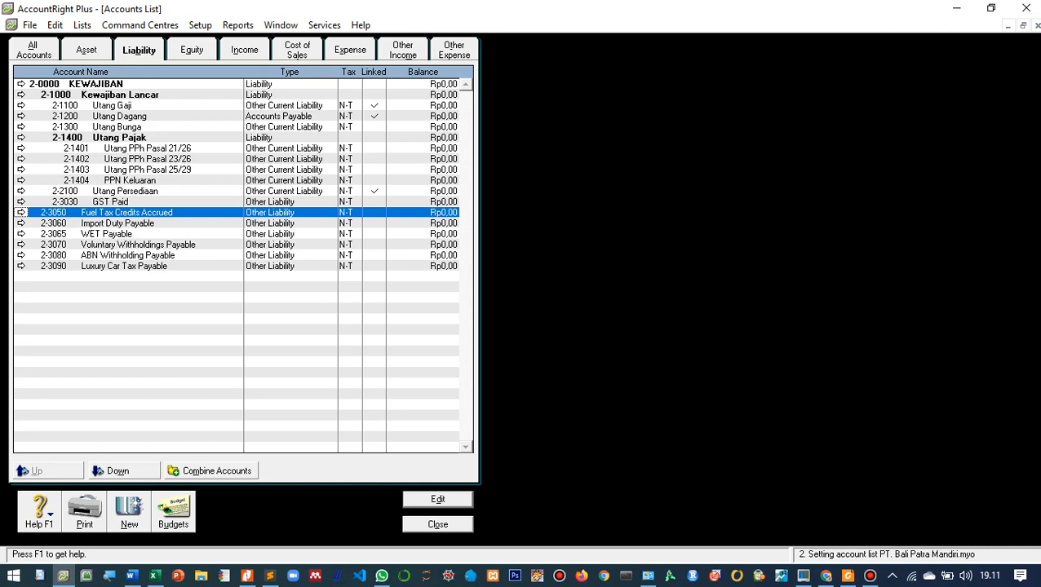
{"action": "double_click", "coordinate": [114, 213]}
{"action": "right_click", "coordinate": [109, 248]}
{"action": "left_click", "coordinate": [154, 258]}
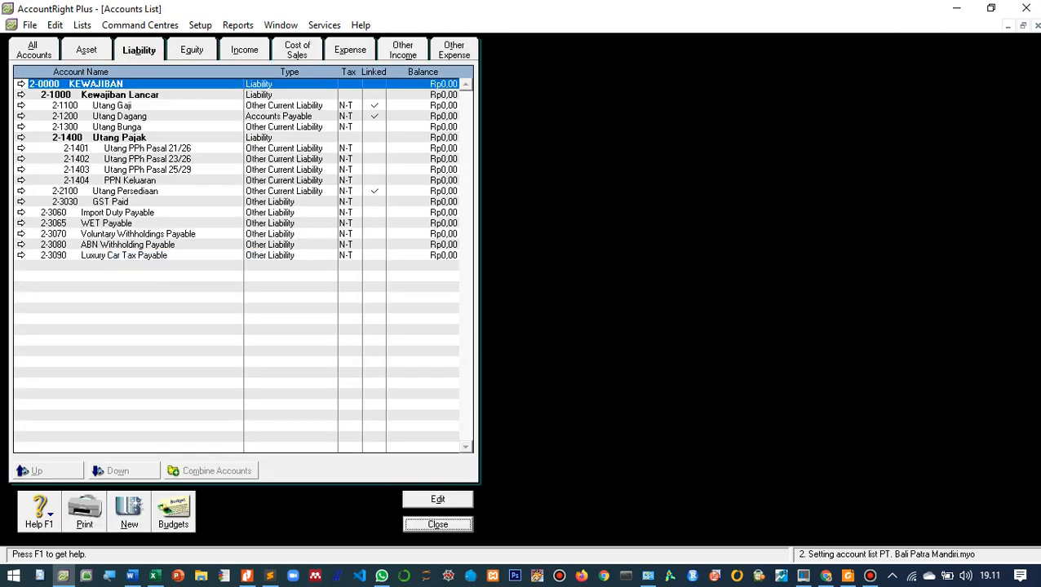
{"action": "left_click", "coordinate": [114, 212]}
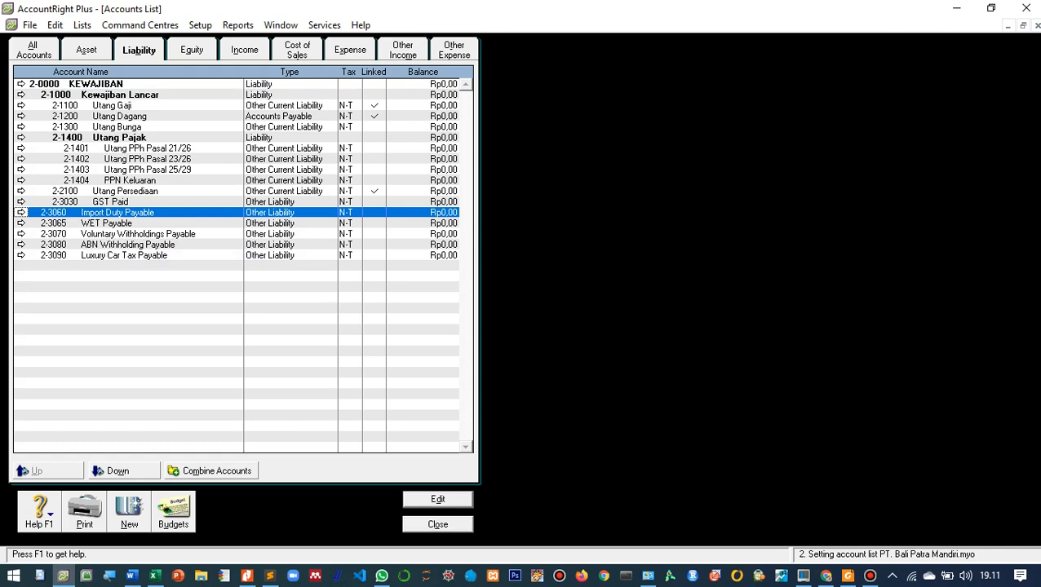
{"action": "double_click", "coordinate": [115, 213]}
{"action": "right_click", "coordinate": [154, 215]}
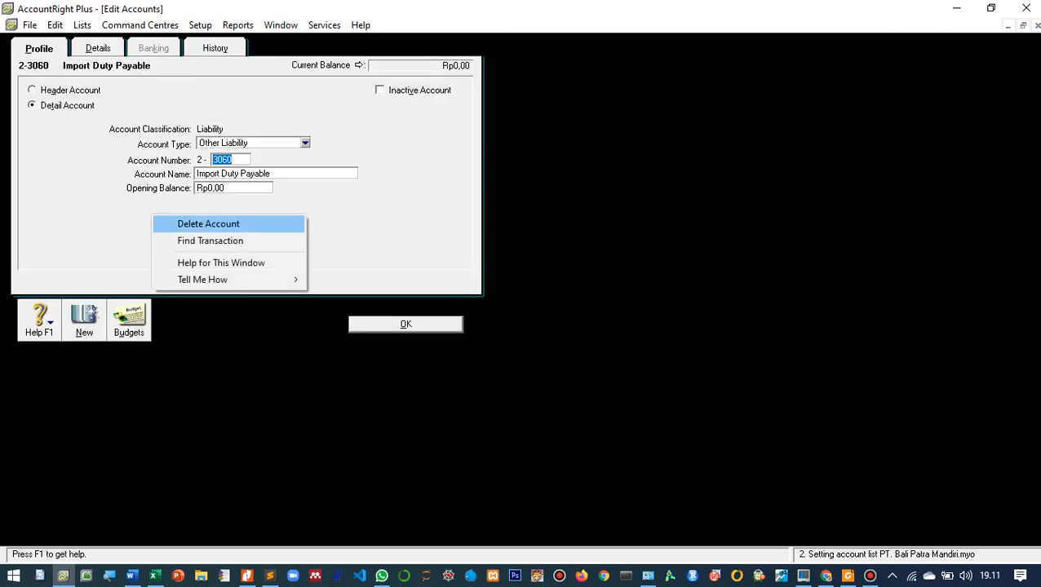
{"action": "left_click", "coordinate": [208, 224]}
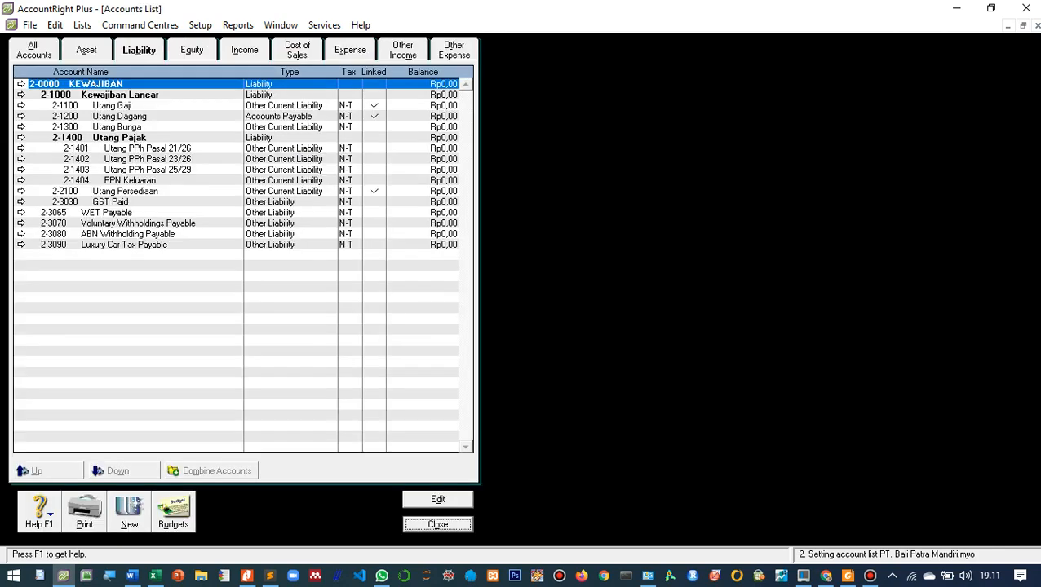
- Delete the WET Payable and Voluntary Withholdings Payable accounts from the liability accounts
{"action": "left_click", "coordinate": [114, 213]}
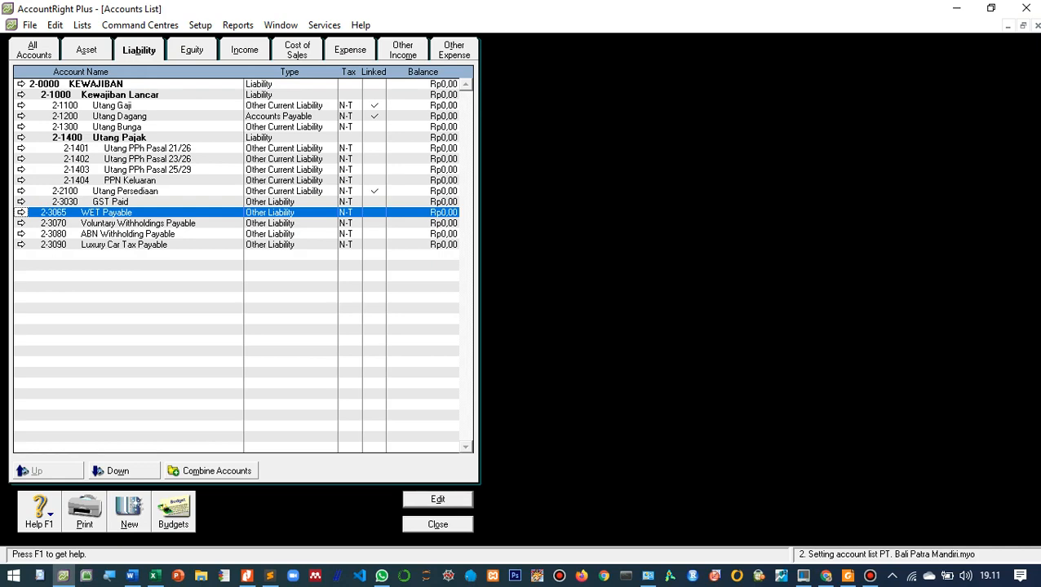
{"action": "double_click", "coordinate": [114, 212]}
{"action": "right_click", "coordinate": [138, 209]}
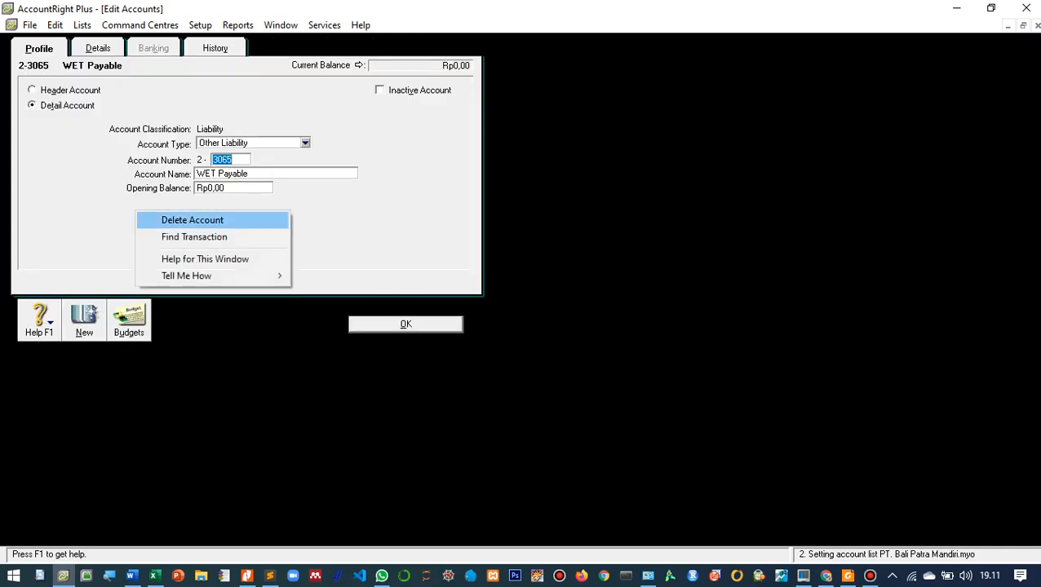
{"action": "left_click", "coordinate": [192, 220]}
{"action": "left_click", "coordinate": [115, 213]}
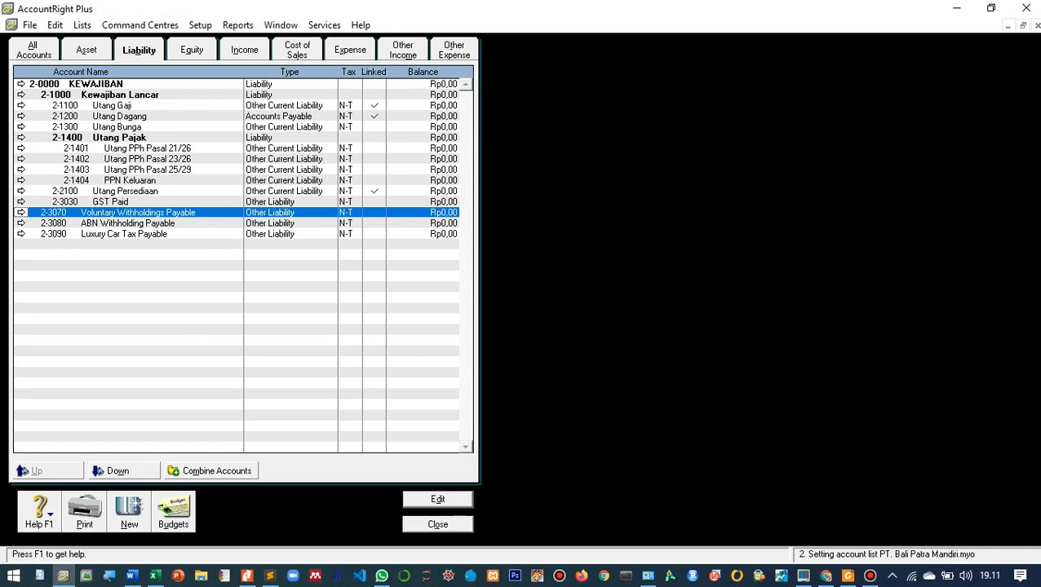
{"action": "double_click", "coordinate": [115, 213]}
{"action": "right_click", "coordinate": [153, 211]}
{"action": "left_click", "coordinate": [187, 223]}
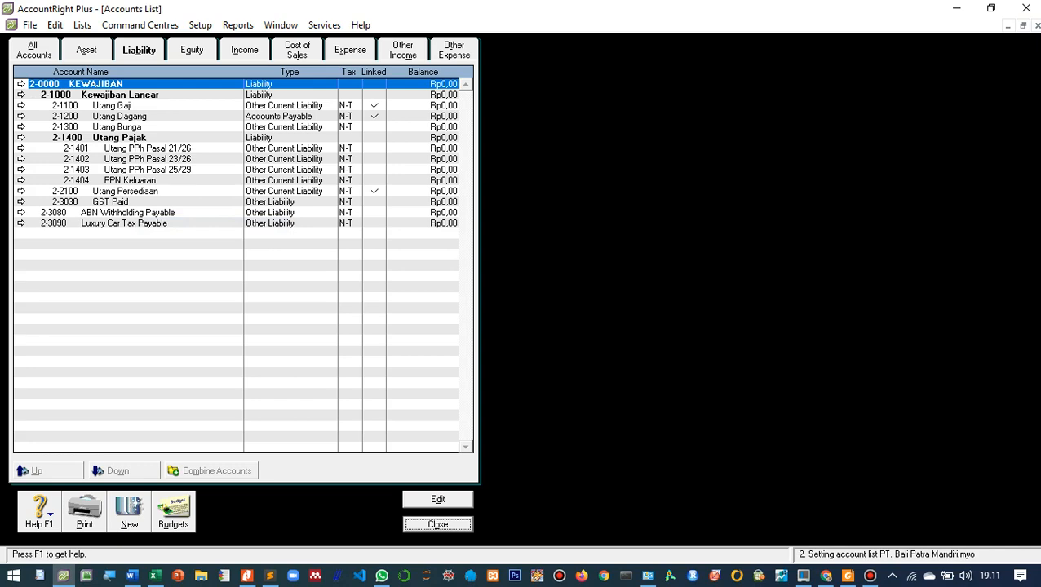
- Delete the ABN Withholding Payable and Luxury Car Tax Payable accounts, and restore the window beside the case PDF
{"action": "double_click", "coordinate": [114, 212]}
{"action": "right_click", "coordinate": [178, 216]}
{"action": "left_click", "coordinate": [233, 227]}
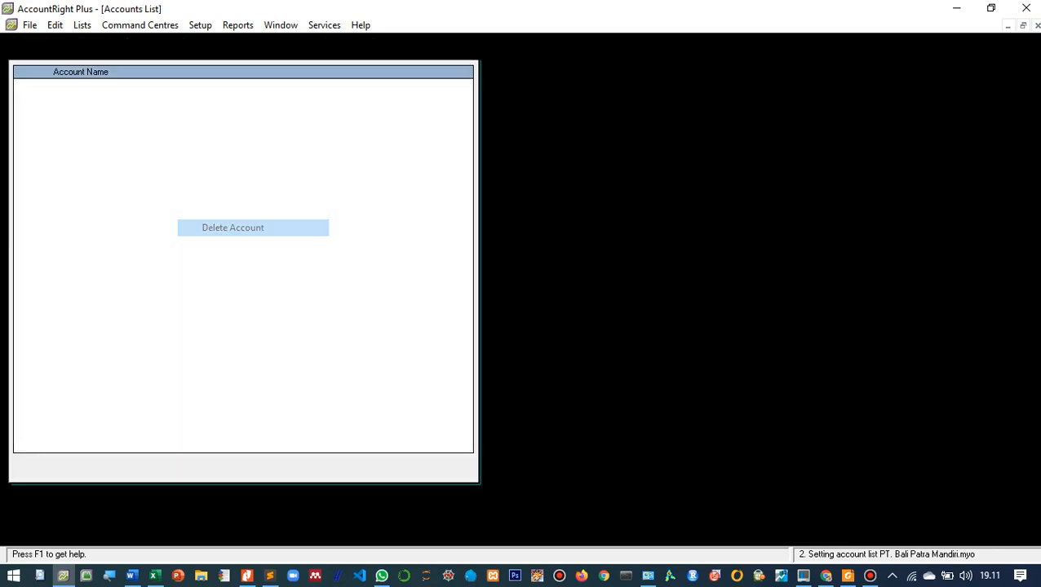
{"action": "left_click", "coordinate": [115, 212]}
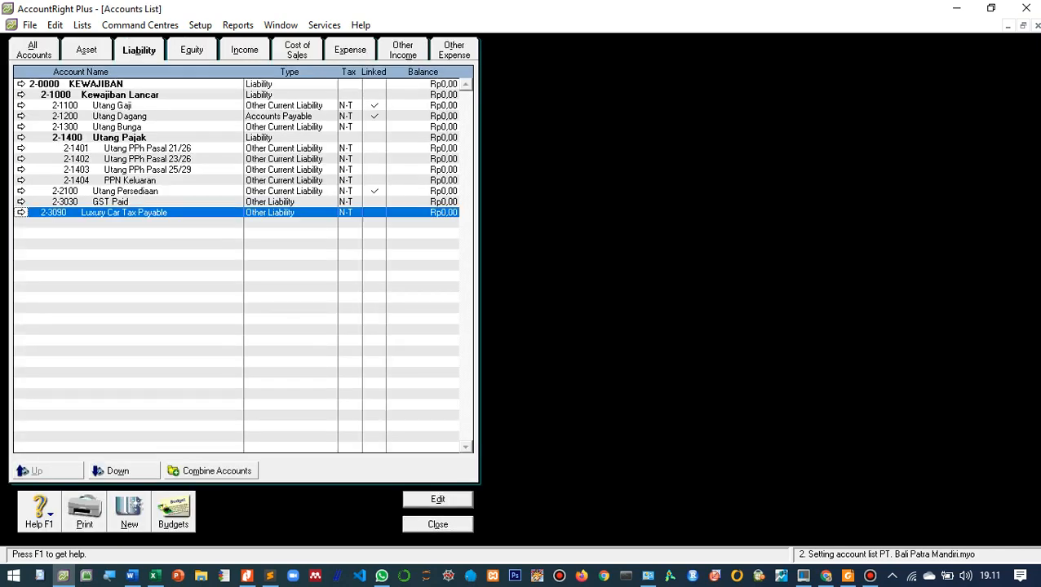
{"action": "double_click", "coordinate": [115, 212]}
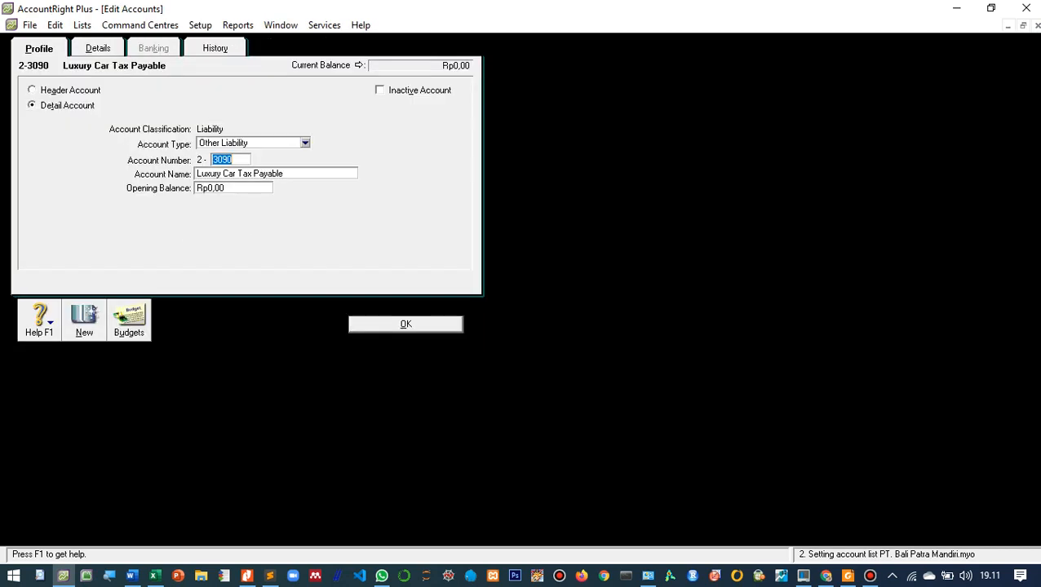
{"action": "right_click", "coordinate": [160, 211]}
{"action": "left_click", "coordinate": [200, 221]}
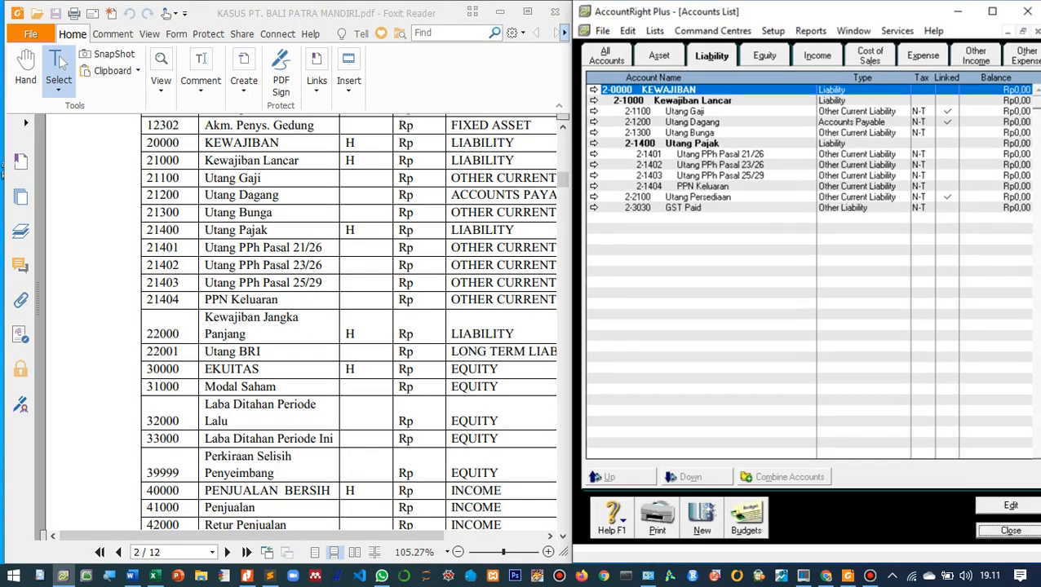
{"action": "left_click", "coordinate": [990, 8]}
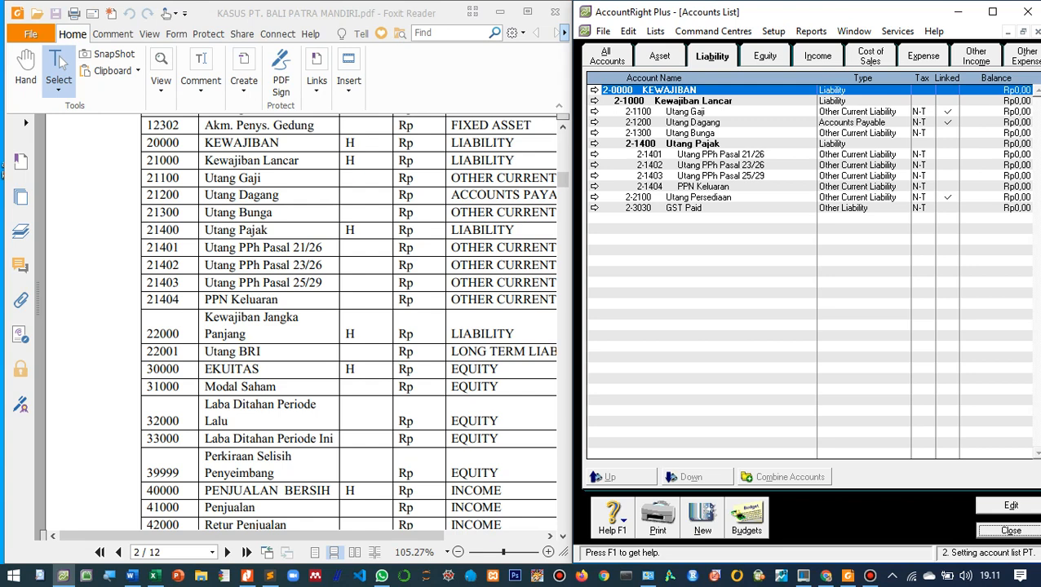
- Create a header liability account numbered 2-2000 and named Kewajiban Jangka Panjang
{"action": "scroll", "coordinate": [349, 327], "scroll_direction": "down", "scroll_amount": 1}
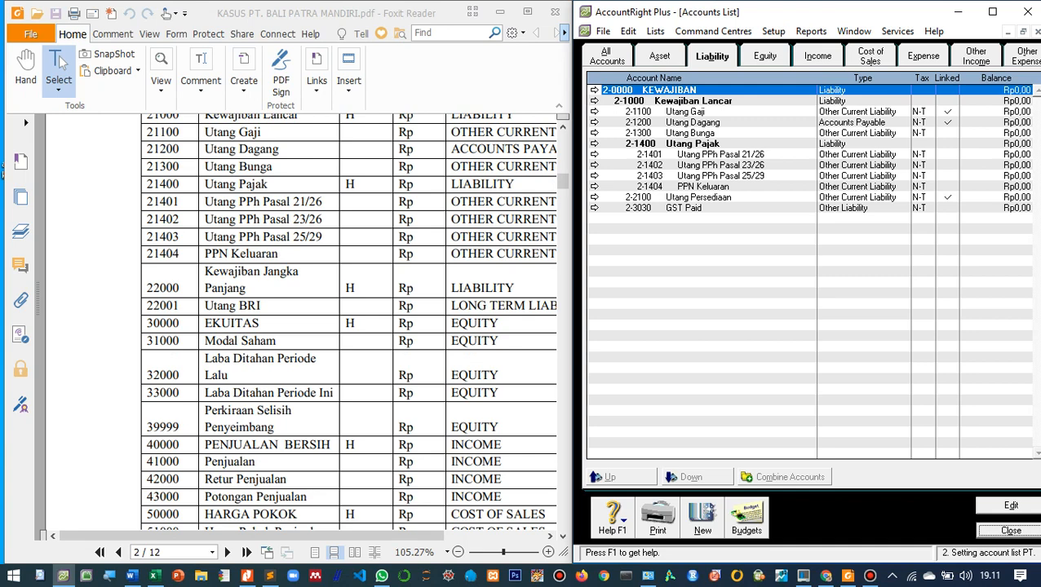
{"action": "key", "text": "alt+n"}
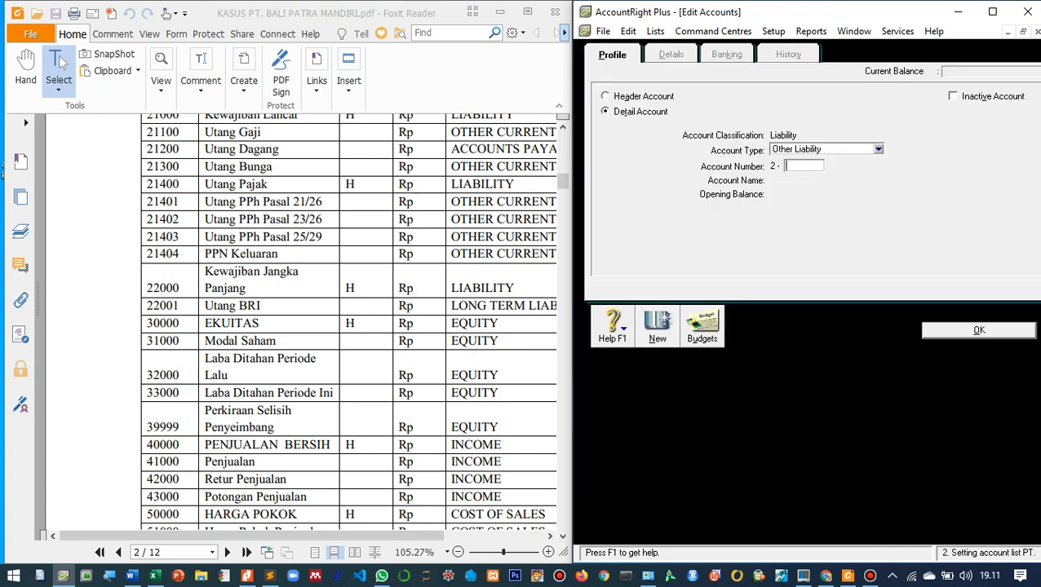
{"action": "key", "text": "alt+h"}
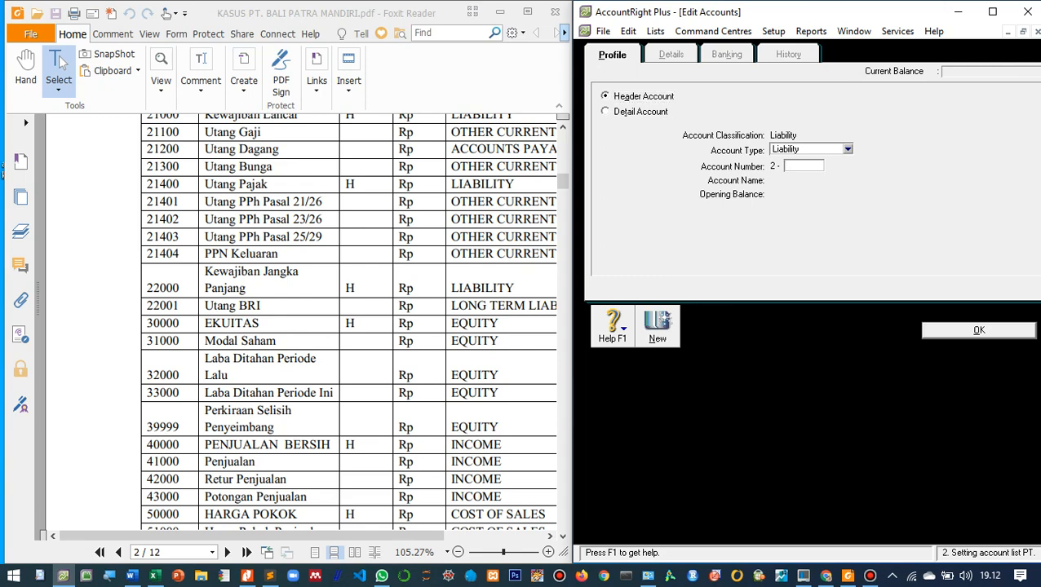
{"action": "type", "text": "2000"}
{"action": "key", "text": "Tab"}
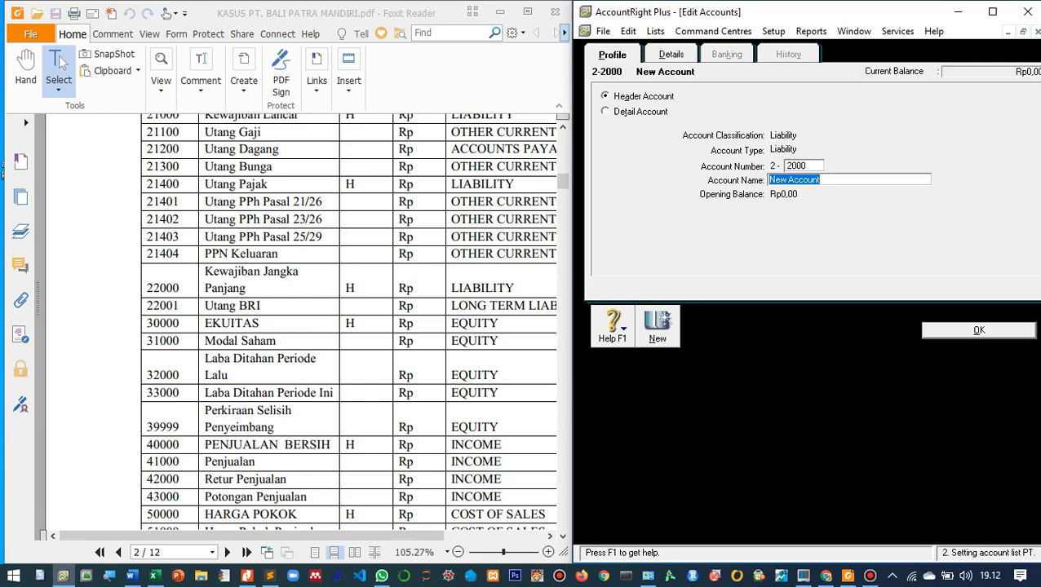
{"action": "type", "text": "Kewajiban Jangk"}
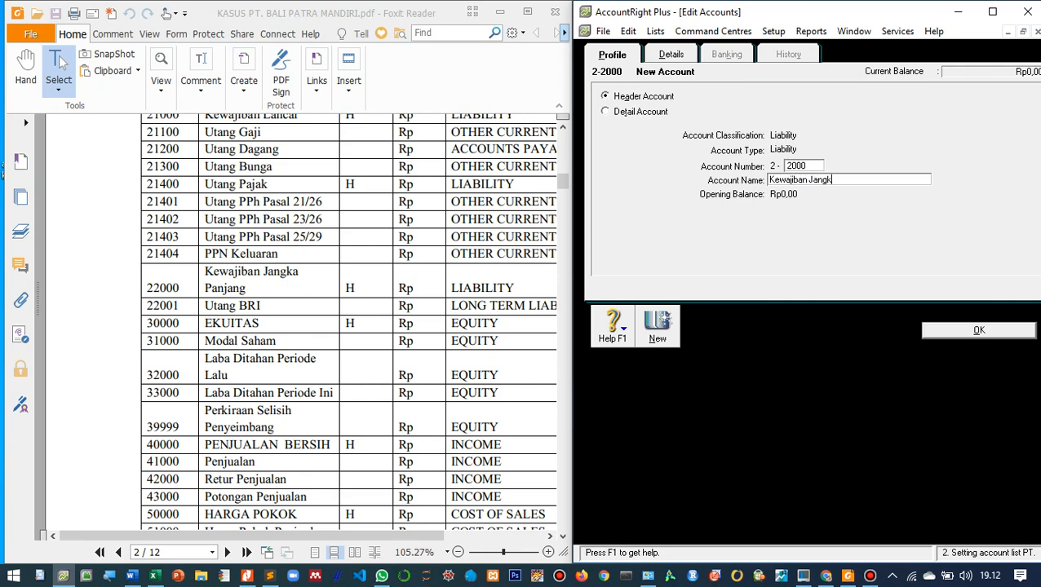
{"action": "type", "text": "a Panjang"}
{"action": "key", "text": "Return"}
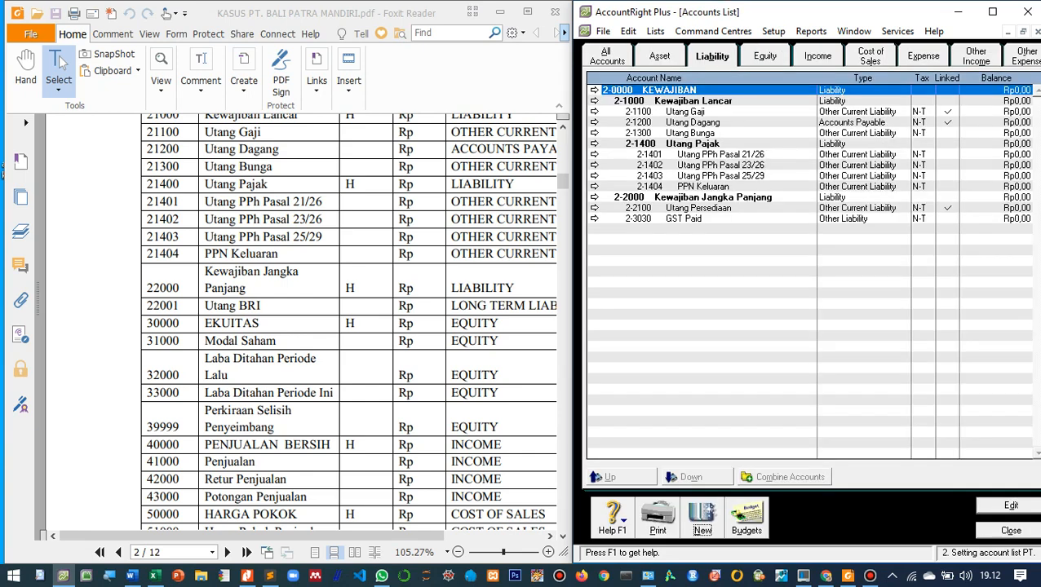
- Renumber the Utang Persediaan account as 2-1405 and the GST Paid account as 2-1406
{"action": "left_click", "coordinate": [684, 218]}
{"action": "left_click", "coordinate": [698, 208]}
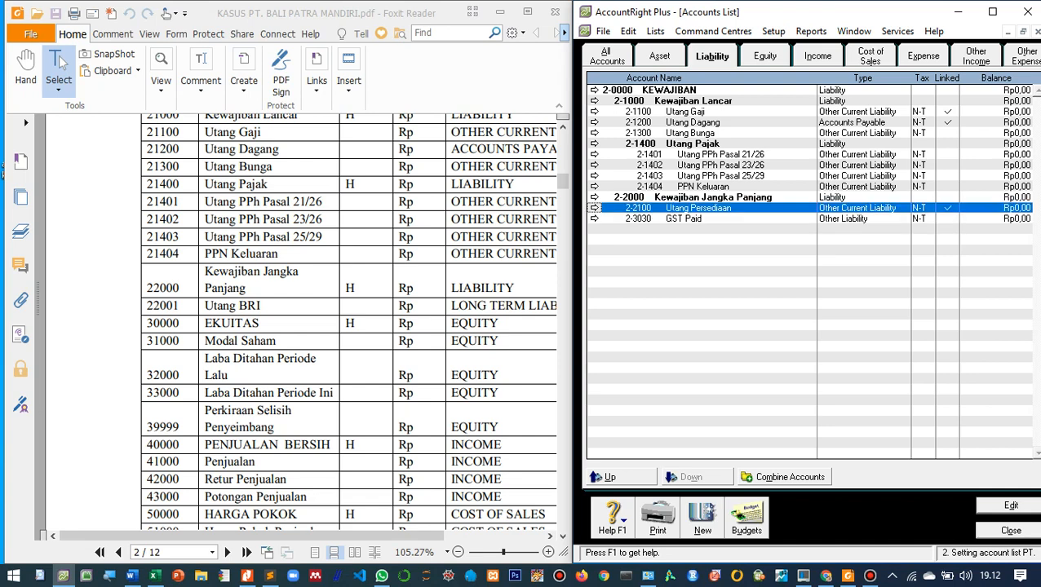
{"action": "left_click", "coordinate": [594, 208]}
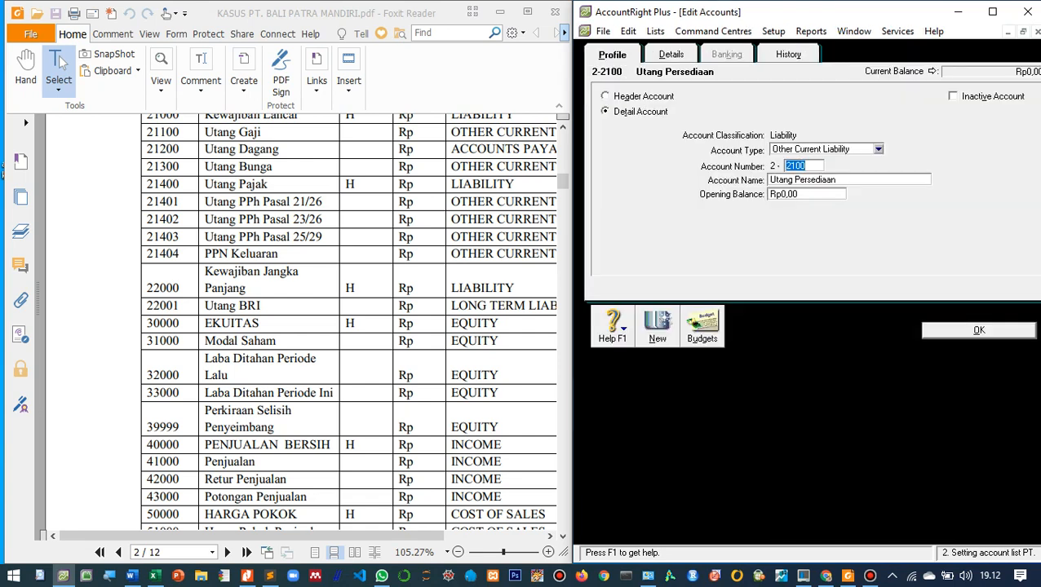
{"action": "type", "text": "1405"}
{"action": "key", "text": "Return"}
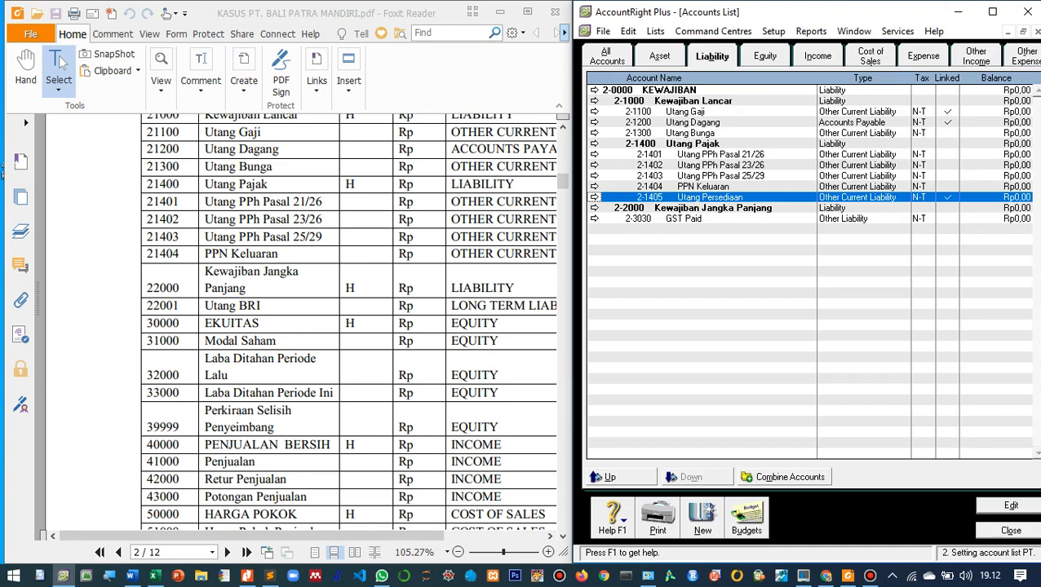
{"action": "left_click", "coordinate": [593, 219]}
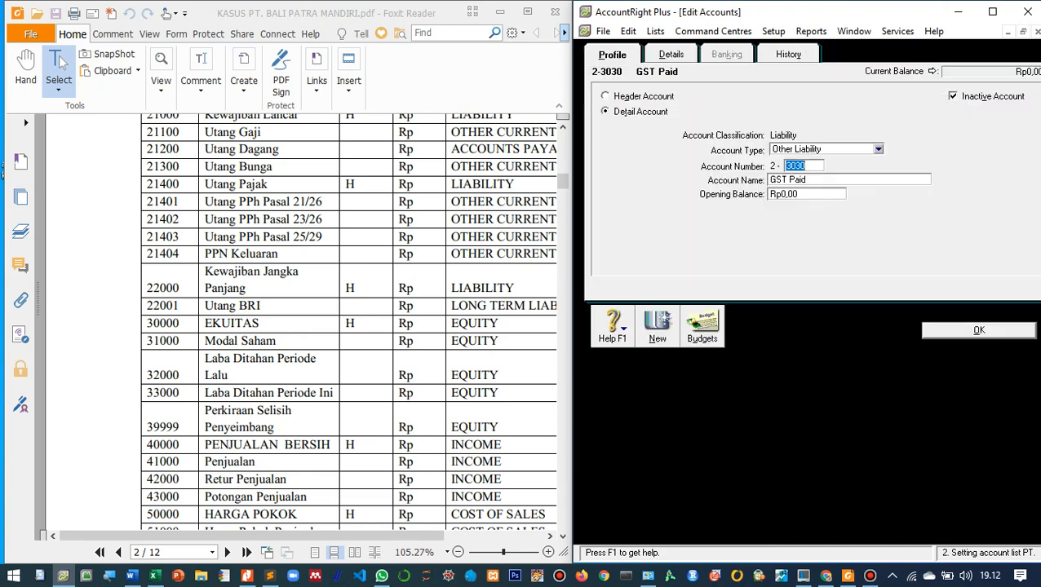
{"action": "type", "text": "1406"}
{"action": "key", "text": "Return"}
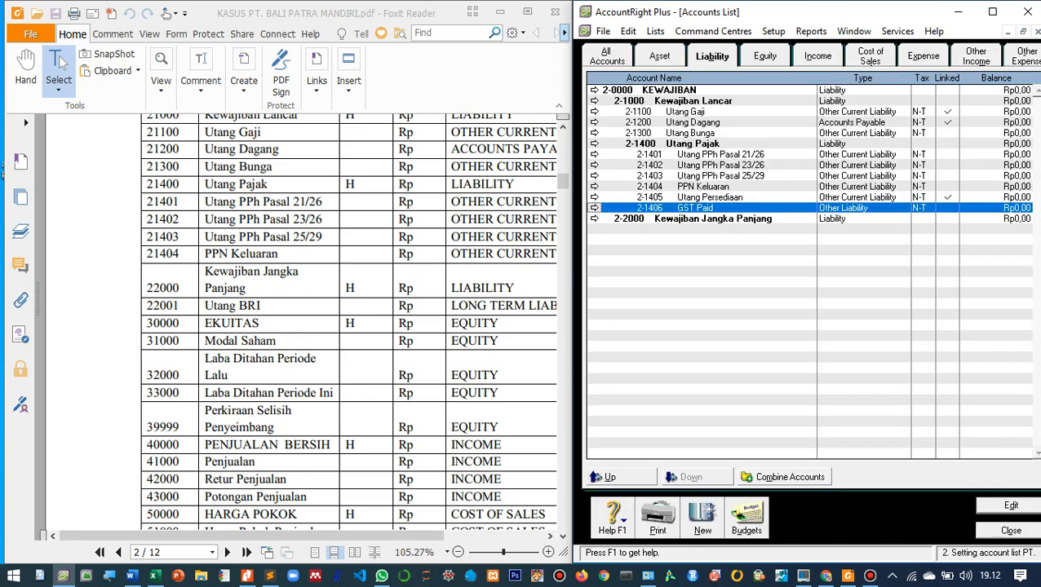
- Move the Utang Persediaan account up one level, out of the Utang Pajak group
{"action": "left_click", "coordinate": [703, 187]}
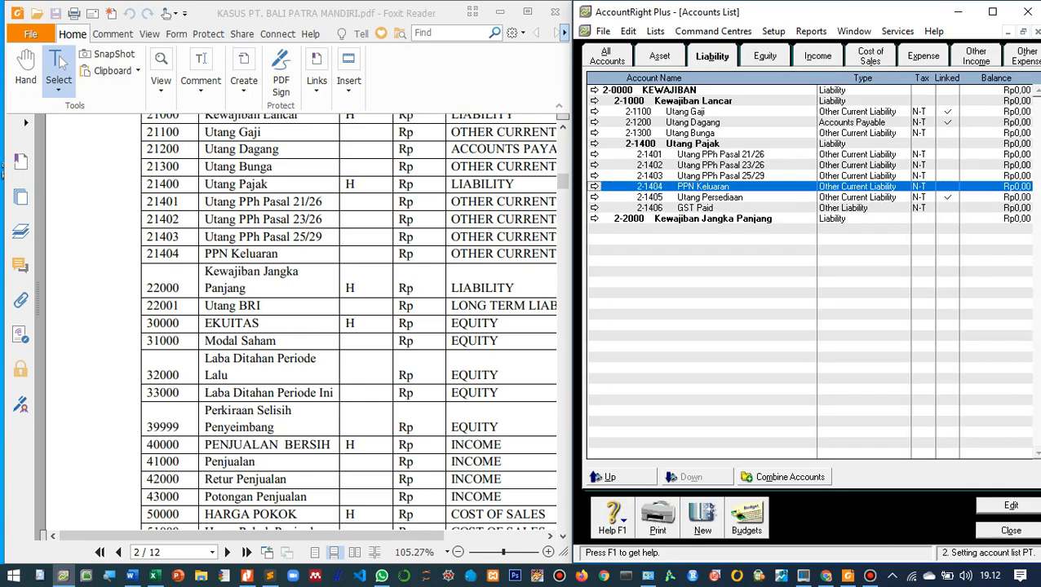
{"action": "left_click", "coordinate": [709, 197]}
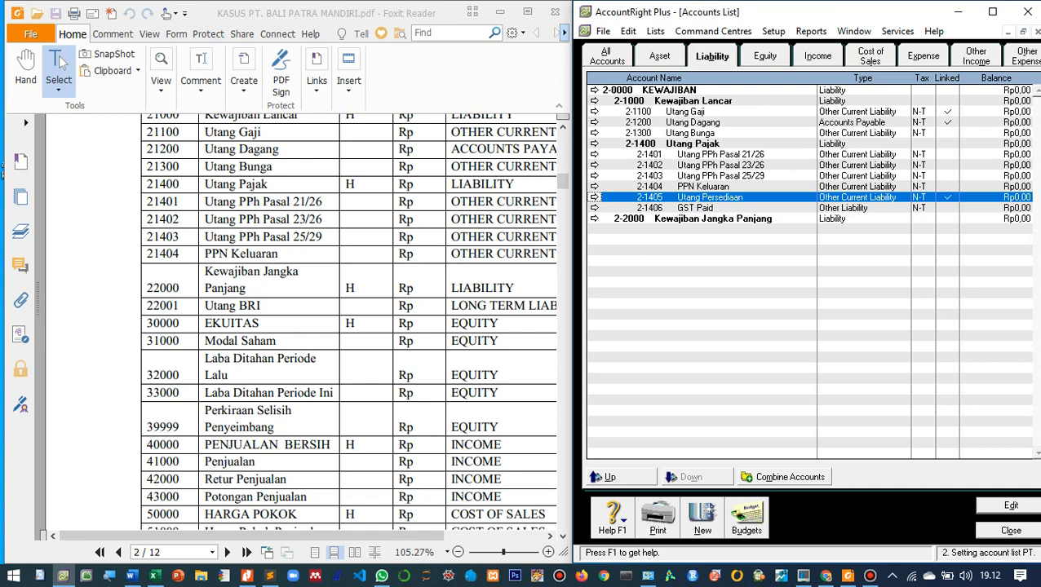
{"action": "left_click", "coordinate": [607, 477]}
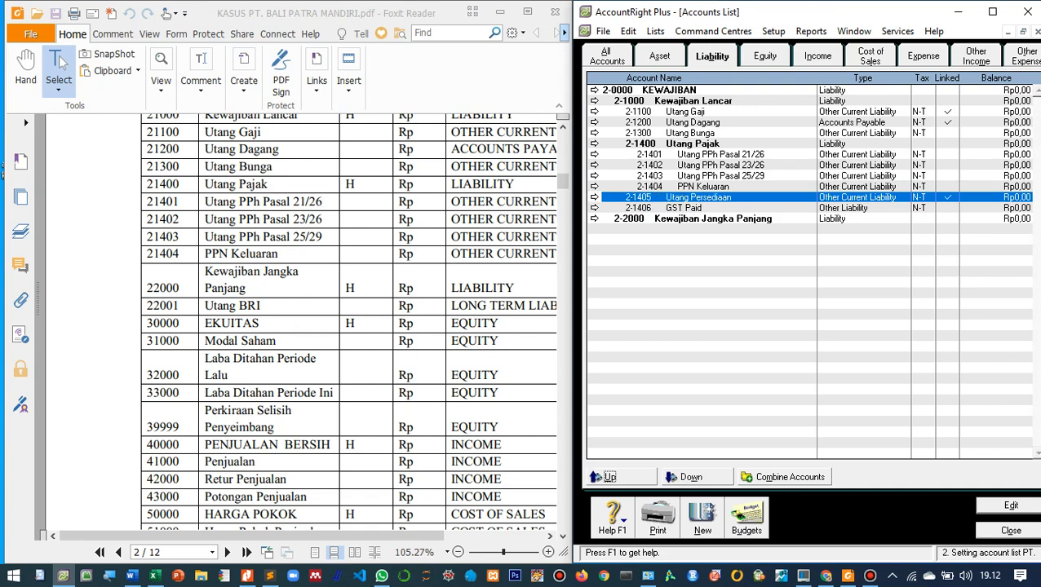
{"action": "left_click", "coordinate": [595, 186]}
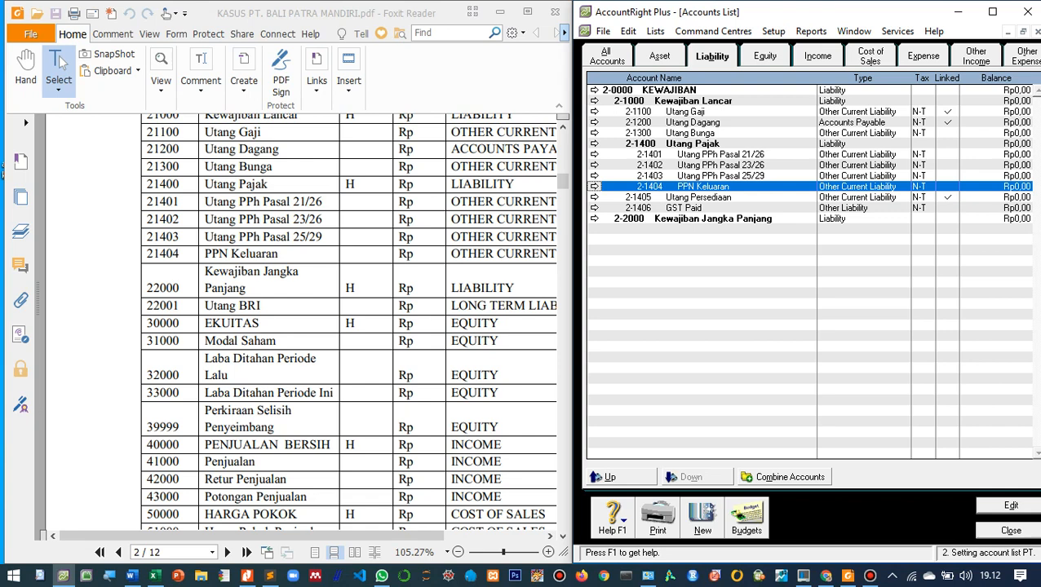
{"action": "left_click", "coordinate": [594, 122]}
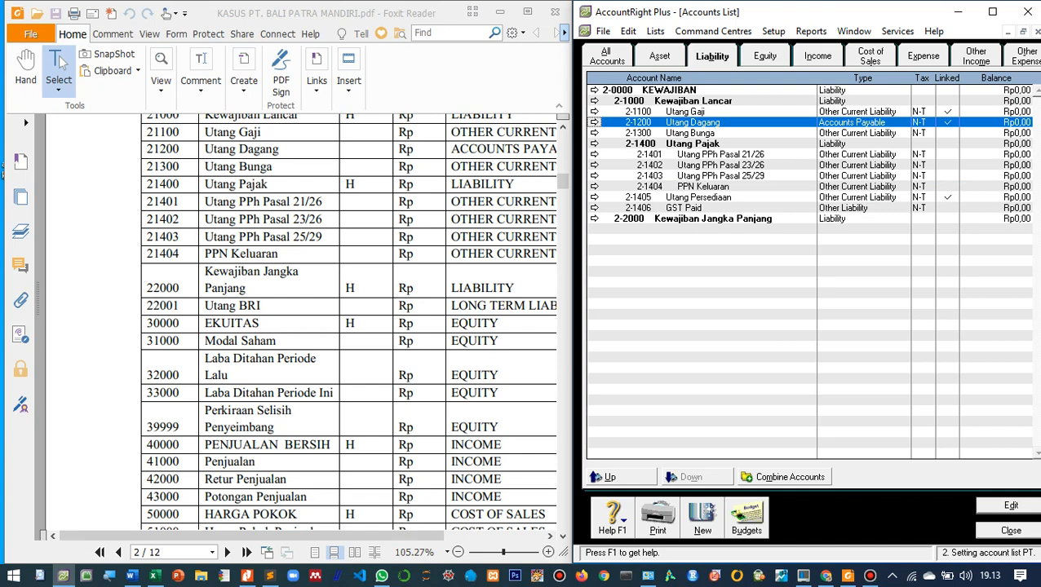
- Create a detail account of type Long Term Liability numbered 2-2001 and named Utang BRI
{"action": "left_click", "coordinate": [594, 219]}
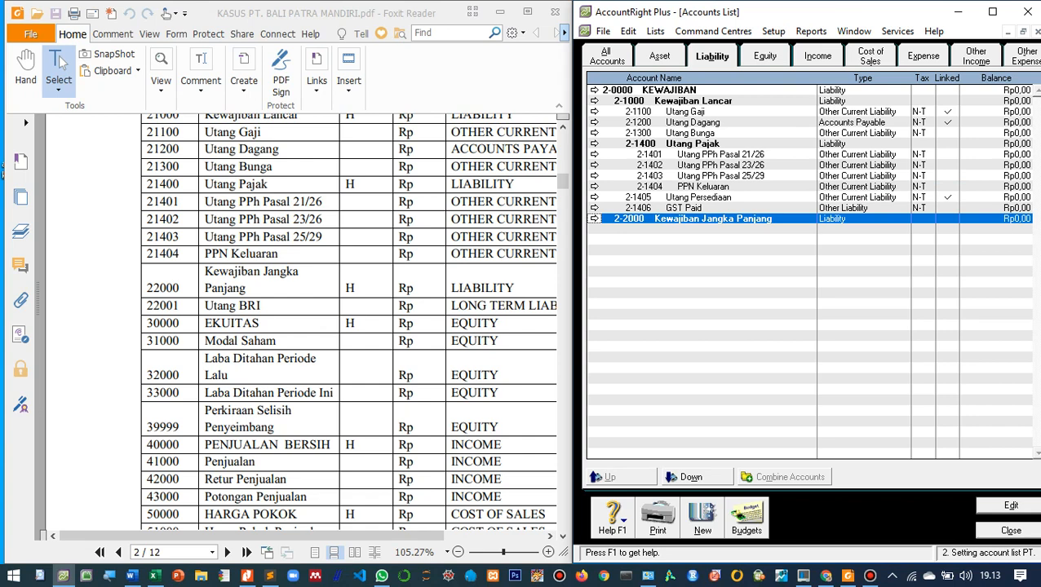
{"action": "key", "text": "alt+n"}
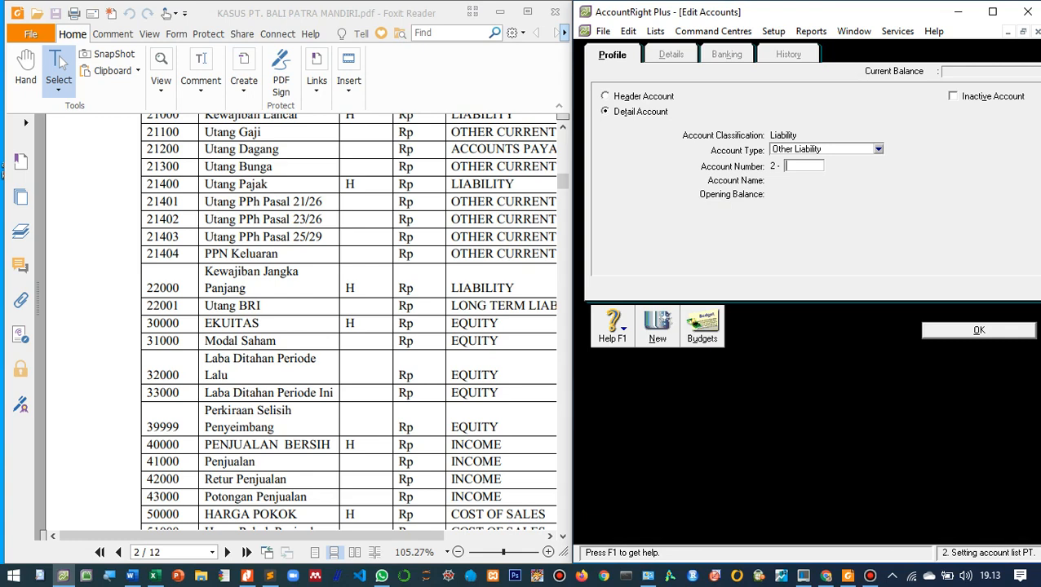
{"action": "left_click", "coordinate": [878, 149]}
{"action": "key", "text": "Down"}
{"action": "key", "text": "Down"}
{"action": "key", "text": "Down"}
{"action": "key", "text": "Down"}
{"action": "key", "text": "Down"}
{"action": "key", "text": "Down"}
{"action": "key", "text": "Down"}
{"action": "key", "text": "Down"}
{"action": "key", "text": "Down"}
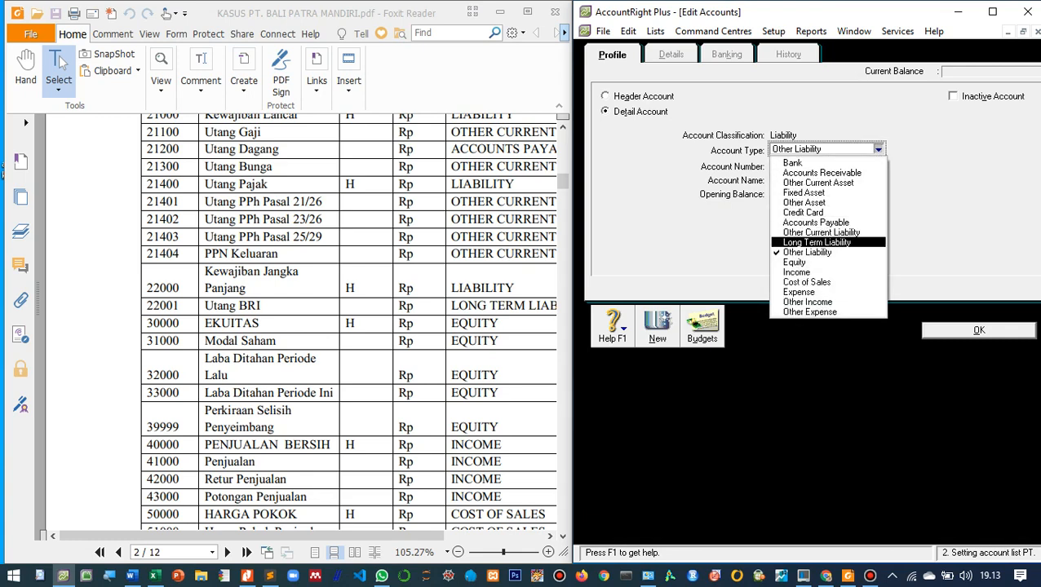
{"action": "key", "text": "Return"}
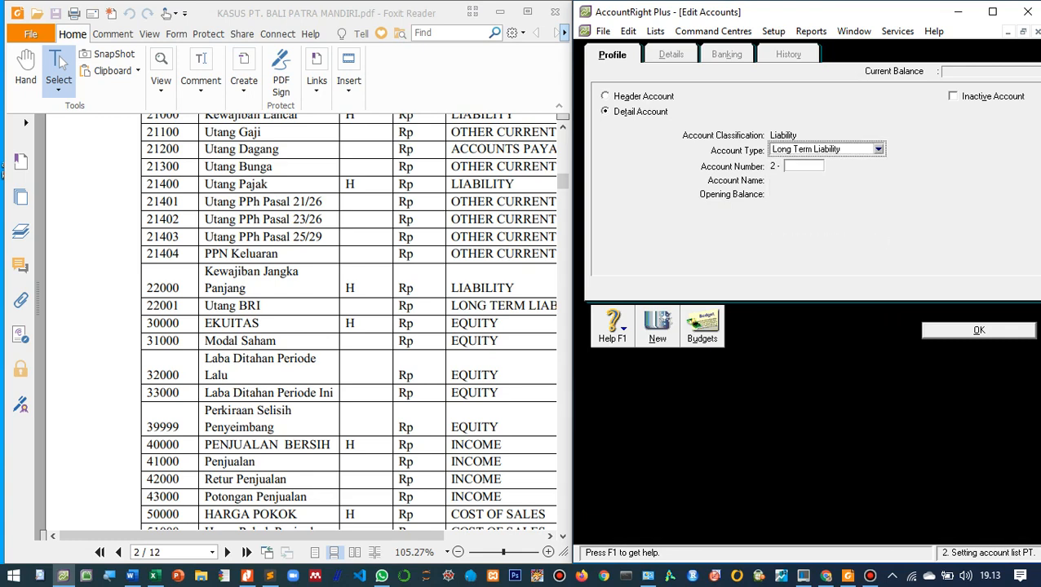
{"action": "key", "text": "Tab"}
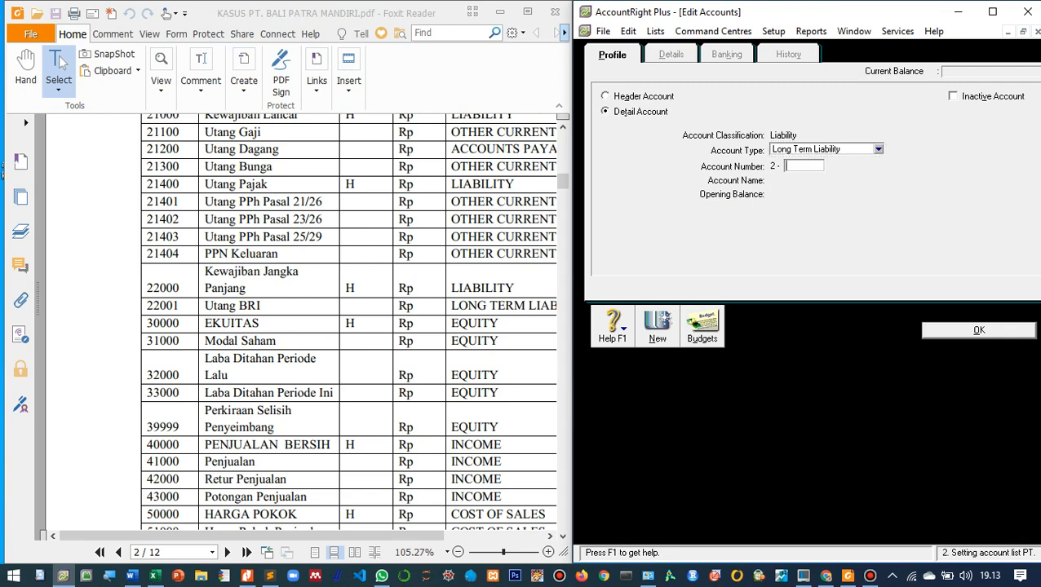
{"action": "type", "text": "2001"}
{"action": "key", "text": "Tab"}
{"action": "type", "text": "U"}
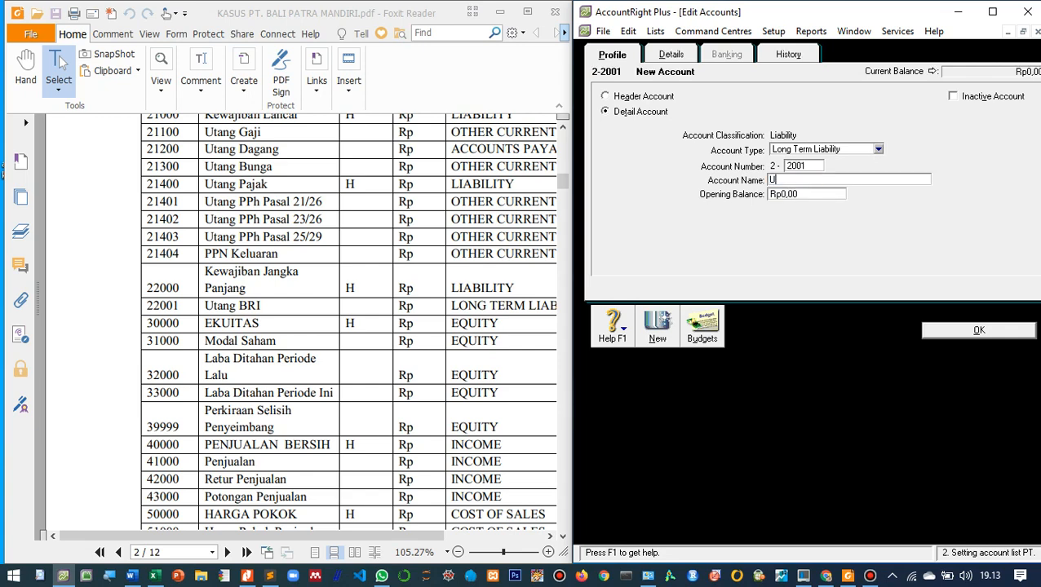
{"action": "type", "text": "tang BRI"}
{"action": "key", "text": "Return"}
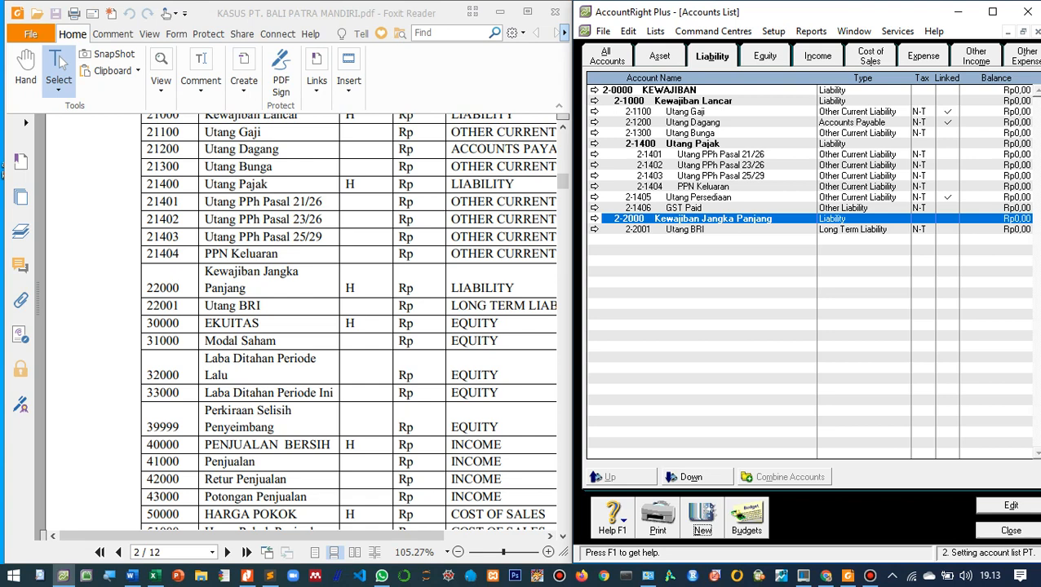
- Rename the top-level Equity header account as EKUITAS
{"action": "left_click", "coordinate": [765, 56]}
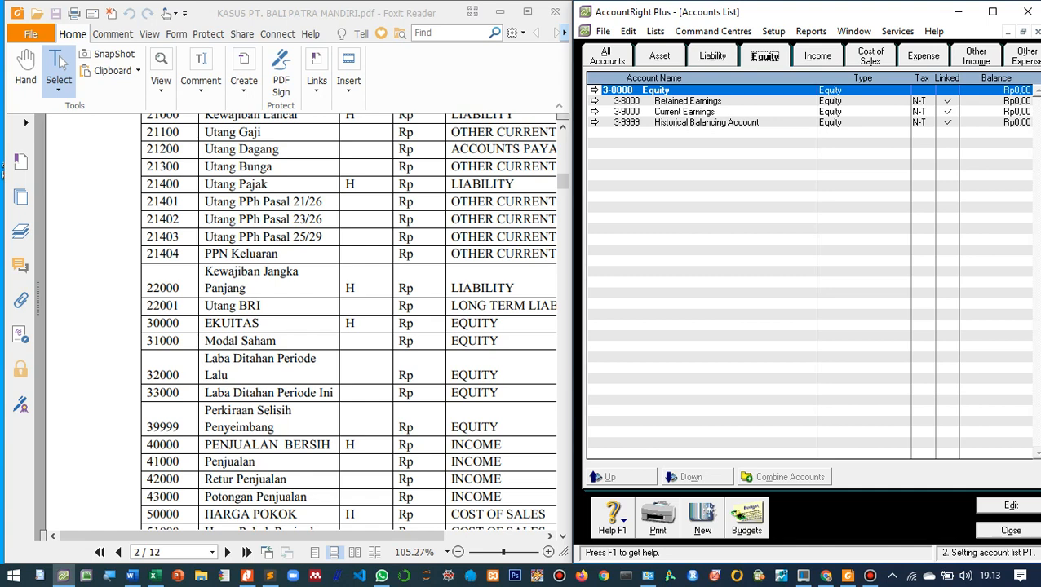
{"action": "key", "text": "Return"}
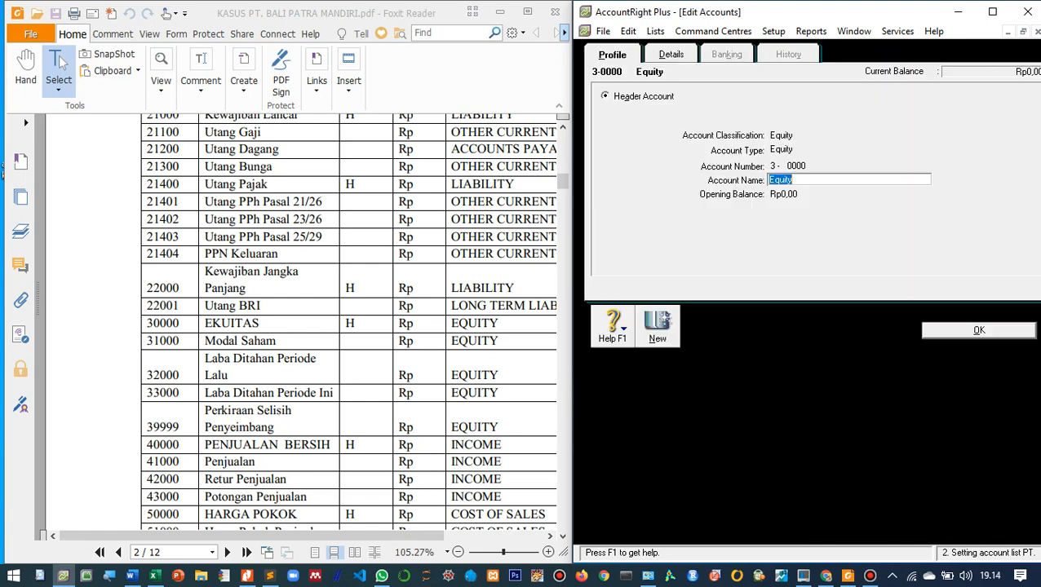
{"action": "type", "text": "ekuti"}
{"action": "key", "text": "BackSpace"}
{"action": "key", "text": "BackSpace"}
{"action": "key", "text": "BackSpace"}
{"action": "key", "text": "BackSpace"}
{"action": "key", "text": "BackSpace"}
{"action": "type", "text": "EKUITAS"}
{"action": "key", "text": "Return"}
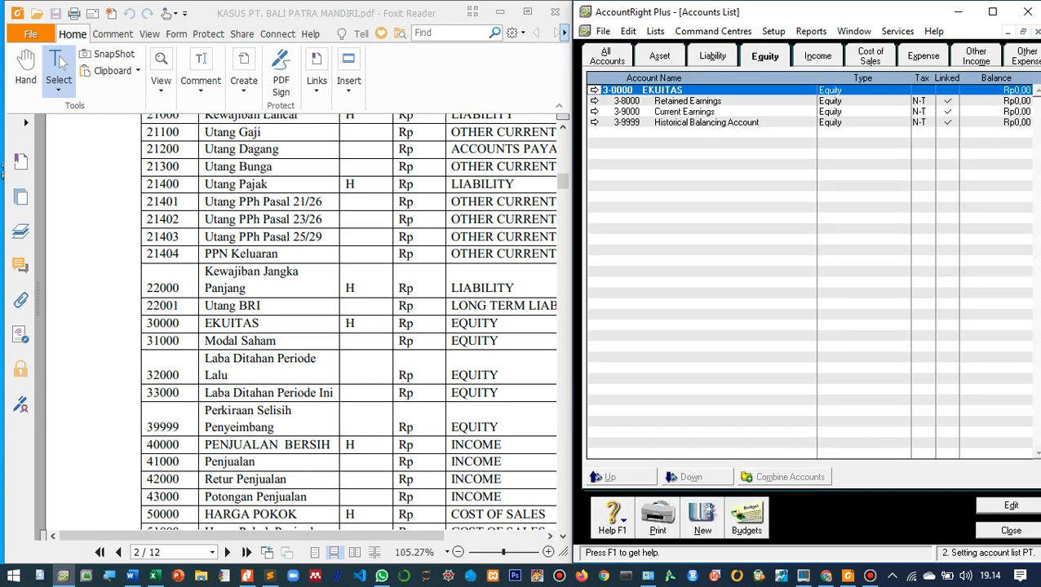
- Create a detail equity account numbered 3-1000 and named Modal Saham
{"action": "scroll", "coordinate": [351, 322], "scroll_direction": "down", "scroll_amount": 1}
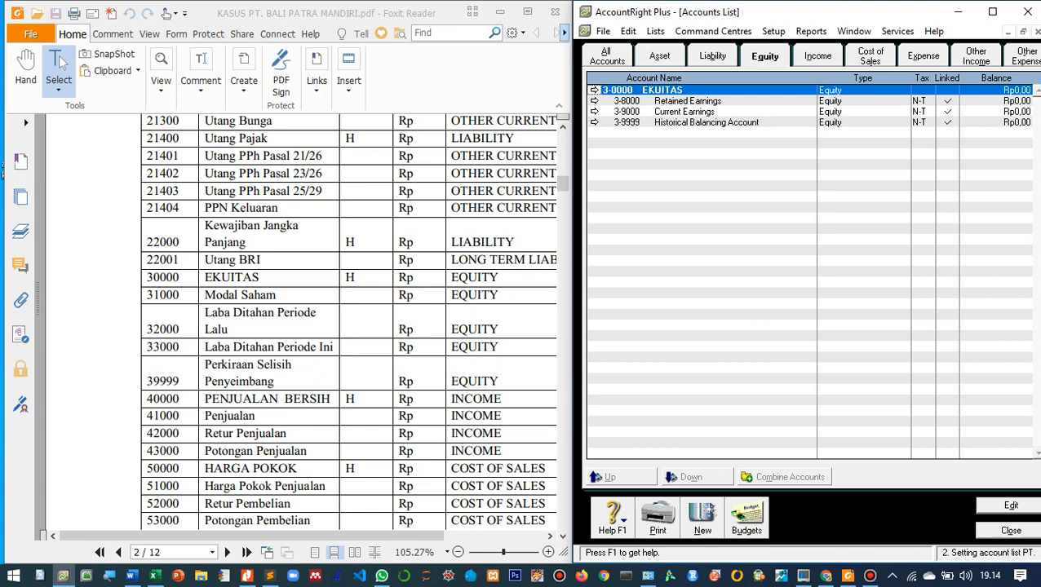
{"action": "key", "text": "alt+n"}
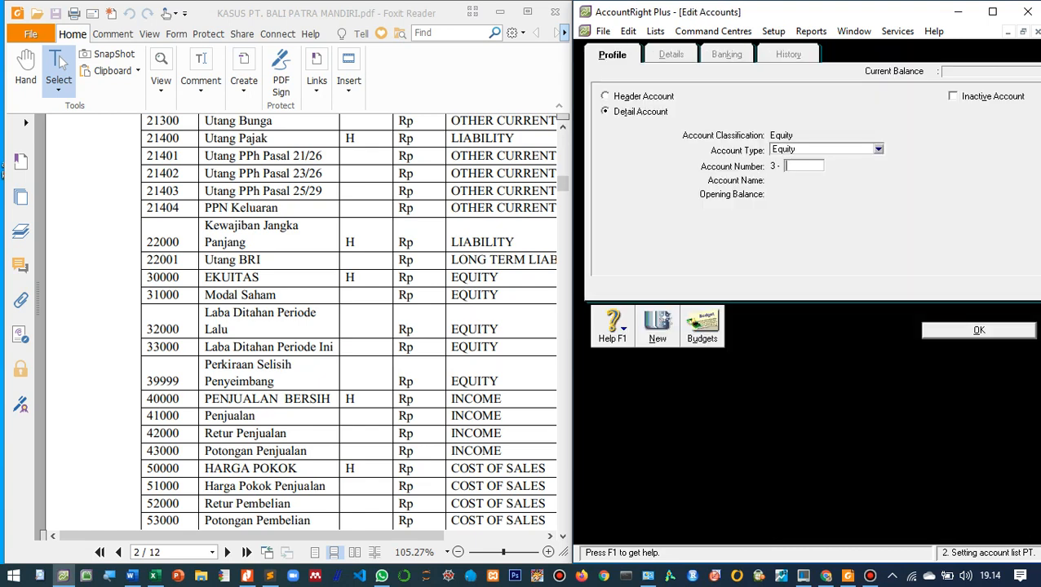
{"action": "type", "text": "1000"}
{"action": "key", "text": "Tab"}
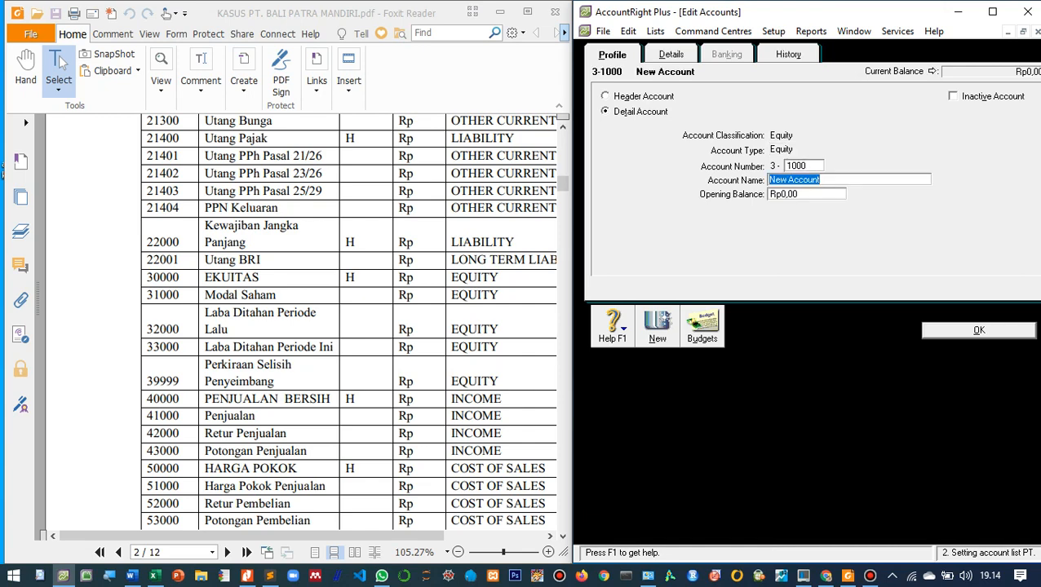
{"action": "key", "text": "BackSpace"}
{"action": "type", "text": "Modal Saham"}
{"action": "key", "text": "Return"}
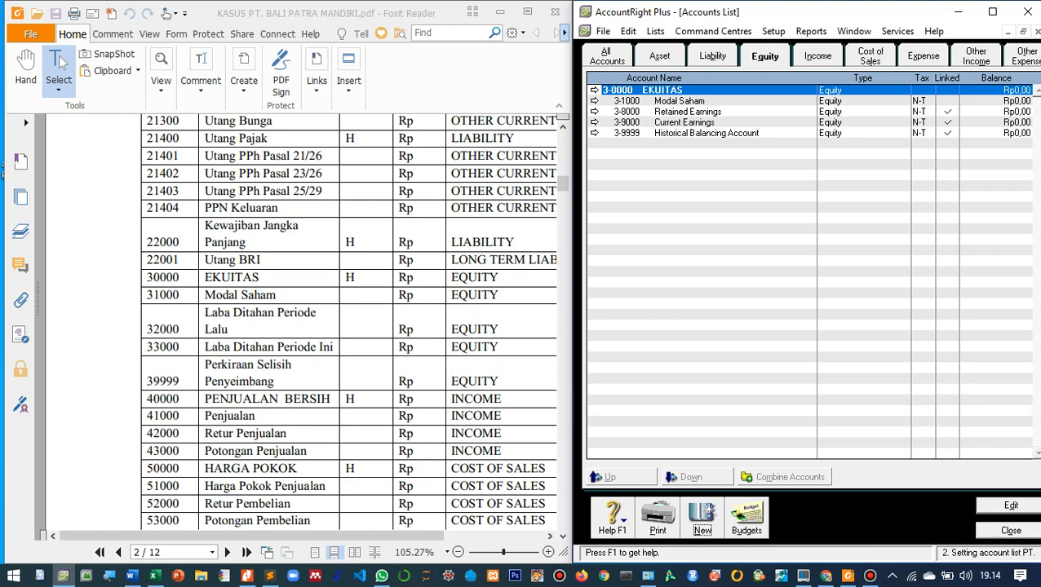
- Create a detail equity account numbered 3-2000 and named Laba Ditahan Periode Lalu
{"action": "left_click", "coordinate": [703, 517]}
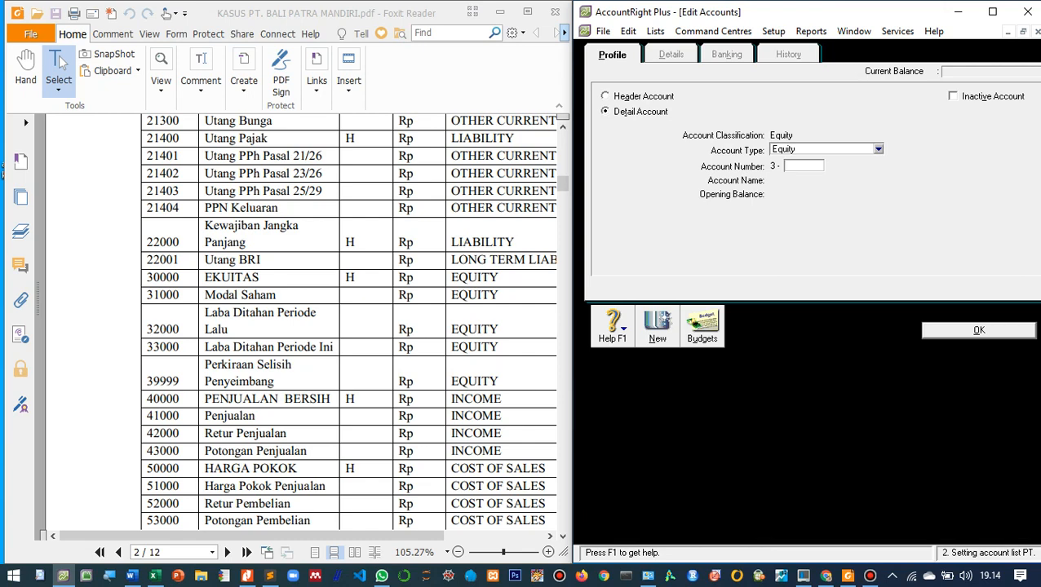
{"action": "type", "text": "2000"}
{"action": "key", "text": "Tab"}
{"action": "type", "text": "L"}
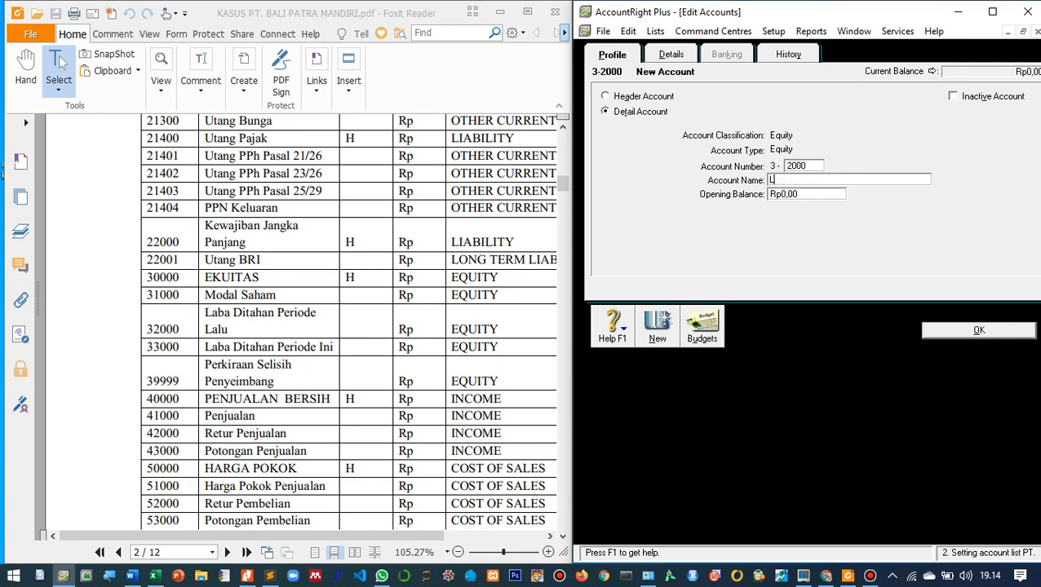
{"action": "type", "text": "aba Ditahan Periode Lalu"}
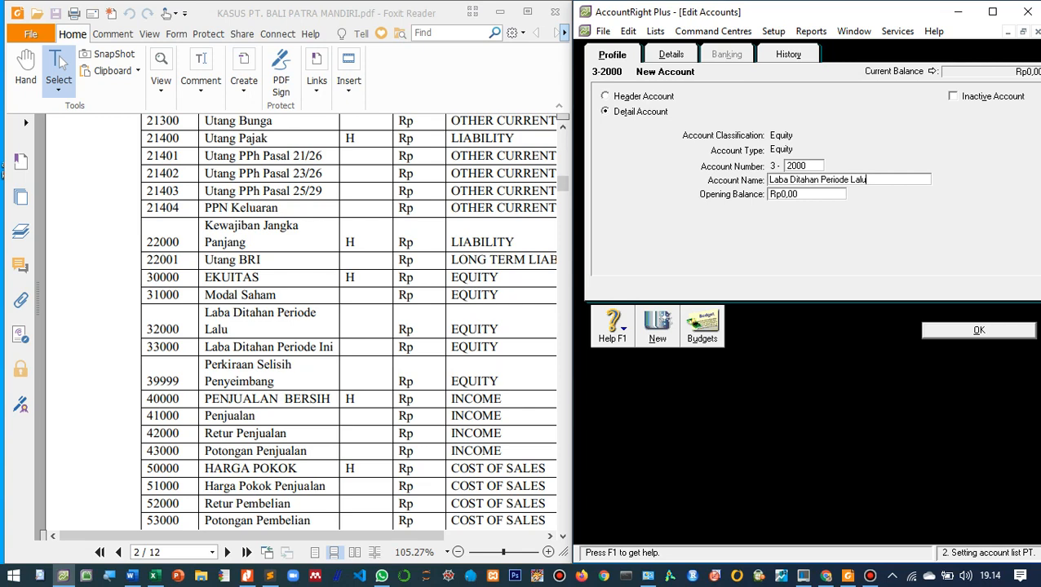
{"action": "key", "text": "Return"}
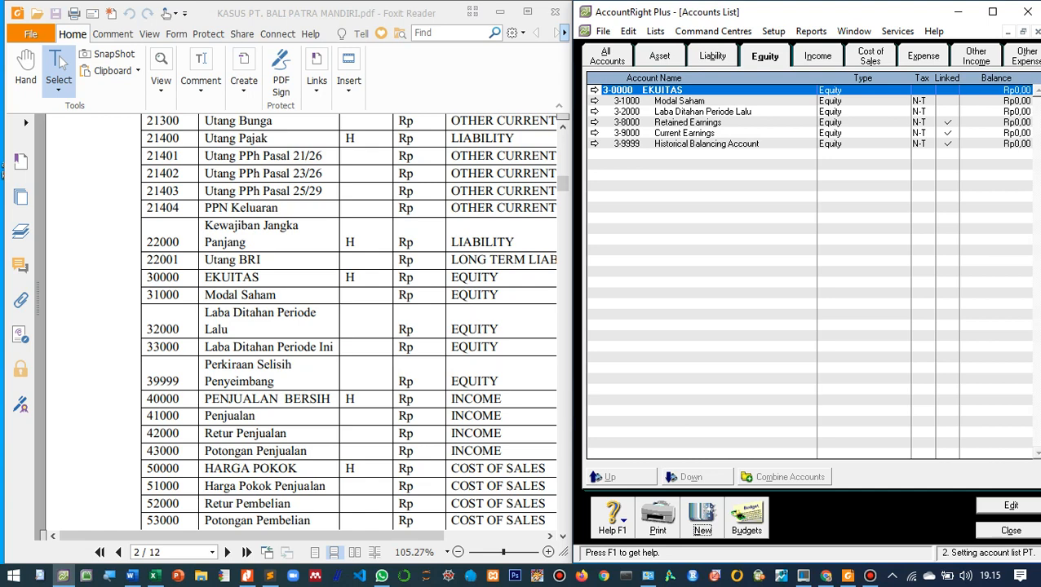
- Renumber the Retained Earnings equity account as 3-3000 and rename it Laba Ditahan Periode Ini
{"action": "left_click", "coordinate": [687, 122]}
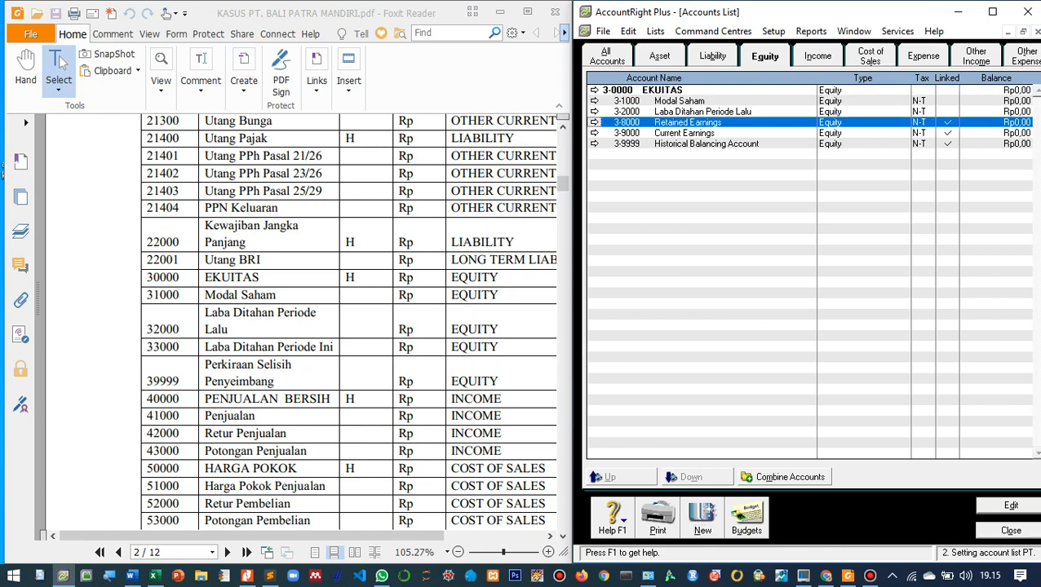
{"action": "key", "text": "Return"}
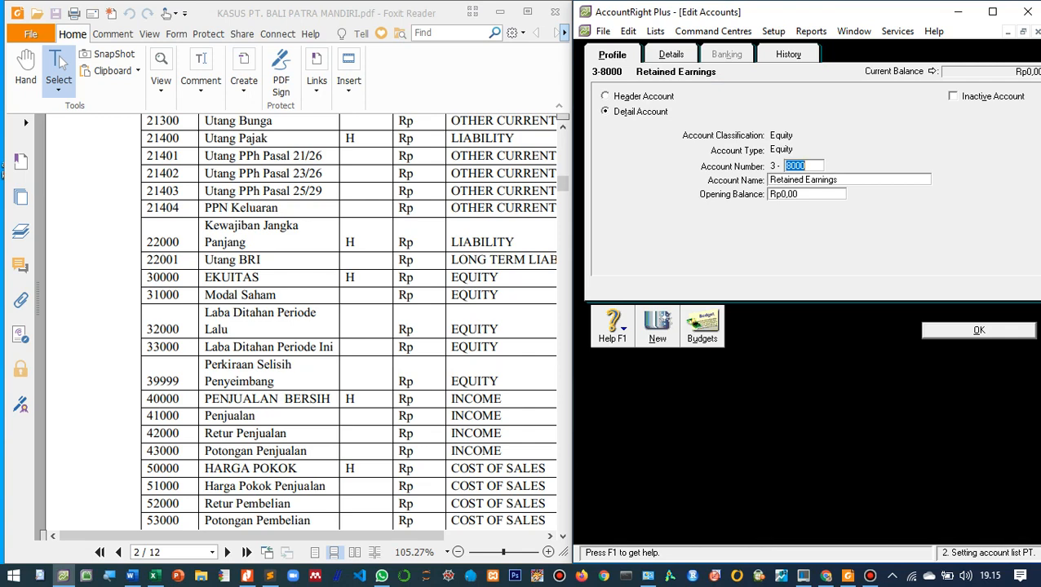
{"action": "type", "text": "3000"}
{"action": "key", "text": "Tab"}
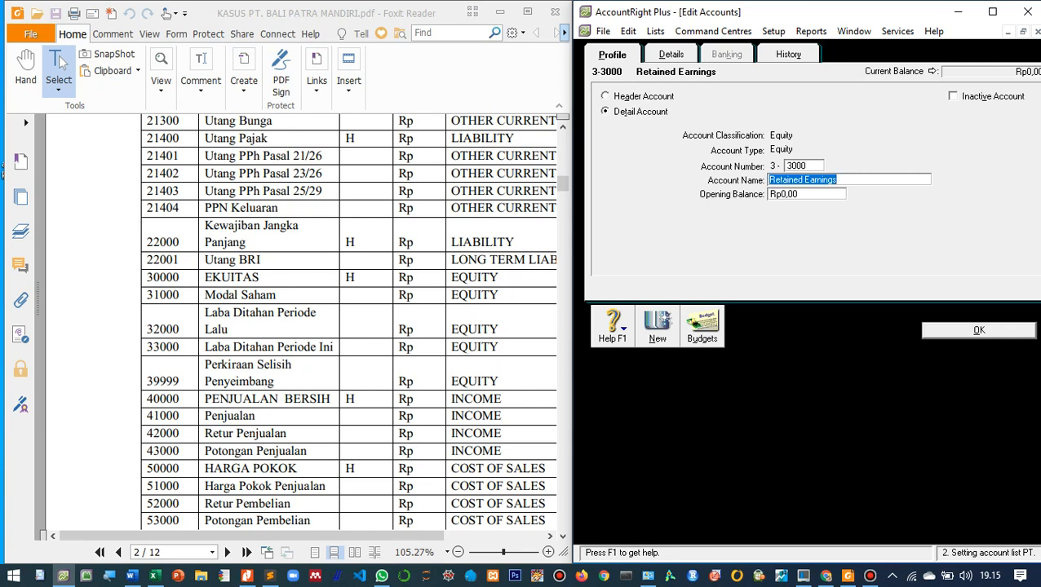
{"action": "type", "text": "Laba"}
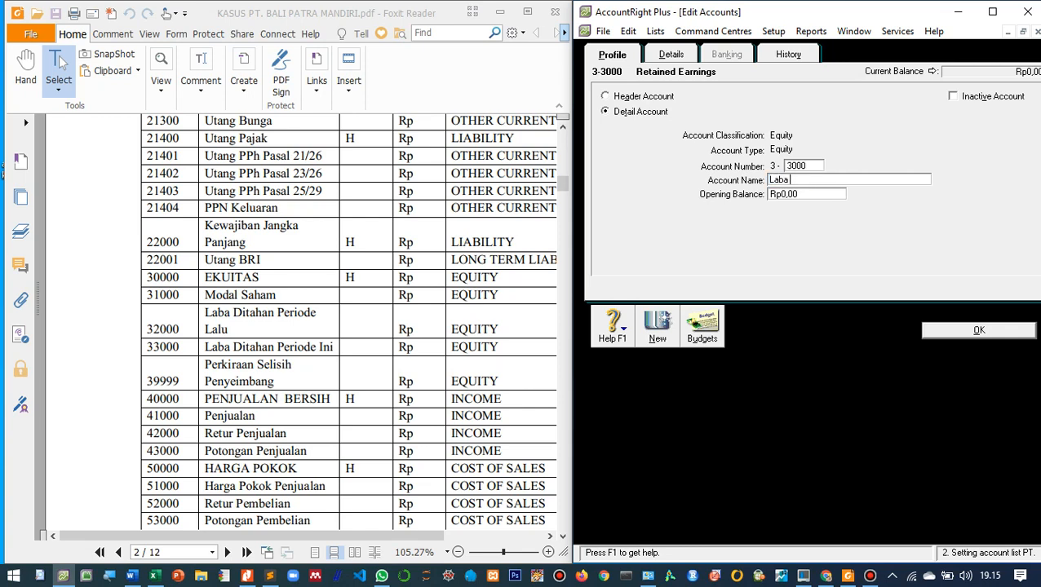
{"action": "type", "text": " Ditahan Periode Ini"}
{"action": "key", "text": "Return"}
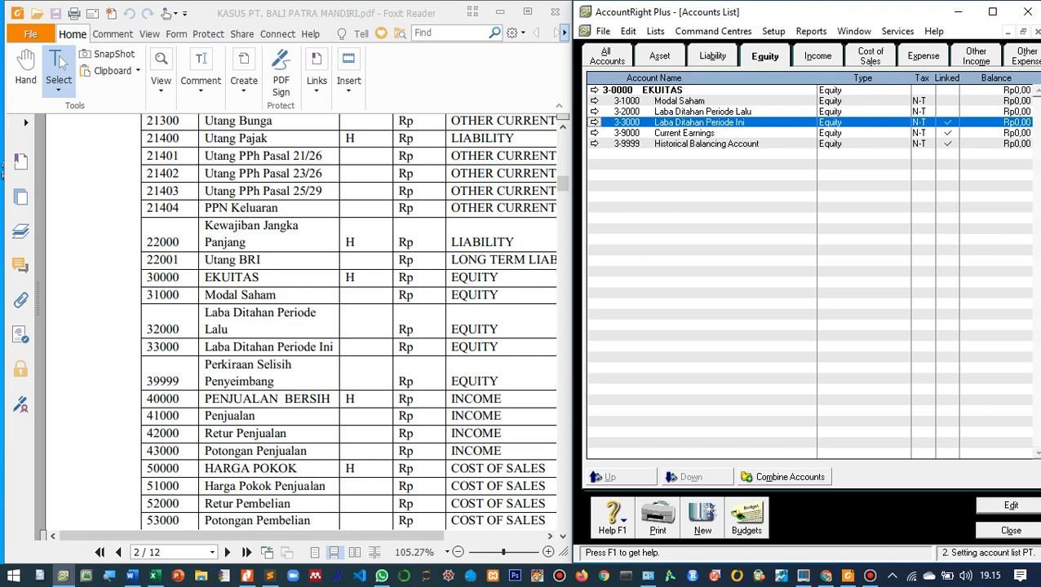
- Rename the Historical Balancing Account in the equity list as Perkiraan Selisih Penyeimbang
{"action": "key", "text": "Down"}
{"action": "key", "text": "Down"}
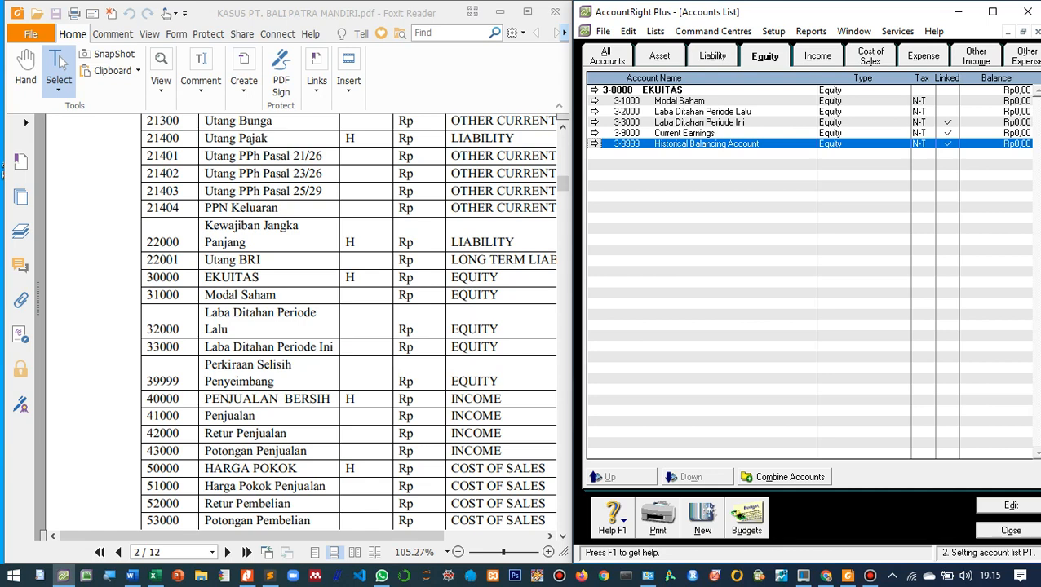
{"action": "key", "text": "Return"}
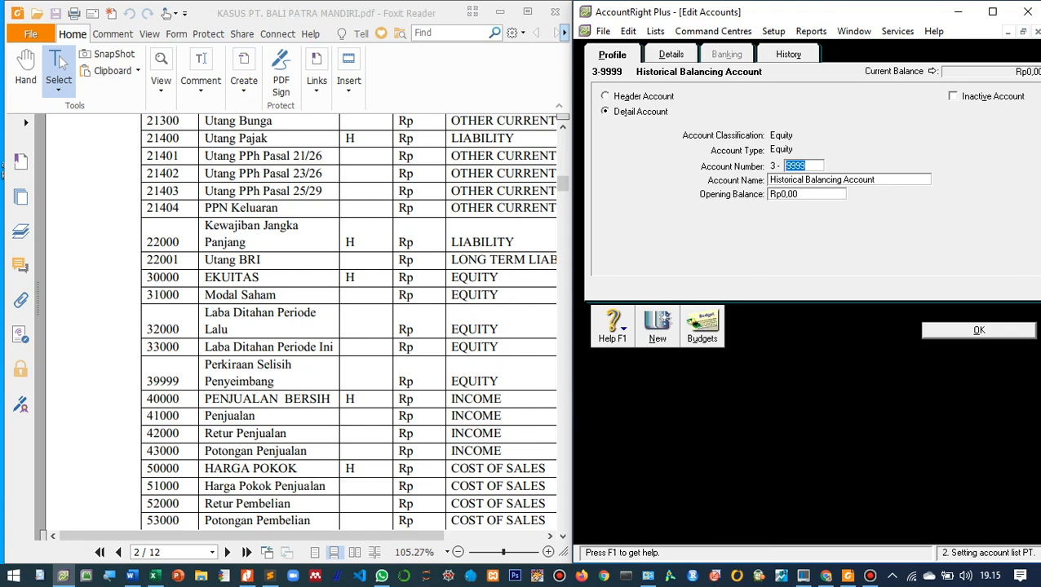
{"action": "key", "text": "Tab"}
{"action": "type", "text": "P"}
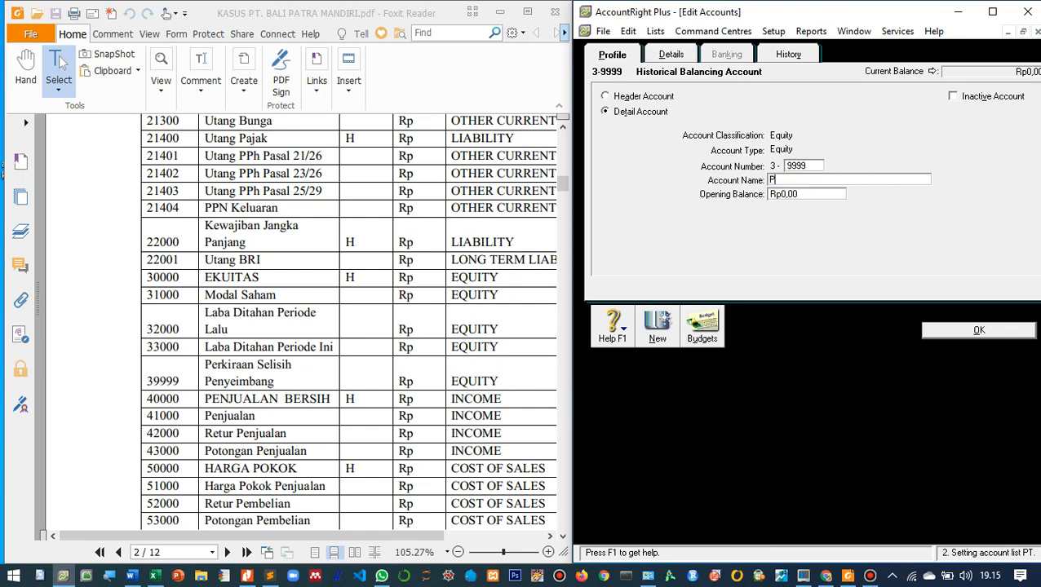
{"action": "type", "text": "erkiraan Selisih Penyeimbang"}
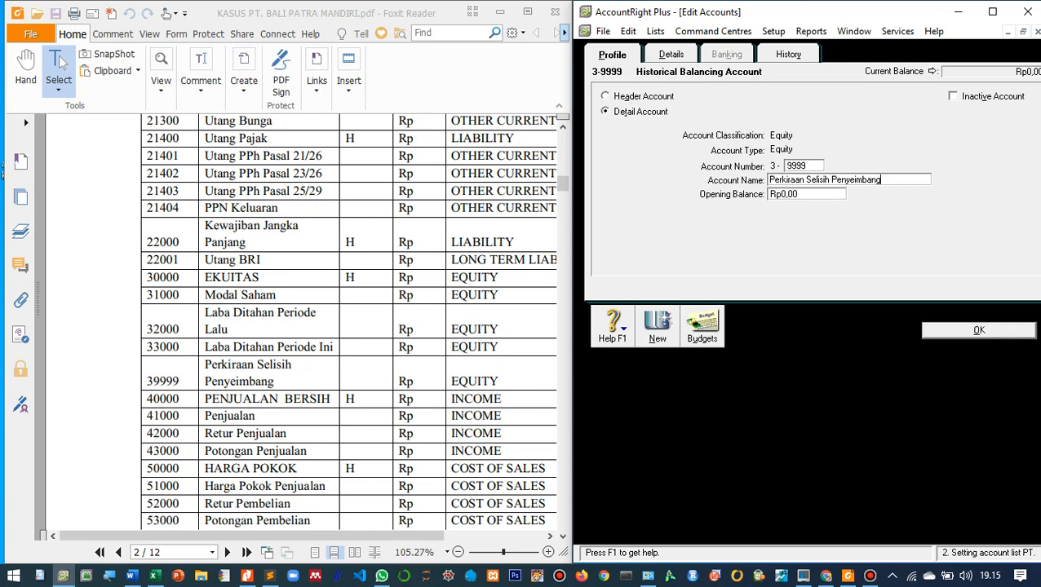
{"action": "key", "text": "Return"}
- Rename the Current Earnings equity account as Laba/Rugi Tahun Berjalan
{"action": "left_click", "coordinate": [683, 133]}
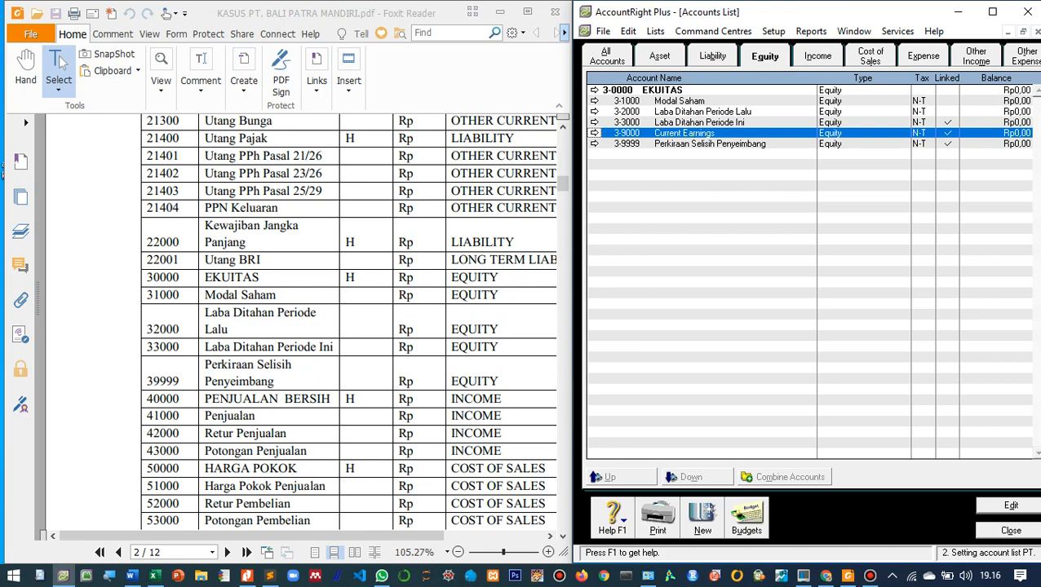
{"action": "key", "text": "Return"}
{"action": "key", "text": "Tab"}
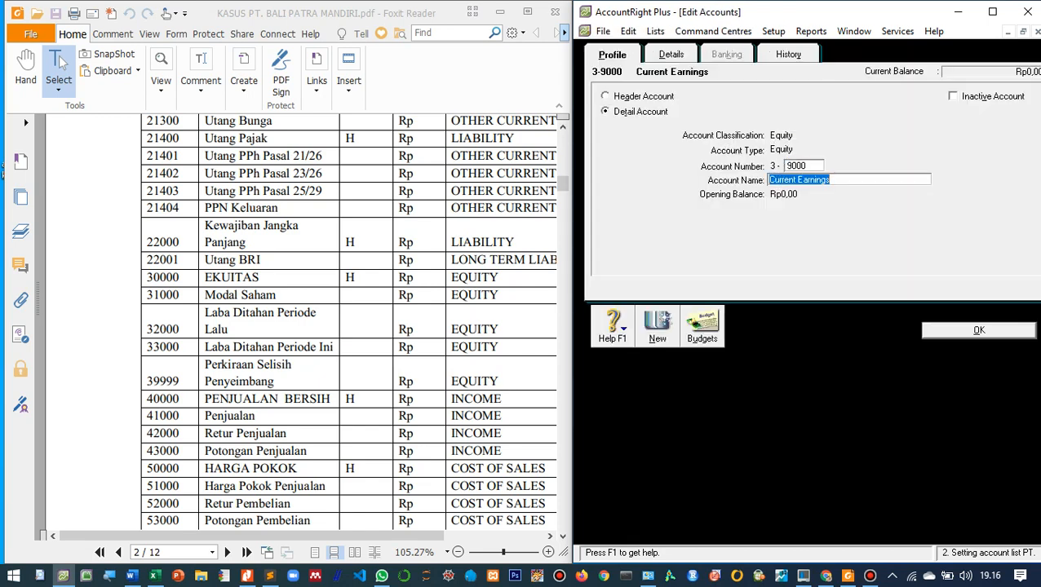
{"action": "type", "text": "Laba/"}
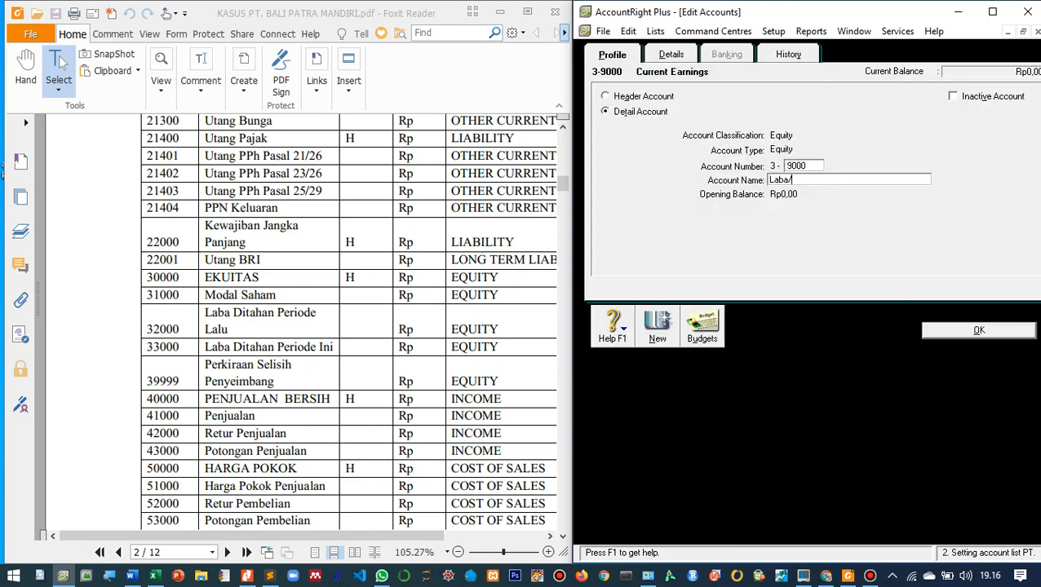
{"action": "type", "text": "Rugi Tahun Berjalan"}
{"action": "key", "text": "Return"}
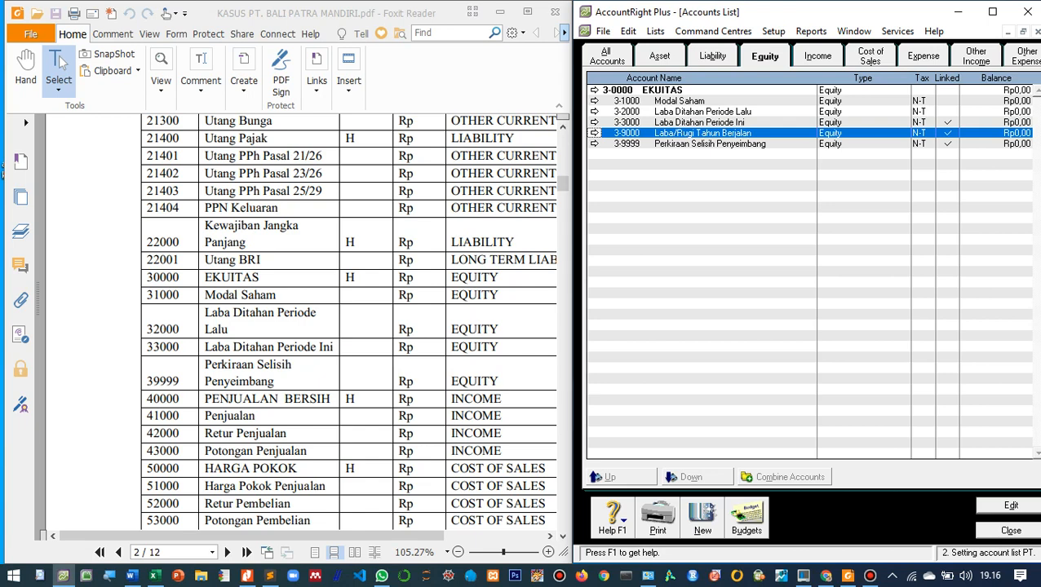
- Rename the top-level Income header account as PENJUALAN BERSIH
{"action": "scroll", "coordinate": [349, 322], "scroll_direction": "down", "scroll_amount": 1}
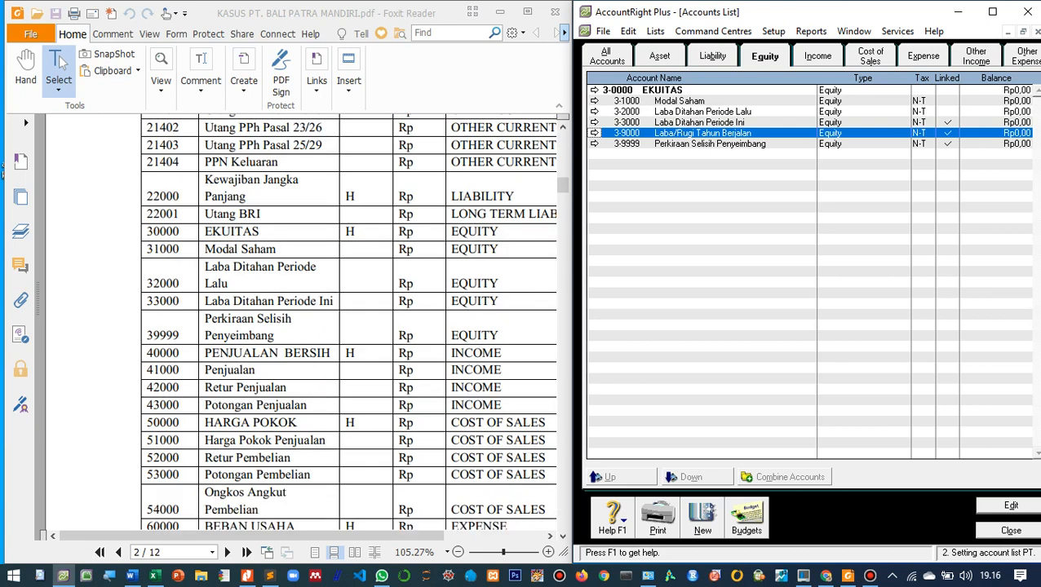
{"action": "scroll", "coordinate": [348, 322], "scroll_direction": "down", "scroll_amount": 2}
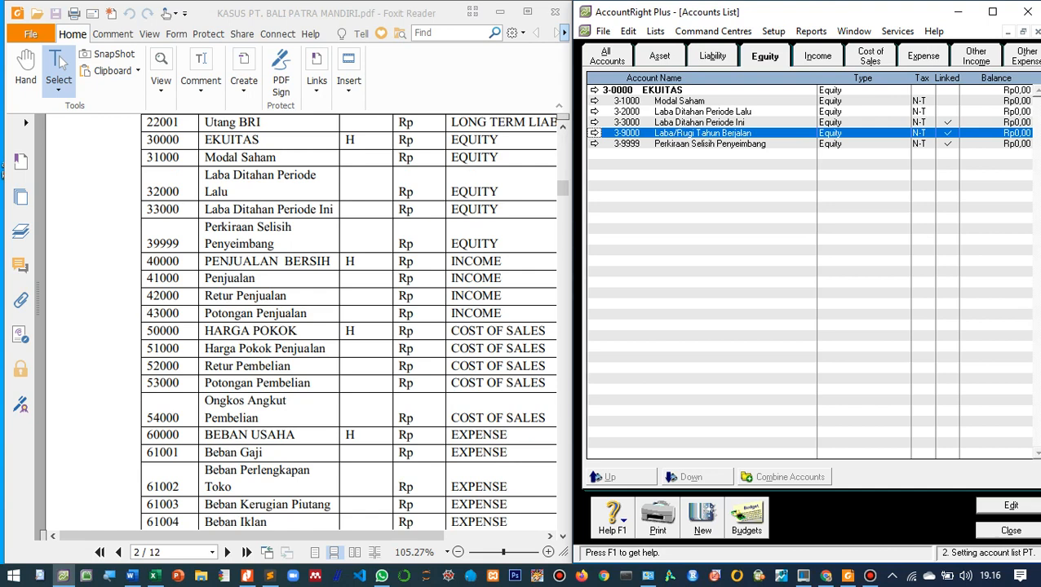
{"action": "left_click", "coordinate": [817, 57]}
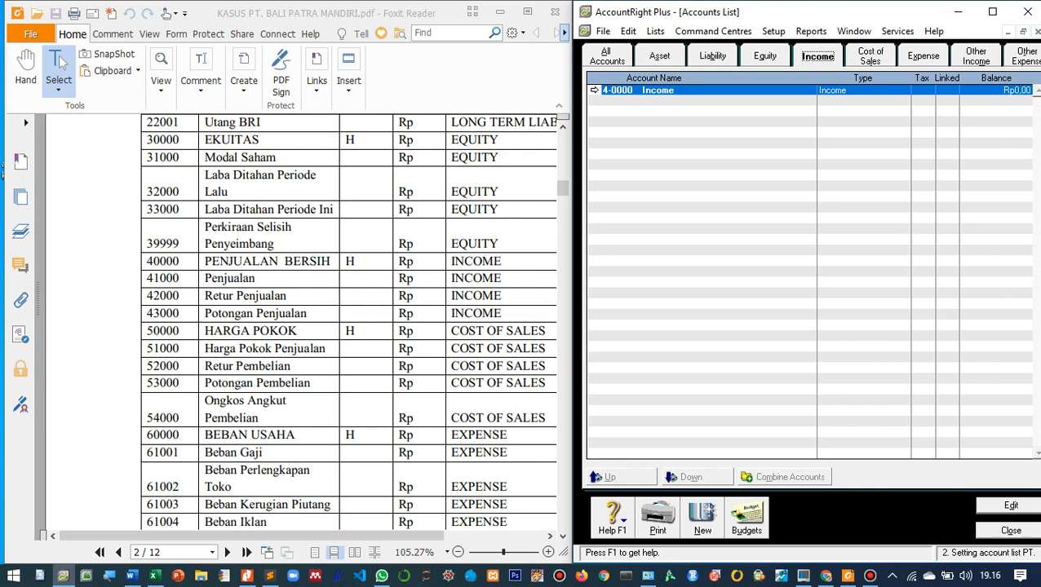
{"action": "key", "text": "Return"}
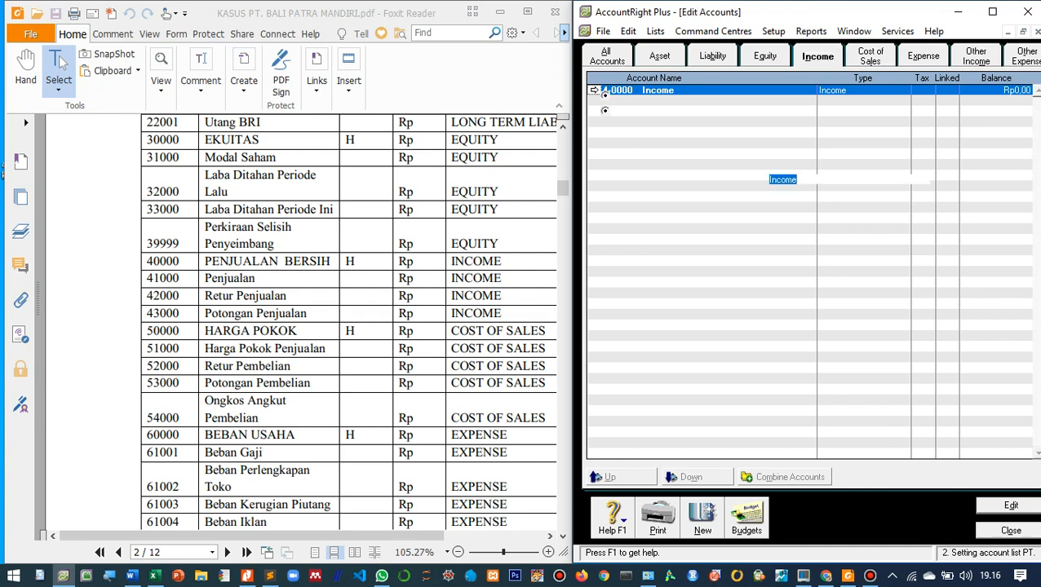
{"action": "type", "text": "PEN"}
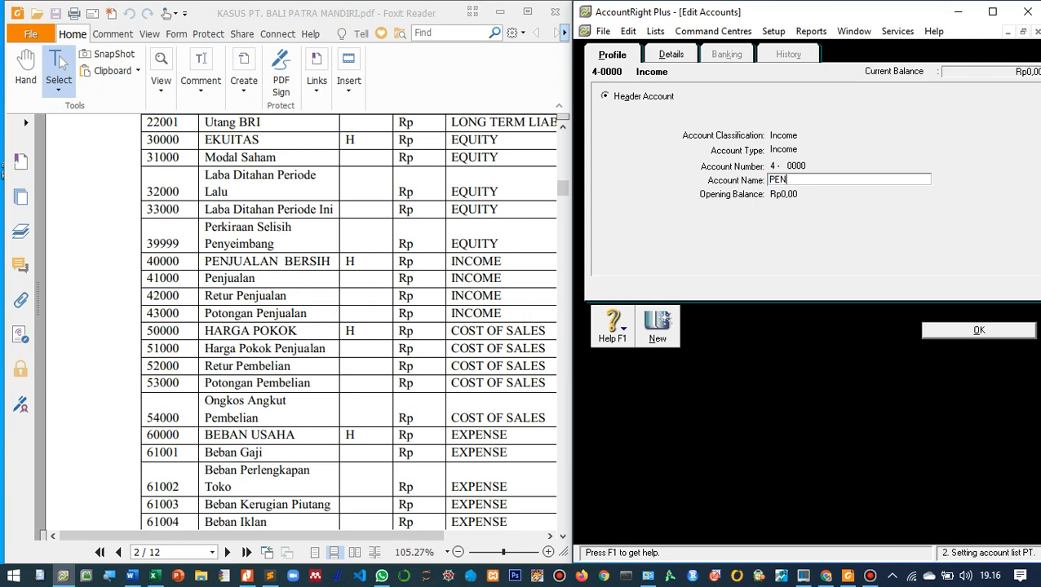
{"action": "type", "text": "JUALAN BERSIH"}
{"action": "key", "text": "Return"}
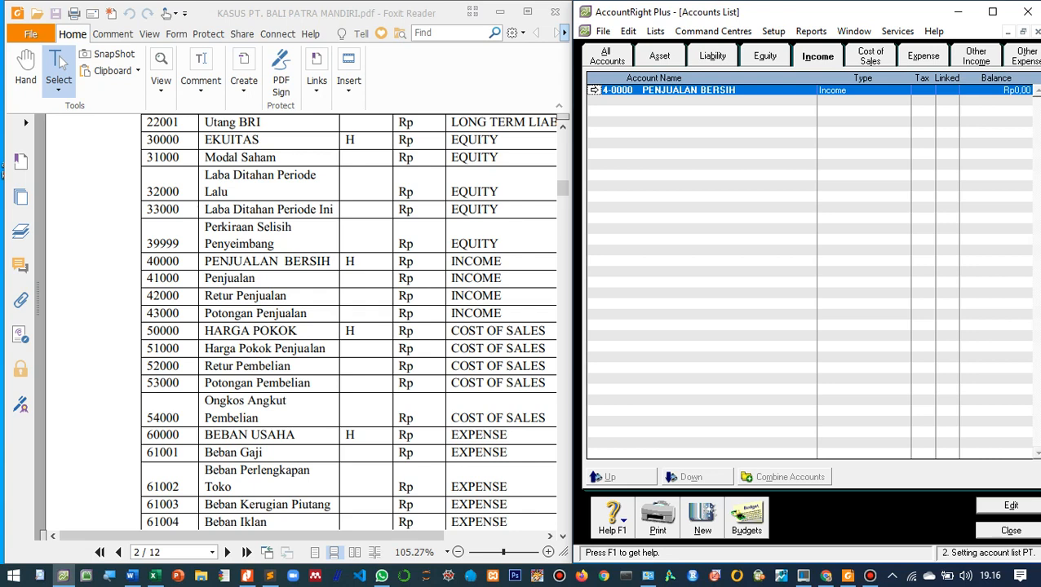
- Create a detail income account numbered 4-1000 and named Penjualan
{"action": "key", "text": "alt+n"}
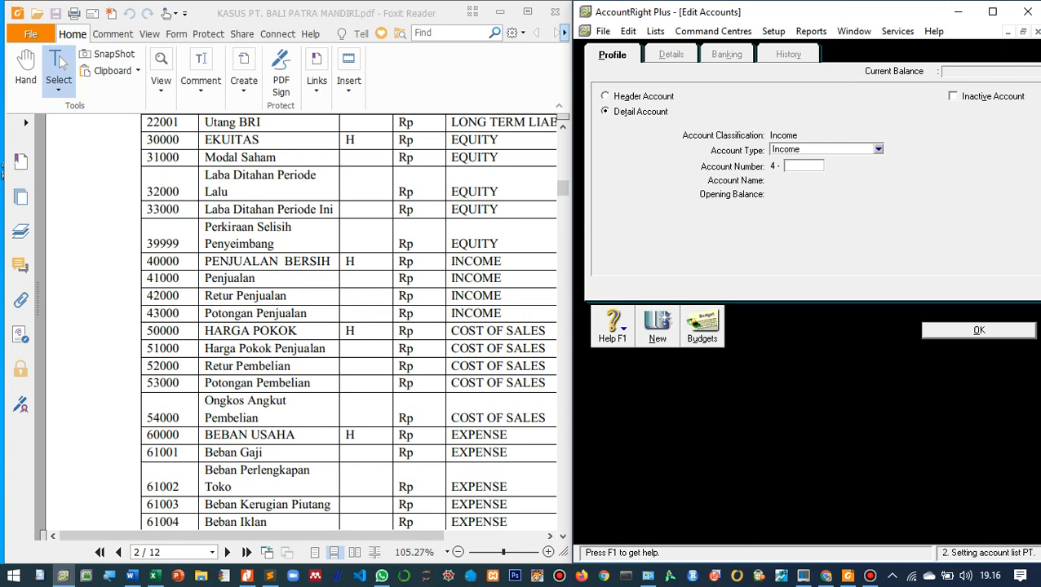
{"action": "type", "text": "1000"}
{"action": "key", "text": "Tab"}
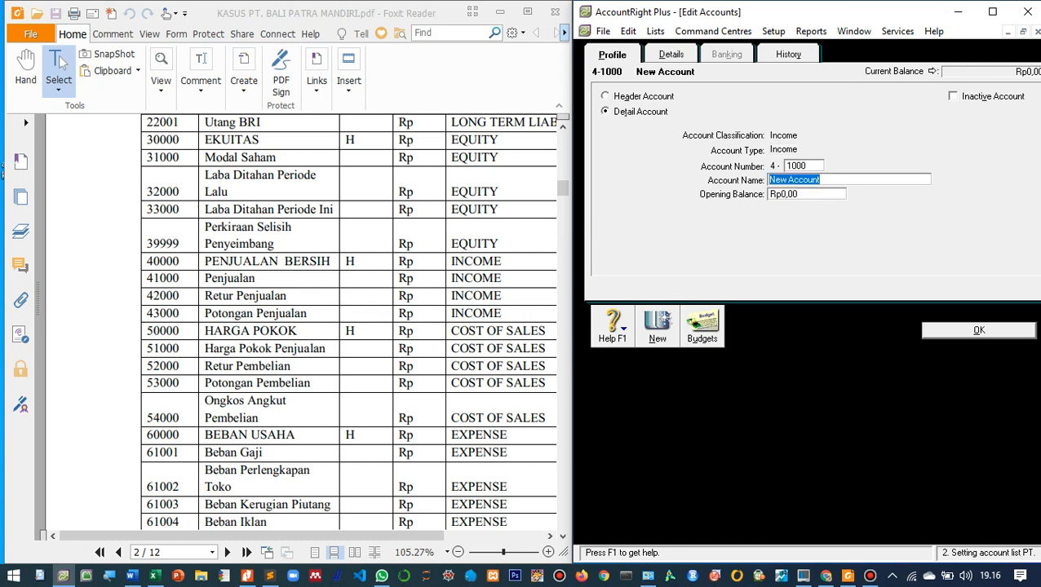
{"action": "type", "text": "pENJUALA"}
{"action": "key", "text": "BackSpace"}
{"action": "key", "text": "BackSpace"}
{"action": "key", "text": "BackSpace"}
{"action": "key", "text": "BackSpace"}
{"action": "key", "text": "BackSpace"}
{"action": "key", "text": "BackSpace"}
{"action": "key", "text": "BackSpace"}
{"action": "key", "text": "BackSpace"}
{"action": "type", "text": "Pen"}
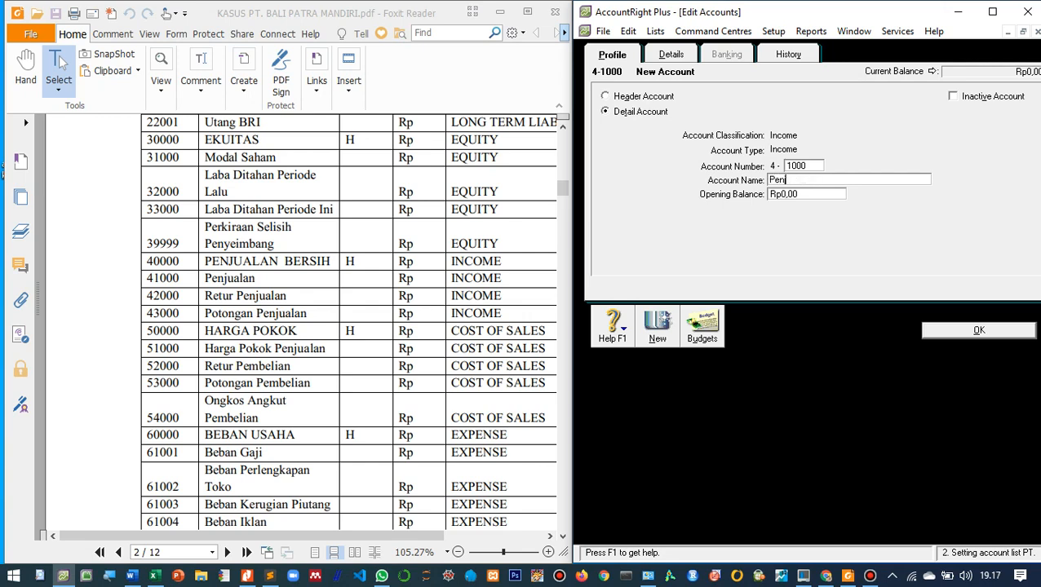
{"action": "type", "text": "jualan"}
{"action": "key", "text": "Return"}
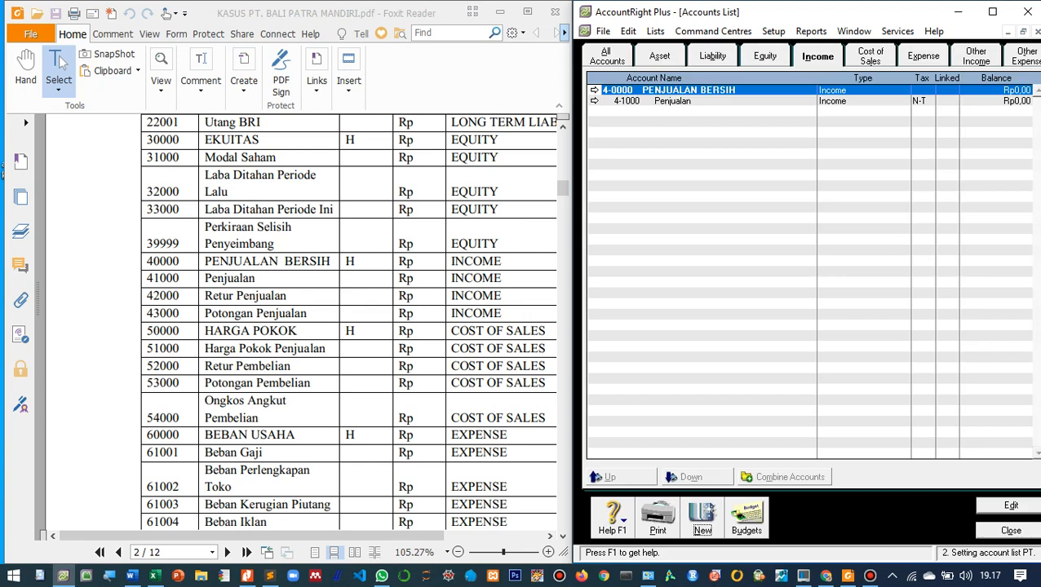
- Create a detail income account numbered 4-2000 and named Retur Penjualan
{"action": "key", "text": "Return"}
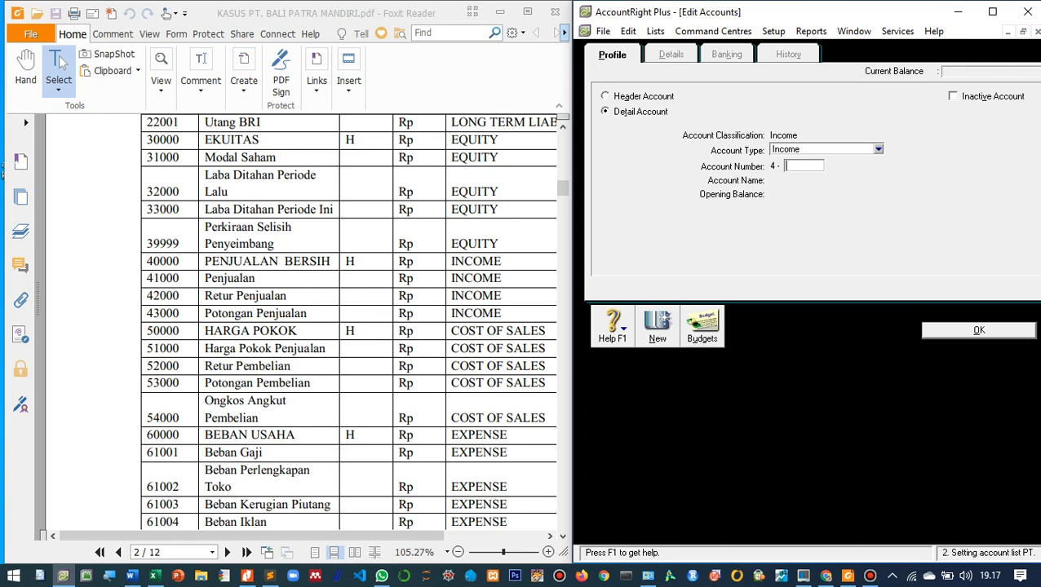
{"action": "type", "text": "2000"}
{"action": "key", "text": "Tab"}
{"action": "type", "text": "Ret"}
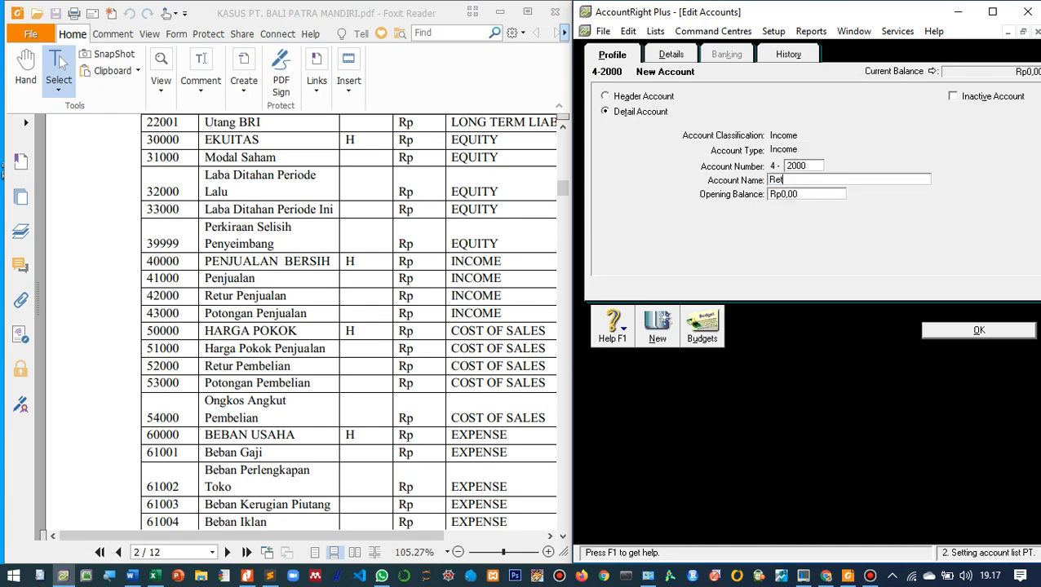
{"action": "type", "text": "ur Penjualan"}
{"action": "key", "text": "Return"}
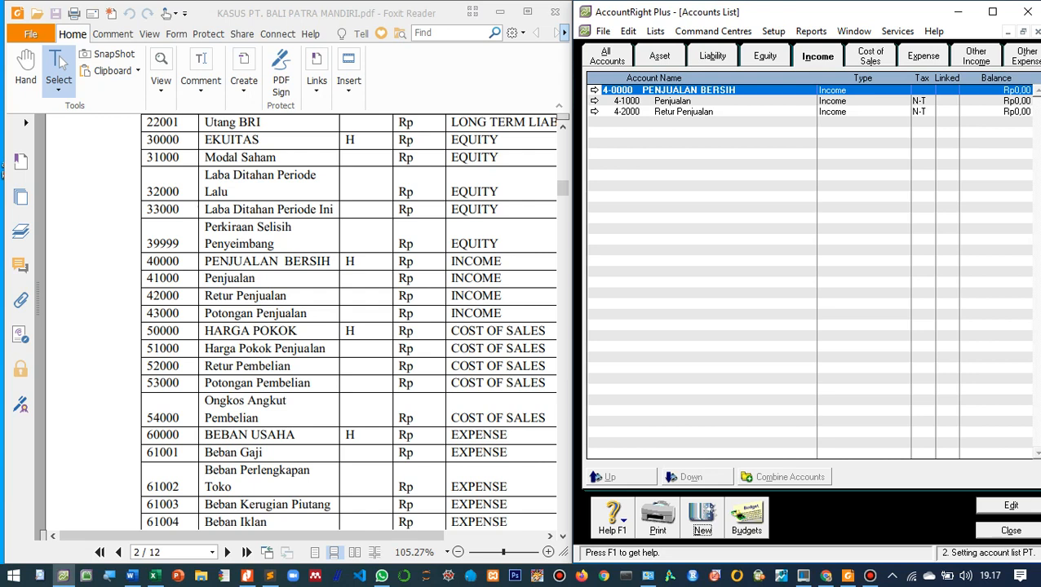
- Create a detail income account numbered 4-3000 and named Potongan Penjualan
{"action": "key", "text": "alt+n"}
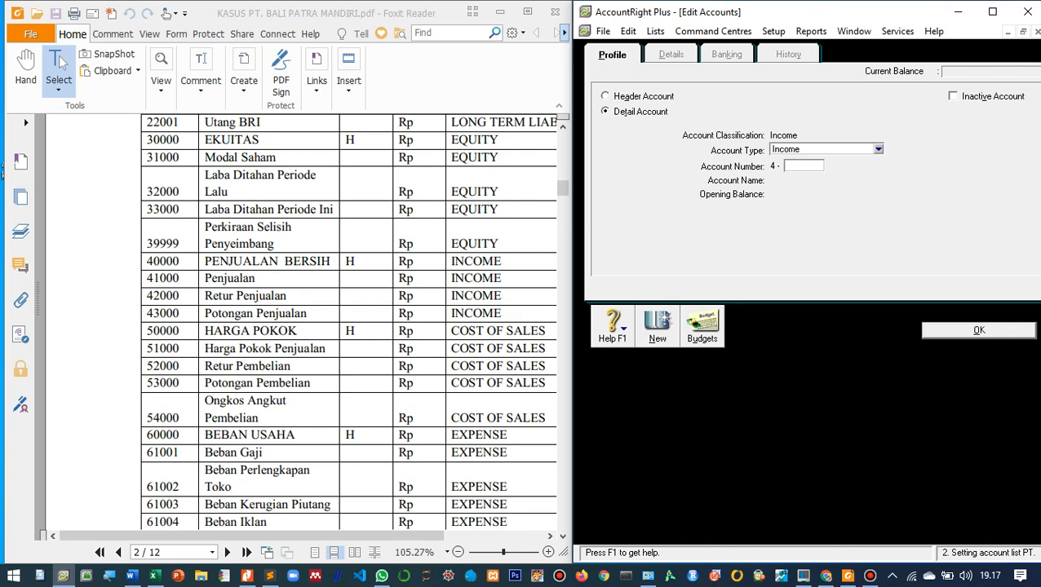
{"action": "type", "text": "3000"}
{"action": "key", "text": "Tab"}
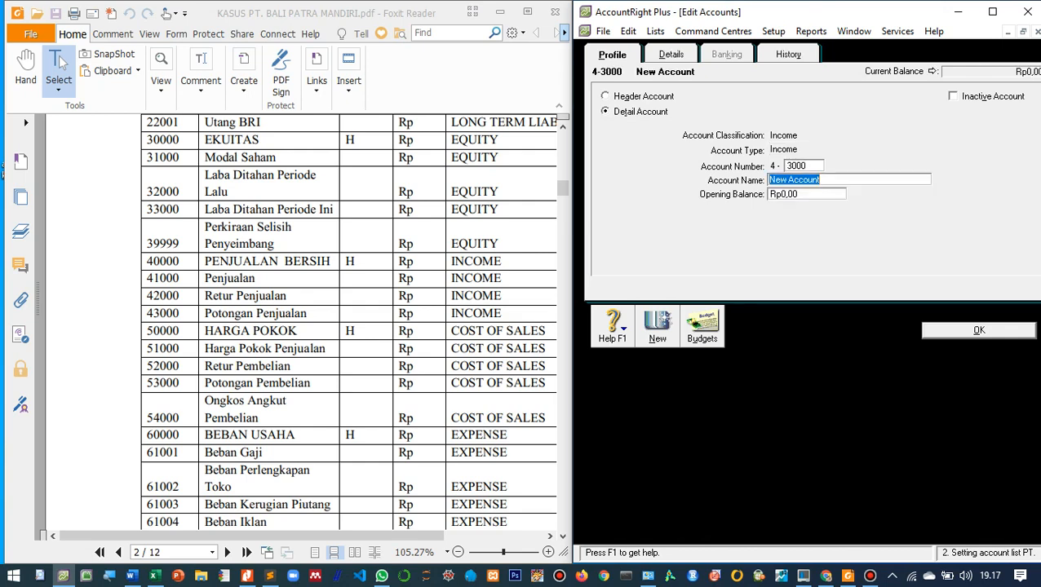
{"action": "type", "text": "Potongan Penjualan"}
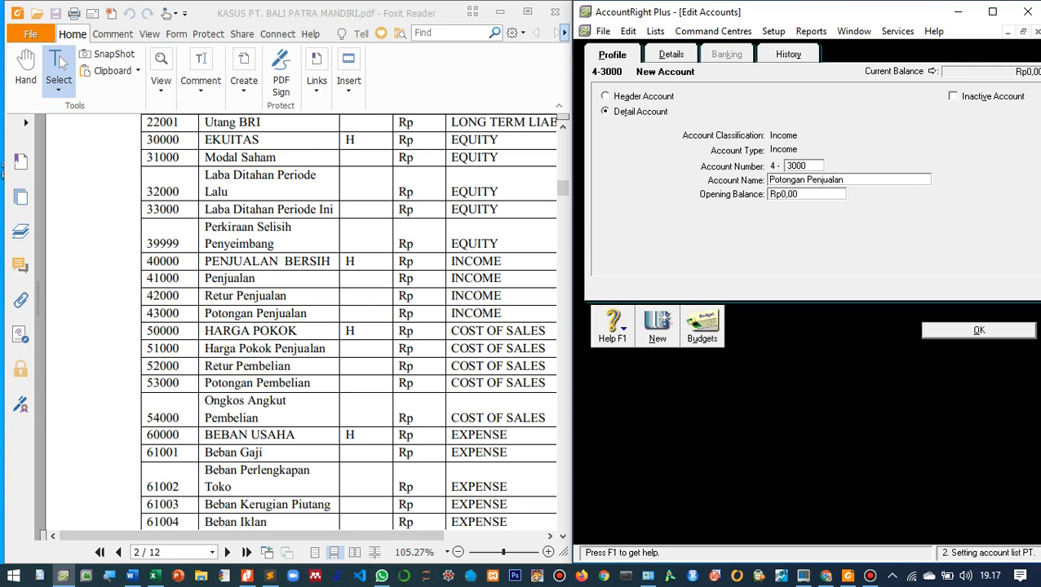
{"action": "key", "text": "Return"}
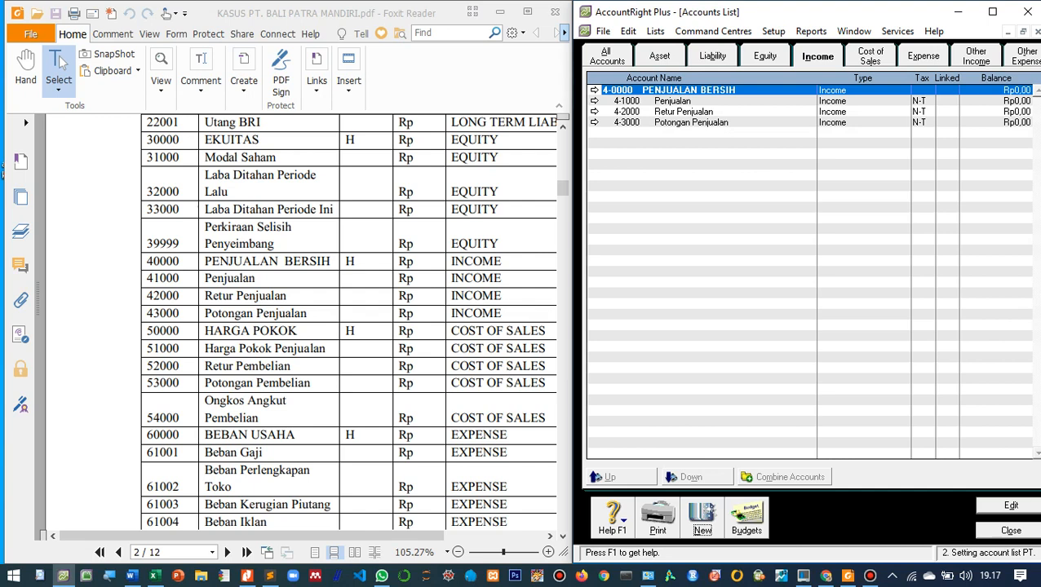
- Rename the top-level Cost Of Sales header account as HARGA POKOK PENJUALAN
{"action": "left_click", "coordinate": [870, 57]}
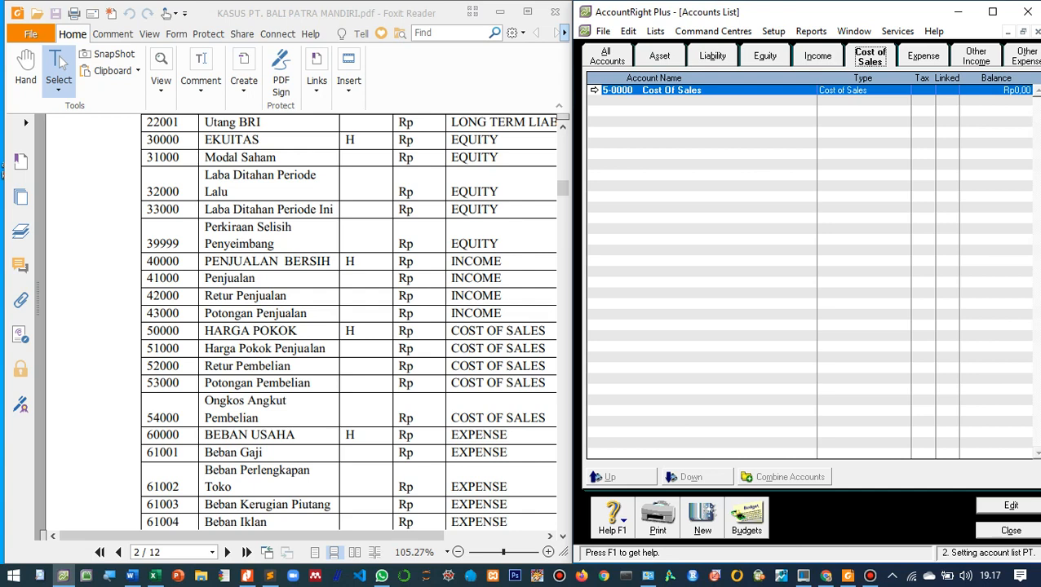
{"action": "left_click", "coordinate": [595, 91]}
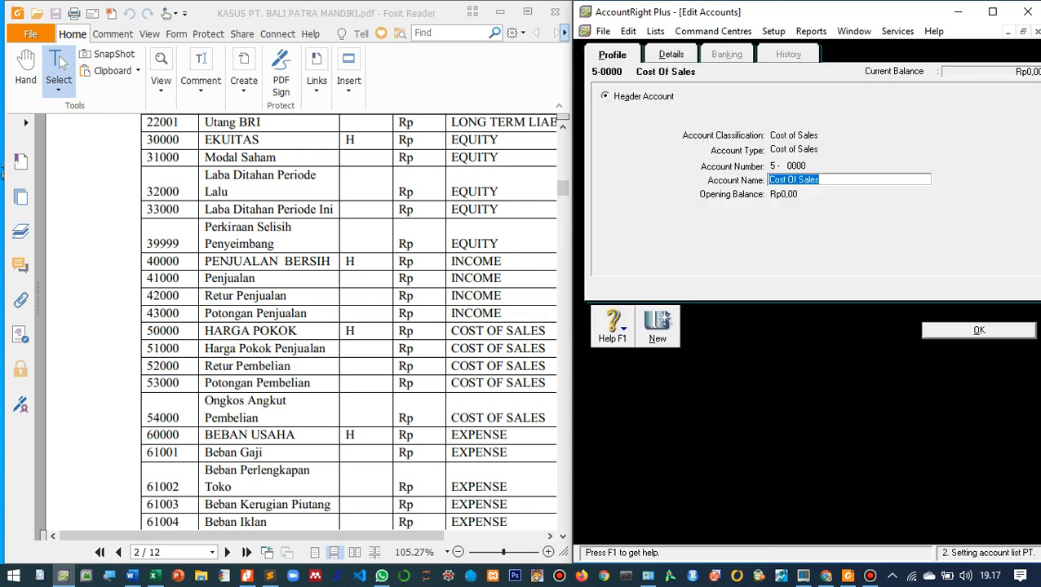
{"action": "type", "text": "HARGA POKOK "}
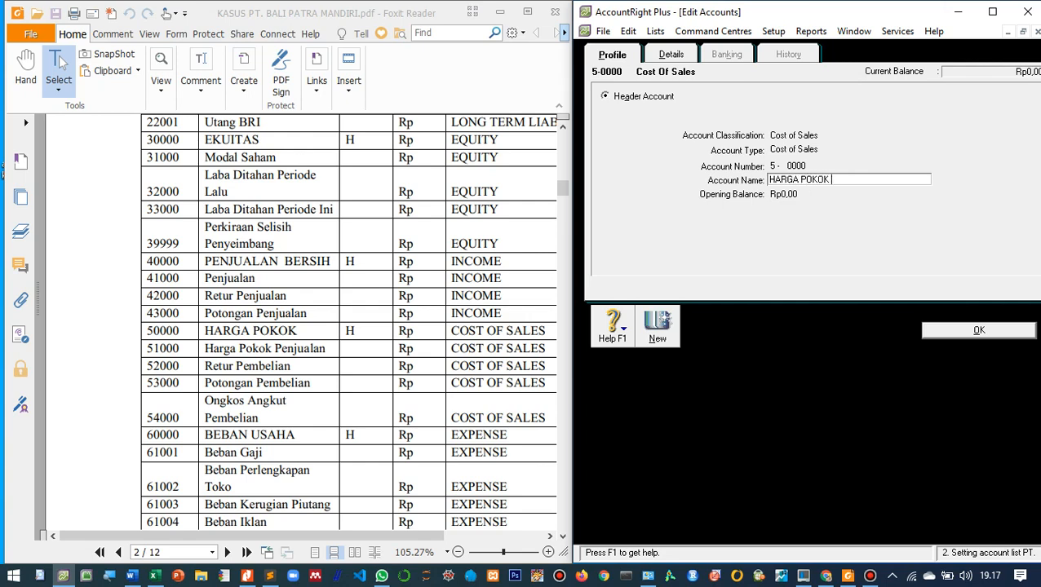
{"action": "type", "text": "PENJUALAN"}
{"action": "key", "text": "Return"}
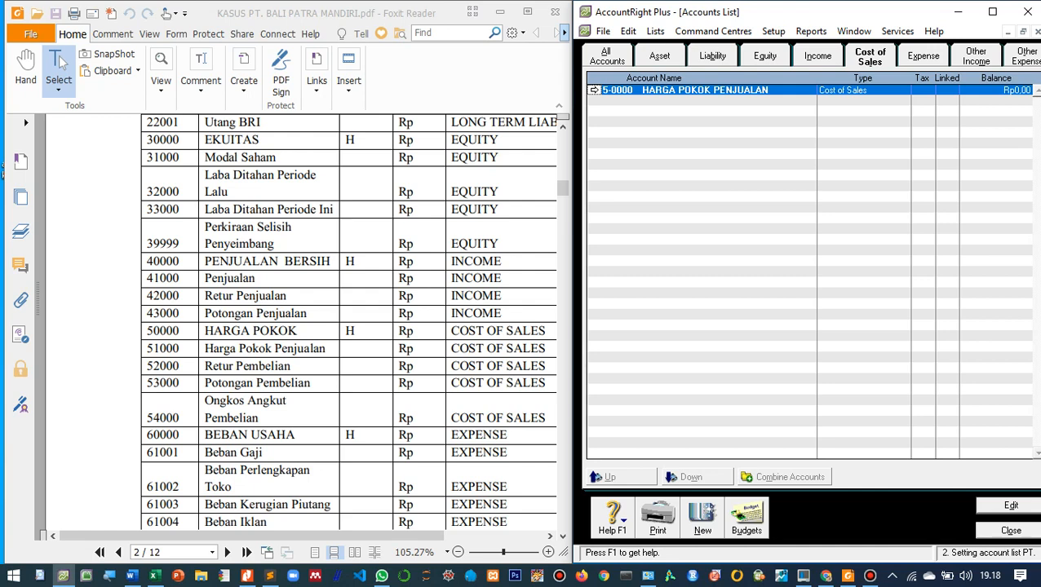
- Create a detail cost of sales account numbered 5-1000 and named Harga Pokok Penjualan
{"action": "key", "text": "alt+n"}
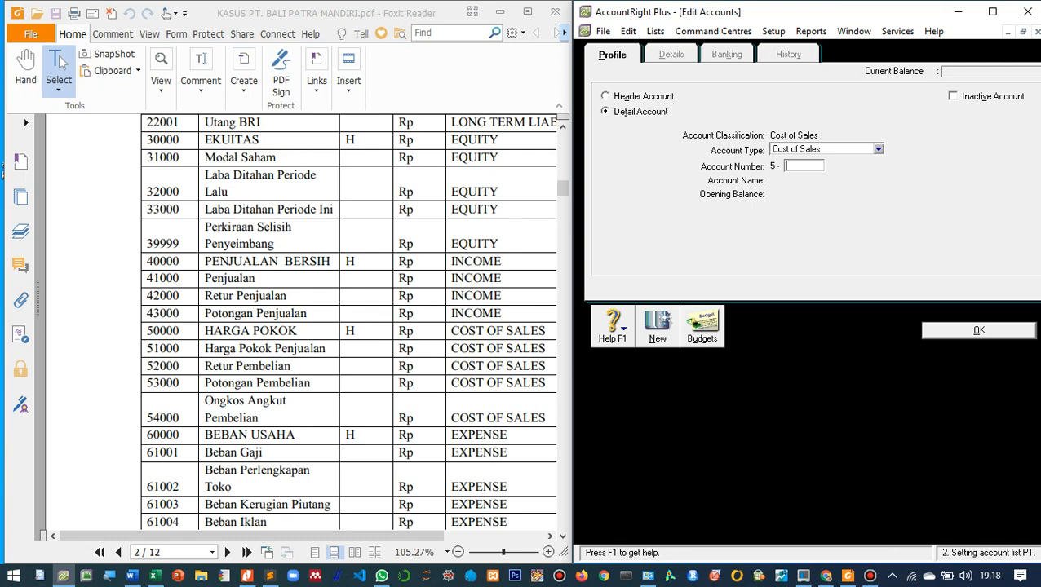
{"action": "type", "text": "1000"}
{"action": "key", "text": "Tab"}
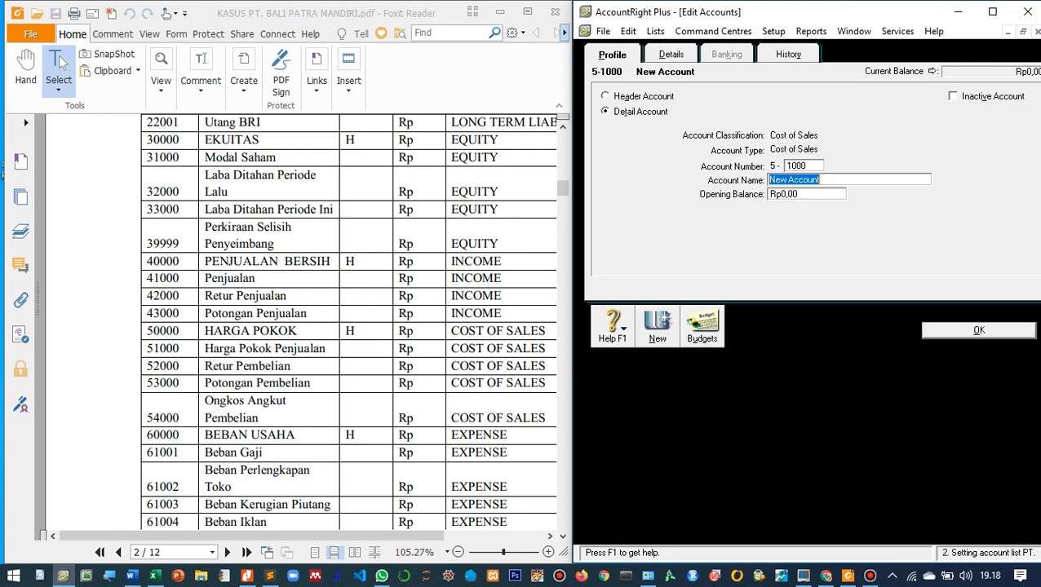
{"action": "type", "text": "Harga Pokok Penjuala"}
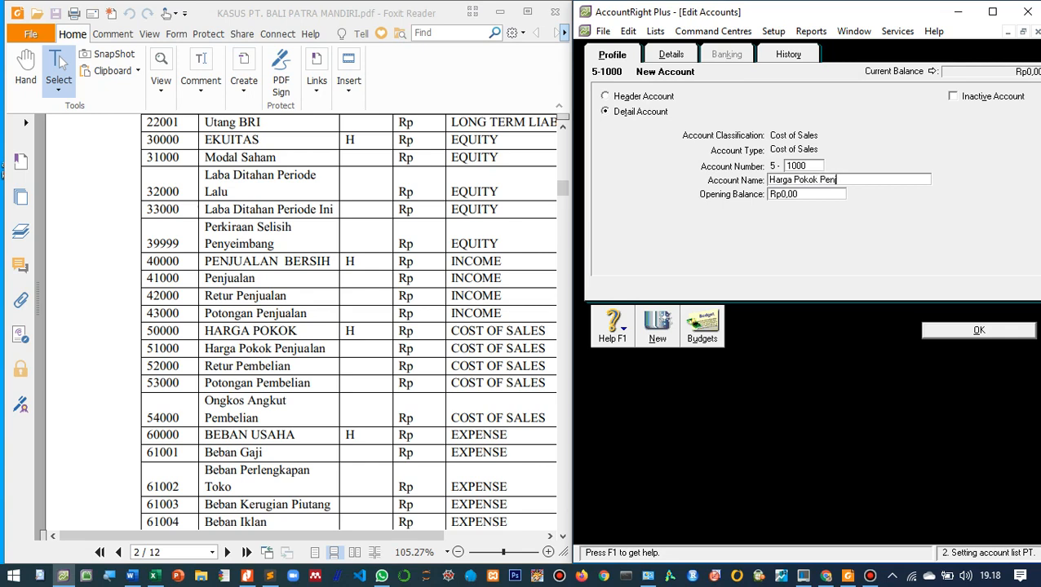
{"action": "type", "text": "n"}
{"action": "key", "text": "Return"}
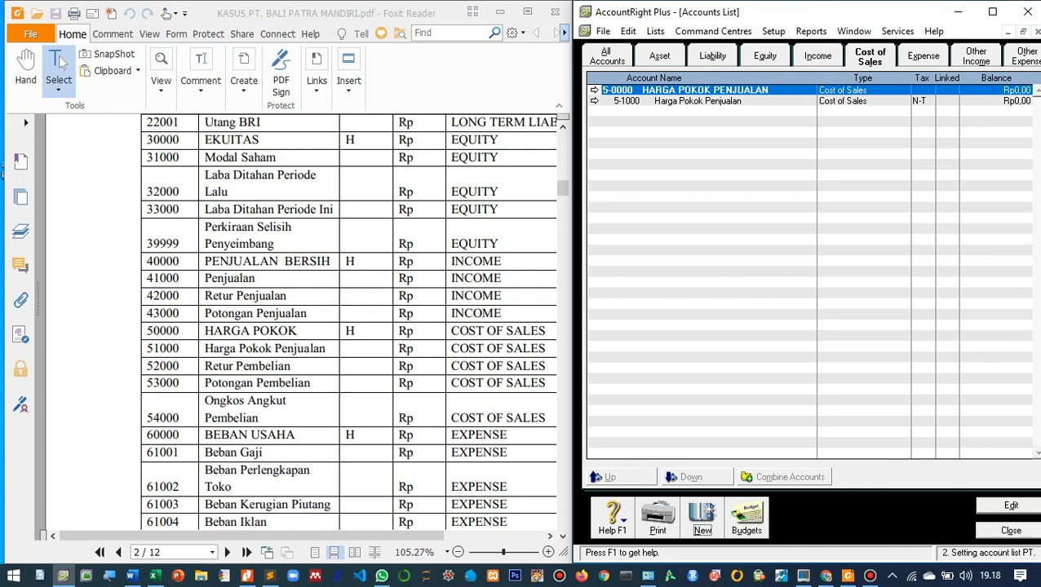
- Create a detail cost of sales account numbered 5-2000 and named Retur Pembelian
{"action": "key", "text": "alt+n"}
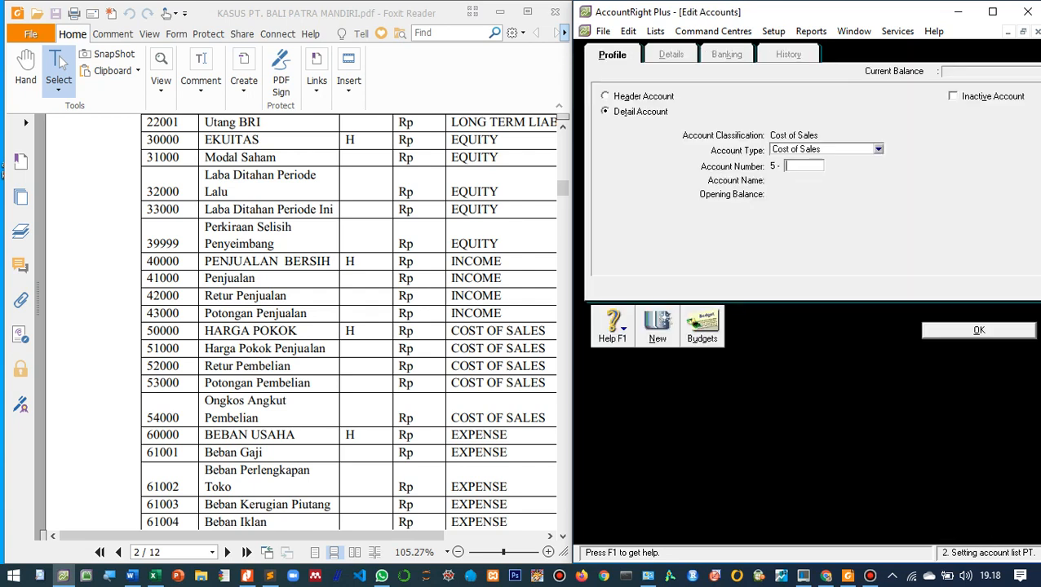
{"action": "type", "text": "2000"}
{"action": "key", "text": "Tab"}
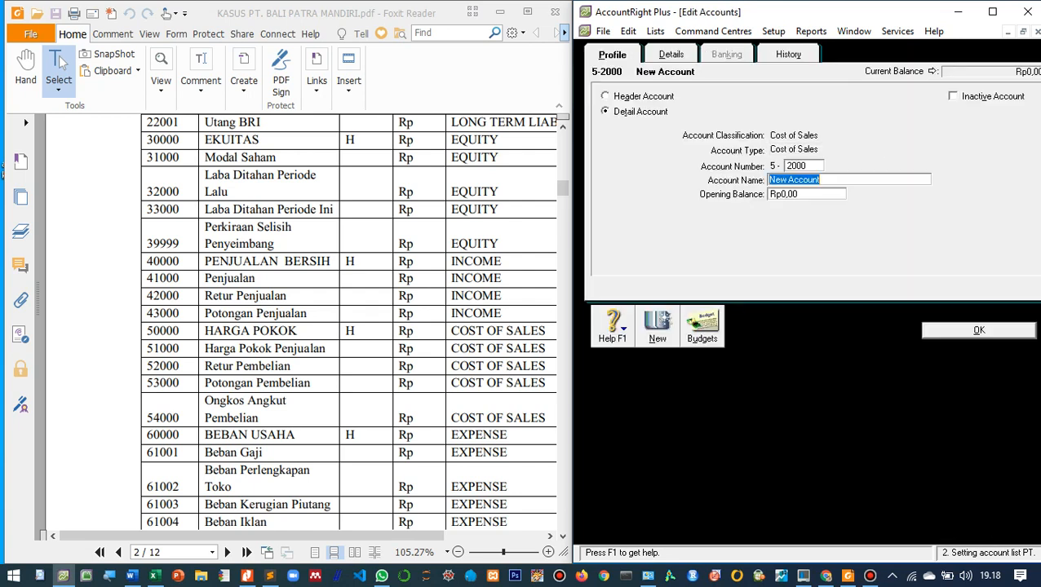
{"action": "type", "text": "Retur Pembelian"}
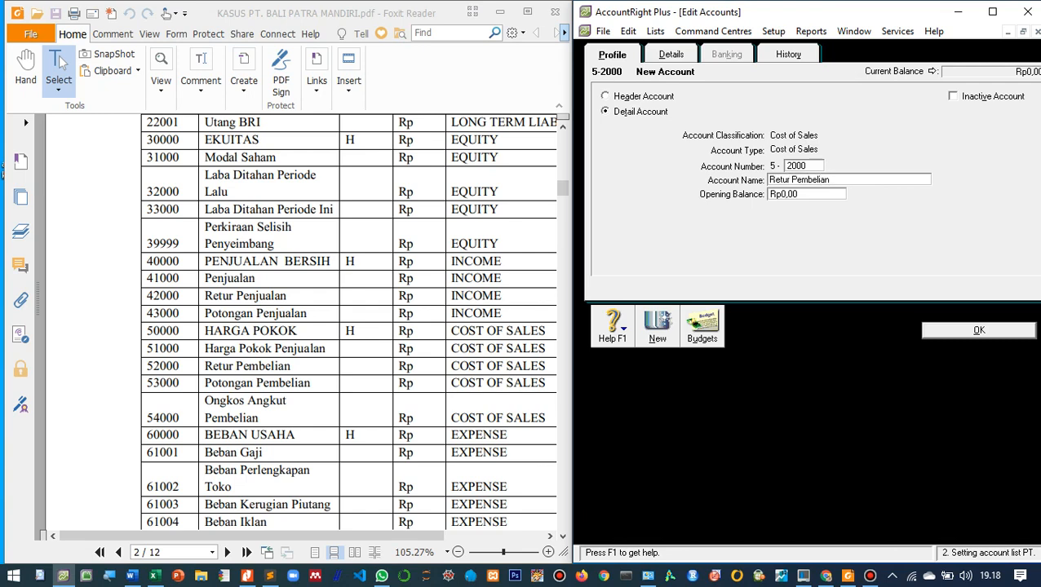
{"action": "key", "text": "Return"}
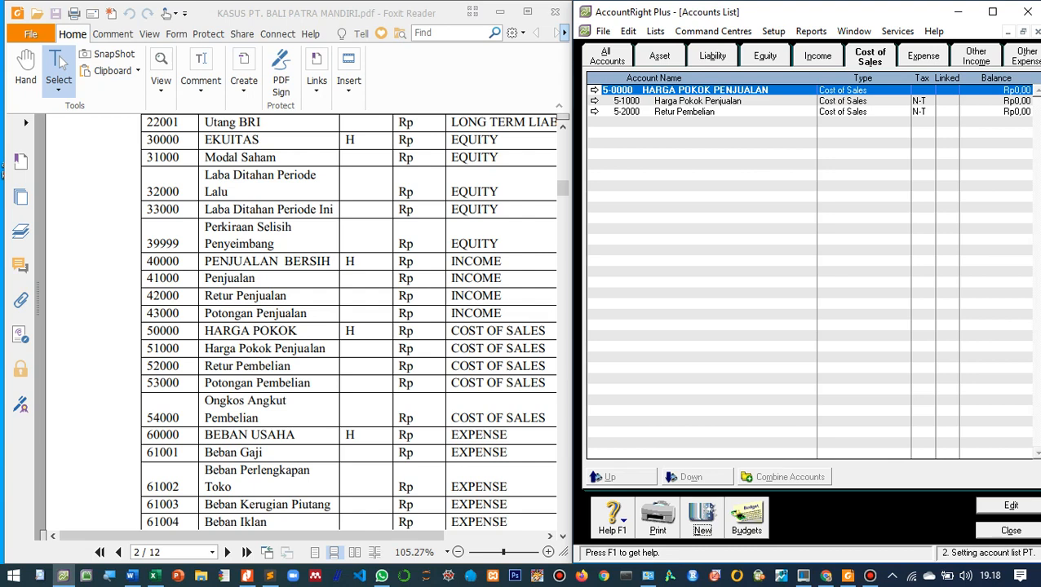
- Create a detail cost of sales account numbered 5-3000 and named Potongan Pembelian
{"action": "key", "text": "ctrl+n"}
{"action": "type", "text": "300"}
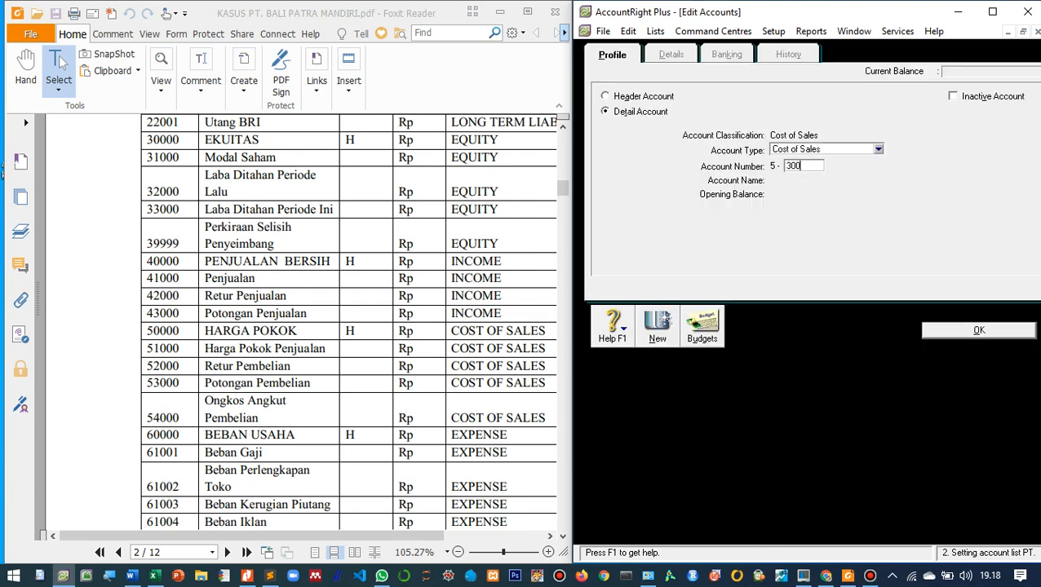
{"action": "type", "text": "0"}
{"action": "key", "text": "Tab"}
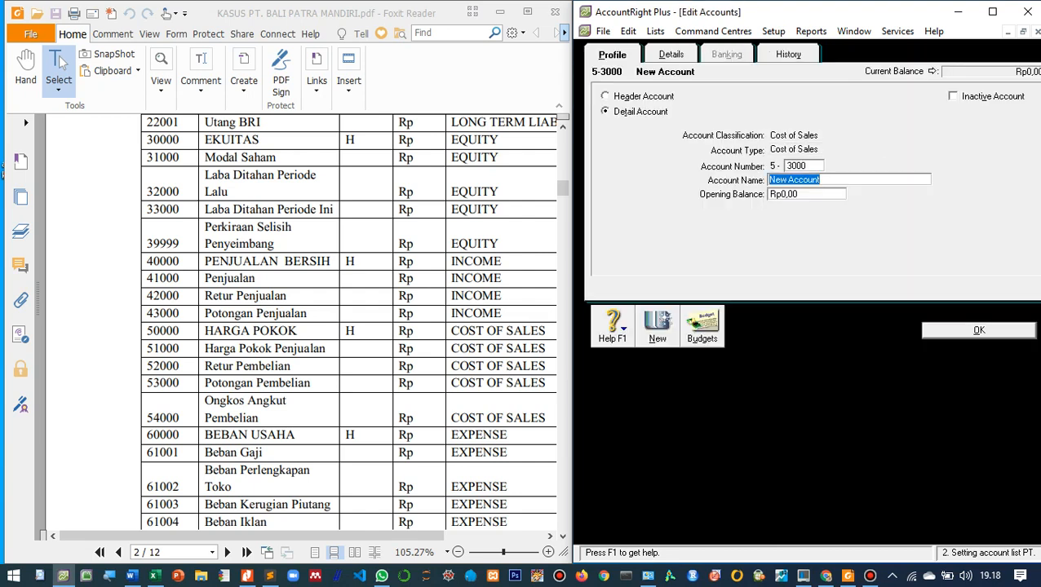
{"action": "type", "text": "Potongan Pembelian"}
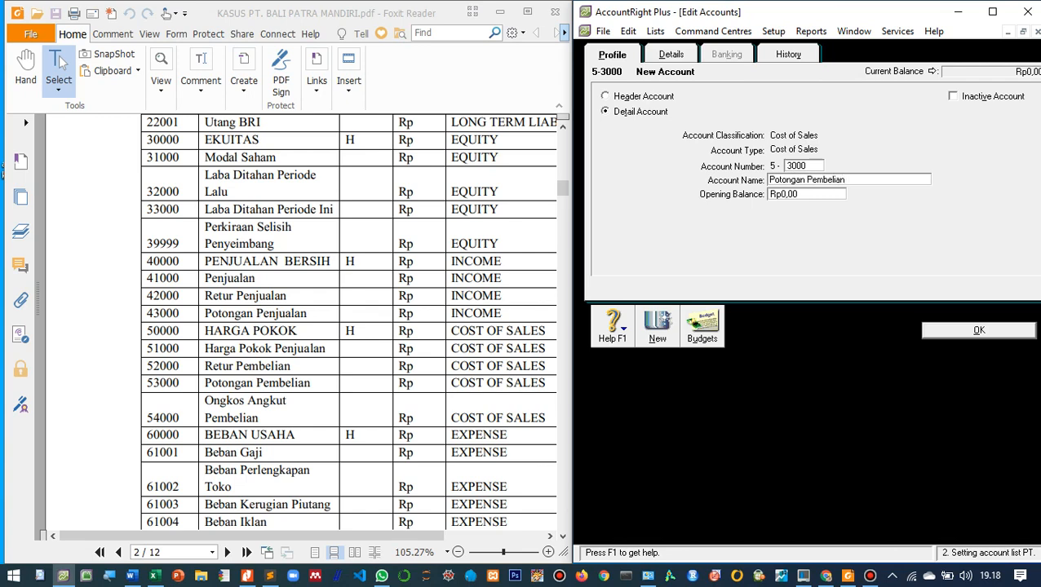
{"action": "key", "text": "Return"}
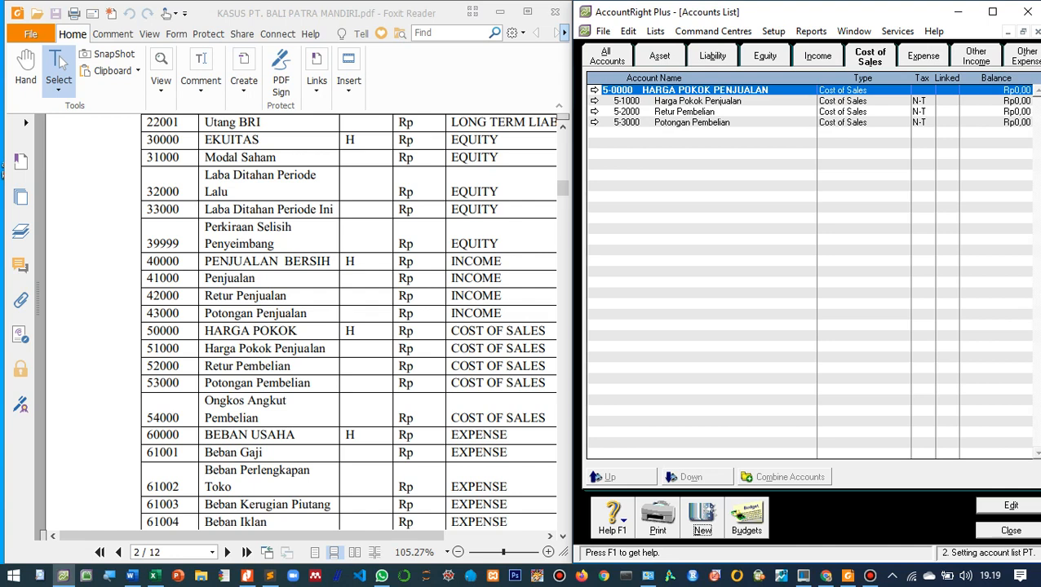
- Create a detail cost of sales account numbered 5-4000 and named Ongkos Angkut Pembelian
{"action": "scroll", "coordinate": [348, 322], "scroll_direction": "down", "scroll_amount": 1}
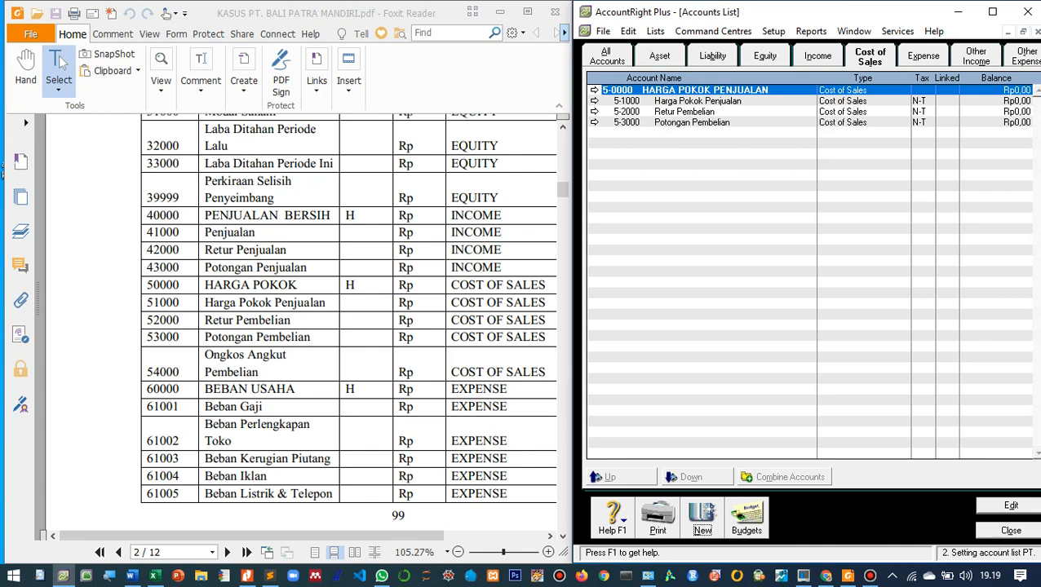
{"action": "key", "text": "ctrl+n"}
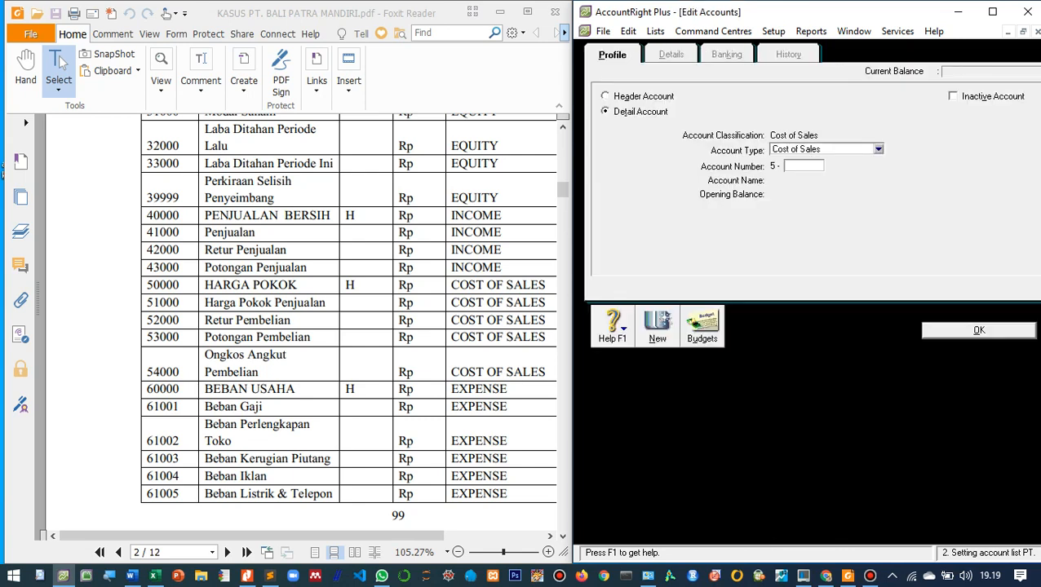
{"action": "type", "text": "4000"}
{"action": "key", "text": "Tab"}
{"action": "type", "text": "Ong"}
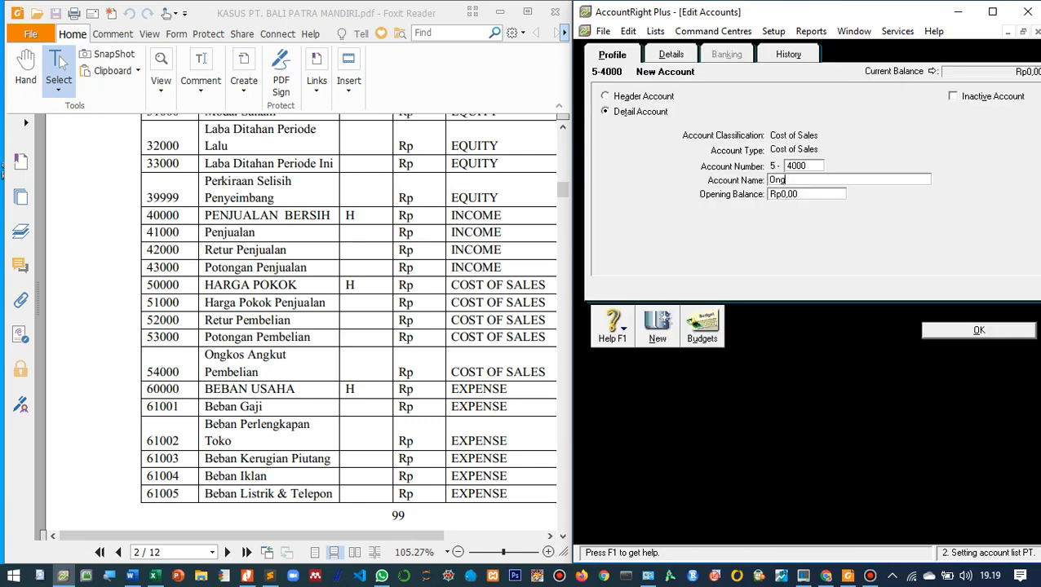
{"action": "type", "text": "kos Angkut Pembelian"}
{"action": "key", "text": "Return"}
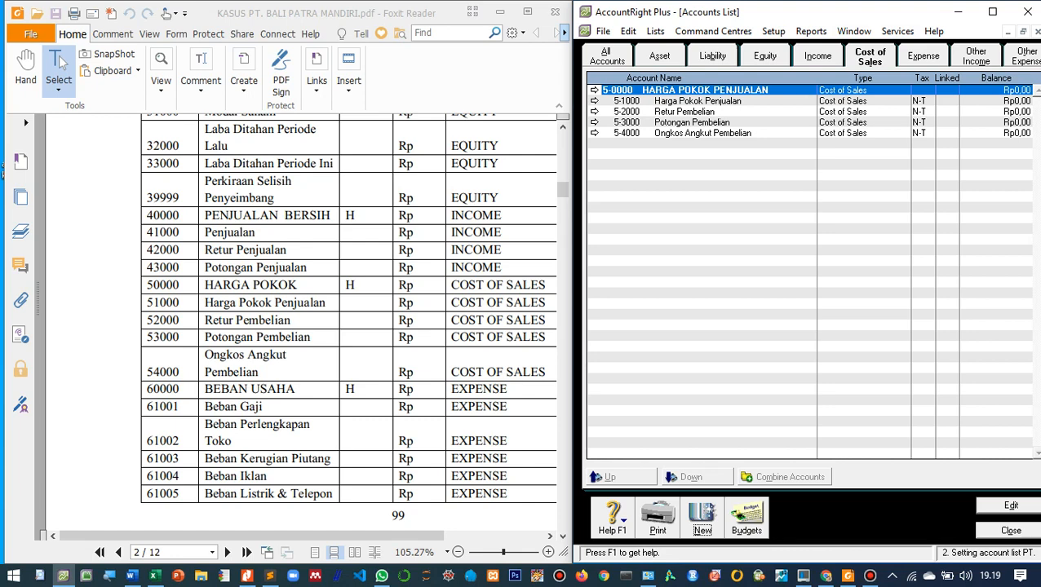
- Rename the top-level Expenses header account as BEBAN USAHA
{"action": "left_click", "coordinate": [923, 57]}
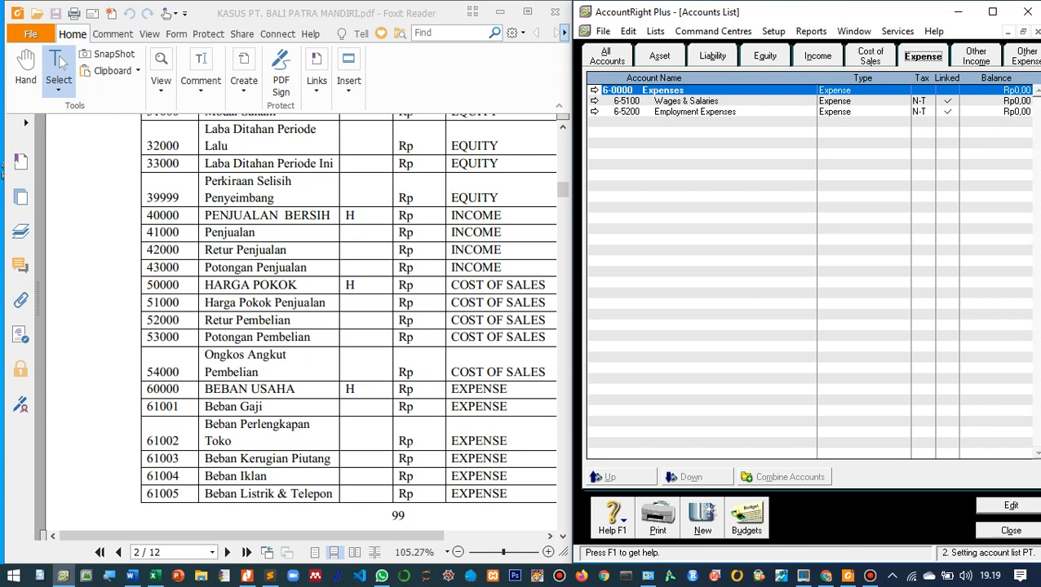
{"action": "key", "text": "Return"}
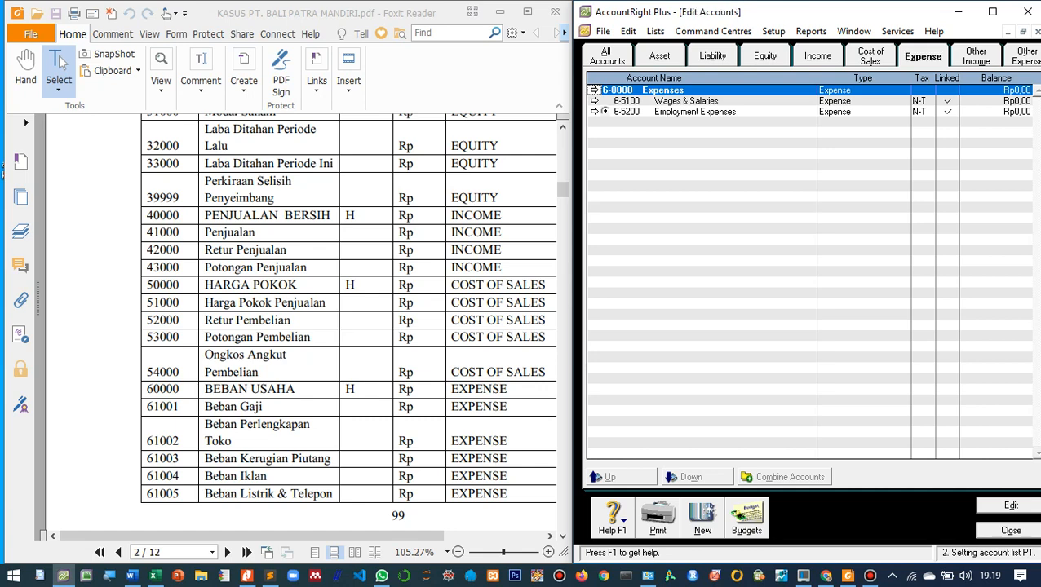
{"action": "type", "text": "BEBAN USAHA"}
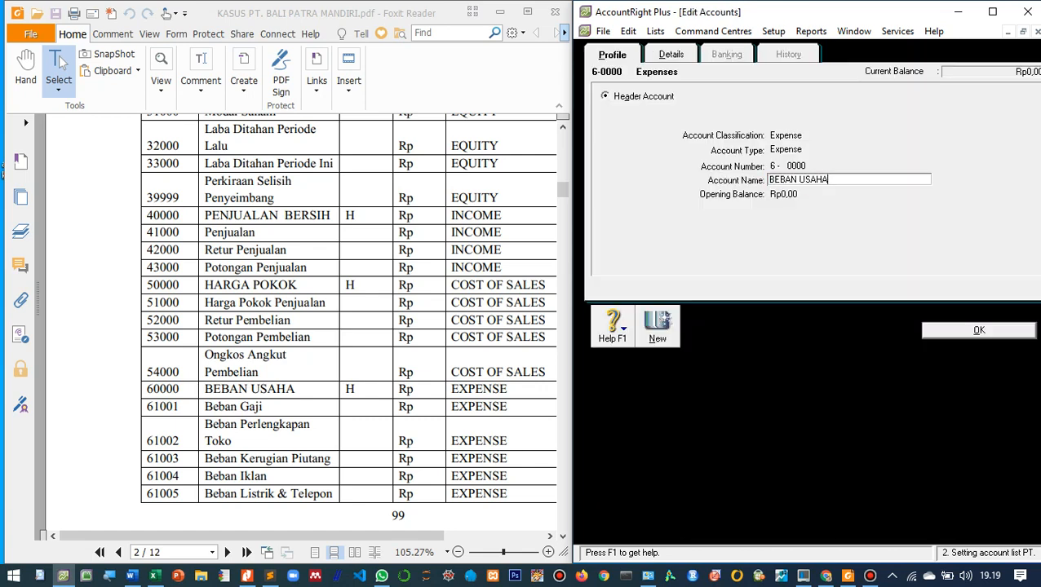
{"action": "key", "text": "Return"}
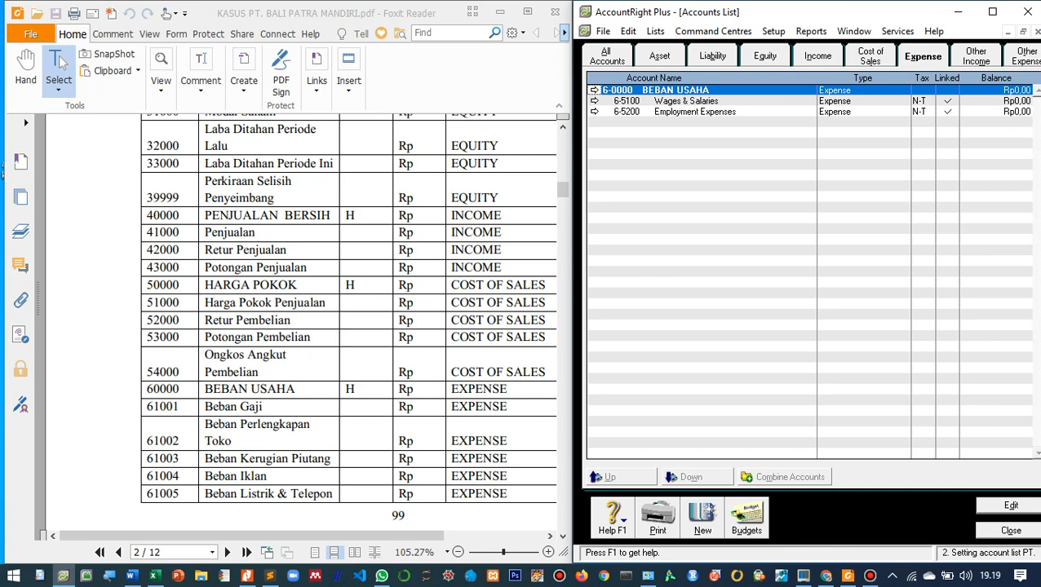
- Renumber the Wages & Salaries expense account to 6-1001 and rename it Beban Gaji
{"action": "key", "text": "Down"}
{"action": "key", "text": "Return"}
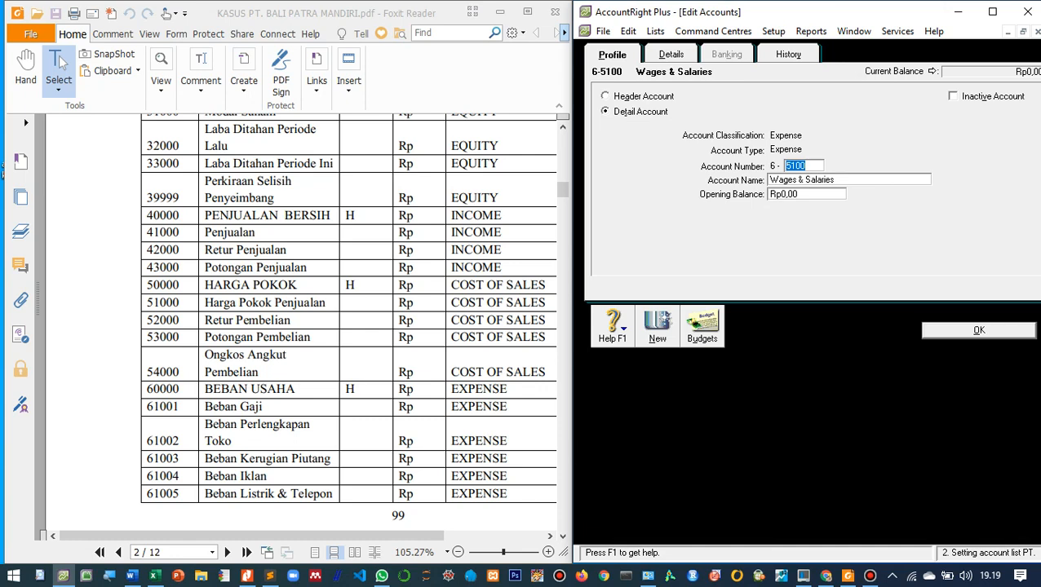
{"action": "type", "text": "1001"}
{"action": "key", "text": "Tab"}
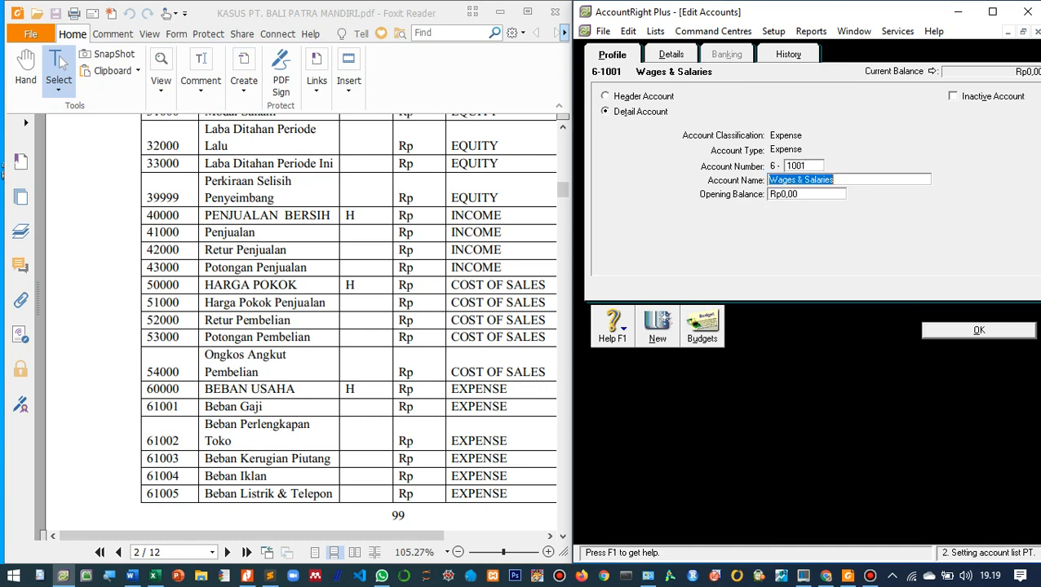
{"action": "type", "text": "Beban Gaji"}
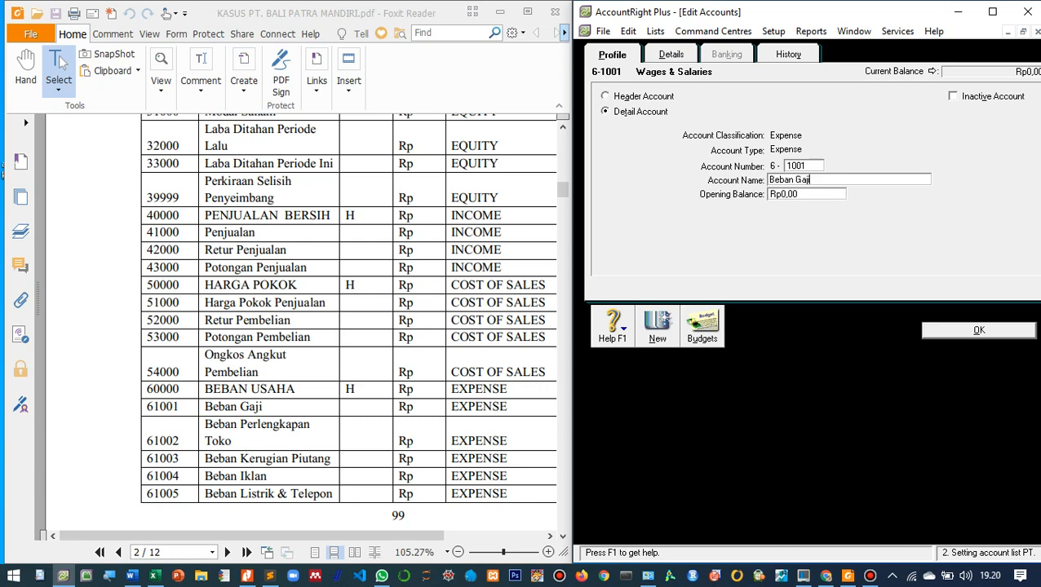
{"action": "key", "text": "Return"}
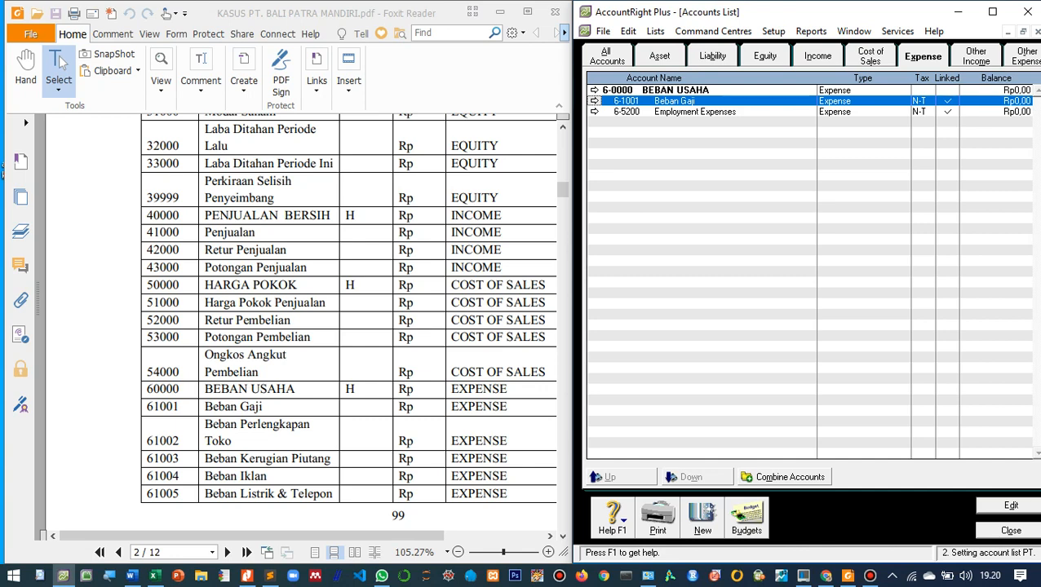
- Create a detail expense account numbered 6-1002 and named Beban Perlengkapan Toko
{"action": "key", "text": "alt+n"}
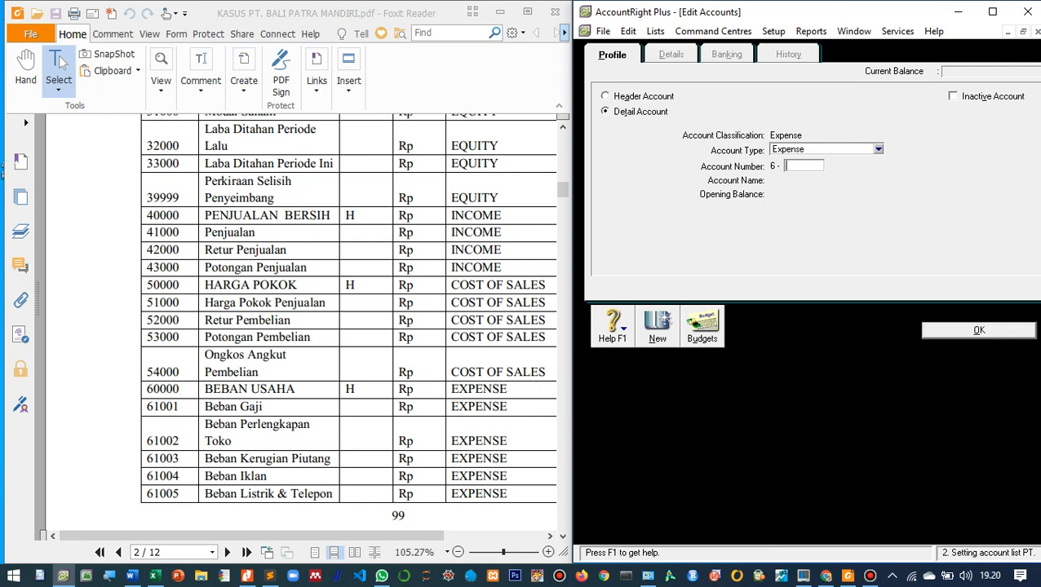
{"action": "type", "text": "1002"}
{"action": "key", "text": "Tab"}
{"action": "type", "text": "B"}
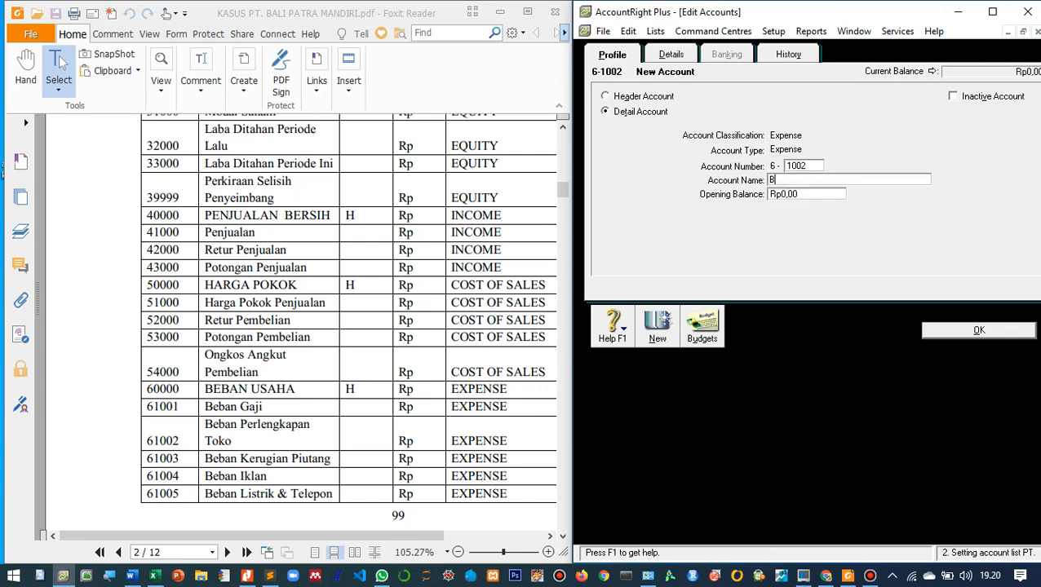
{"action": "type", "text": "eban Perlengkapan Toko"}
{"action": "key", "text": "Return"}
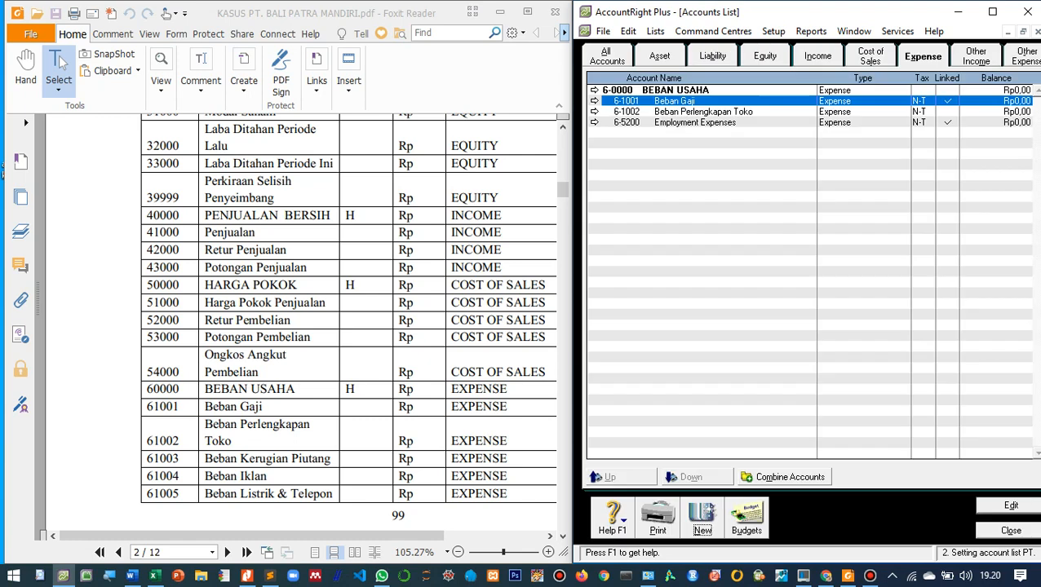
- Create a detail expense account numbered 6-1003 and named Beban Kerugian Piutang
{"action": "key", "text": "alt+n"}
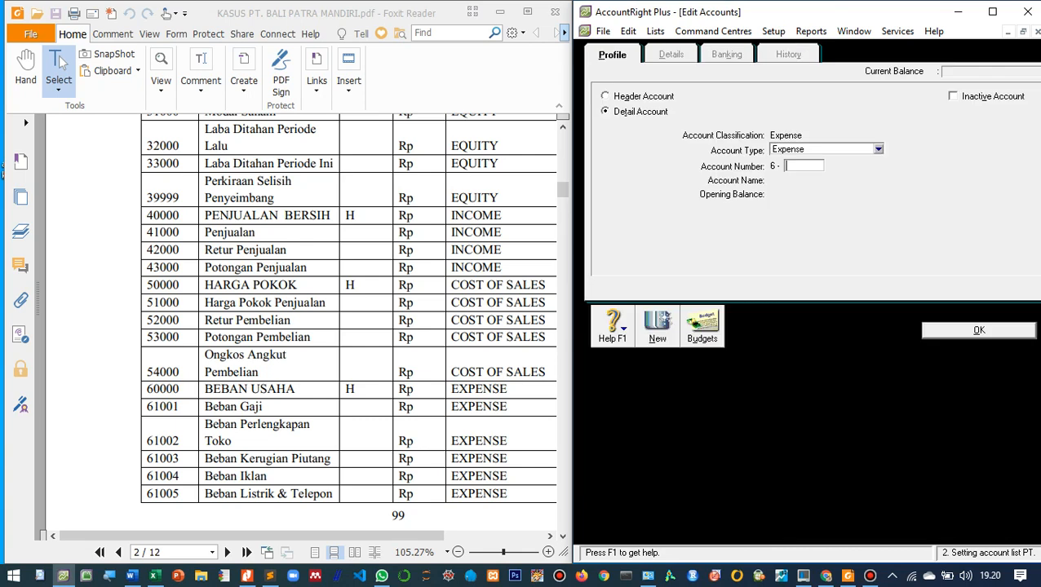
{"action": "type", "text": "1003"}
{"action": "key", "text": "Tab"}
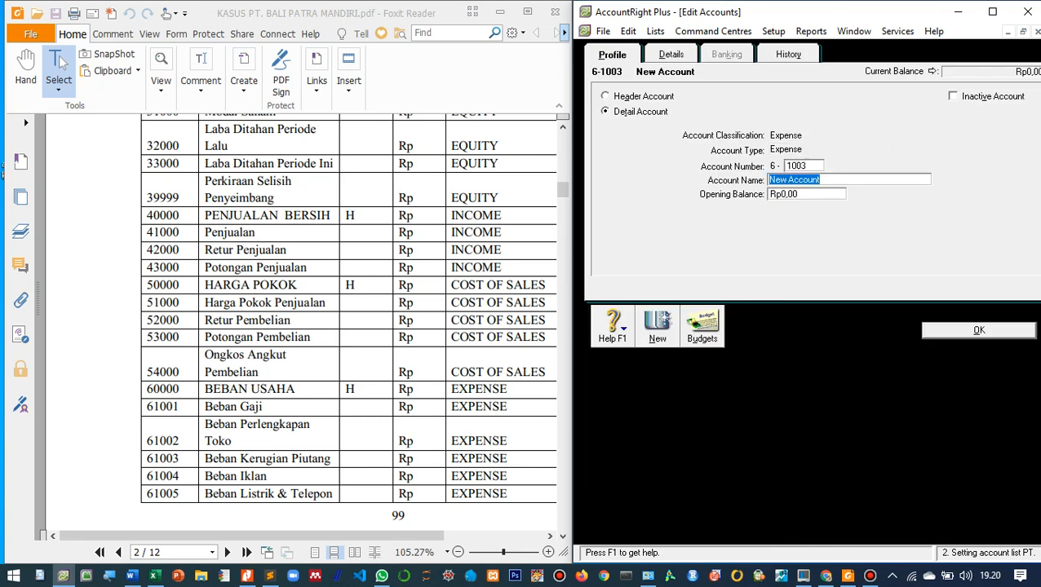
{"action": "type", "text": "Beban Kerugian "}
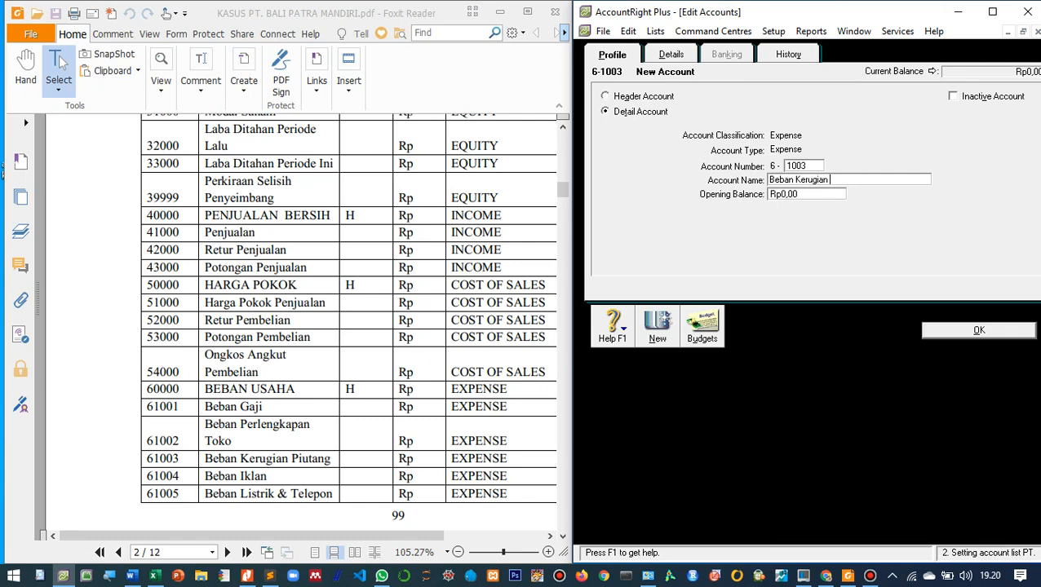
{"action": "type", "text": "Piutang"}
{"action": "key", "text": "Return"}
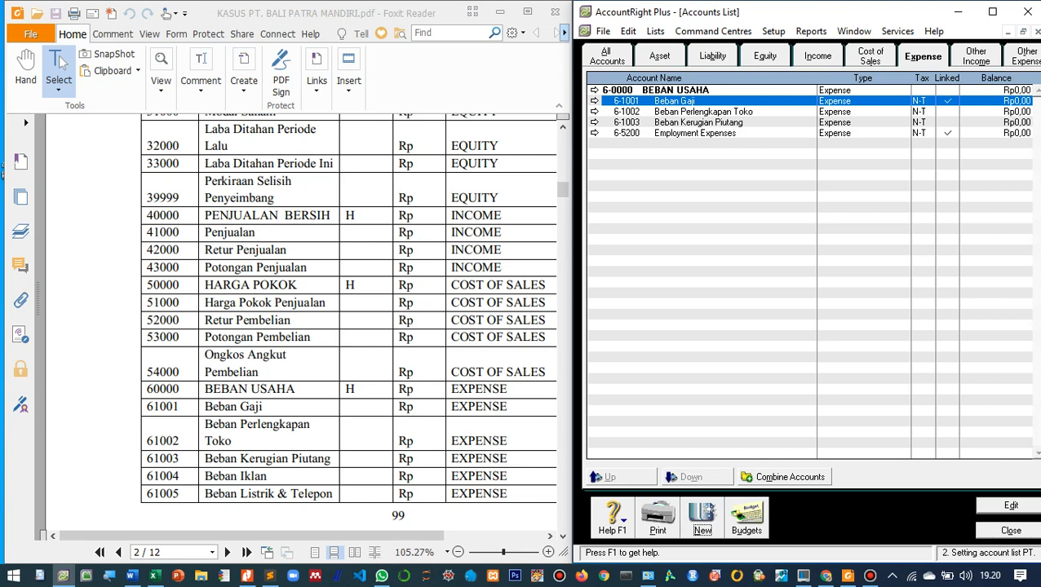
- Create a detail expense account numbered 6-1004 and named Beban Iklan
{"action": "key", "text": "Return"}
{"action": "type", "text": "1004"}
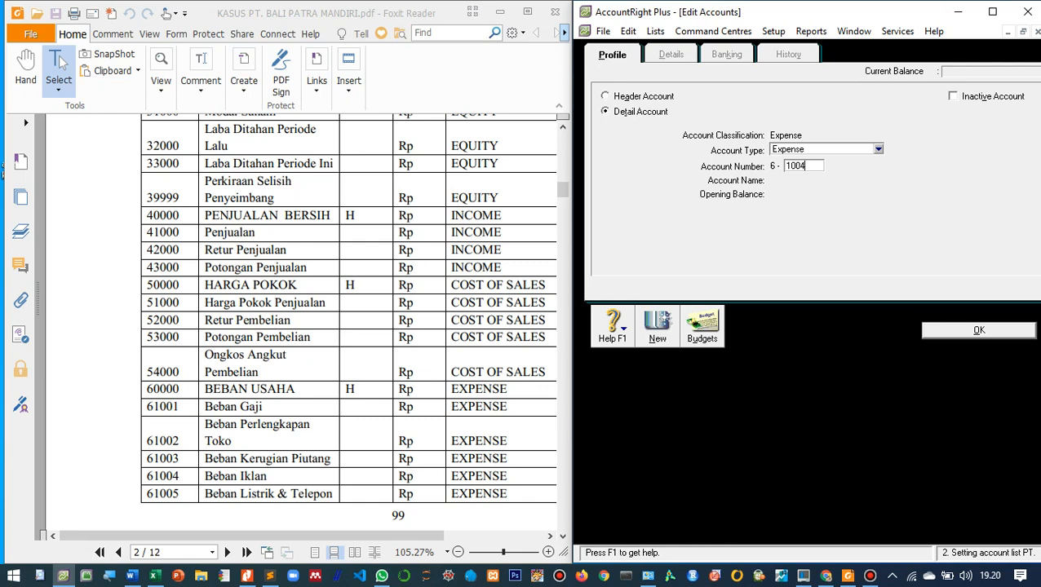
{"action": "key", "text": "Tab"}
{"action": "type", "text": "Beban"}
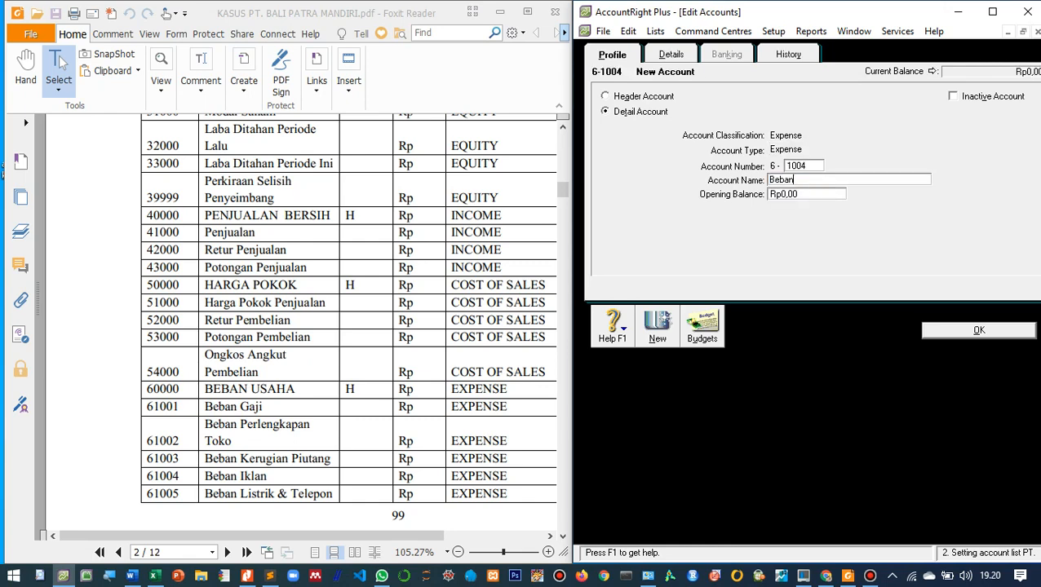
{"action": "type", "text": " Iklan"}
{"action": "key", "text": "Return"}
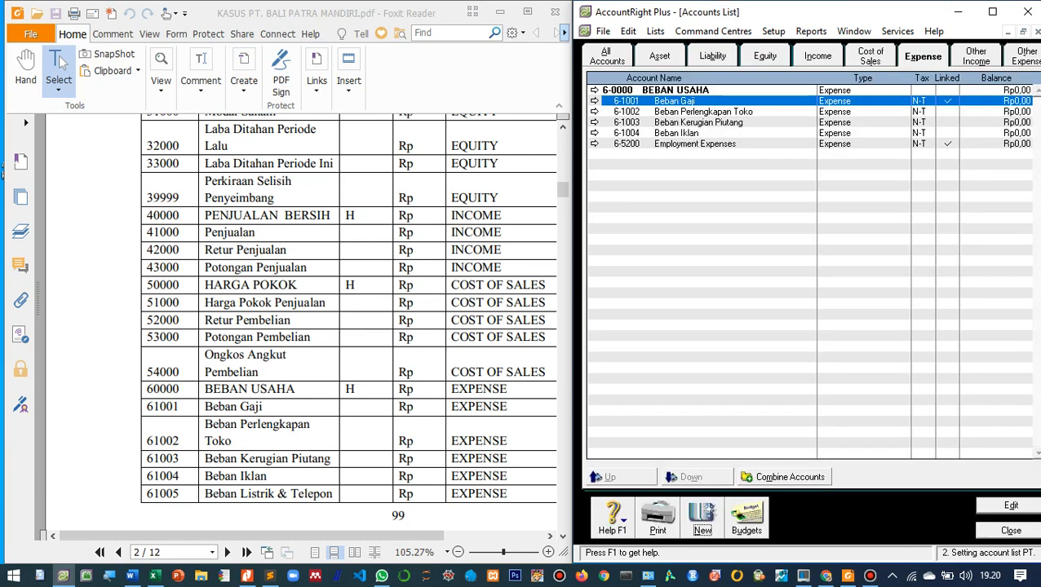
- Create a detail expense account numbered 6-1005 and named Beban Listrik & Telepon
{"action": "key", "text": "ctrl+n"}
{"action": "type", "text": "1005"}
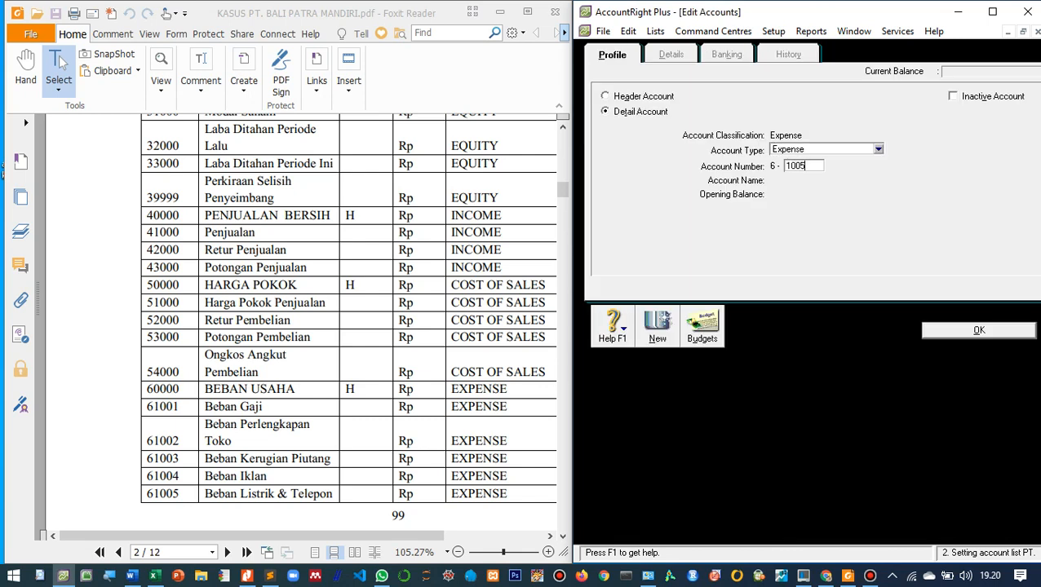
{"action": "key", "text": "Tab"}
{"action": "type", "text": "Beban List"}
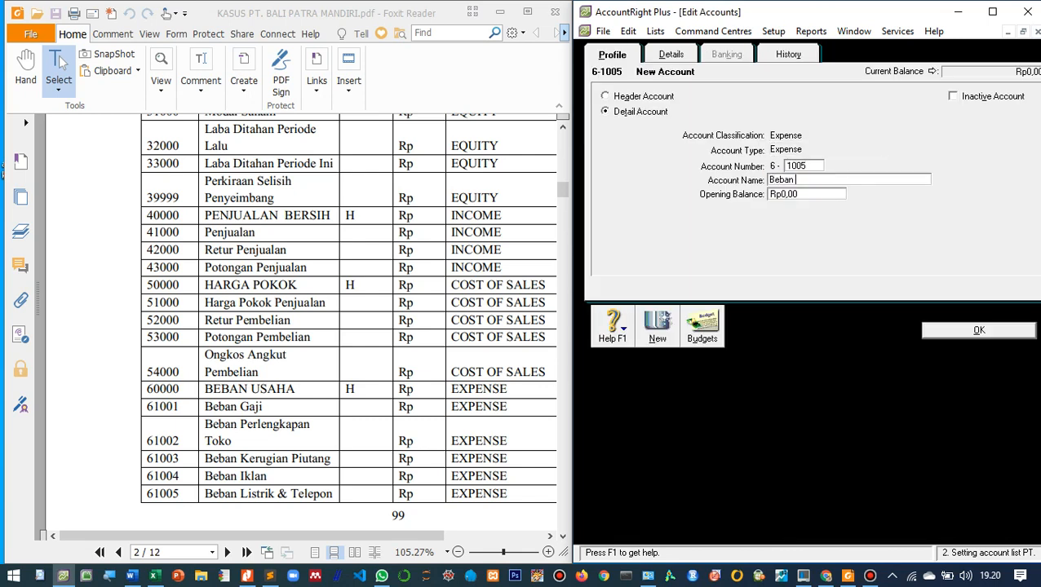
{"action": "type", "text": "k & Telepon"}
{"action": "key", "text": "Return"}
- Create a detail expense account numbered 6-1006 and named Beban Penys. Peralatan Kantor
{"action": "scroll", "coordinate": [306, 325], "scroll_direction": "down", "scroll_amount": 3}
{"action": "scroll", "coordinate": [306, 325], "scroll_direction": "down", "scroll_amount": 3}
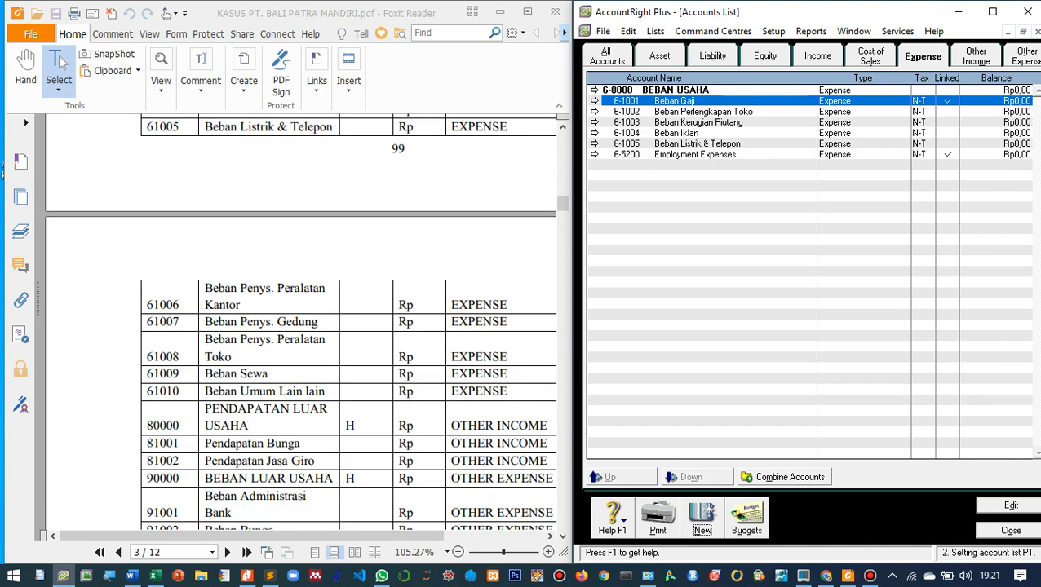
{"action": "scroll", "coordinate": [307, 324], "scroll_direction": "down", "scroll_amount": 1}
{"action": "key", "text": "Return"}
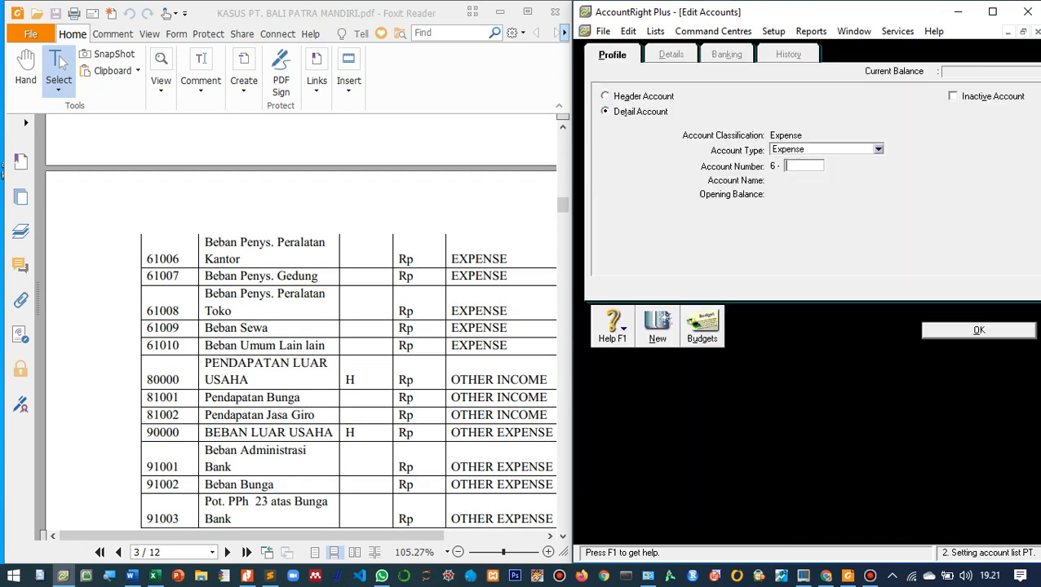
{"action": "type", "text": "1006"}
{"action": "key", "text": "Tab"}
{"action": "type", "text": "Beban "}
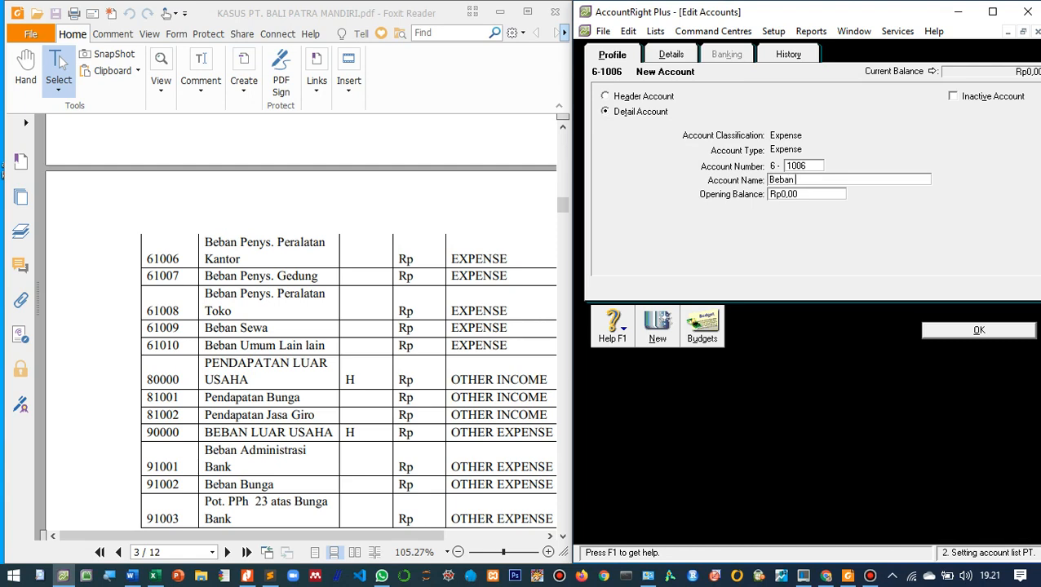
{"action": "type", "text": "Penys. Peralatan Kantor"}
{"action": "key", "text": "Return"}
{"action": "key", "text": "Return"}
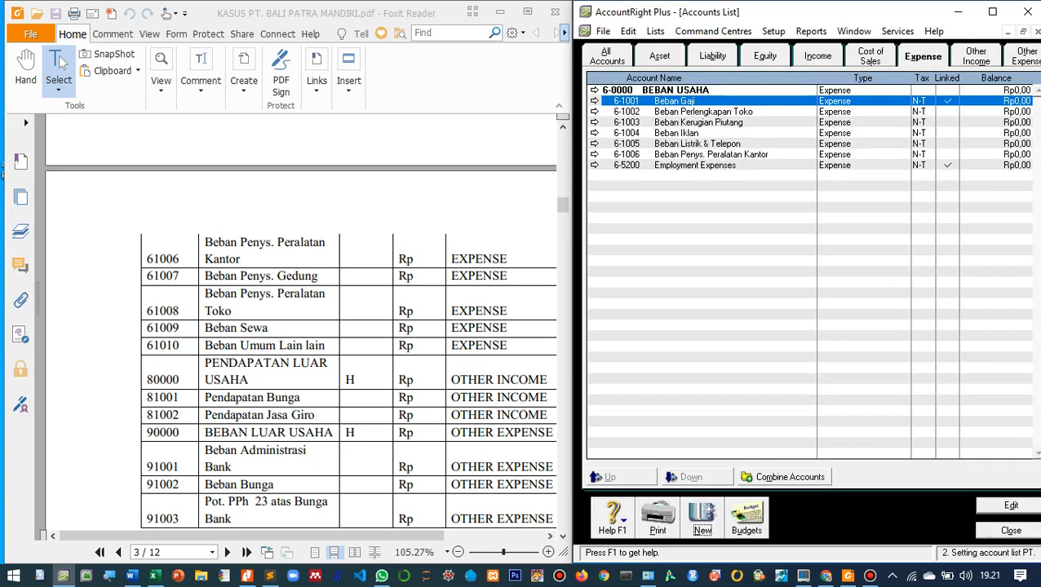
- Create a detail expense account numbered 6-1007 and named Beban Penys. Gedung
{"action": "key", "text": "Return"}
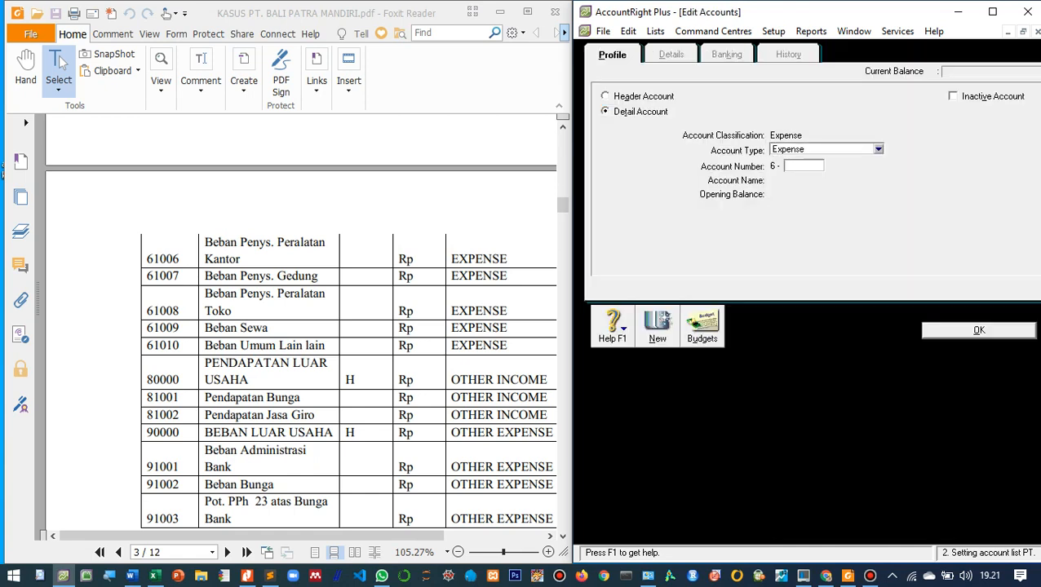
{"action": "type", "text": "1007"}
{"action": "key", "text": "Tab"}
{"action": "type", "text": "Beban"}
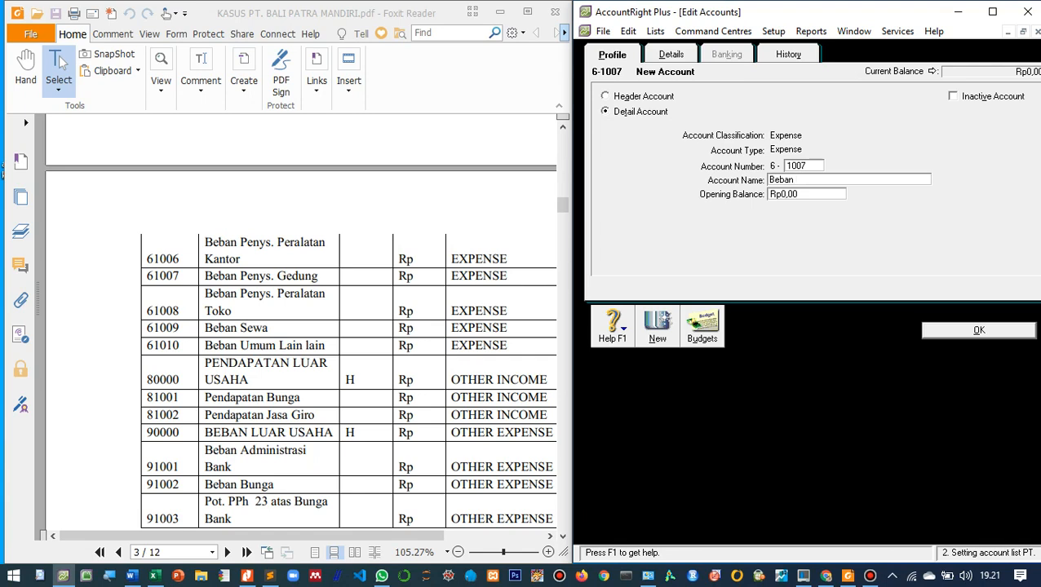
{"action": "type", "text": " Penys. Gedung"}
{"action": "key", "text": "Return"}
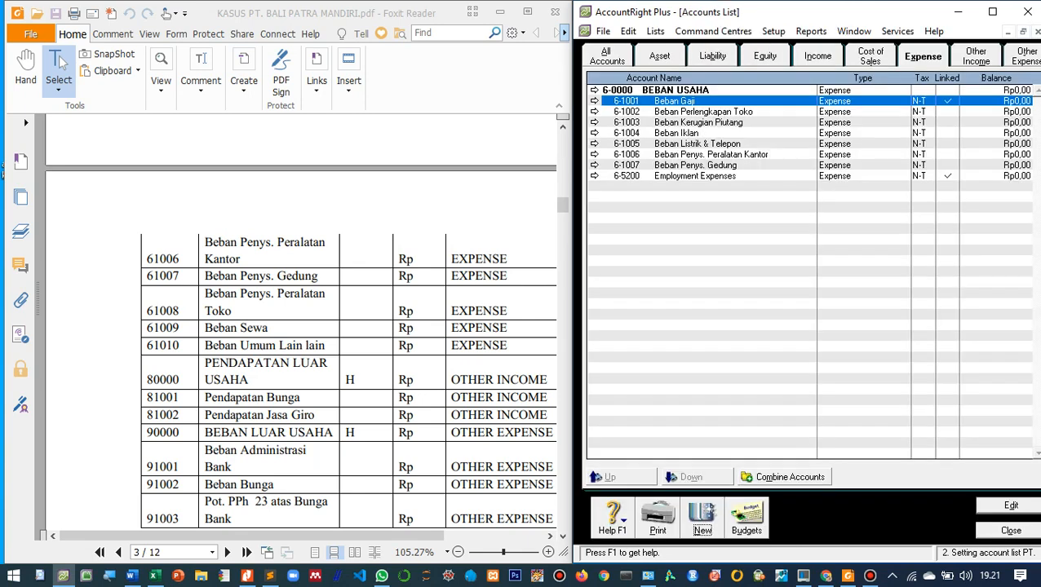
- Create a detail expense account numbered 6-1008 and named Beban Penys. Peralatan Toko
{"action": "scroll", "coordinate": [306, 323], "scroll_direction": "down", "scroll_amount": 1}
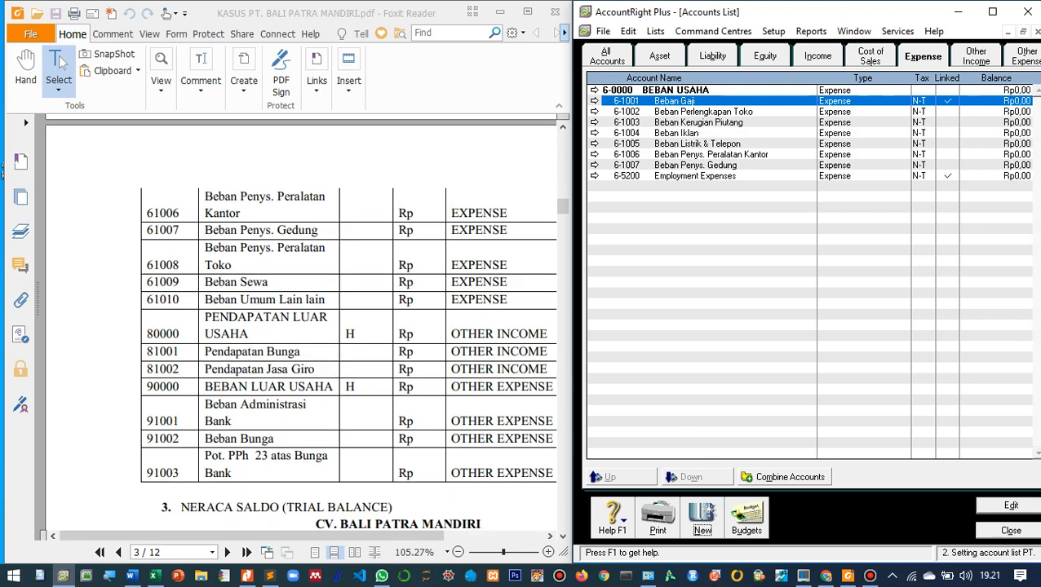
{"action": "key", "text": "alt+n"}
{"action": "type", "text": "1008"}
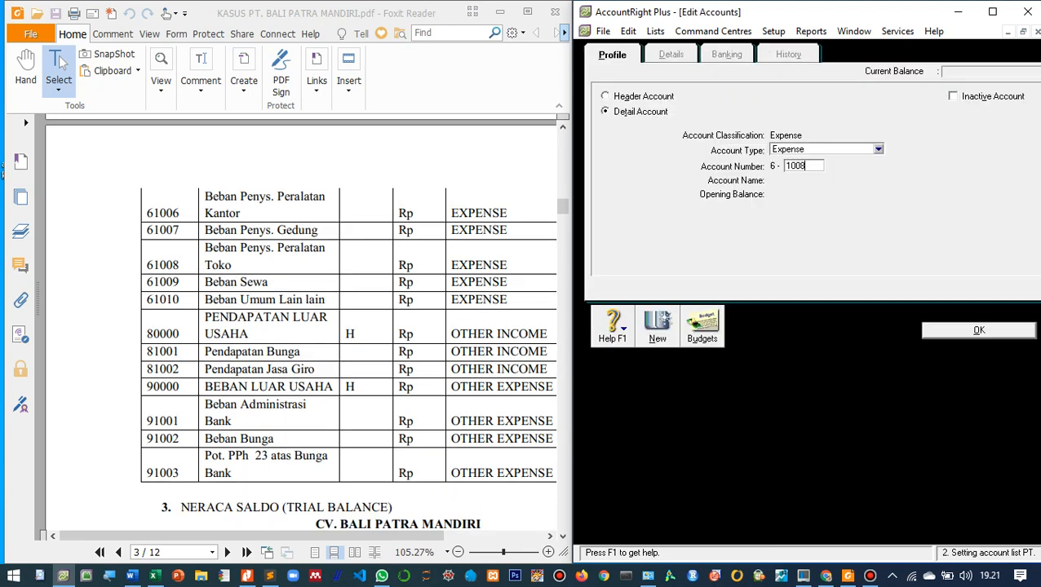
{"action": "key", "text": "Tab"}
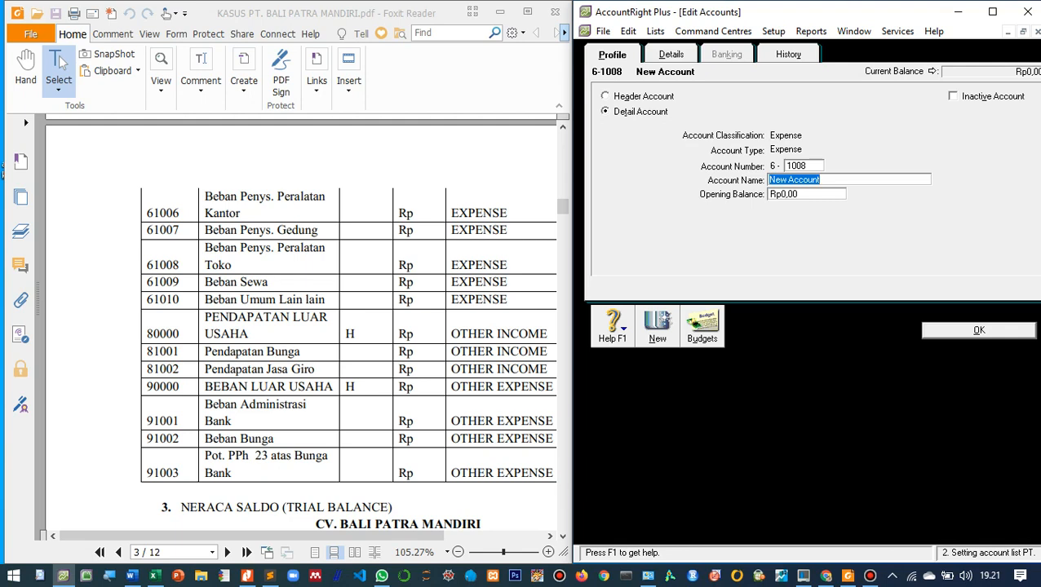
{"action": "type", "text": "Beban Penys. Perala"}
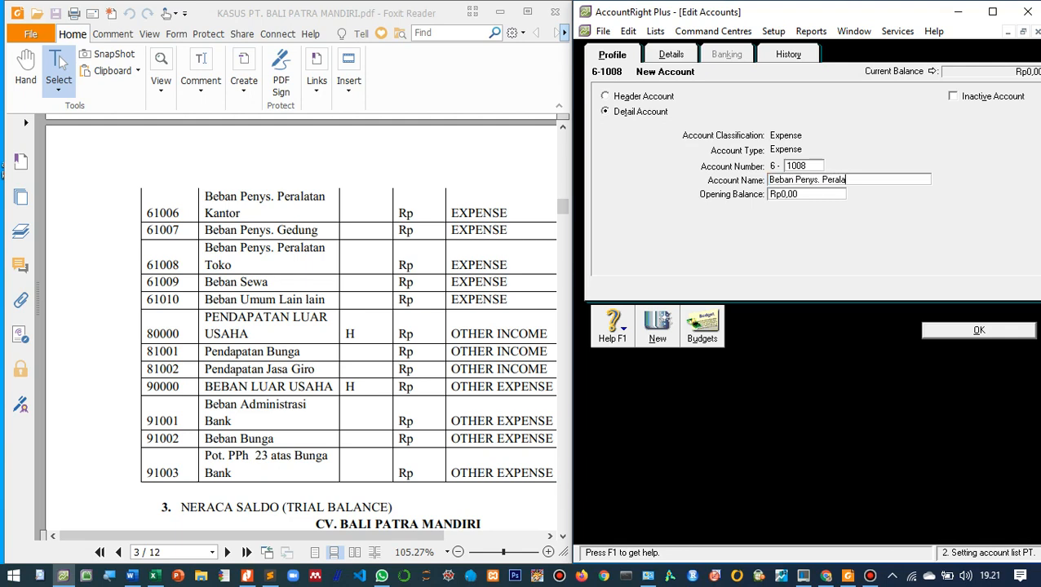
{"action": "type", "text": "tan Toko"}
{"action": "key", "text": "Return"}
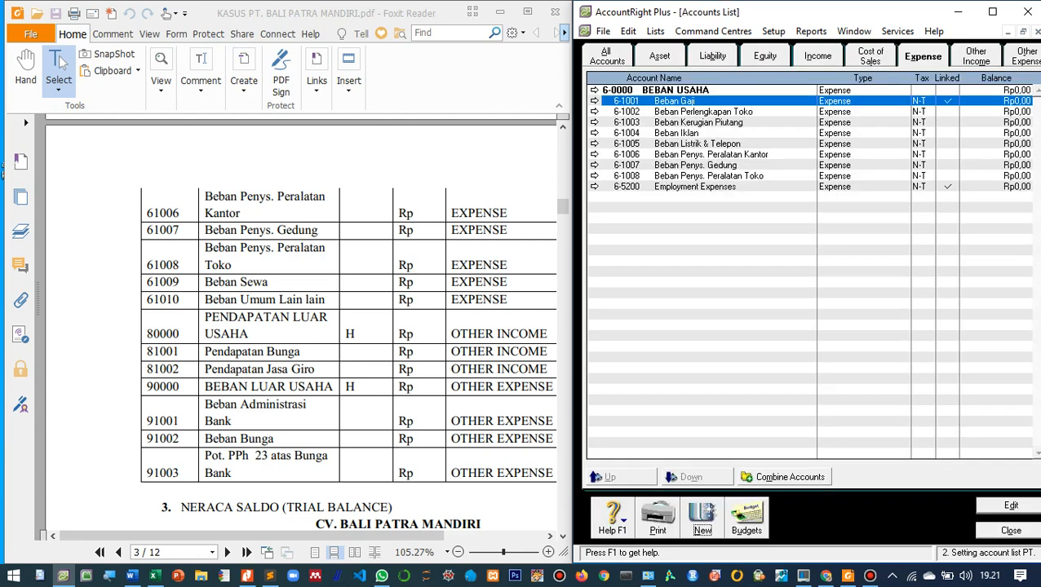
- Create a detail expense account numbered 6-1009 and named Beban Sewa
{"action": "key", "text": "ctrl+n"}
{"action": "type", "text": "1009"}
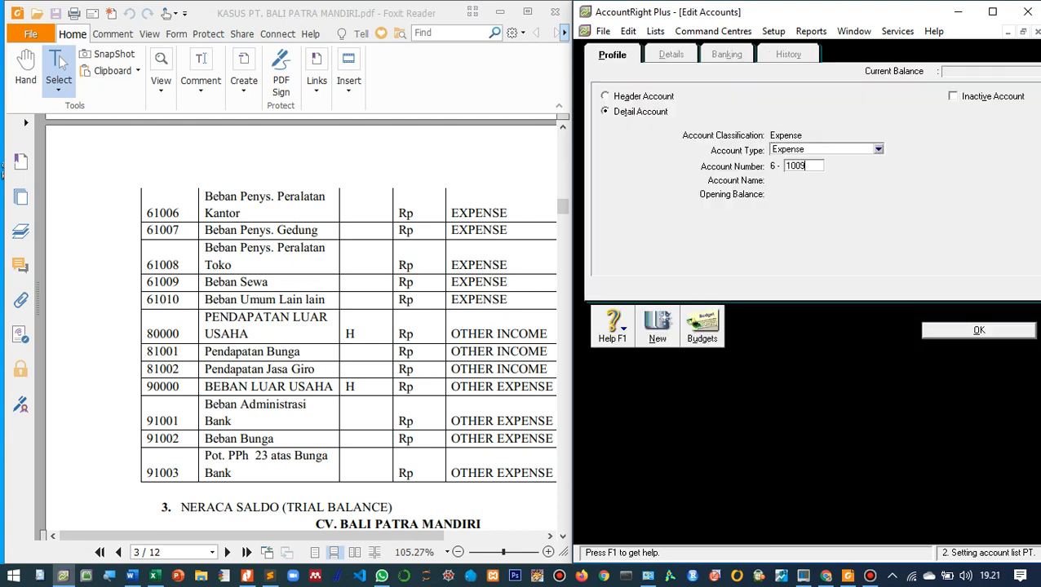
{"action": "key", "text": "Tab"}
{"action": "type", "text": "B"}
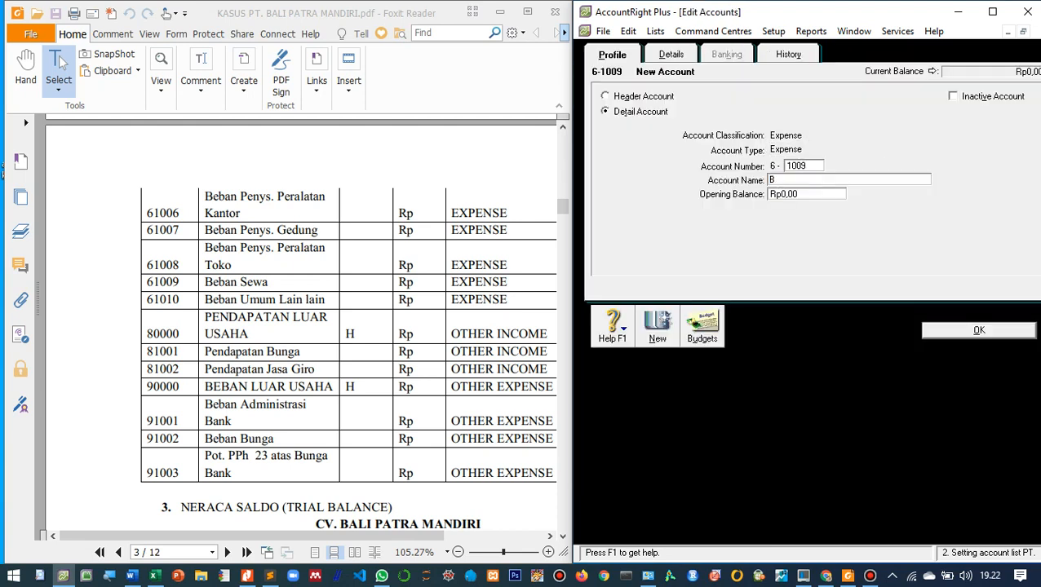
{"action": "type", "text": "eban Sewa"}
{"action": "key", "text": "Return"}
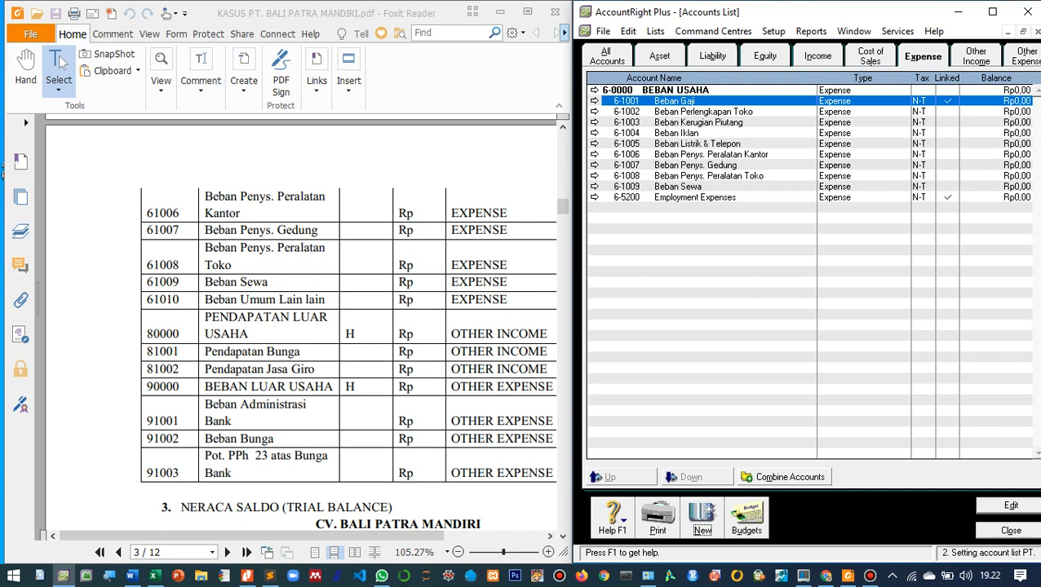
- Create a detail expense account numbered 6-1010 and named Beban Umum Lain-lain
{"action": "key", "text": "Return"}
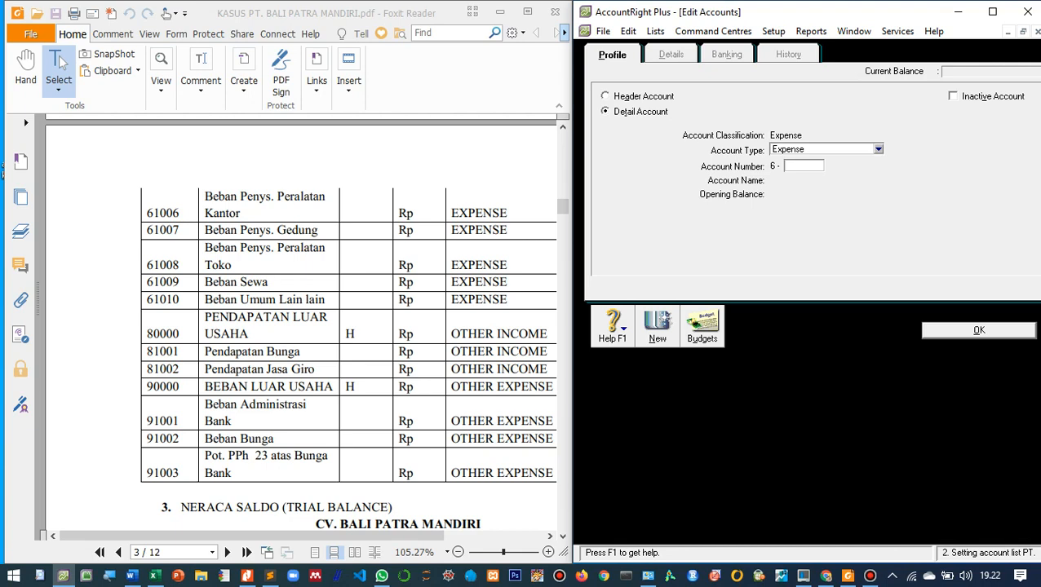
{"action": "type", "text": "1010"}
{"action": "key", "text": "Tab"}
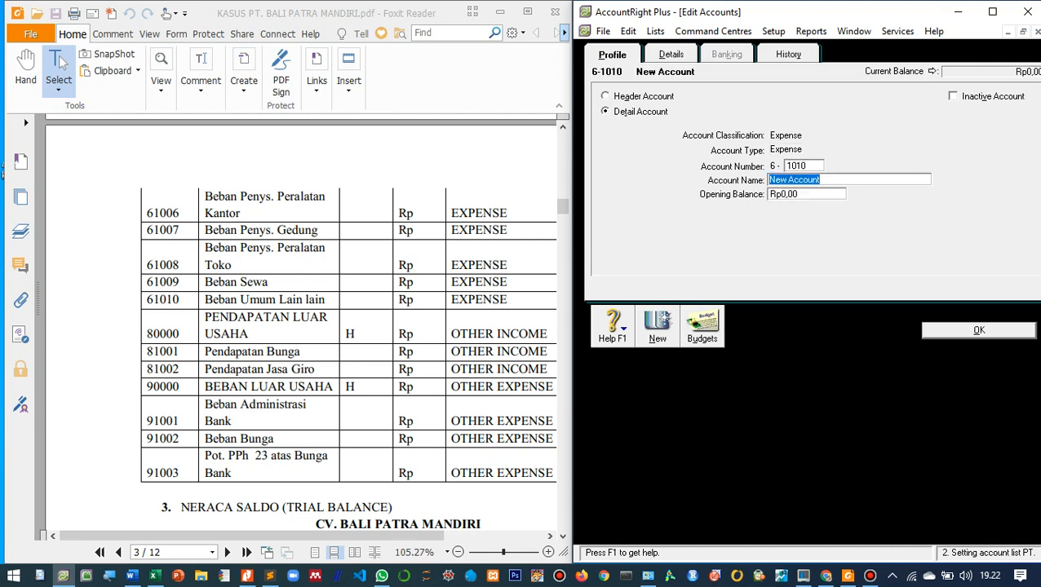
{"action": "type", "text": "Beban Umum Lain"}
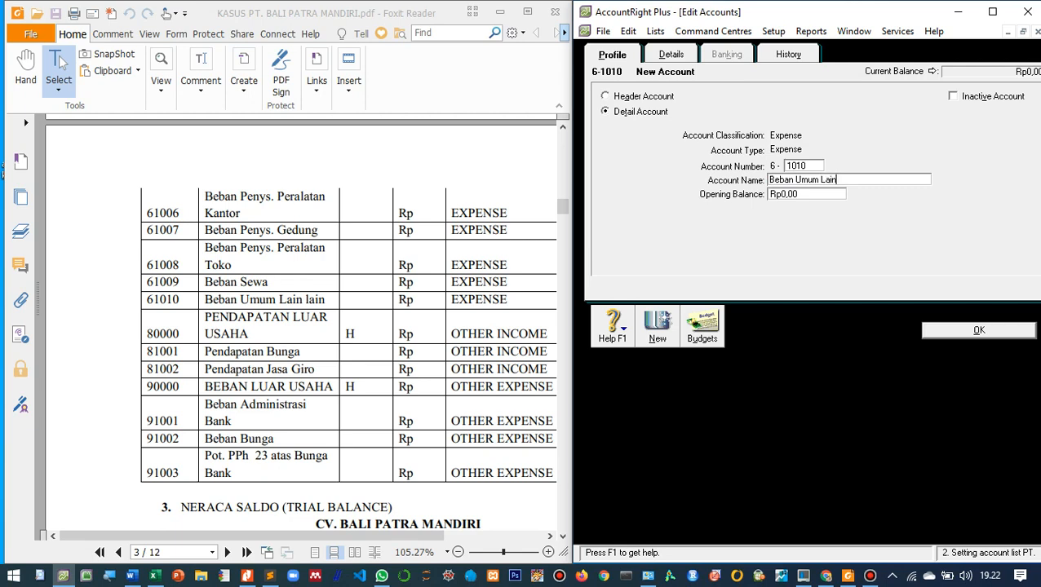
{"action": "type", "text": "-lain"}
{"action": "key", "text": "Return"}
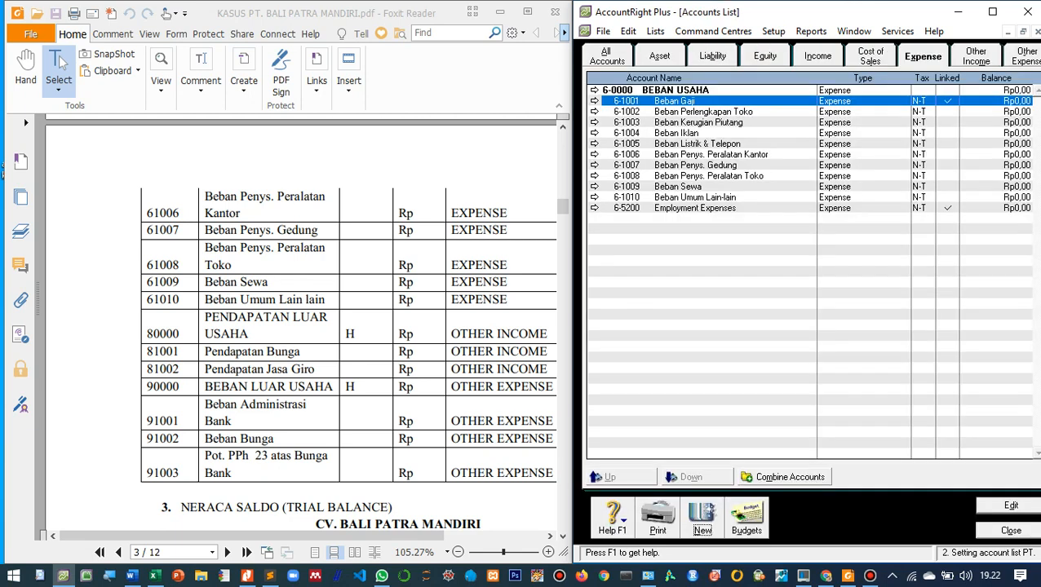
- Rename the Employment Expenses account as Tunjangan Jabatan
{"action": "left_click", "coordinate": [594, 208]}
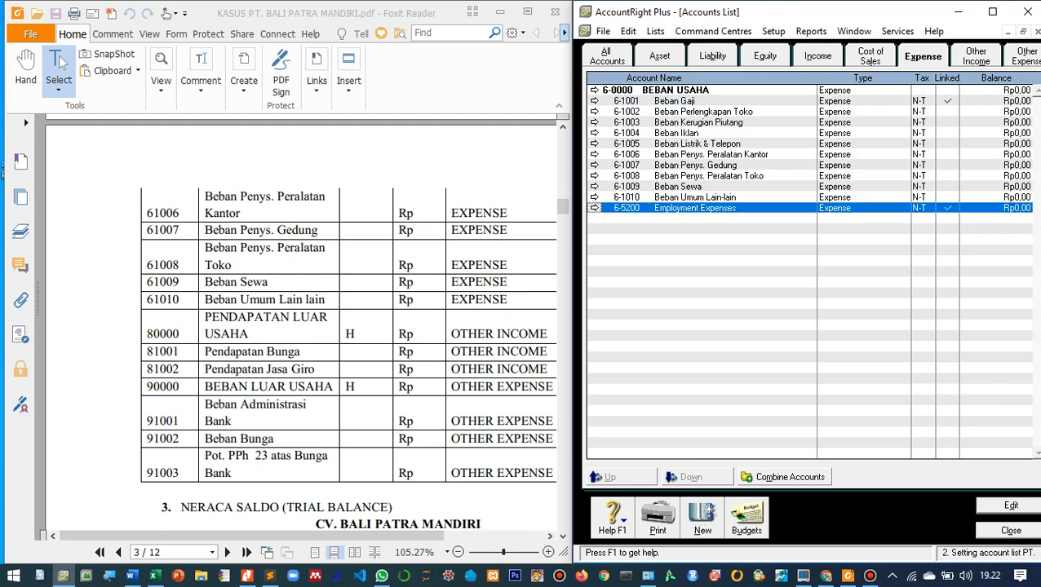
{"action": "left_click", "coordinate": [594, 208]}
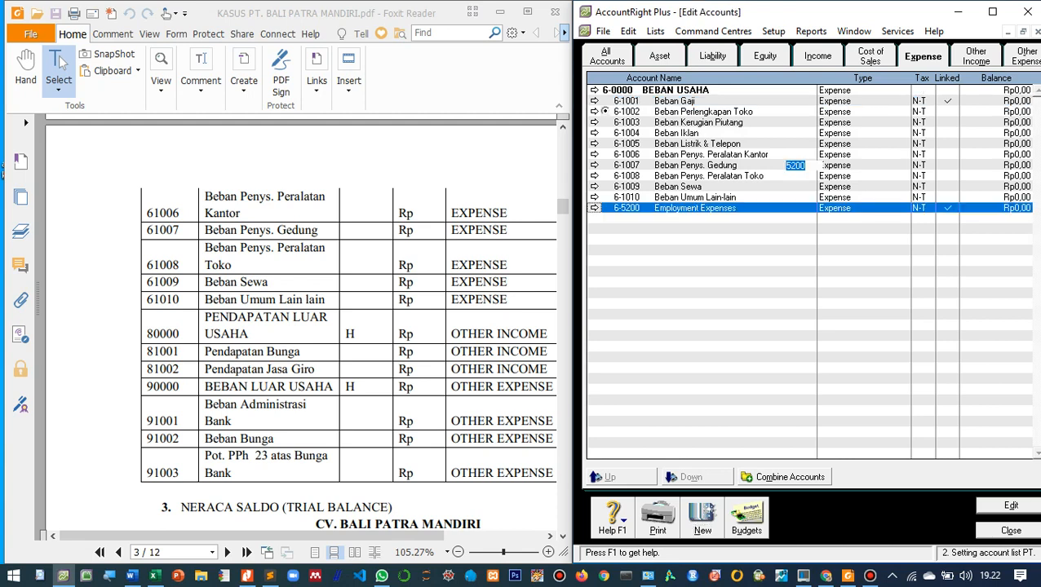
{"action": "type", "text": "Tuna"}
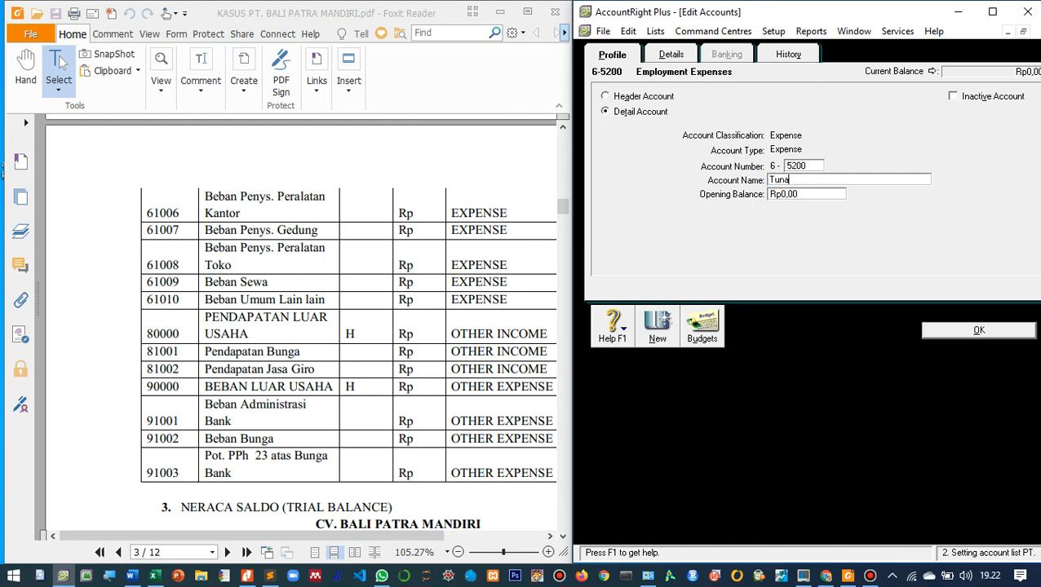
{"action": "key", "text": "BackSpace"}
{"action": "type", "text": "jangan Jabatan"}
{"action": "key", "text": "Return"}
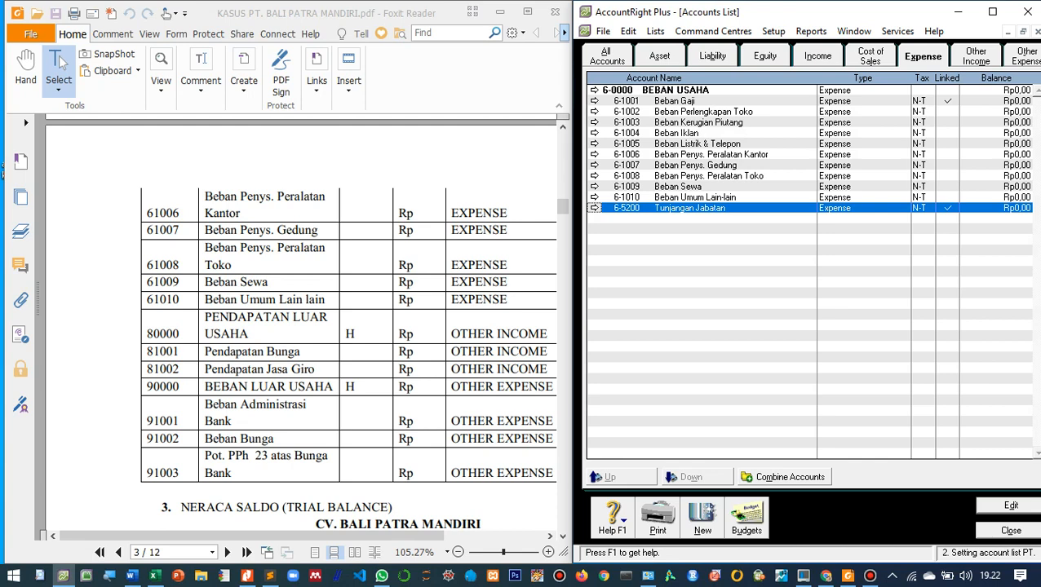
- Rename the Other Income header account as PENDAPATAN LUAR USAHA
{"action": "left_click", "coordinate": [976, 56]}
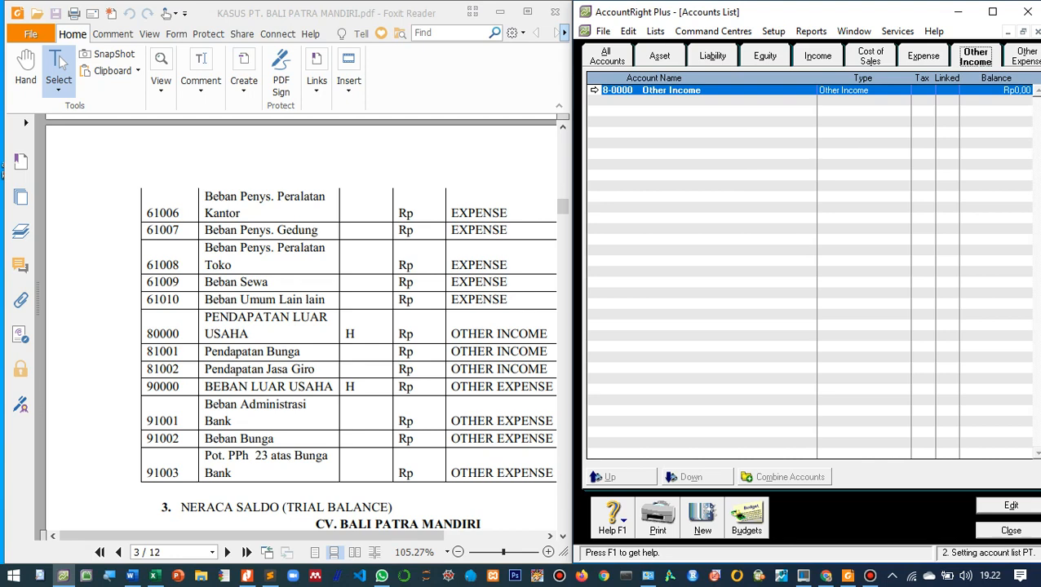
{"action": "left_click", "coordinate": [594, 90]}
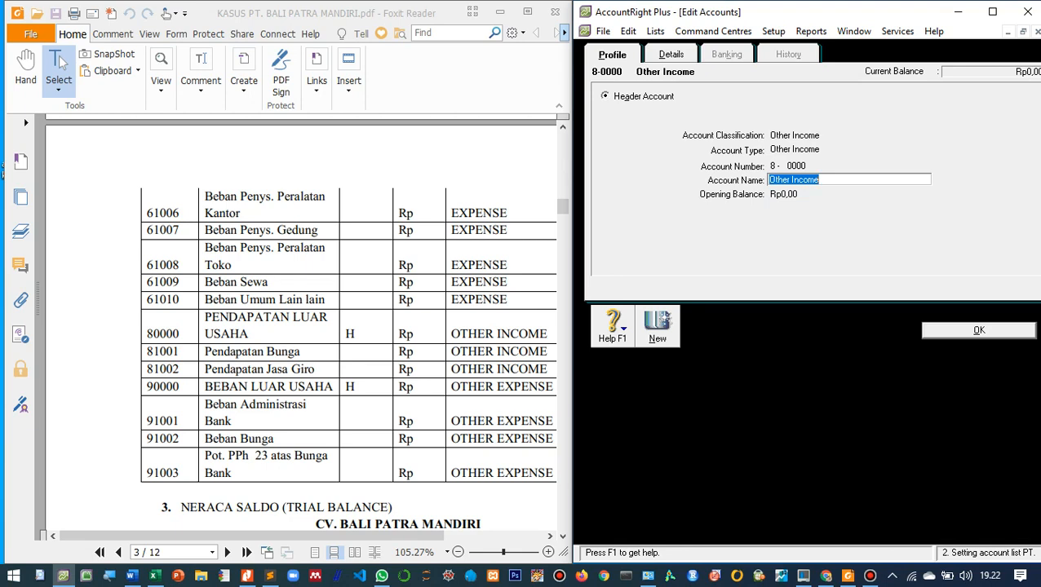
{"action": "type", "text": "PENDAPATAN LUAR USAH"}
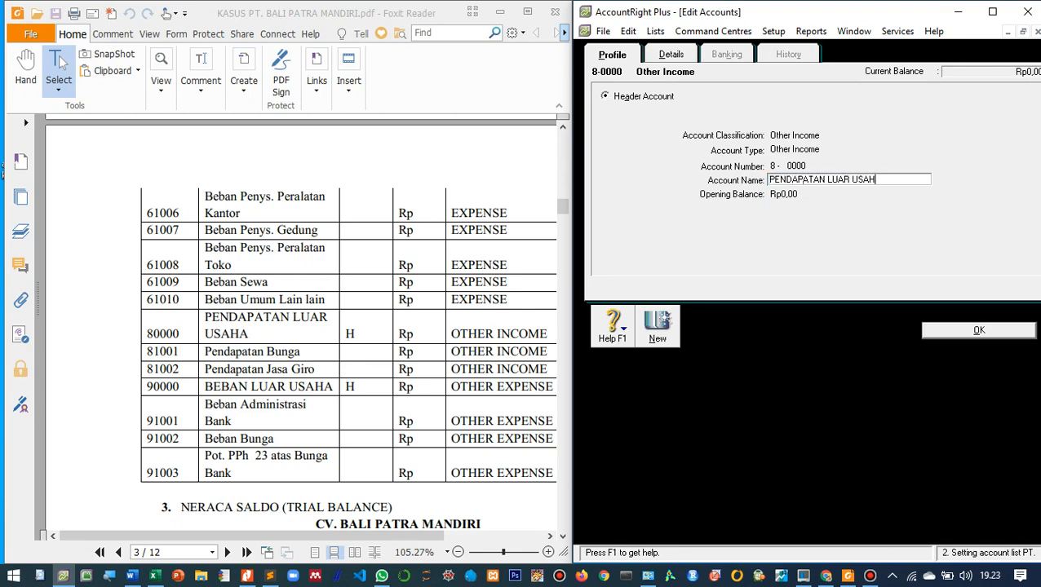
{"action": "type", "text": "A"}
{"action": "key", "text": "Return"}
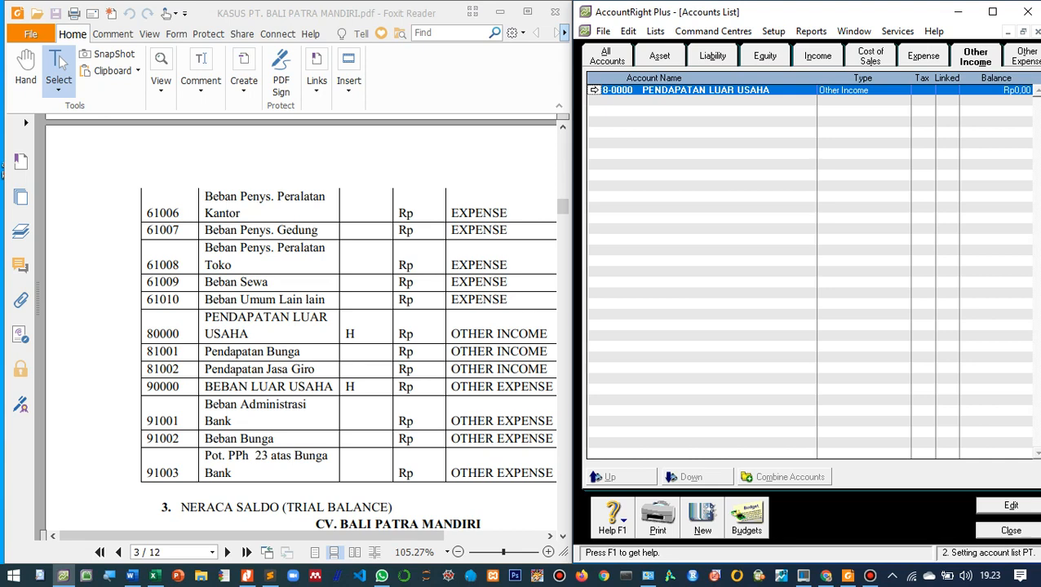
- Create a detail other income account numbered 8-1001 and named Pendapatan Bunga
{"action": "key", "text": "ctrl+n"}
{"action": "type", "text": "1001"}
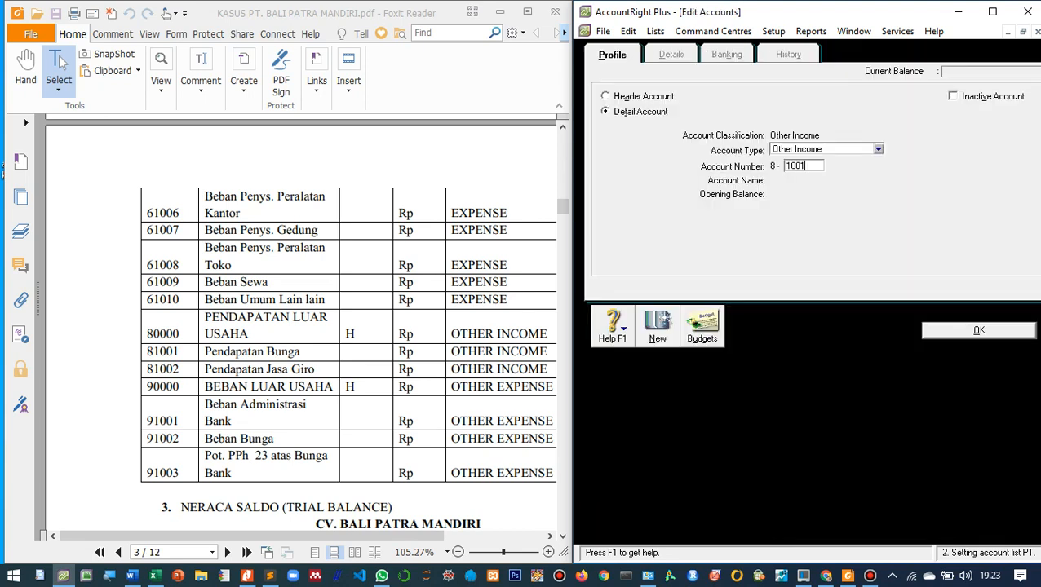
{"action": "key", "text": "Tab"}
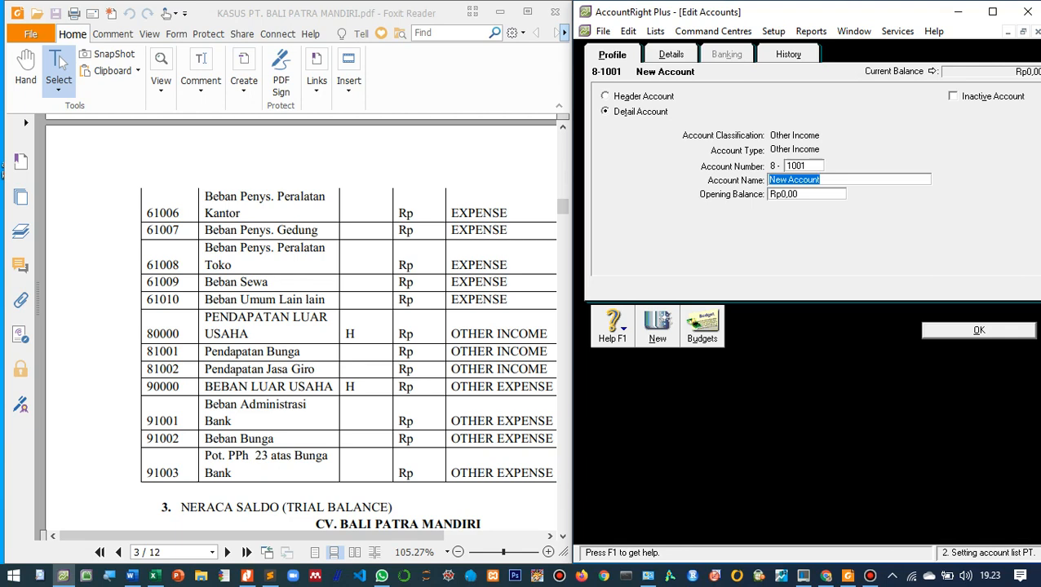
{"action": "type", "text": "Pendapatan Bunga"}
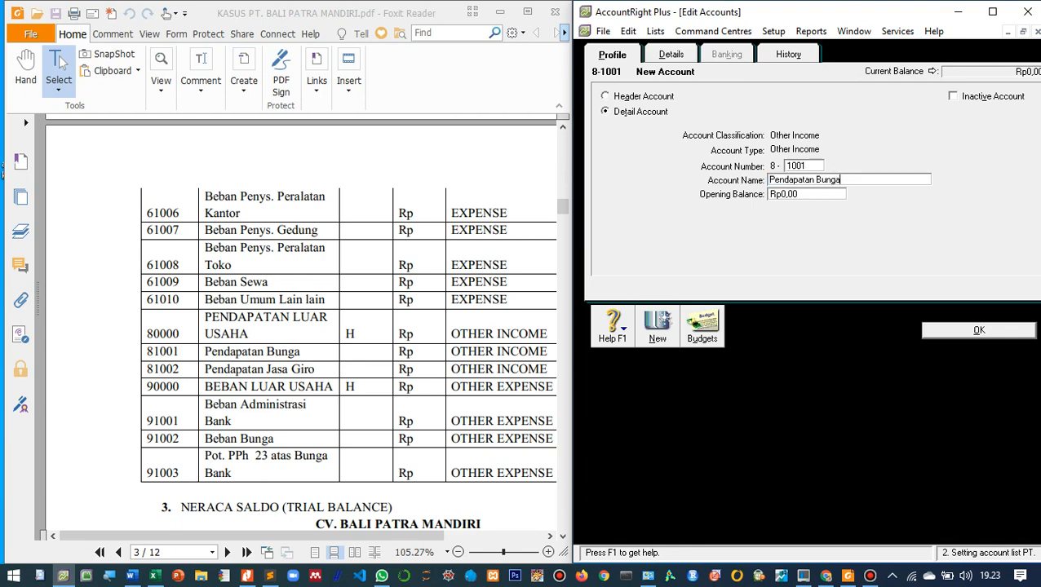
{"action": "key", "text": "Return"}
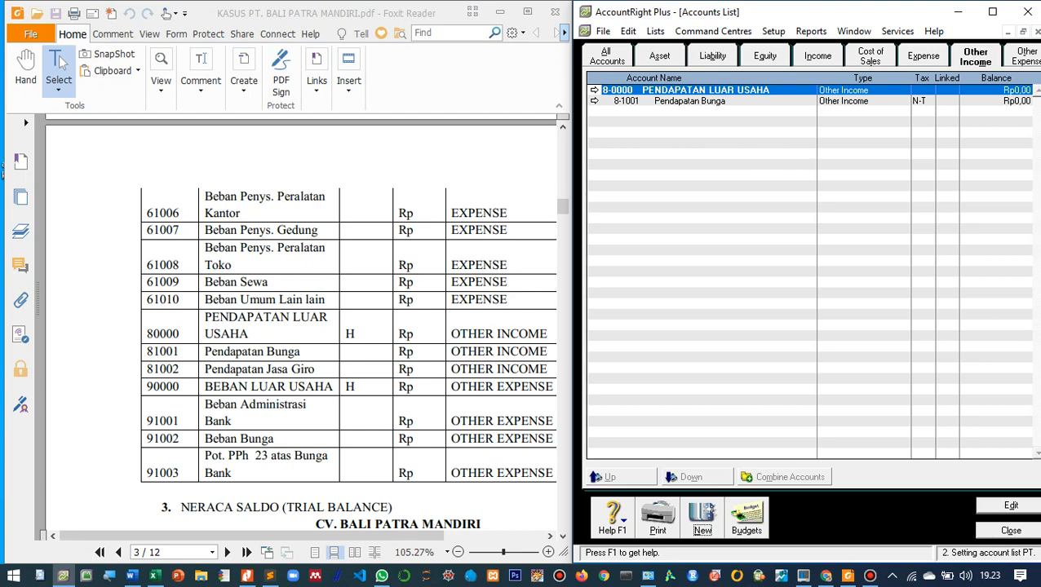
- Create a detail other income account numbered 8-1002 and named Pendapatan Jasa Giro
{"action": "key", "text": "ctrl+n"}
{"action": "type", "text": "1002"}
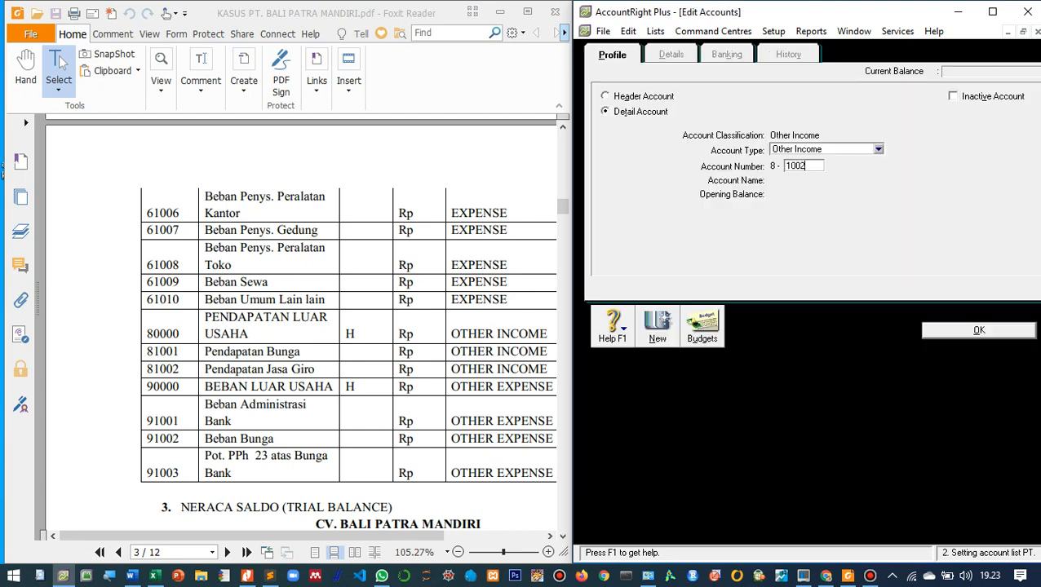
{"action": "key", "text": "Tab"}
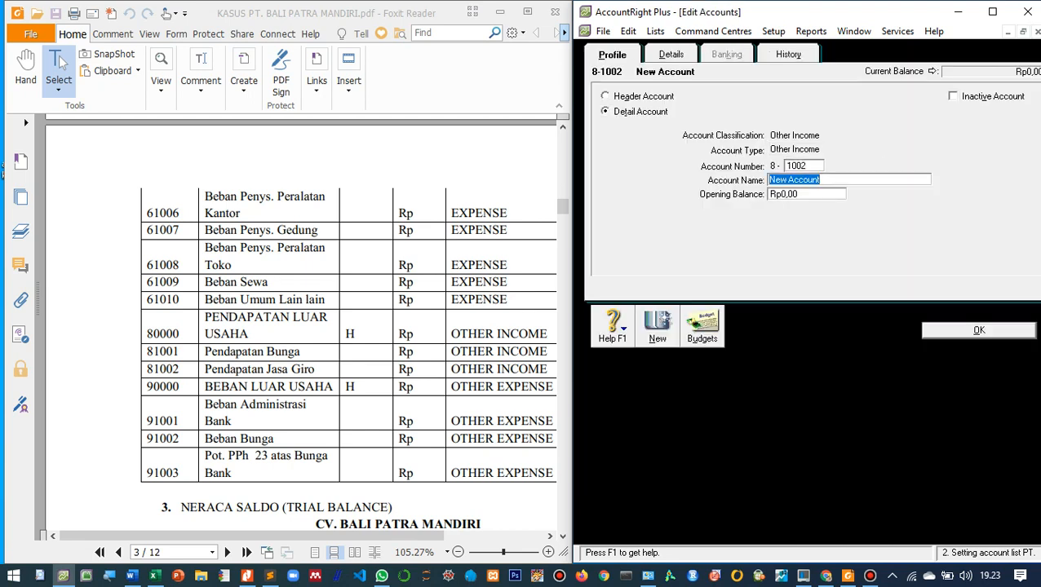
{"action": "type", "text": "Pendapatan Jasa Giro"}
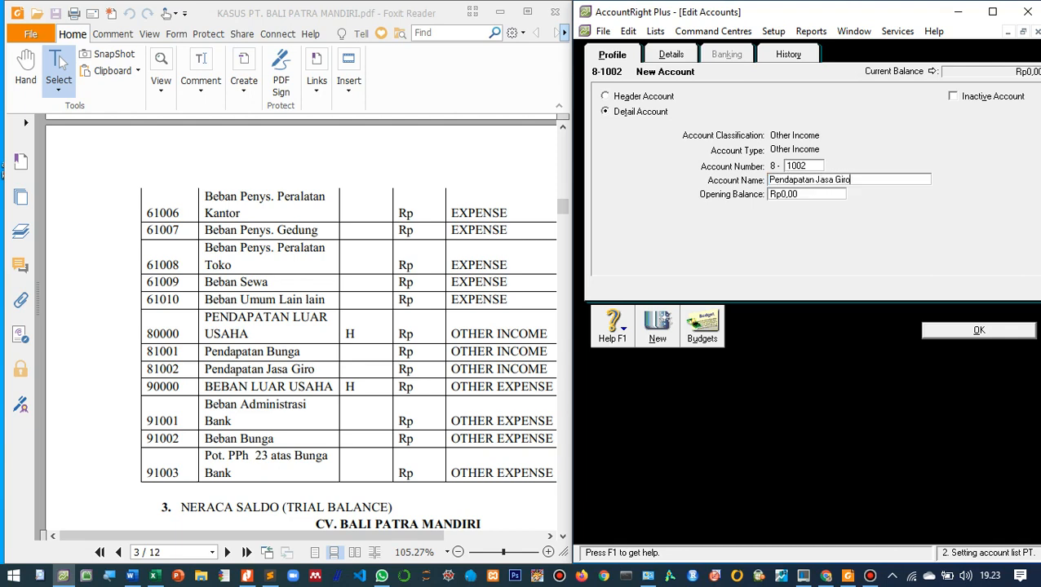
{"action": "key", "text": "Return"}
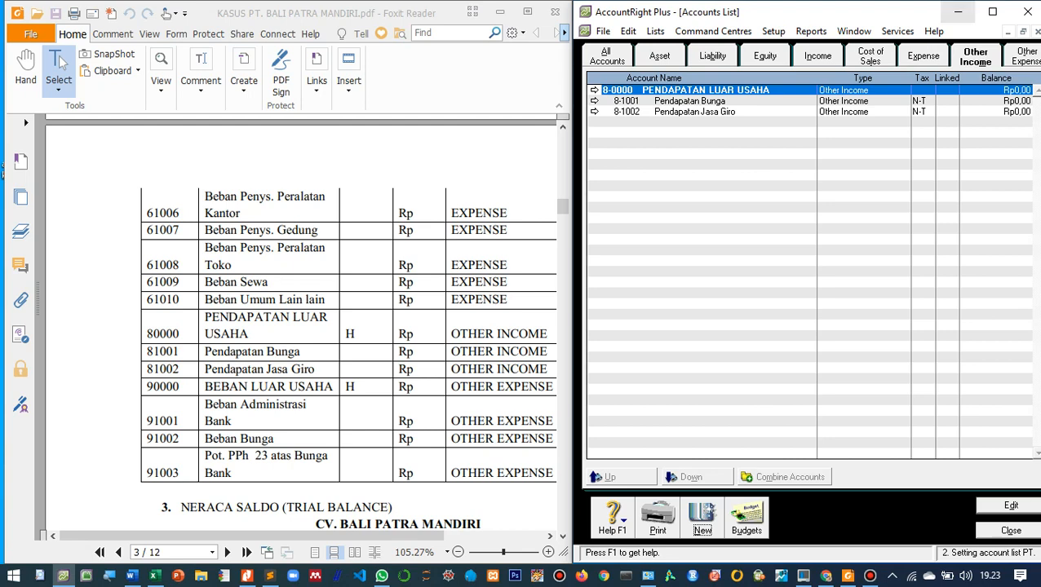
- Rename the Other Expenses header account as BEBAN LUAR USAHA
{"action": "left_click", "coordinate": [1025, 57]}
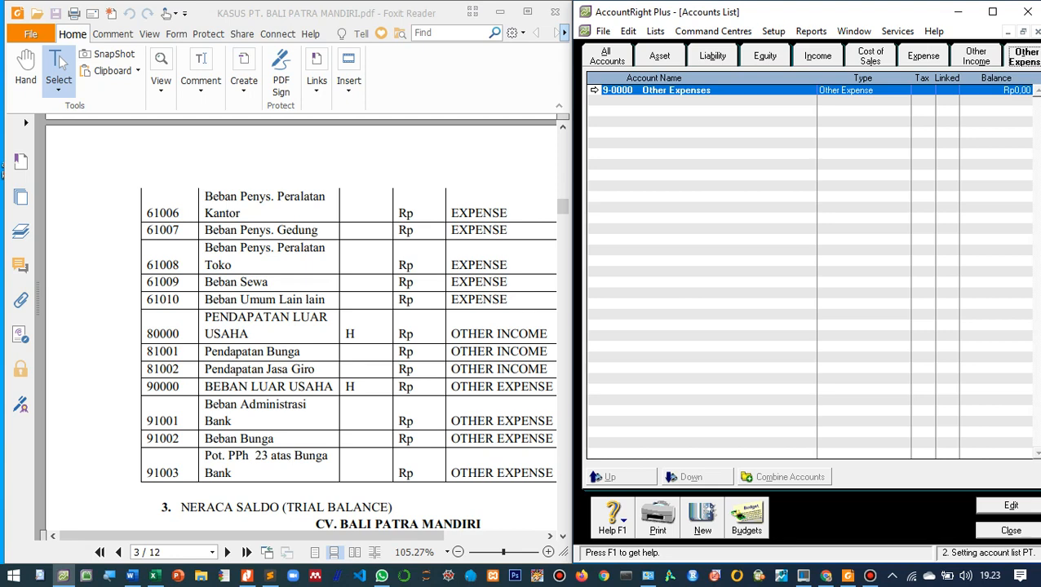
{"action": "left_click", "coordinate": [593, 90]}
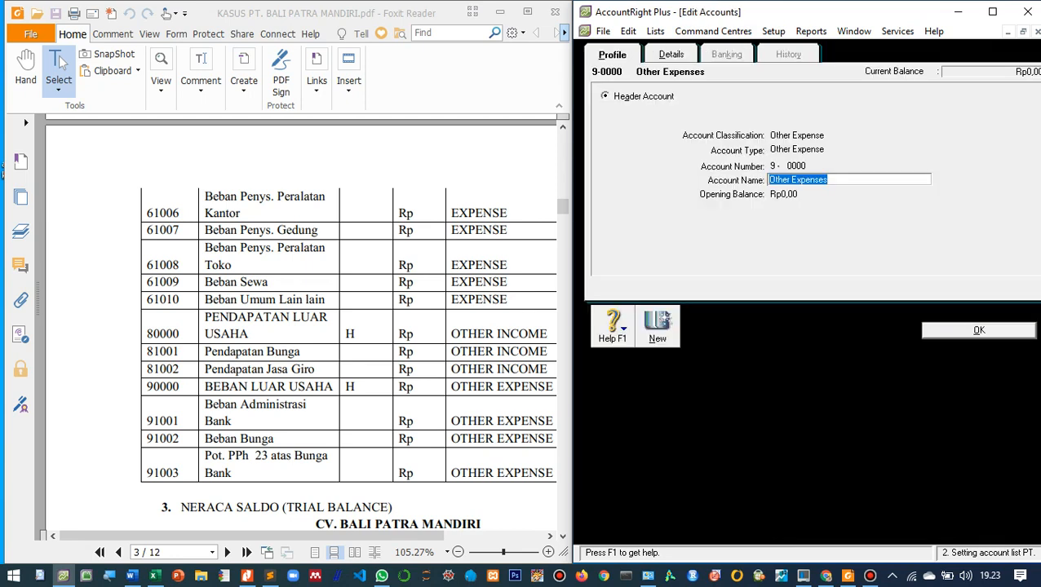
{"action": "type", "text": "BEB"}
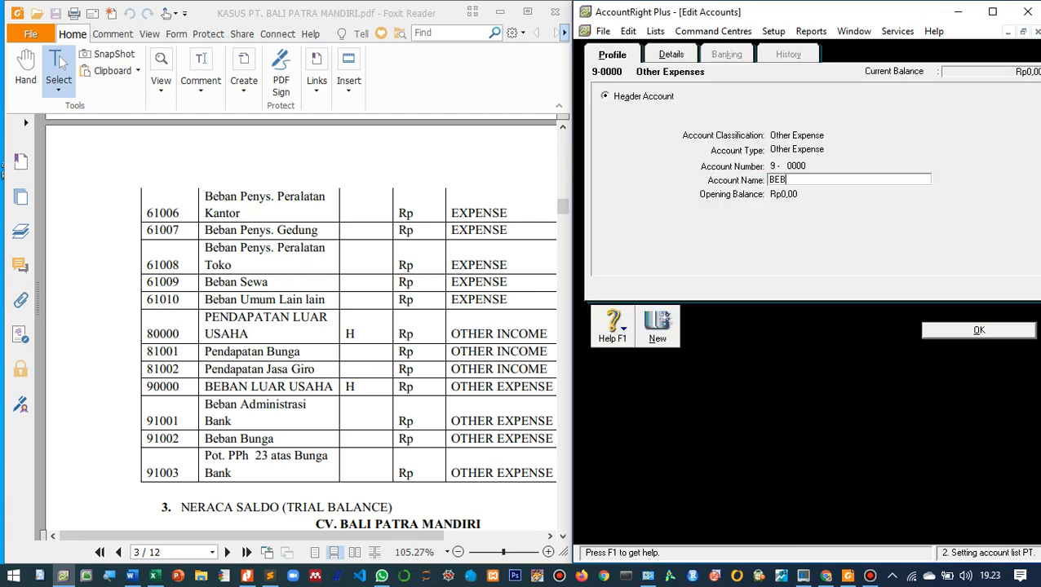
{"action": "type", "text": "AN LUAR USAHA"}
{"action": "key", "text": "Return"}
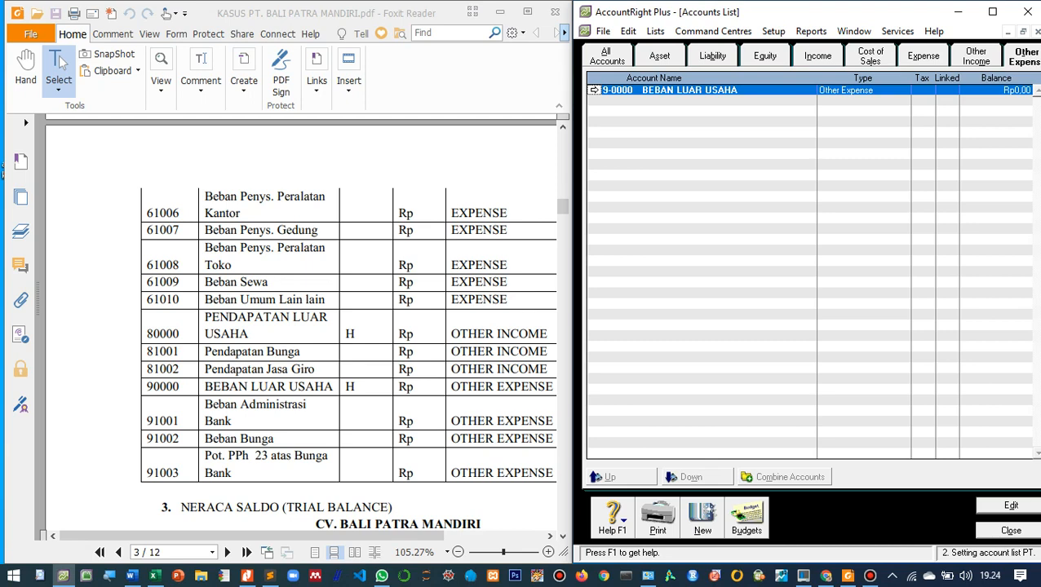
- Create a detail other expense account numbered 9-1001 and named Beban Administrasi Bank
{"action": "key", "text": "alt+n"}
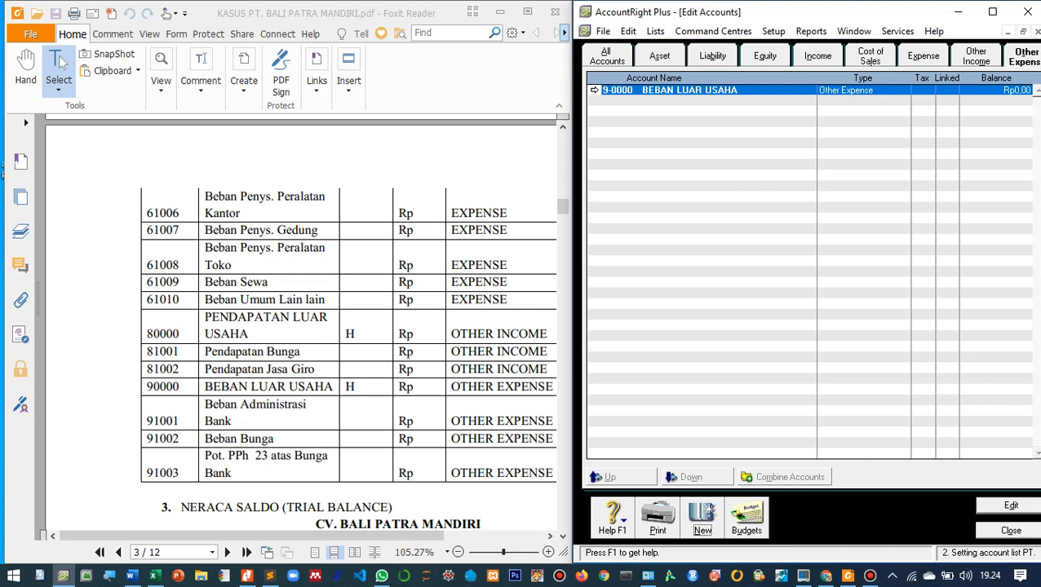
{"action": "type", "text": "1001"}
{"action": "key", "text": "Tab"}
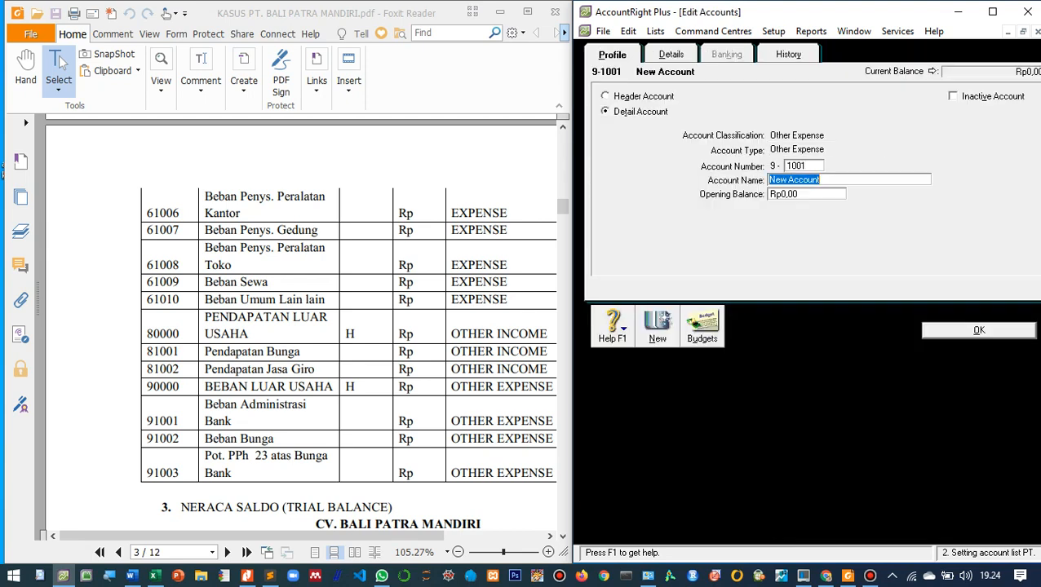
{"action": "type", "text": "bEBA"}
{"action": "key", "text": "BackSpace"}
{"action": "key", "text": "BackSpace"}
{"action": "key", "text": "BackSpace"}
{"action": "key", "text": "BackSpace"}
{"action": "type", "text": "bEB"}
{"action": "key", "text": "BackSpace"}
{"action": "key", "text": "BackSpace"}
{"action": "key", "text": "BackSpace"}
{"action": "type", "text": "Beban Adminis"}
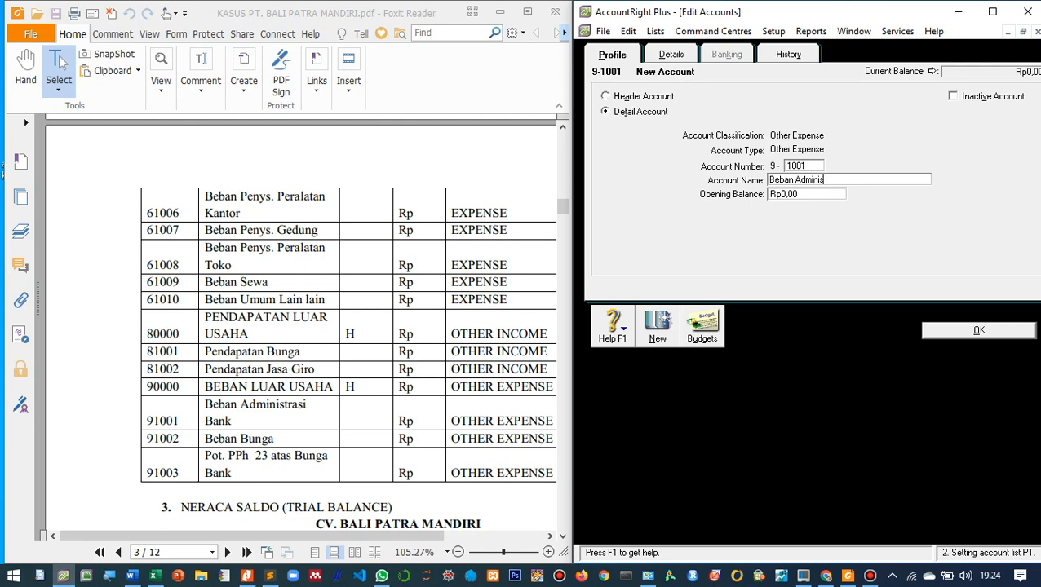
{"action": "type", "text": "trasi"}
{"action": "type", "text": "ank"}
{"action": "key", "text": "Return"}
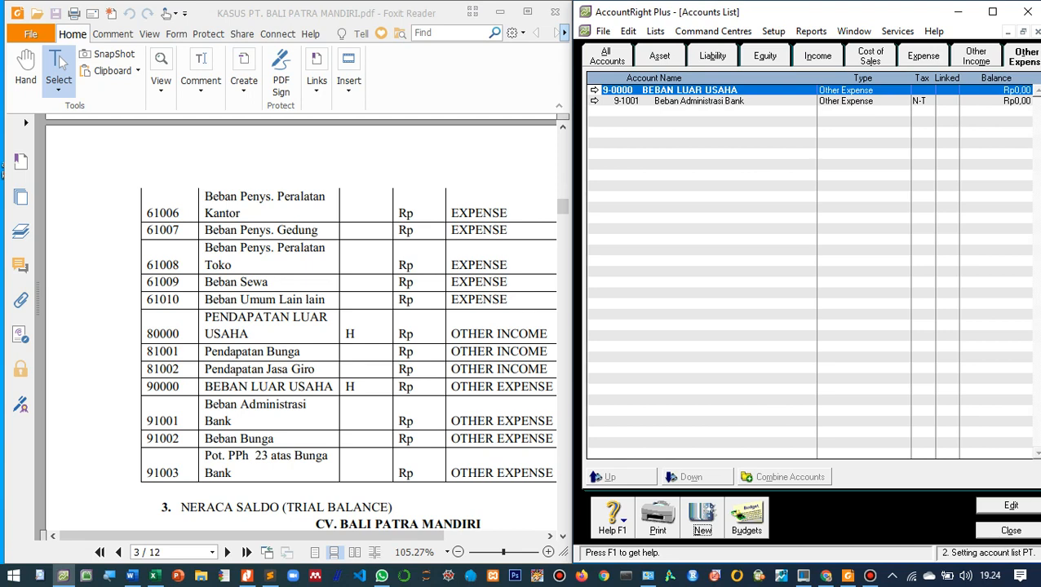
- Create a detail other expense account numbered 9-1002 and named Beban Bunga
{"action": "key", "text": "Return"}
{"action": "type", "text": "1002"}
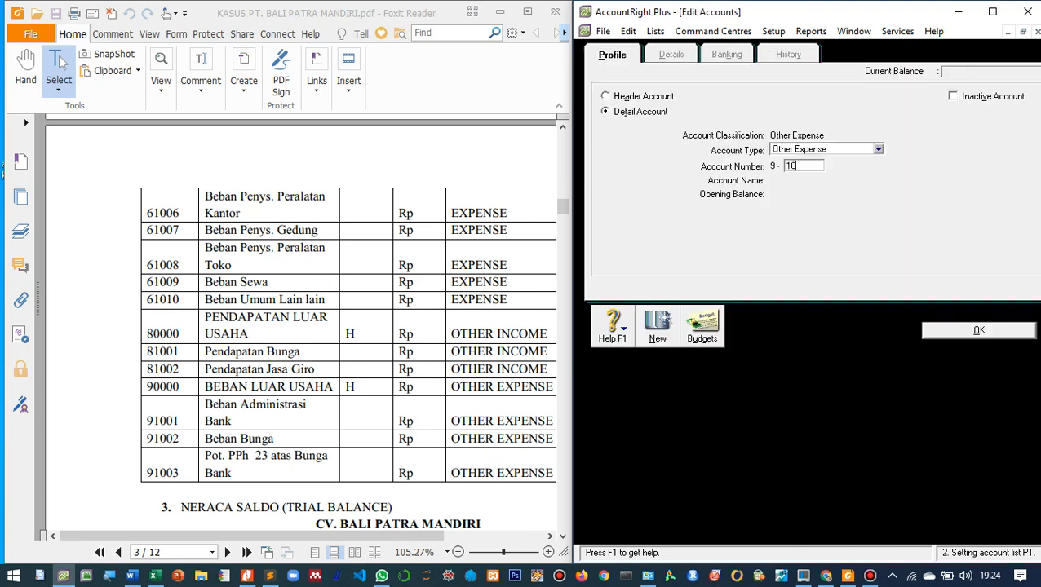
{"action": "key", "text": "Tab"}
{"action": "type", "text": "Be"}
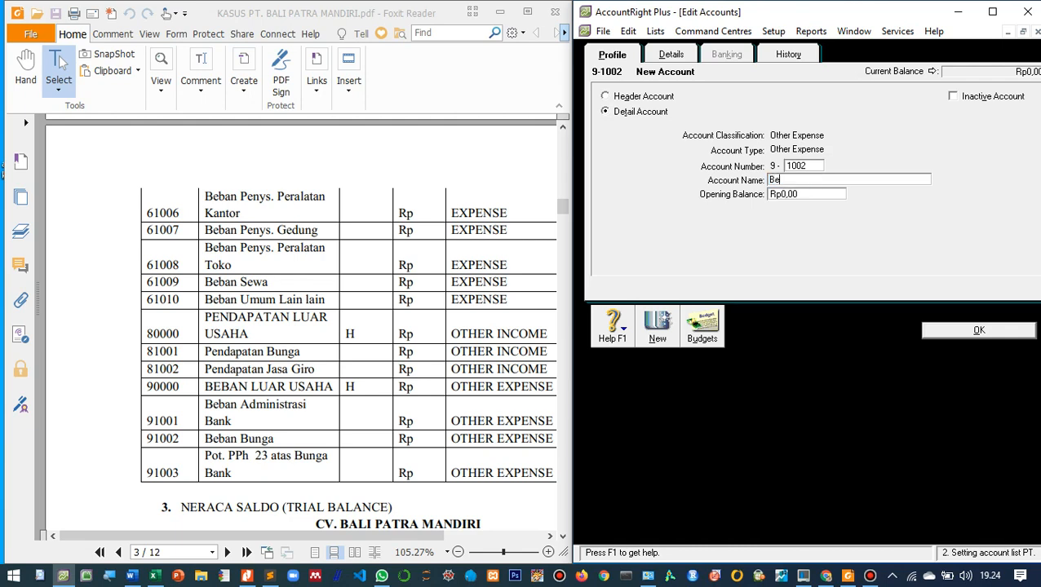
{"action": "type", "text": "ban Bunga"}
{"action": "key", "text": "Return"}
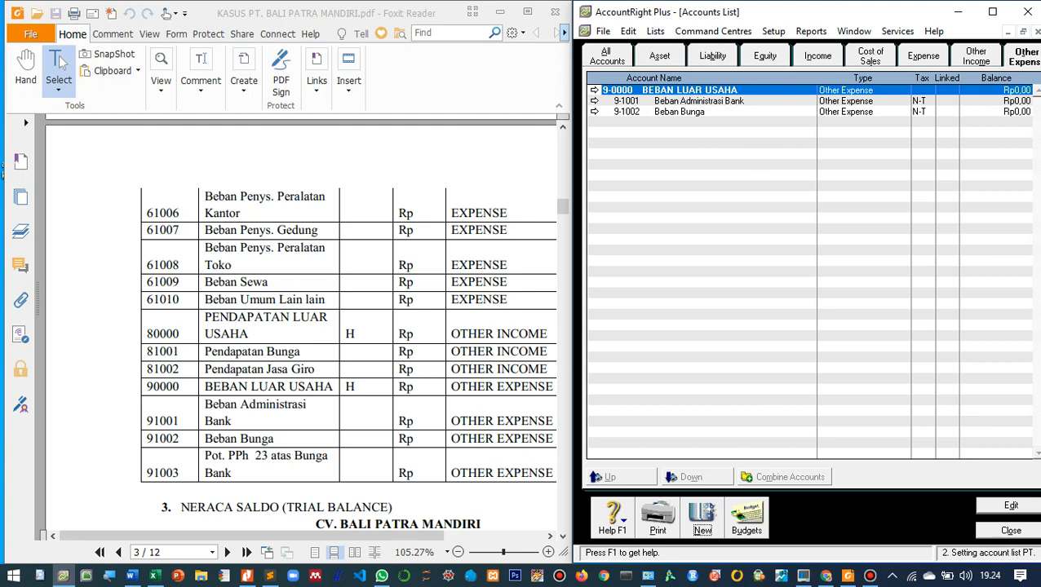
- Create a detail other expense account numbered 9-1003 and named Pot. PPh 23 atas Bunga Bank
{"action": "key", "text": "alt+n"}
{"action": "type", "text": "1003"}
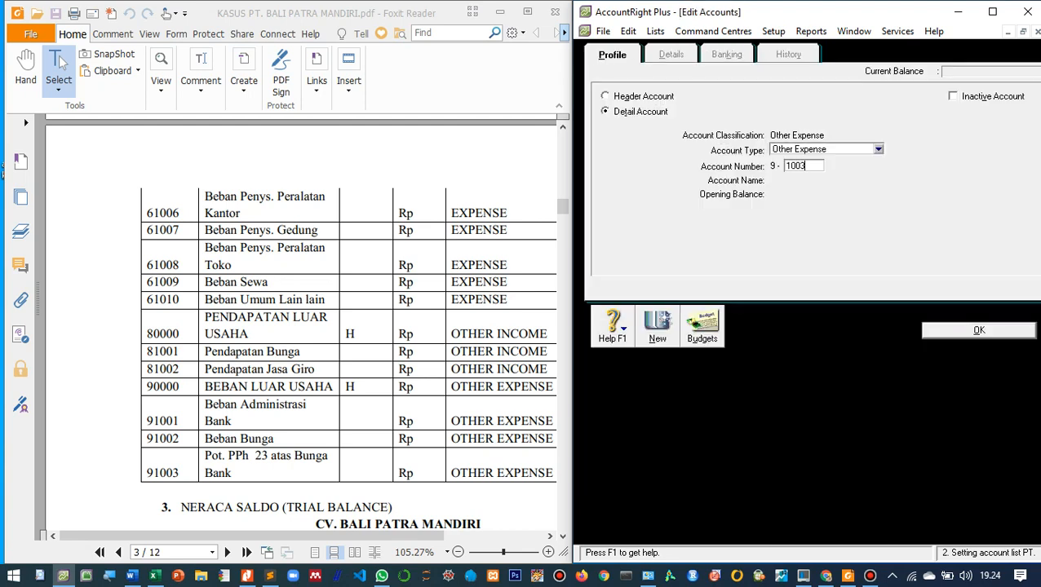
{"action": "key", "text": "Tab"}
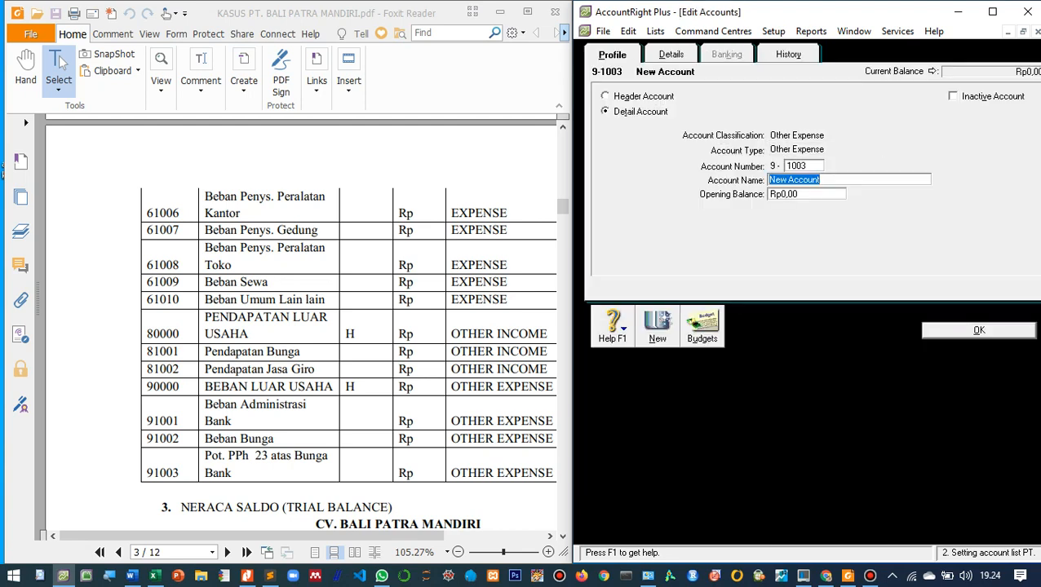
{"action": "type", "text": "Pot. PPh 23 atas Bunga Bank"}
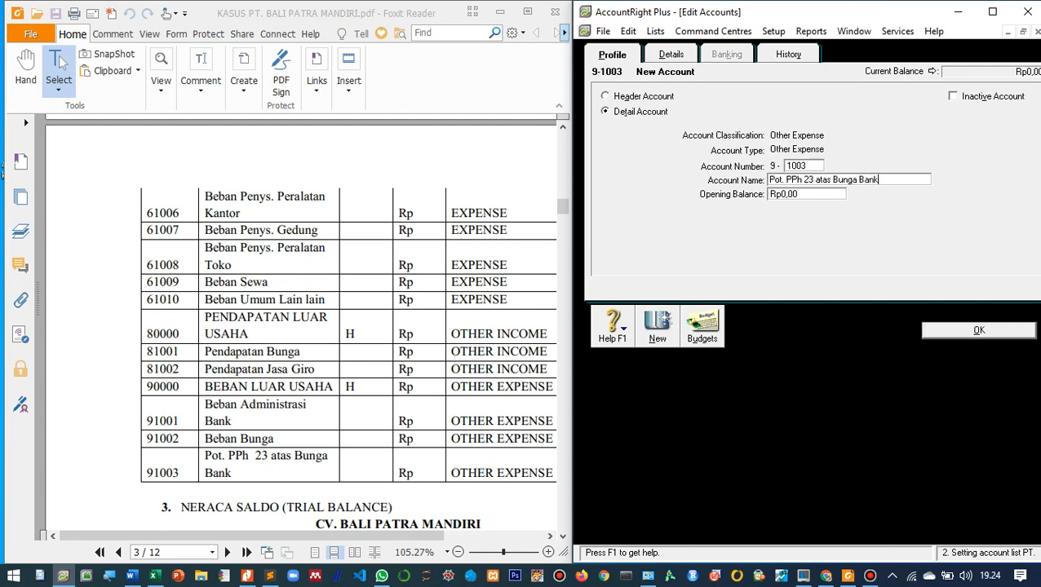
{"action": "key", "text": "Return"}
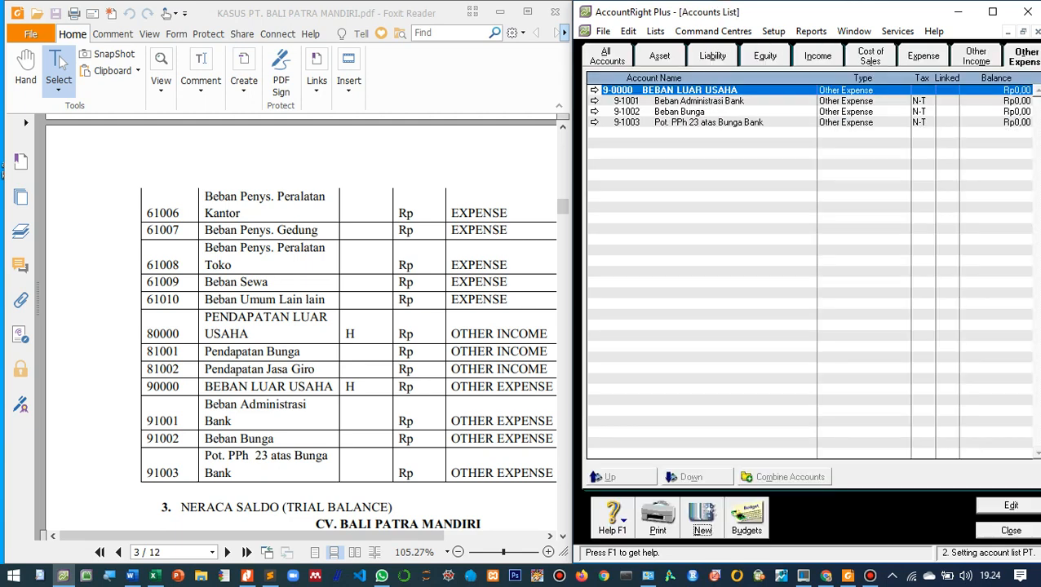
- Examine the Neraca Saldo trial balance per 30 November 2015 in the case PDF, from its first row to its totals
{"action": "scroll", "coordinate": [301, 326], "scroll_direction": "down", "scroll_amount": 3}
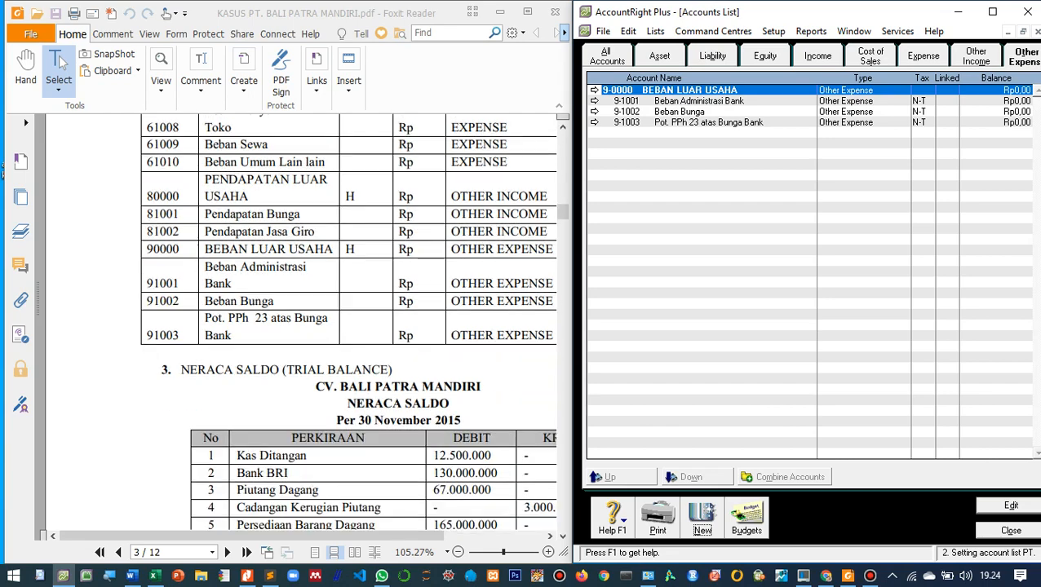
{"action": "scroll", "coordinate": [349, 322], "scroll_direction": "down", "scroll_amount": 3}
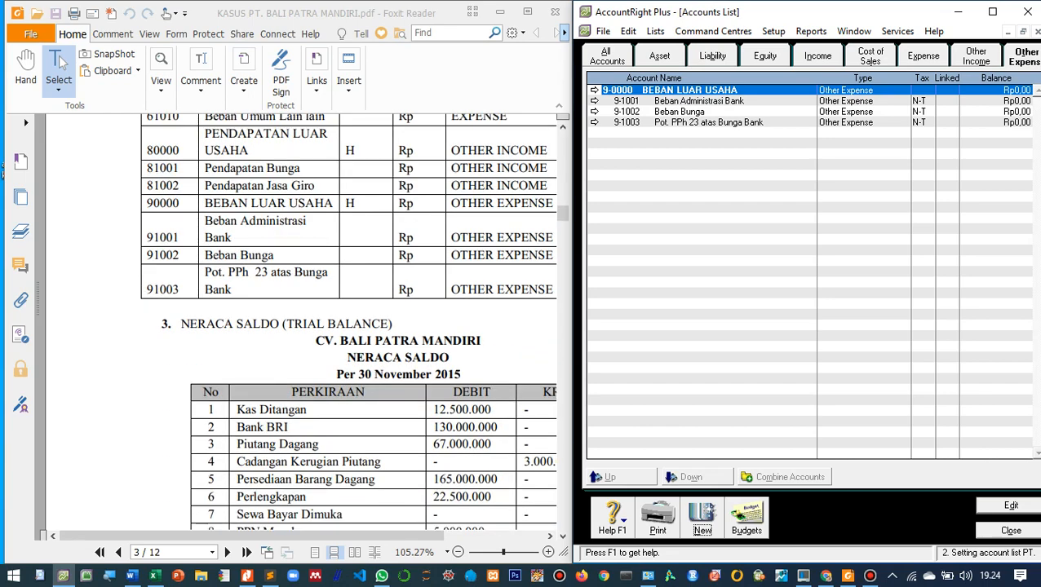
{"action": "scroll", "coordinate": [348, 326], "scroll_direction": "down", "scroll_amount": 2}
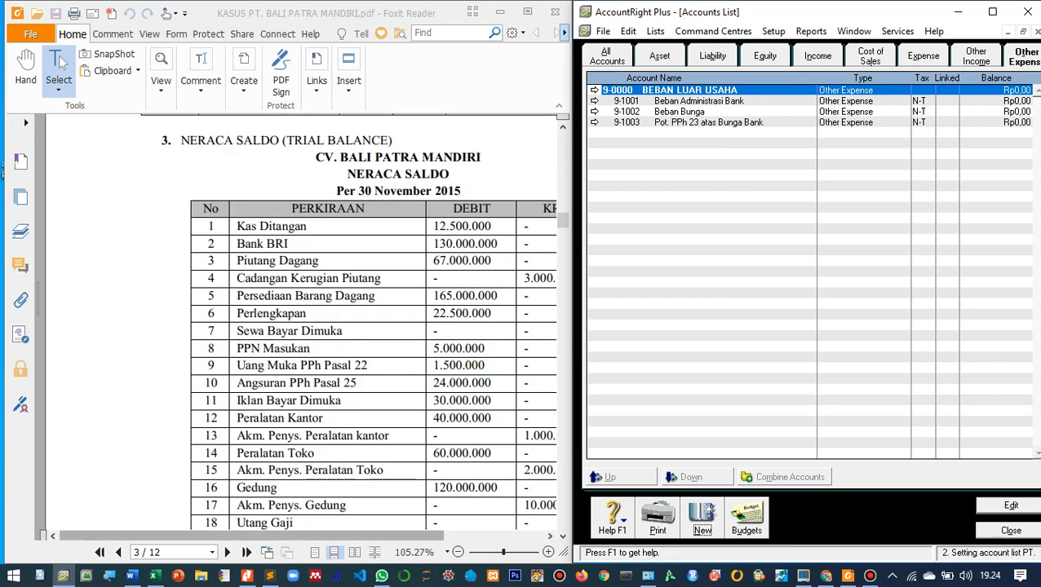
{"action": "scroll", "coordinate": [298, 326], "scroll_direction": "right", "scroll_amount": 3}
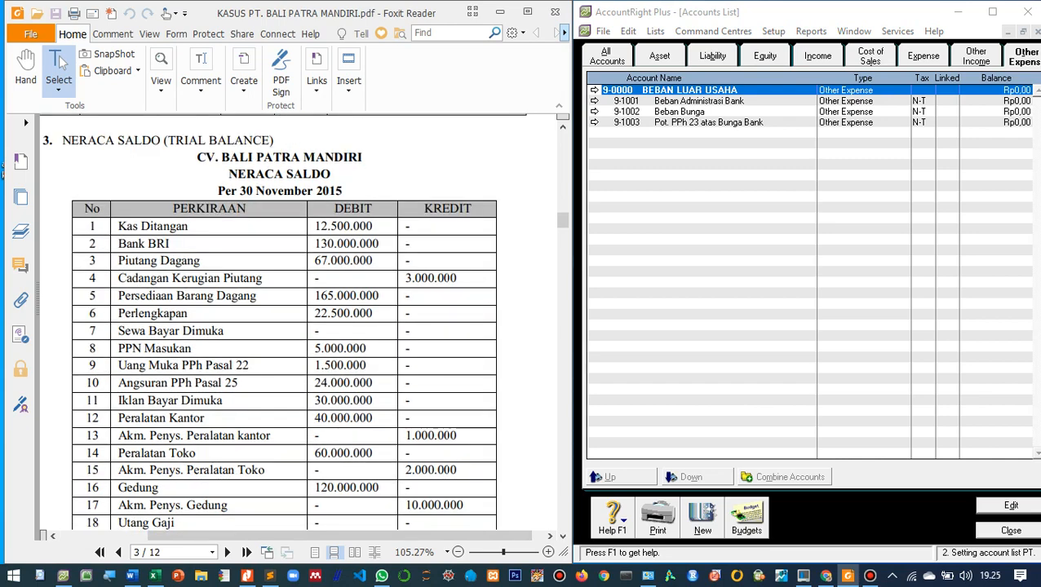
{"action": "scroll", "coordinate": [297, 326], "scroll_direction": "down", "scroll_amount": 15}
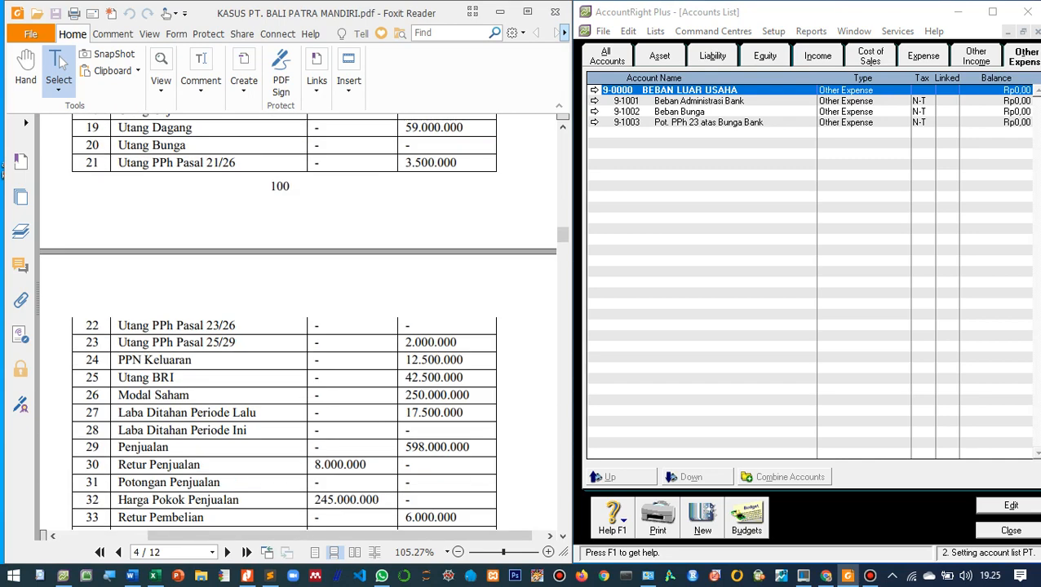
{"action": "scroll", "coordinate": [298, 326], "scroll_direction": "down", "scroll_amount": 3}
{"action": "scroll", "coordinate": [297, 327], "scroll_direction": "up", "scroll_amount": 3}
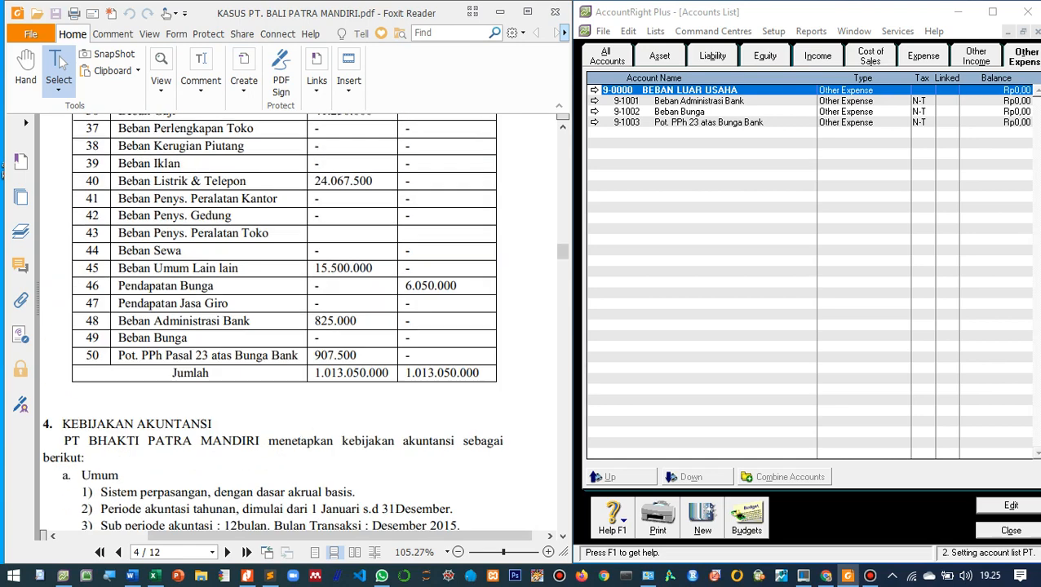
{"action": "scroll", "coordinate": [284, 327], "scroll_direction": "up", "scroll_amount": 15}
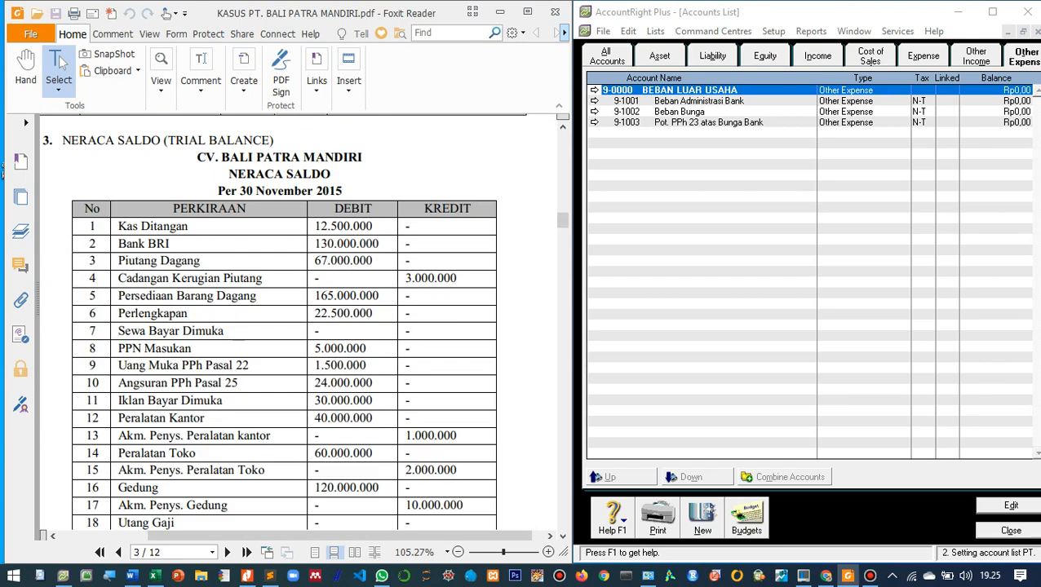
{"action": "scroll", "coordinate": [284, 326], "scroll_direction": "up", "scroll_amount": 2}
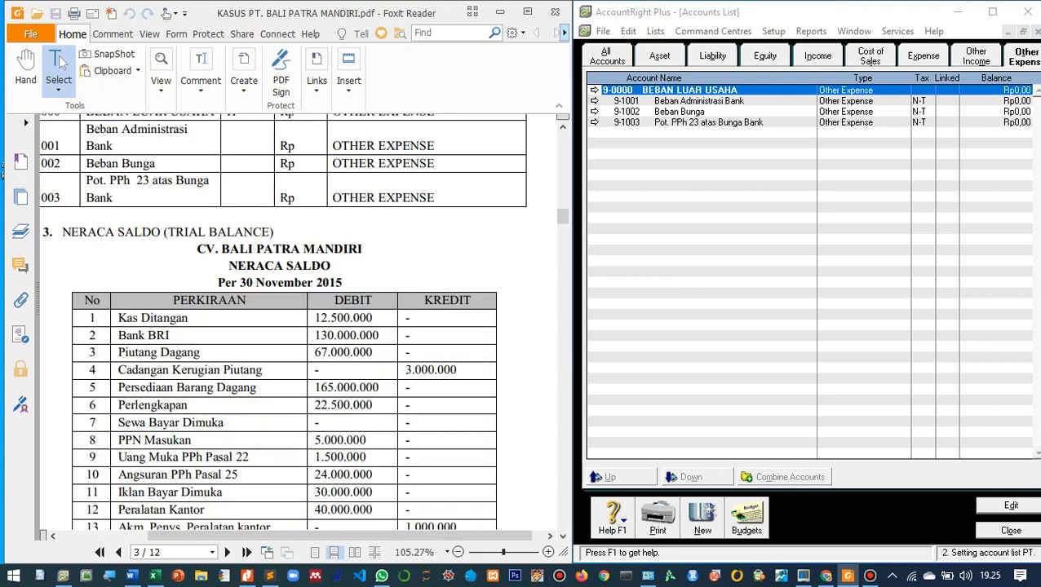
- Close the accounts list and start a general journal entry dated 01/12/2015
{"action": "left_click", "coordinate": [1011, 530]}
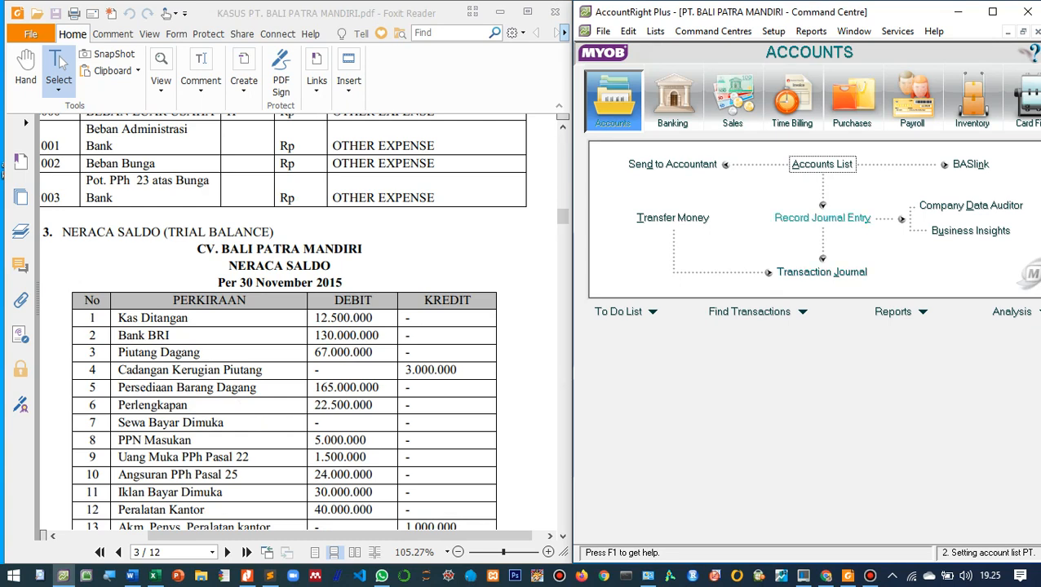
{"action": "left_click", "coordinate": [822, 217]}
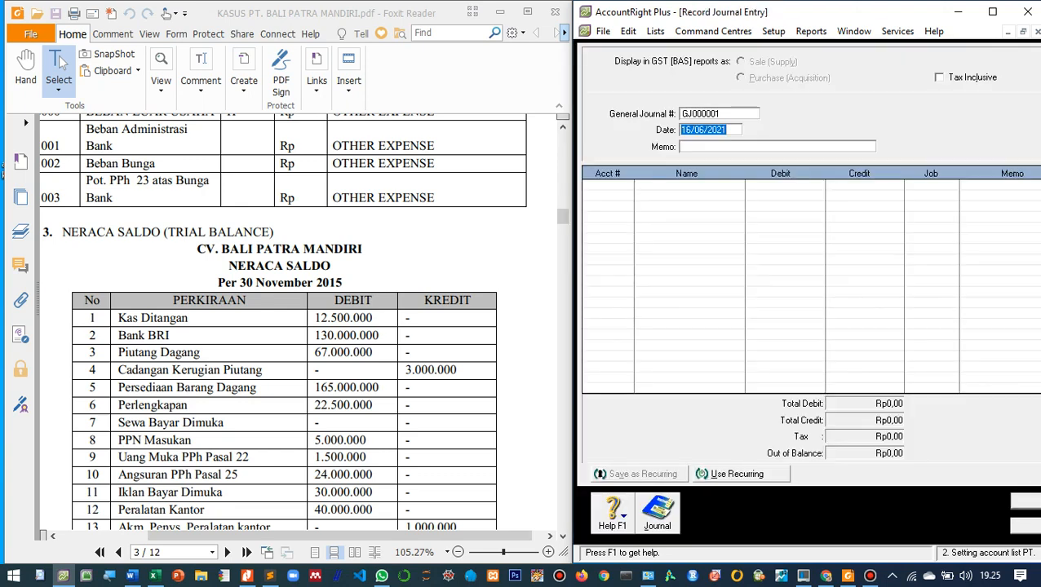
{"action": "type", "text": "01/12/2015"}
{"action": "key", "text": "Tab"}
- Set the journal entry's memo to "Neraca Saldo per 30 November 2015", following the trial balance heading in the PDF
{"action": "scroll", "coordinate": [282, 327], "scroll_direction": "up", "scroll_amount": 20}
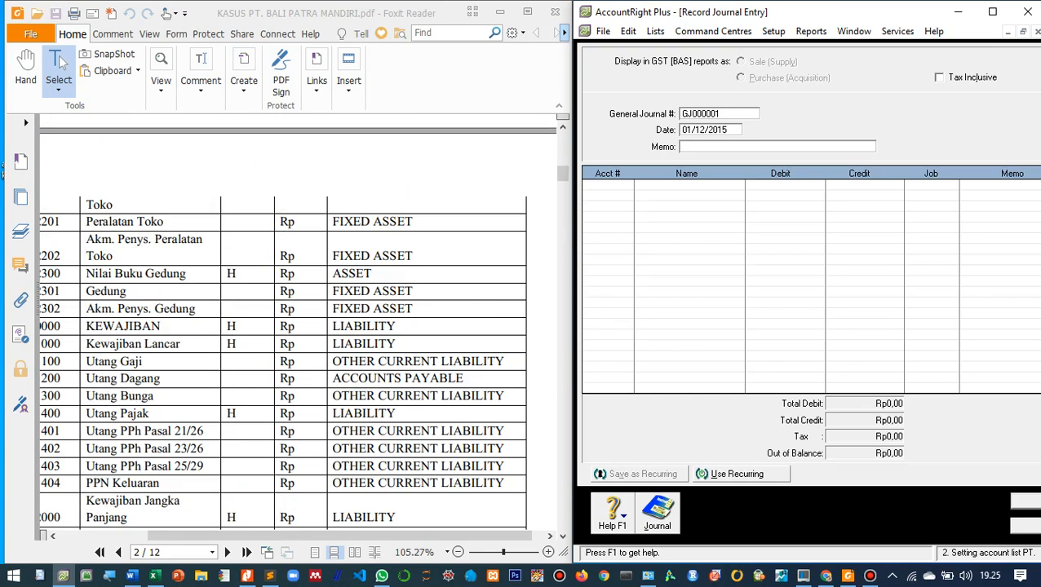
{"action": "scroll", "coordinate": [281, 326], "scroll_direction": "up", "scroll_amount": 8}
{"action": "scroll", "coordinate": [281, 326], "scroll_direction": "down", "scroll_amount": 12}
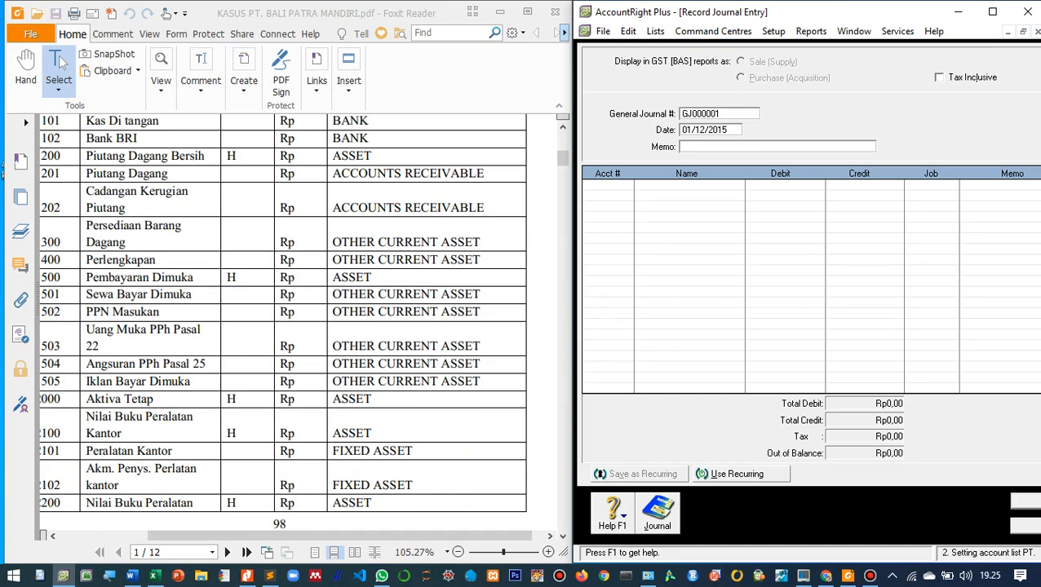
{"action": "scroll", "coordinate": [282, 326], "scroll_direction": "down", "scroll_amount": 15}
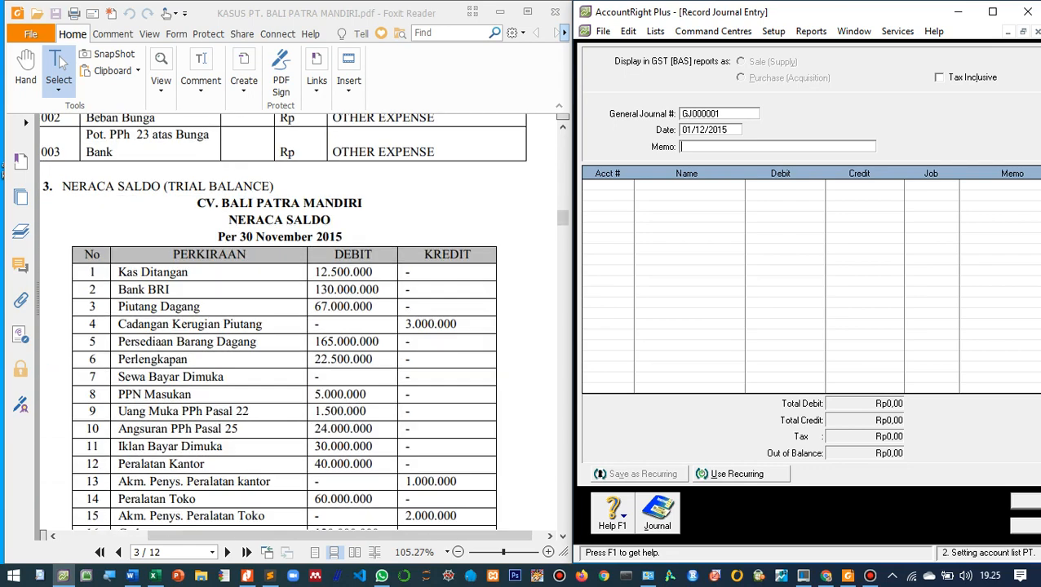
{"action": "scroll", "coordinate": [282, 326], "scroll_direction": "down", "scroll_amount": 1}
{"action": "scroll", "coordinate": [281, 326], "scroll_direction": "up", "scroll_amount": 1}
{"action": "type", "text": "Neraca Saldo per 30 November 2015"}
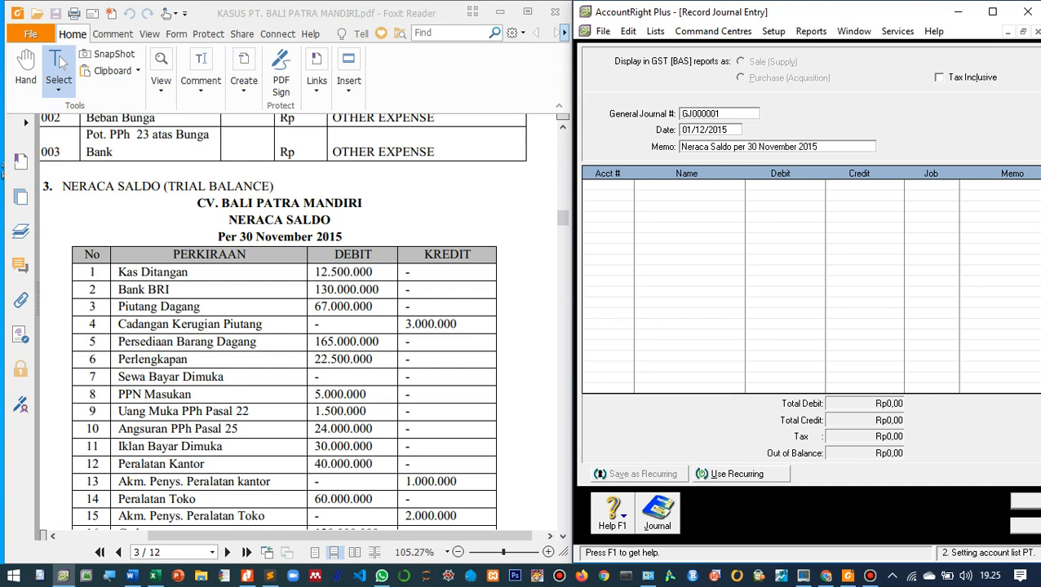
{"action": "key", "text": "Tab"}
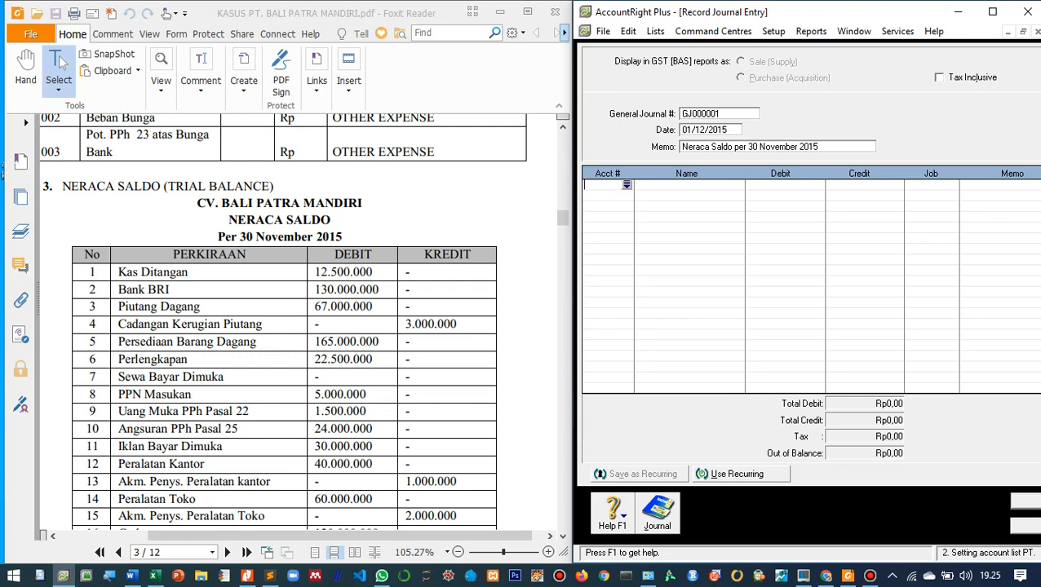
{"action": "key", "text": "Tab"}
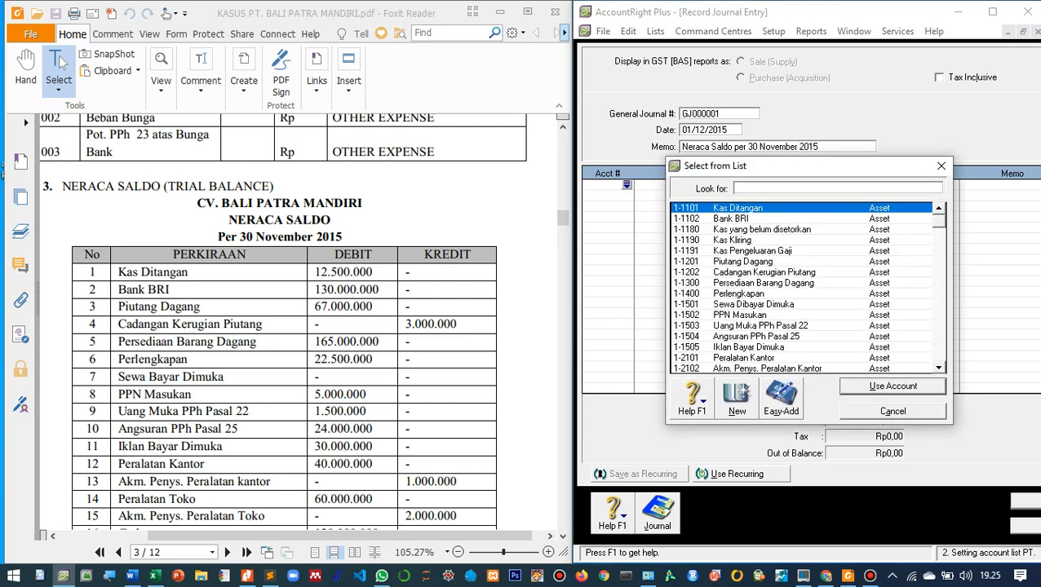
{"action": "key", "text": "Escape"}
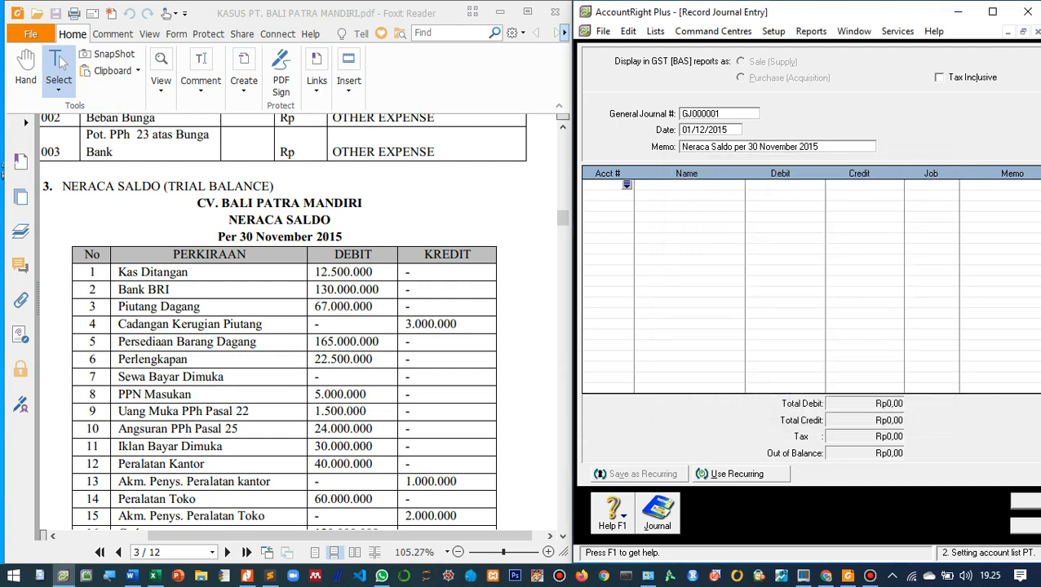
{"action": "key", "text": "shift+Tab"}
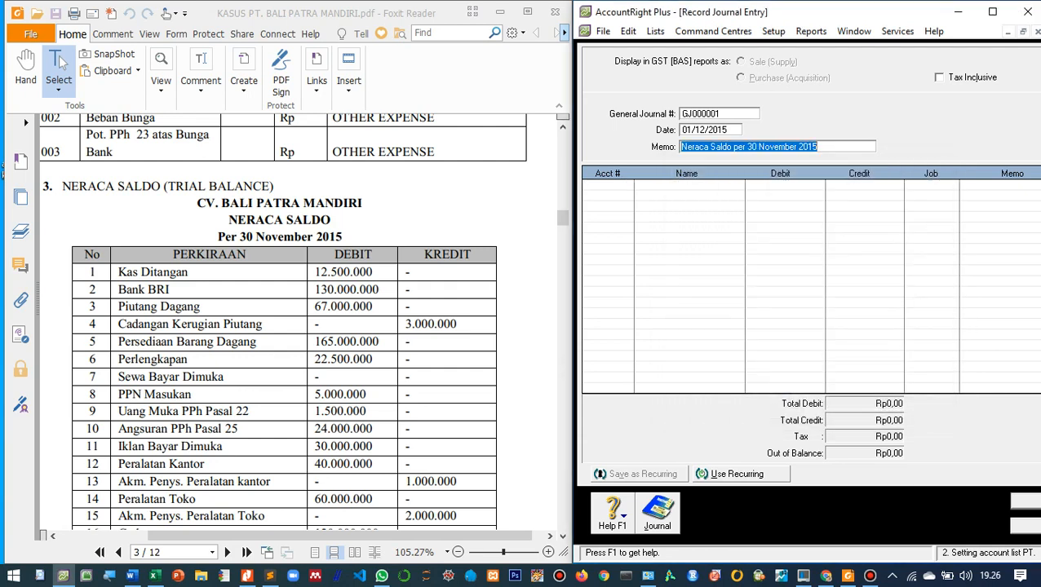
- Enter account 1-1101 Kas Ditangan on the journal's first line with a debit of Rp12.500.000
{"action": "key", "text": "Tab"}
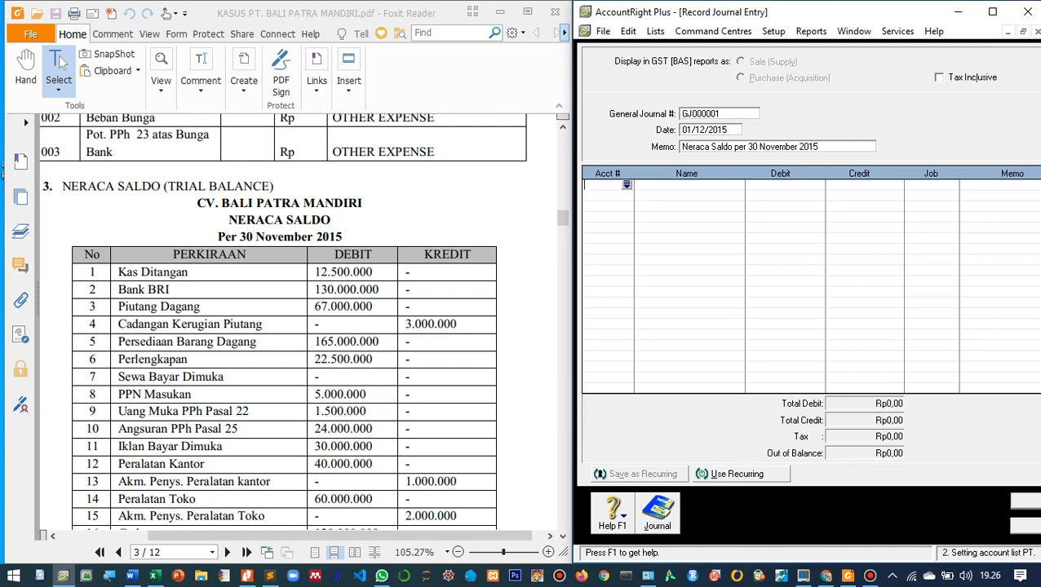
{"action": "key", "text": "Tab"}
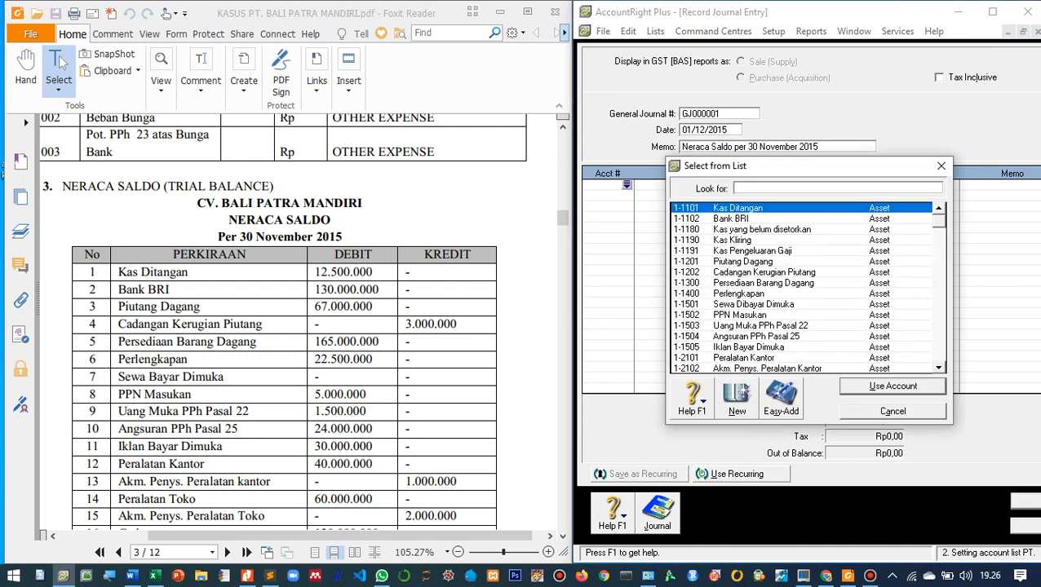
{"action": "key", "text": "Return"}
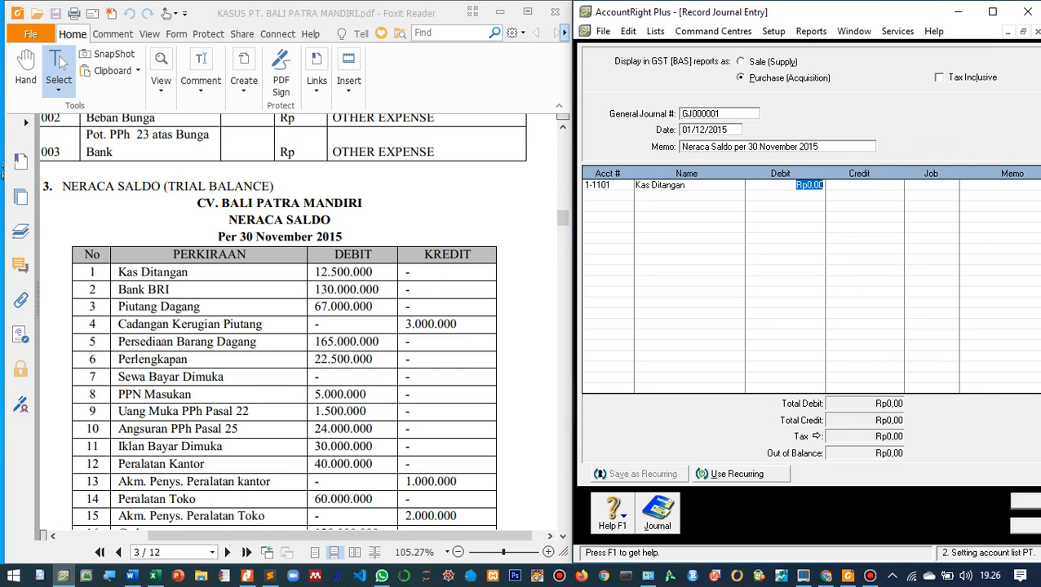
{"action": "type", "text": "12."}
{"action": "type", "text": "500.000"}
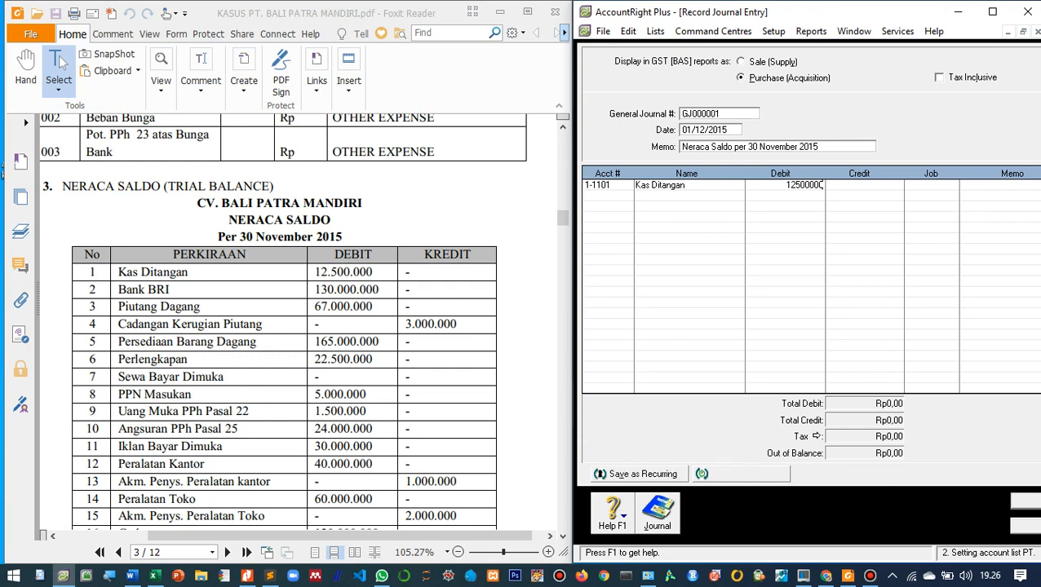
{"action": "key", "text": "Tab"}
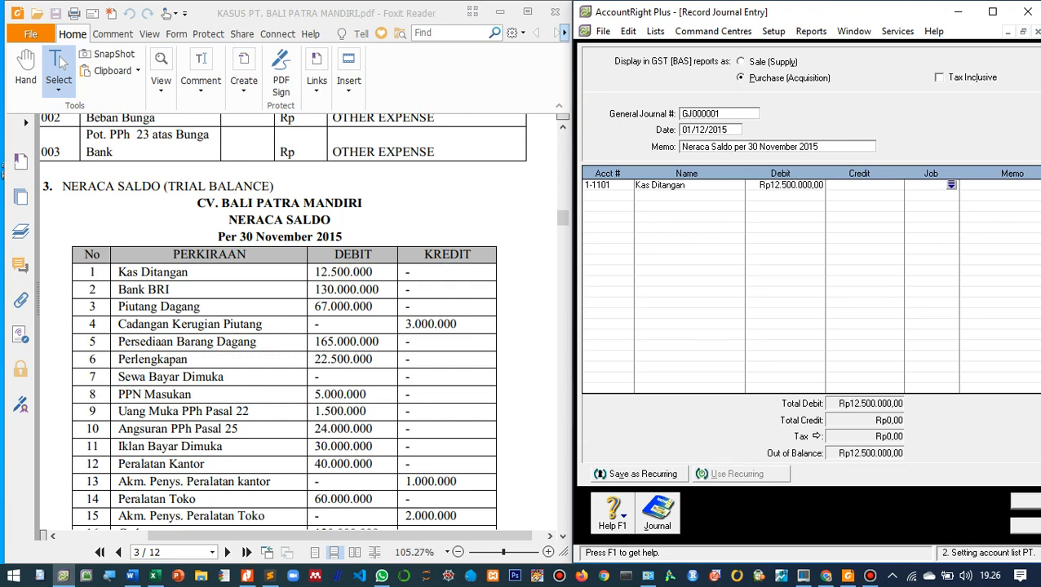
- Add a second journal line for account 1-1102 Bank BRI with a debit of Rp130.000.000
{"action": "key", "text": "Tab"}
{"action": "key", "text": "Tab"}
{"action": "key", "text": "Tab"}
{"action": "key", "text": "Tab"}
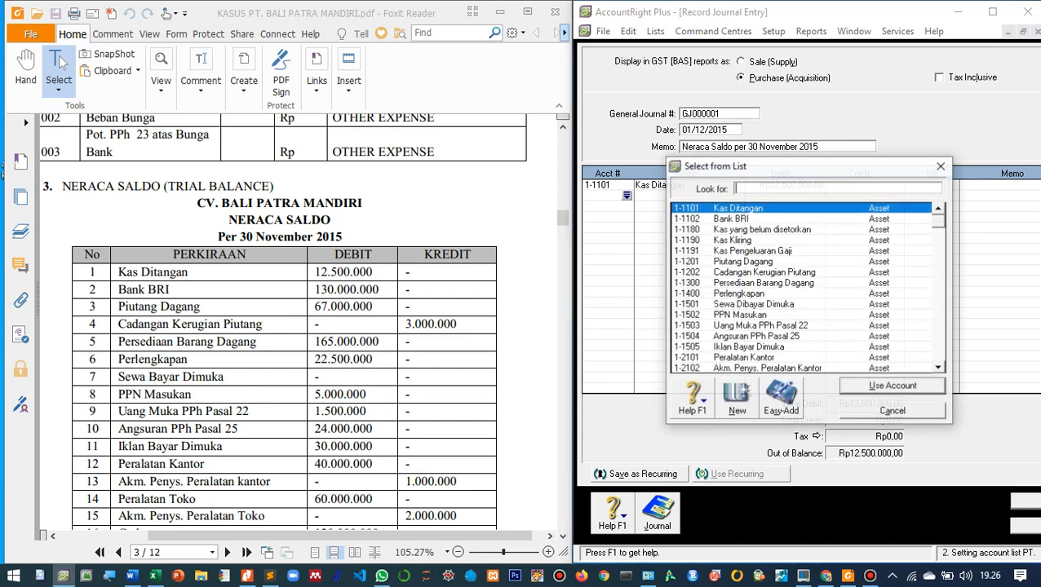
{"action": "key", "text": "Down"}
{"action": "key", "text": "Return"}
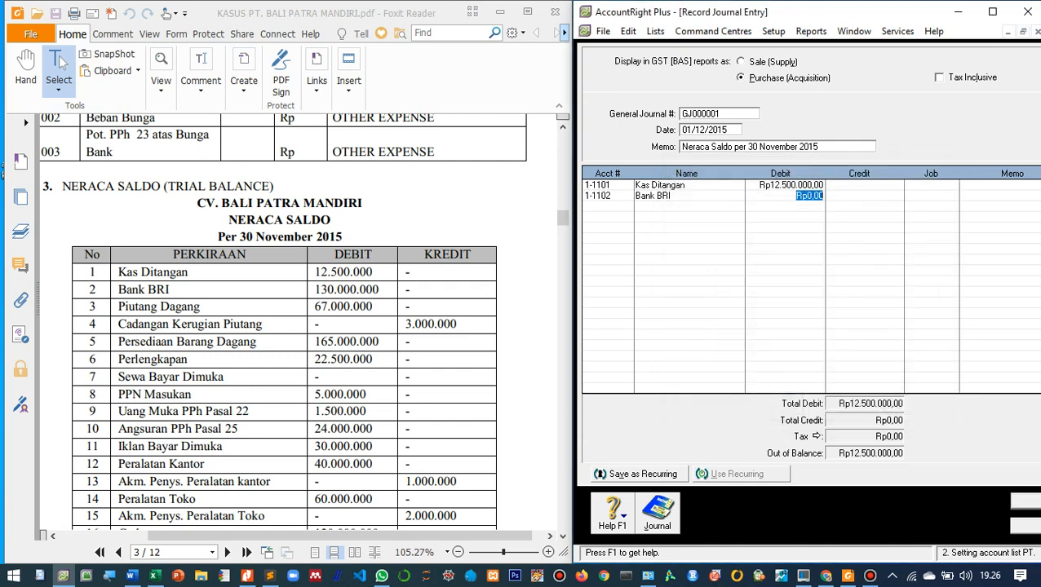
{"action": "type", "text": "130.000."}
{"action": "type", "text": "000000"}
{"action": "key", "text": "Tab"}
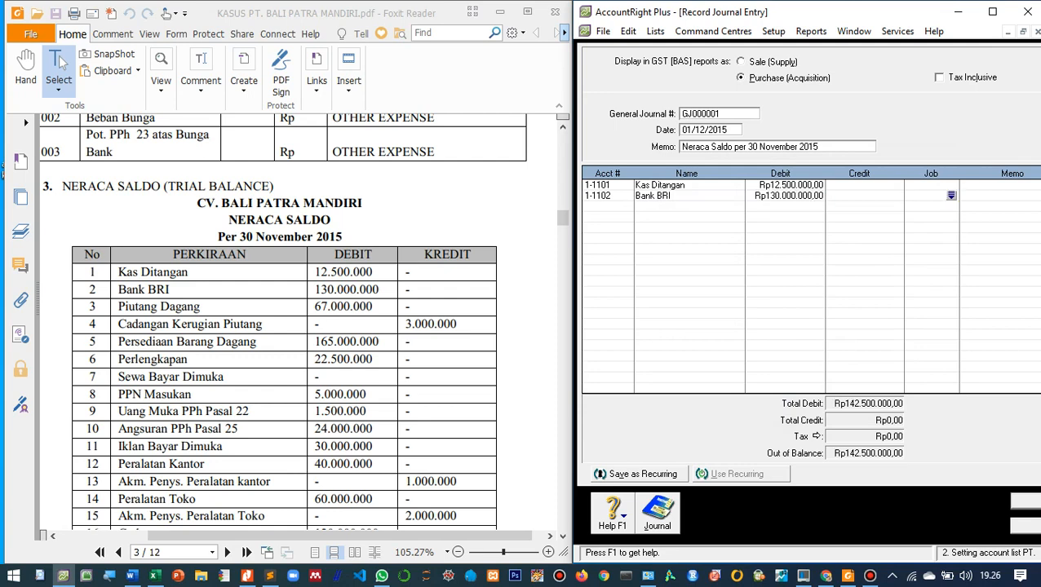
- Add a third journal line for account 1-1201 Piutang Dagang with a debit of Rp67.000.000
{"action": "key", "text": "Tab"}
{"action": "key", "text": "Tab"}
{"action": "key", "text": "Tab"}
{"action": "key", "text": "Return"}
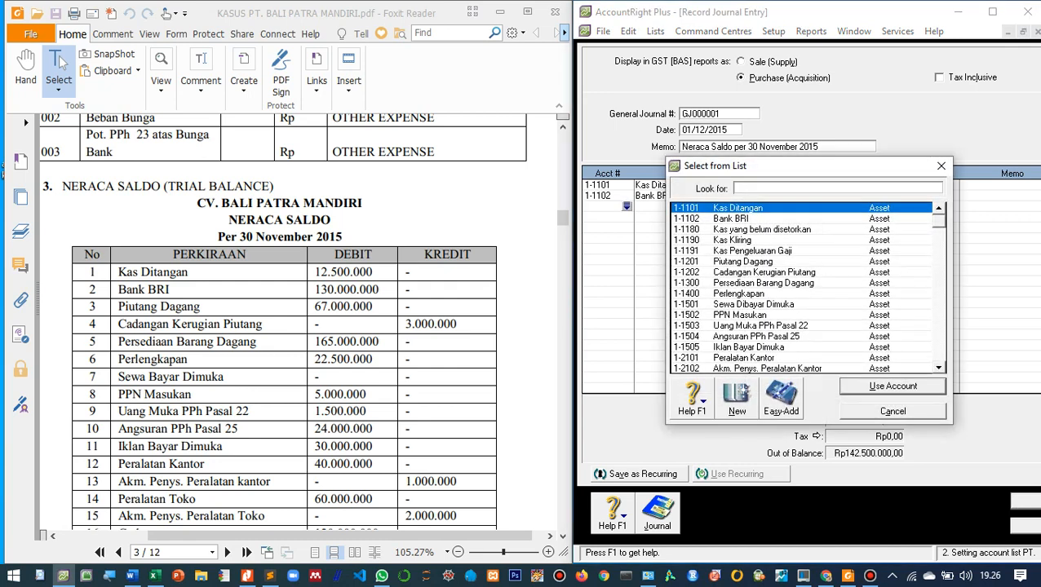
{"action": "type", "text": "1-1201"}
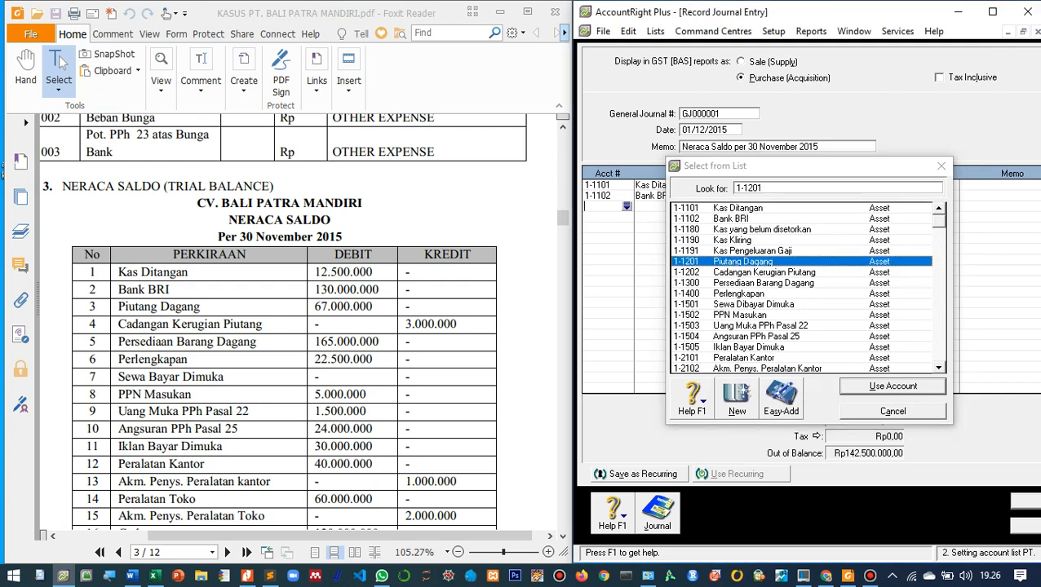
{"action": "key", "text": "Return"}
{"action": "key", "text": "Return"}
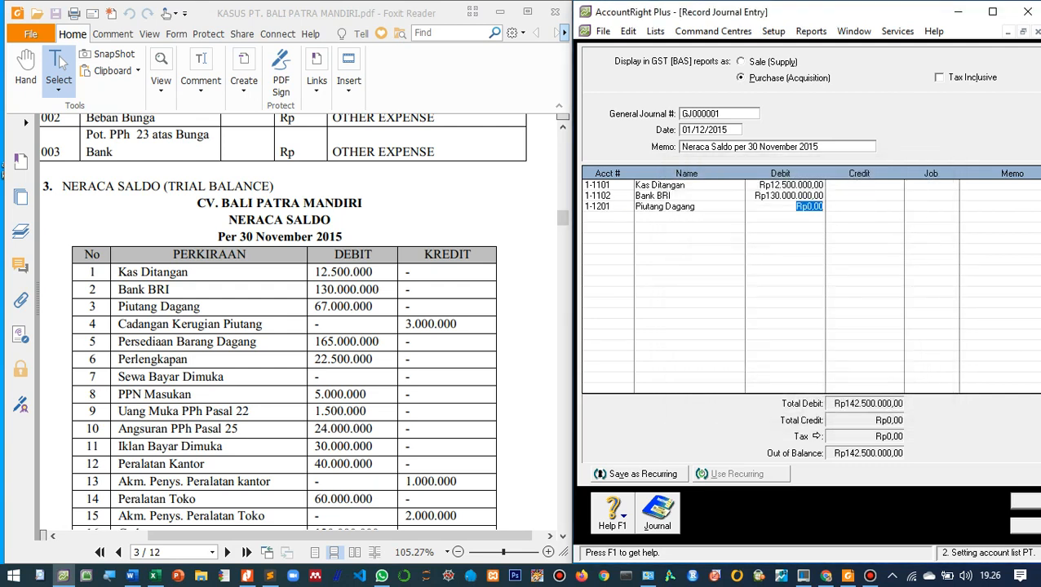
{"action": "type", "text": "67."}
{"action": "type", "text": "000.000"}
{"action": "key", "text": "Tab"}
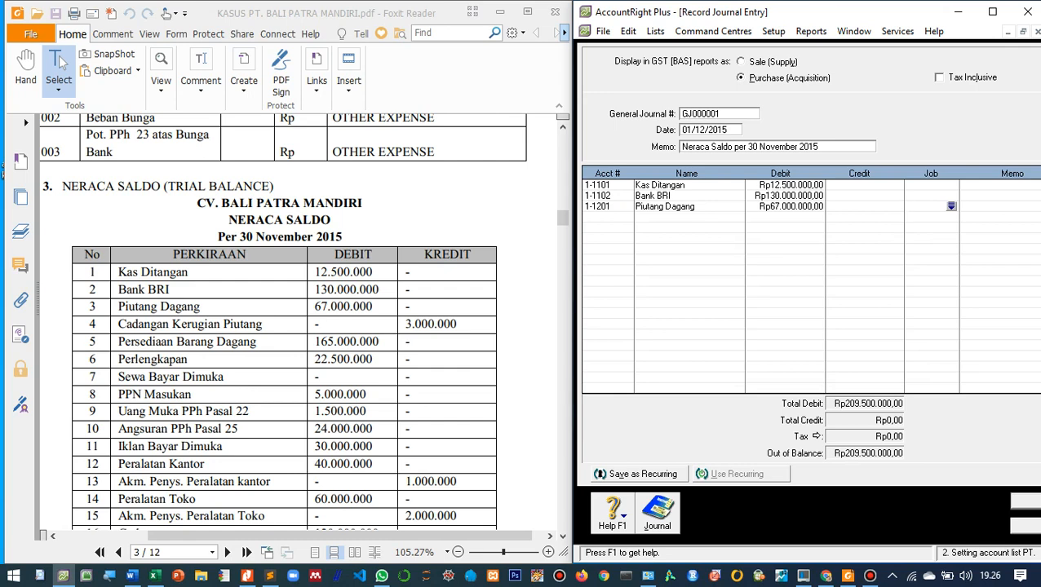
- Open the account selection list for the journal's fourth line
{"action": "left_click", "coordinate": [603, 217]}
{"action": "left_click", "coordinate": [626, 217]}
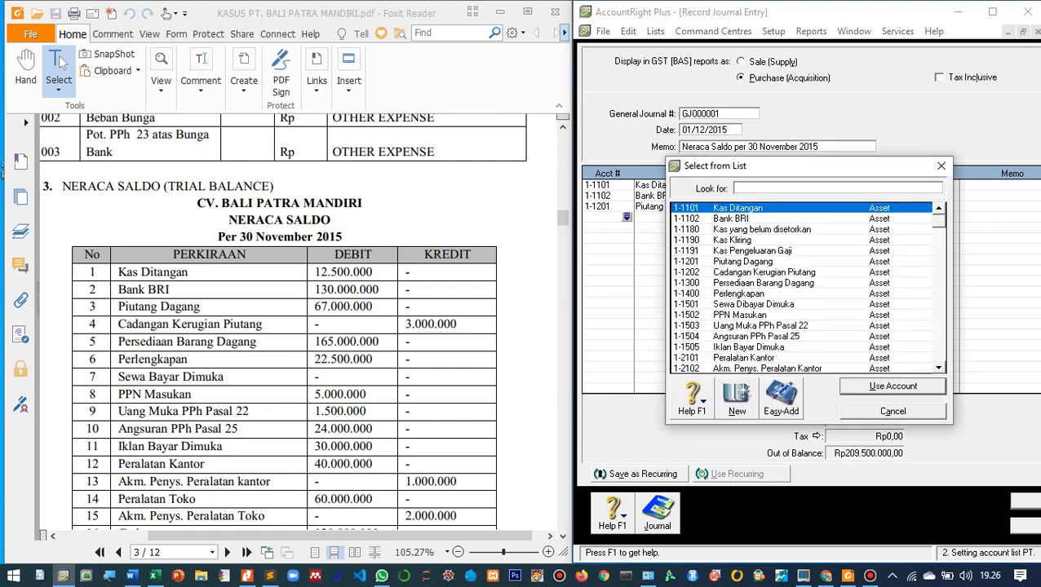
- Add account 1-1202 Cadangan Kerugian Piutang to the journal entry with a credit of Rp3.000.000
{"action": "double_click", "coordinate": [764, 273]}
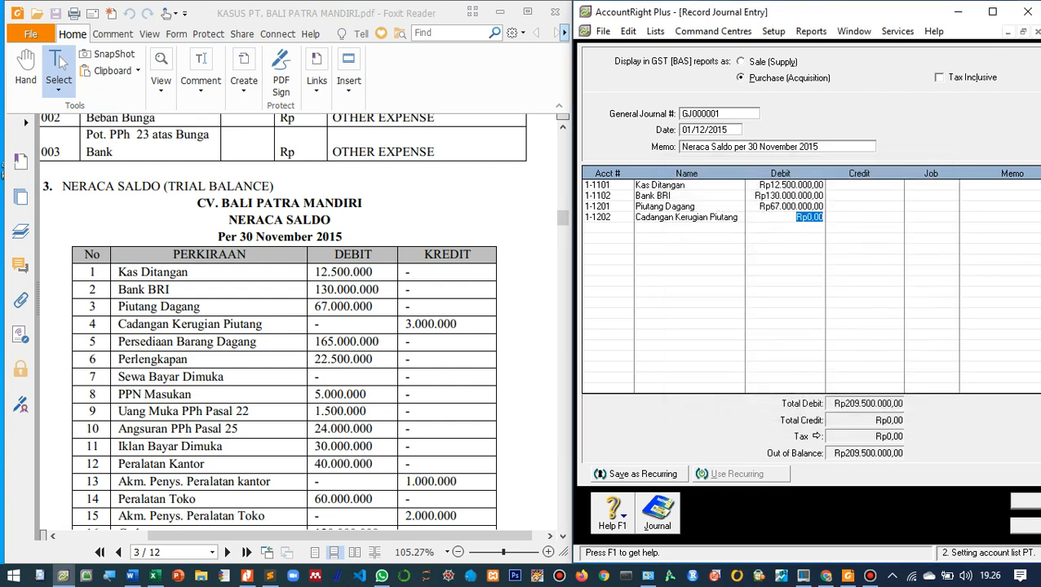
{"action": "key", "text": "Tab"}
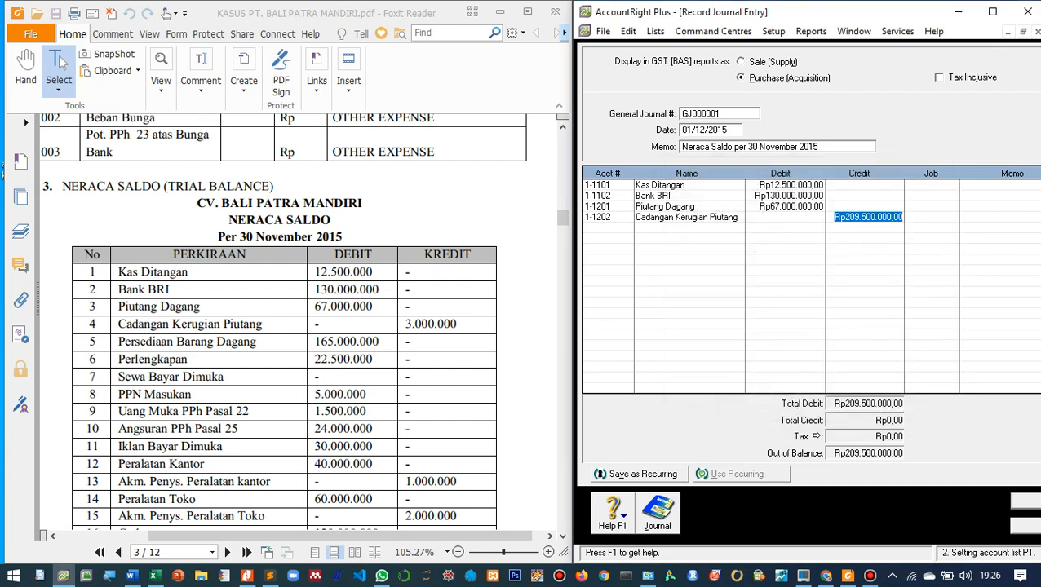
{"action": "type", "text": "3000000"}
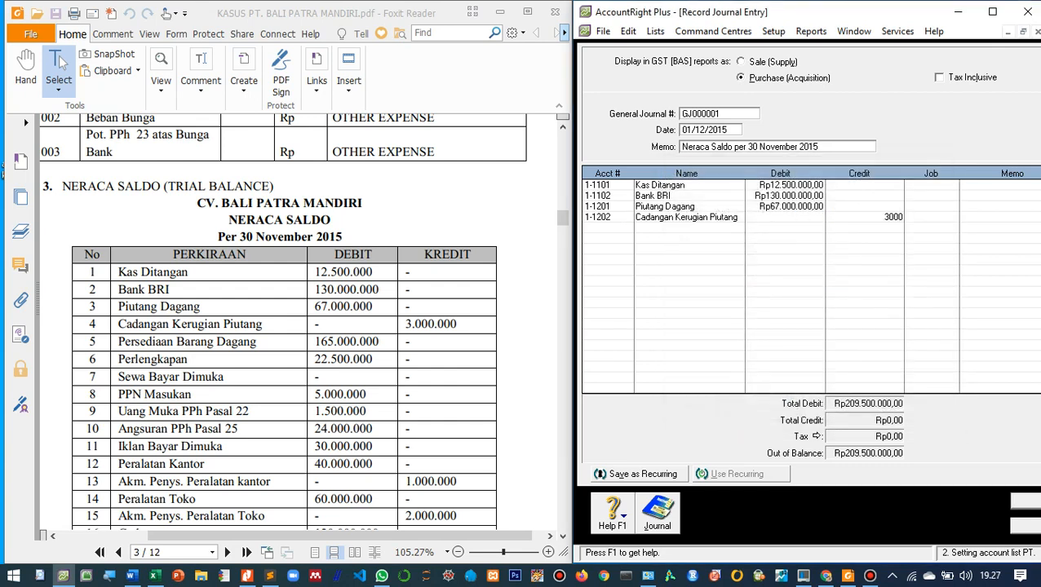
{"action": "key", "text": "Tab"}
{"action": "key", "text": "Tab"}
{"action": "key", "text": "Tab"}
{"action": "key", "text": "Tab"}
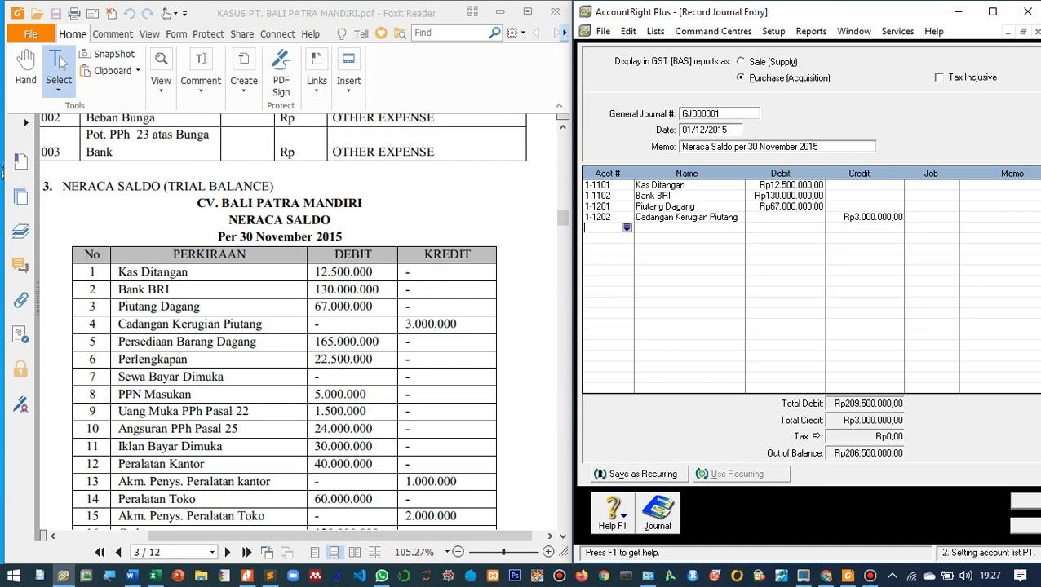
- Add a journal line for account 1-1300 Persediaan Barang Dagang with a debit of Rp165.000.000
{"action": "key", "text": "Return"}
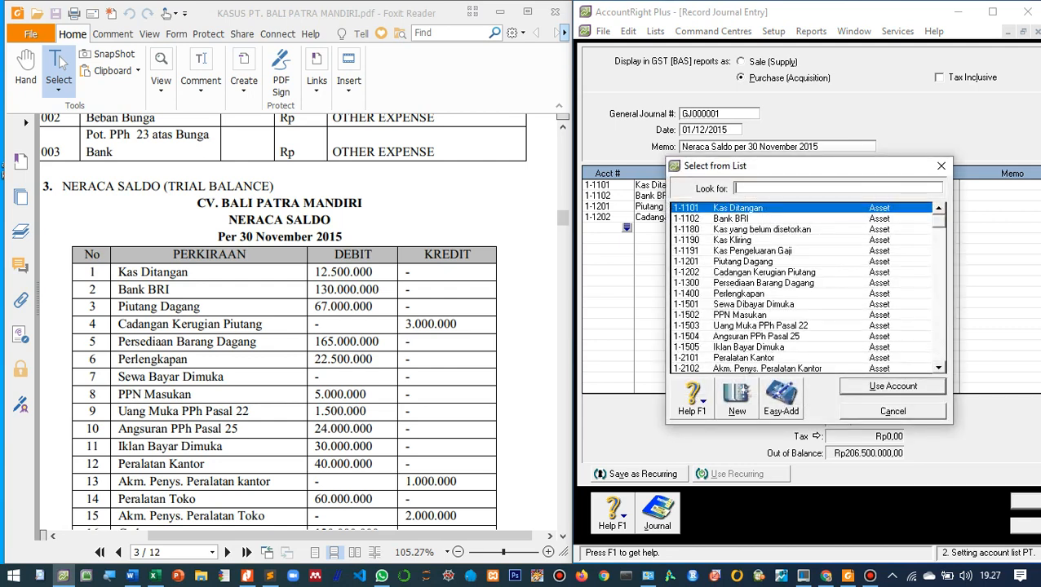
{"action": "type", "text": "1-1300"}
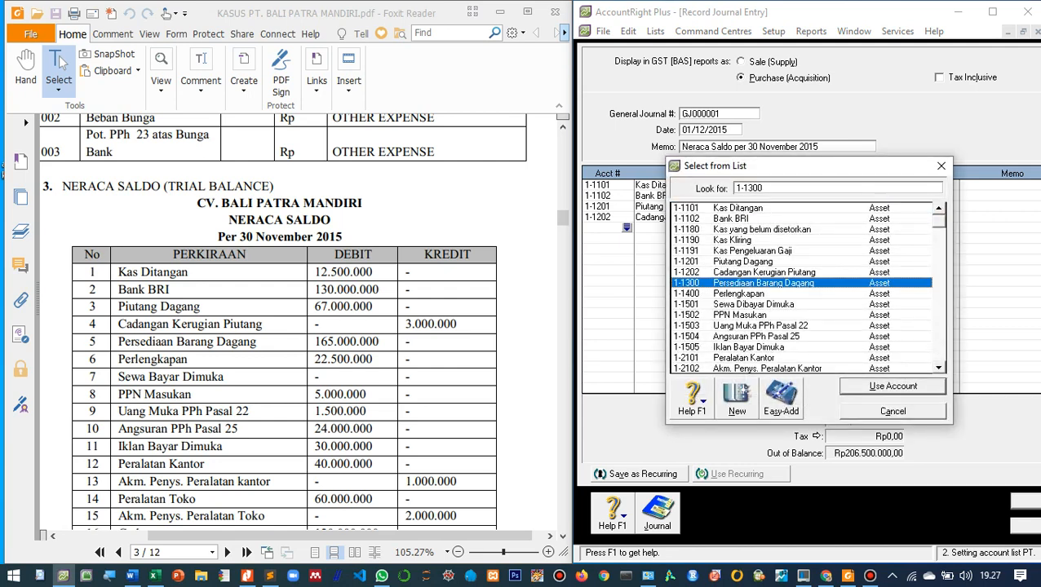
{"action": "key", "text": "Return"}
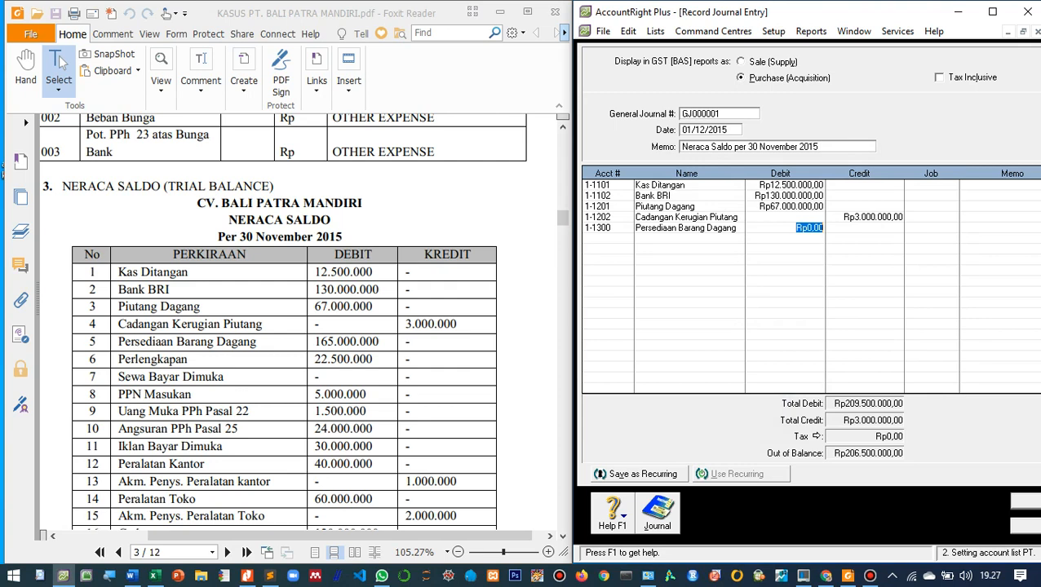
{"action": "type", "text": "165.000.000"}
{"action": "key", "text": "Tab"}
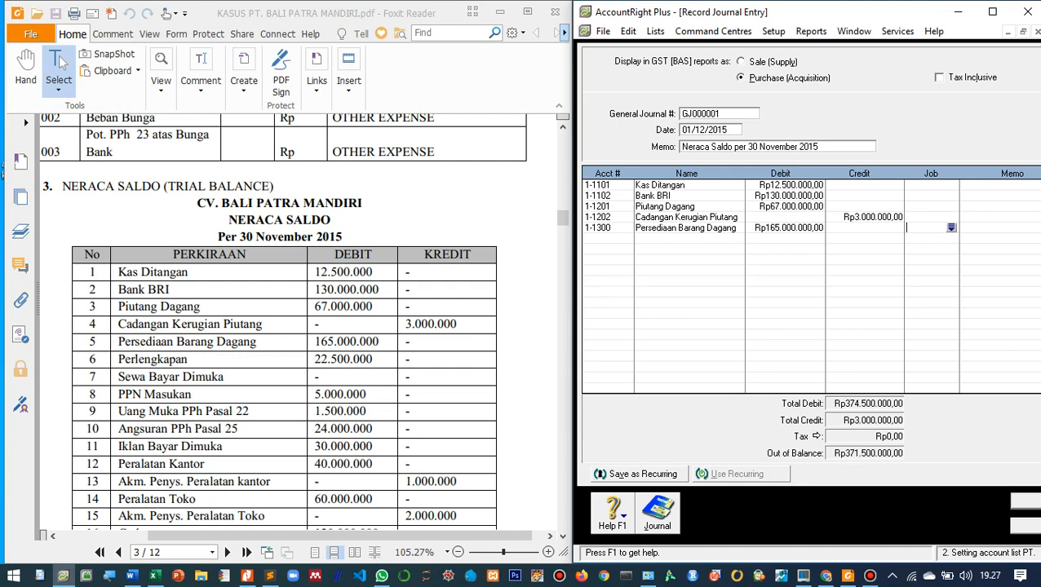
- Add a journal line for account 1-1400 Perlengkapan with a debit of Rp22.500.000
{"action": "key", "text": "Tab"}
{"action": "key", "text": "Tab"}
{"action": "key", "text": "Tab"}
{"action": "key", "text": "Tab"}
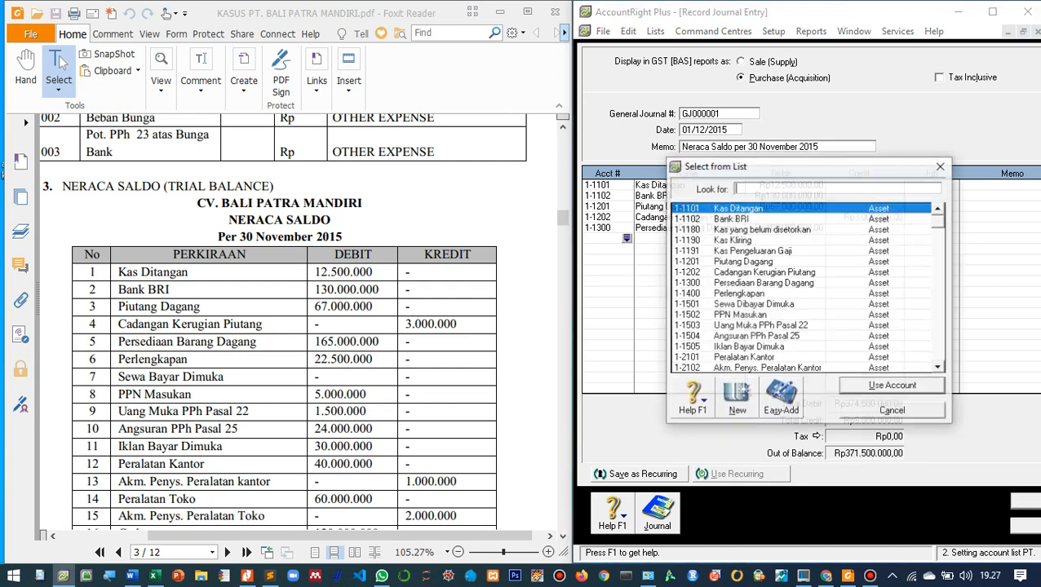
{"action": "double_click", "coordinate": [763, 283]}
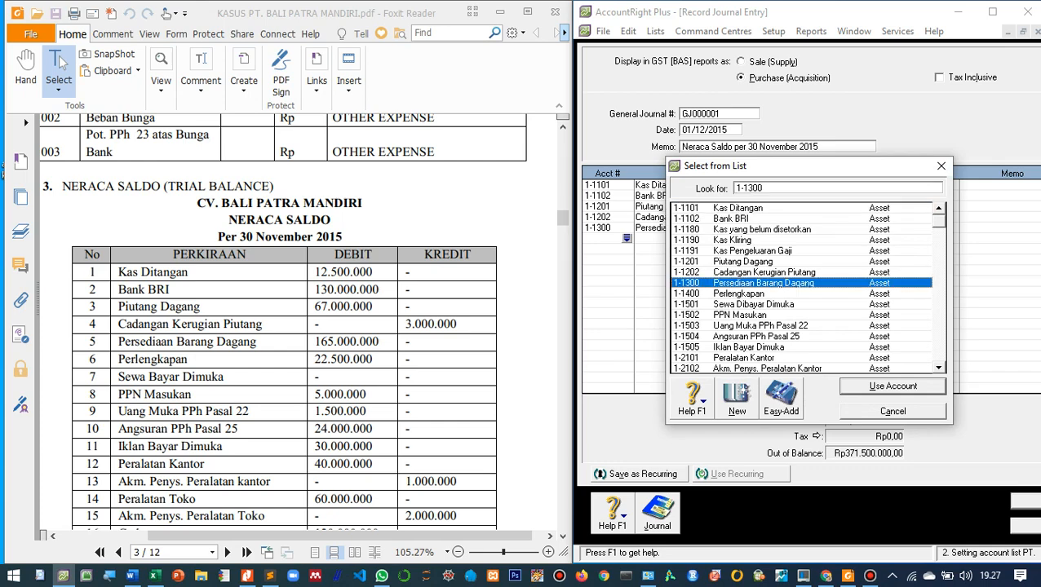
{"action": "left_click", "coordinate": [597, 238]}
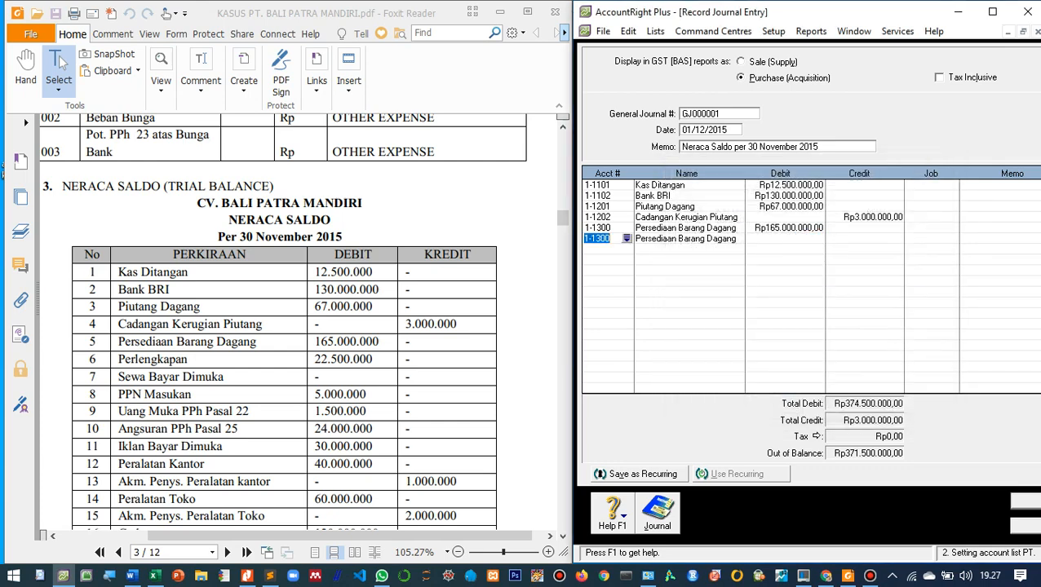
{"action": "left_click", "coordinate": [626, 238]}
{"action": "key", "text": "Down"}
{"action": "key", "text": "Return"}
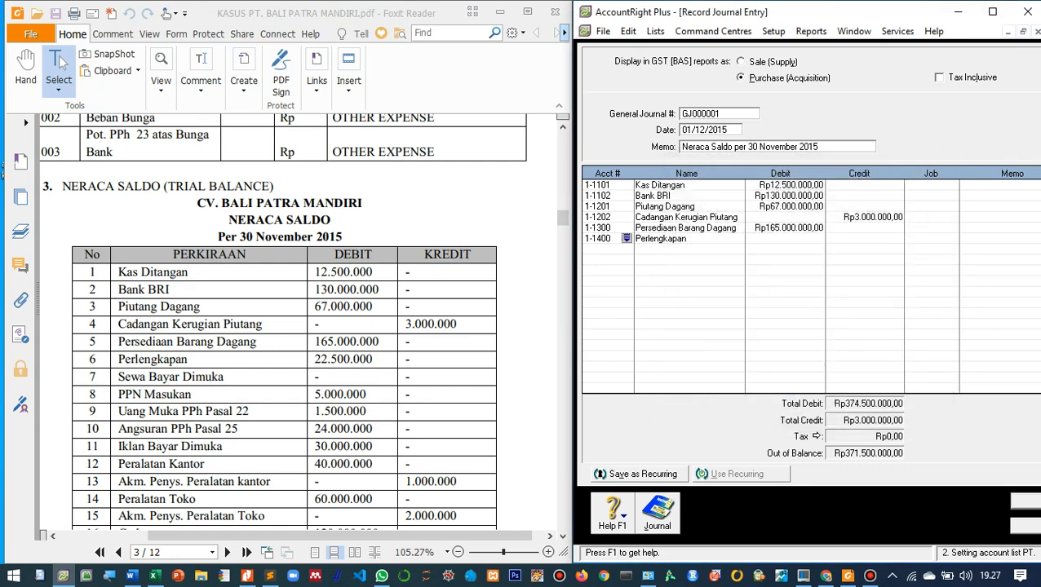
{"action": "key", "text": "Tab"}
{"action": "type", "text": "22.500.000"}
{"action": "key", "text": "Tab"}
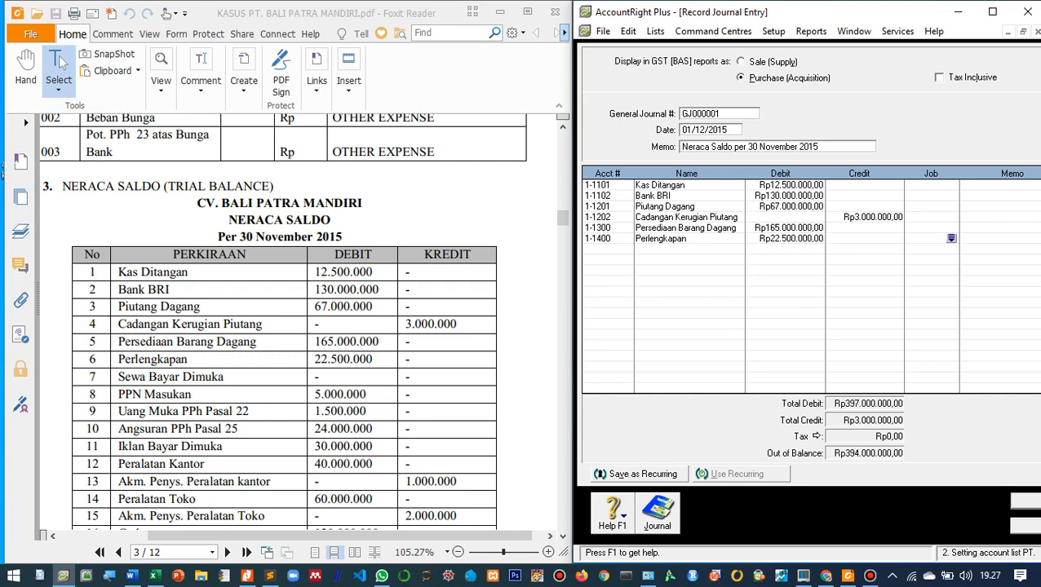
- Add a journal line for account 1-1502 PPN Masukan with a debit of Rp5.000.000
{"action": "scroll", "coordinate": [284, 359], "scroll_direction": "down", "scroll_amount": 1}
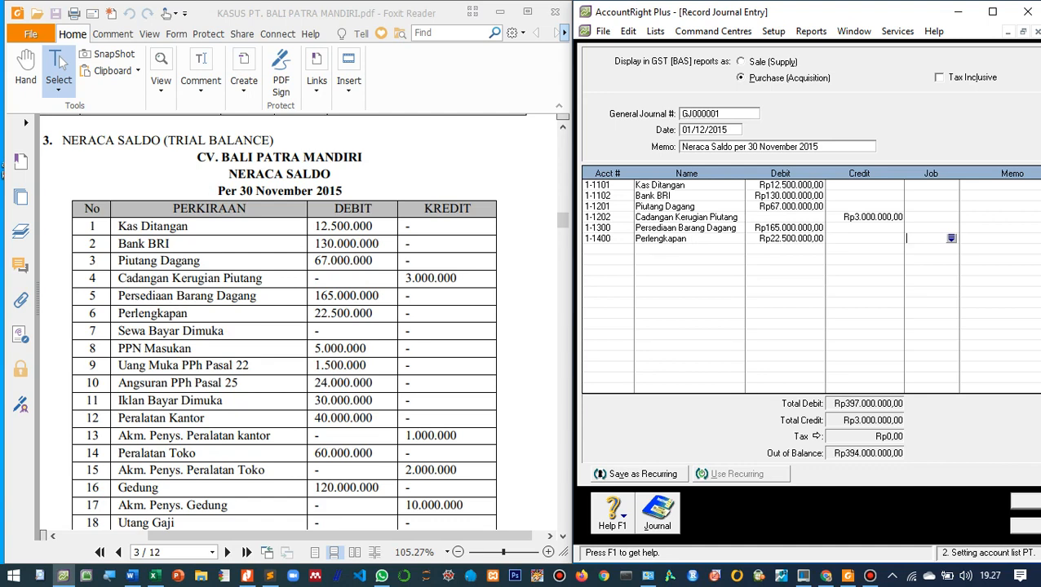
{"action": "key", "text": "Tab"}
{"action": "key", "text": "Tab"}
{"action": "key", "text": "Return"}
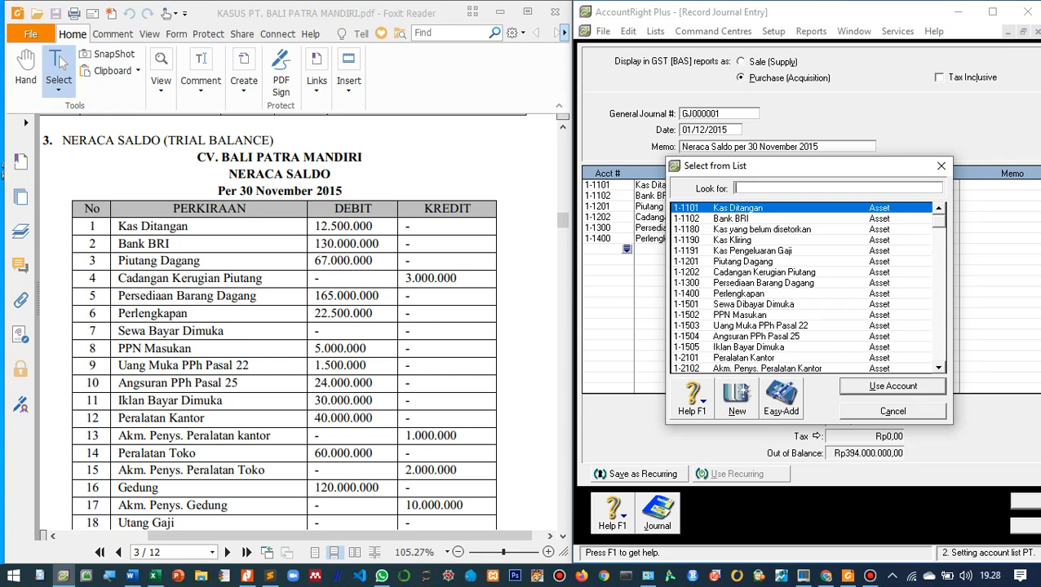
{"action": "type", "text": "1-1502"}
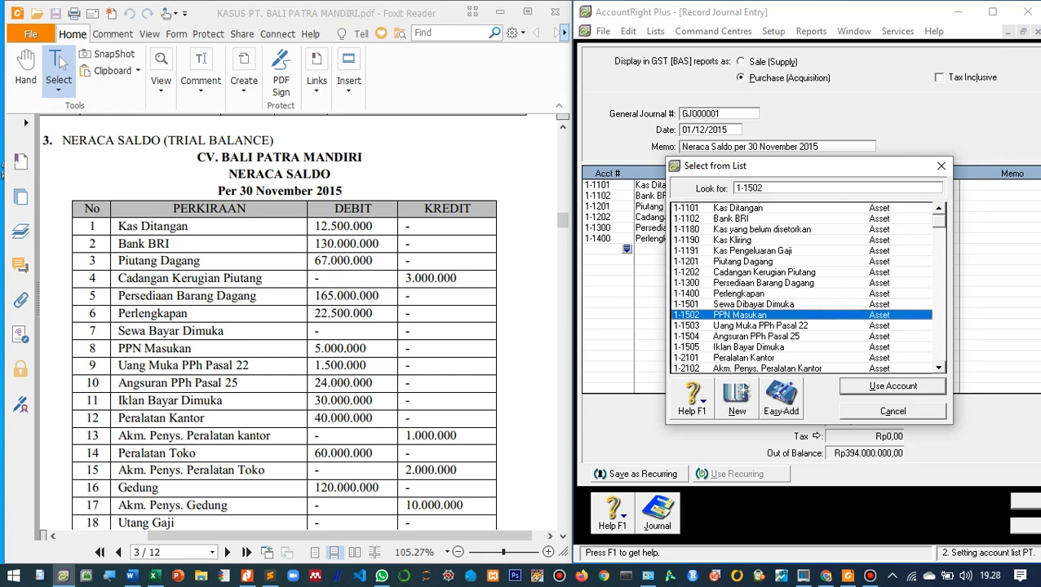
{"action": "key", "text": "Return"}
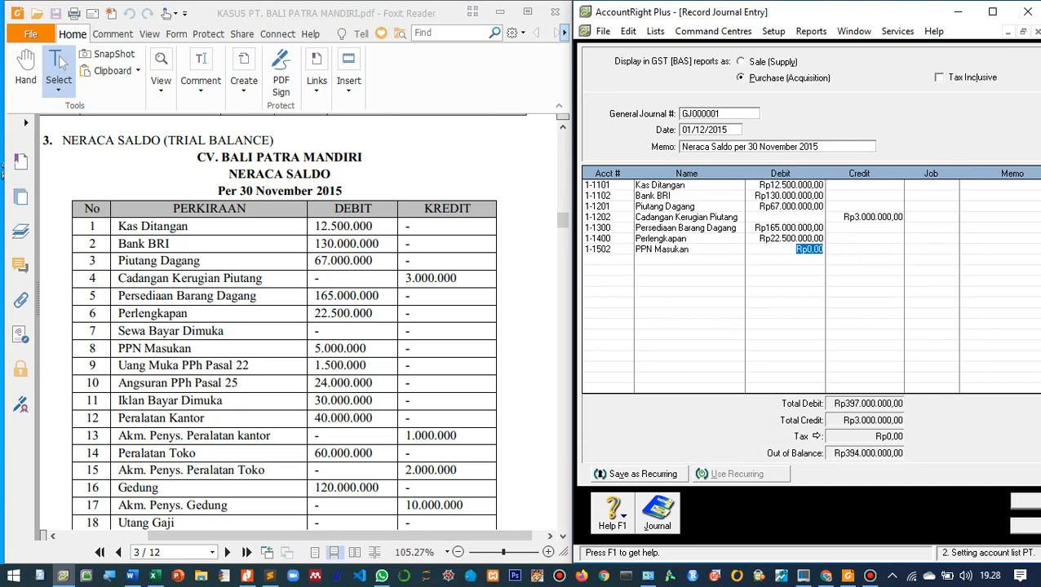
{"action": "type", "text": "5000000"}
{"action": "key", "text": "Tab"}
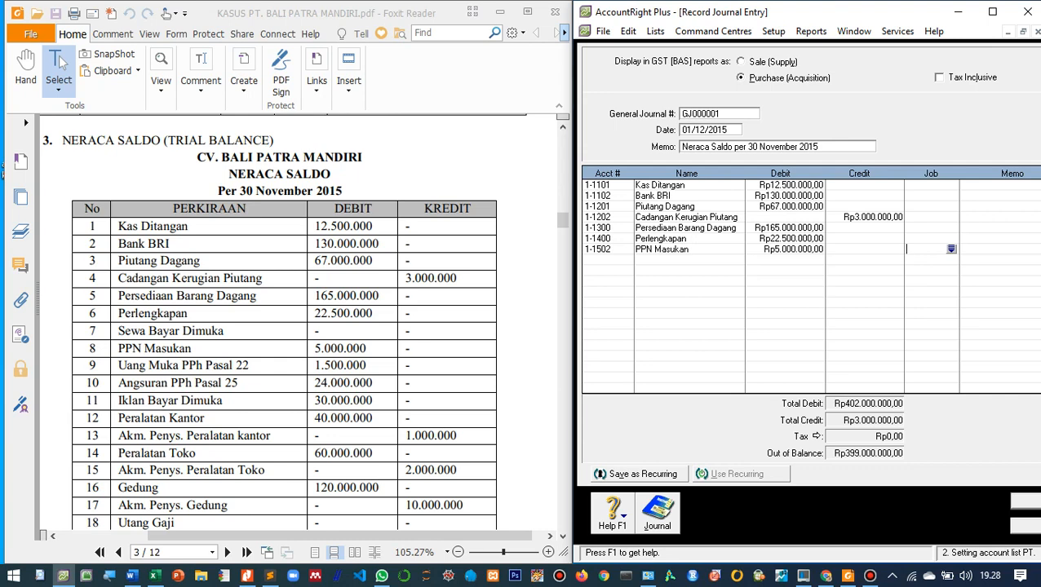
- Add a journal line for account 1-1503 Uang Muka PPh Pasal 22 with a debit of Rp1.500.000
{"action": "key", "text": "Tab"}
{"action": "key", "text": "Tab"}
{"action": "key", "text": "Tab"}
{"action": "key", "text": "Tab"}
{"action": "left_click", "coordinate": [627, 259]}
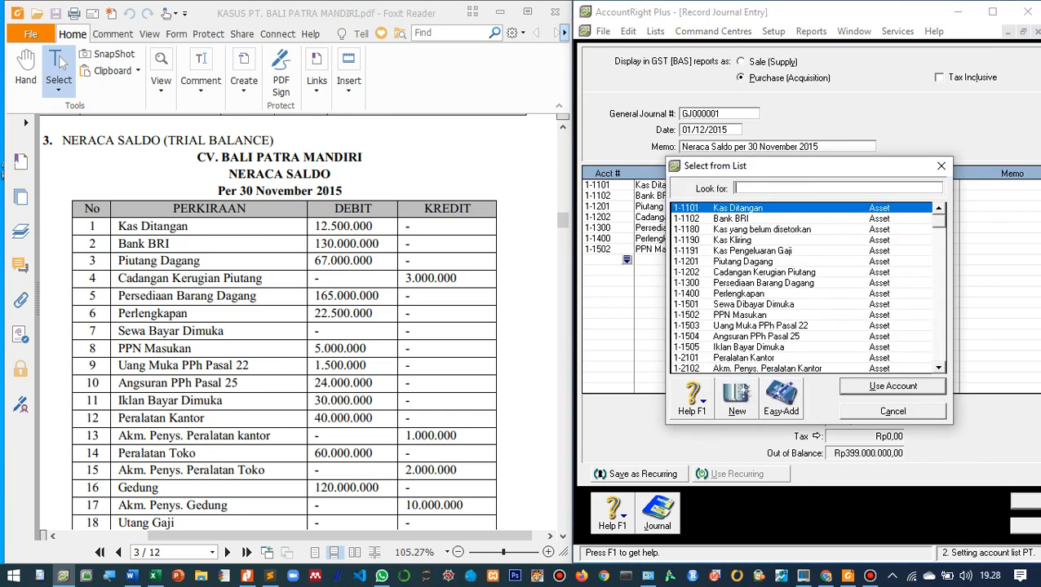
{"action": "type", "text": "1-1503"}
{"action": "key", "text": "Return"}
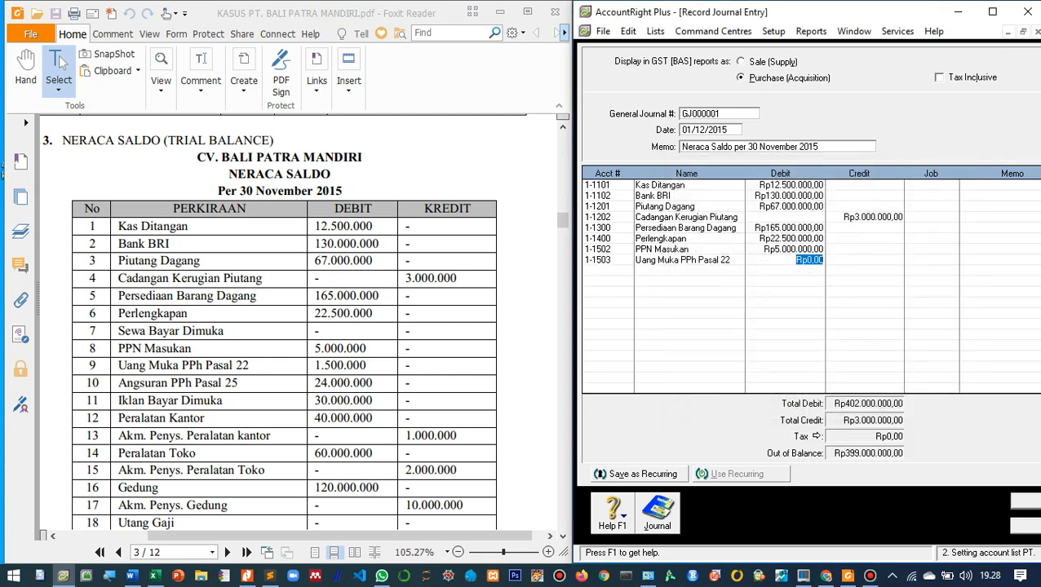
{"action": "type", "text": "1.500.0"}
{"action": "type", "text": "000"}
{"action": "key", "text": "Tab"}
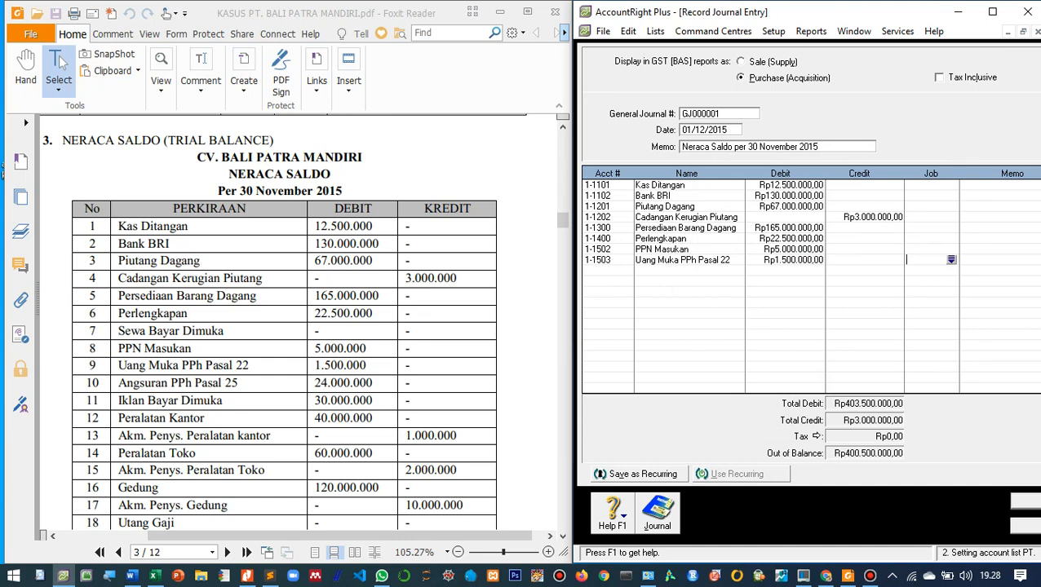
- Add a journal line for account 1-1504 Angsuran PPh Pasal 25 with a debit of Rp24.000.000
{"action": "key", "text": "Tab"}
{"action": "key", "text": "Tab"}
{"action": "key", "text": "Tab"}
{"action": "key", "text": "Tab"}
{"action": "key", "text": "Return"}
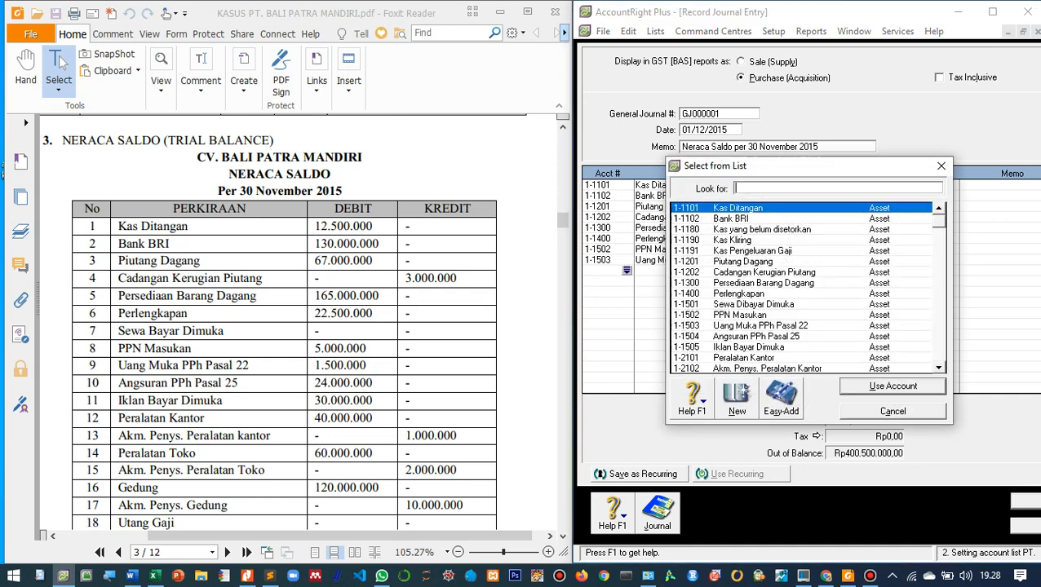
{"action": "type", "text": "1-1504"}
{"action": "key", "text": "Return"}
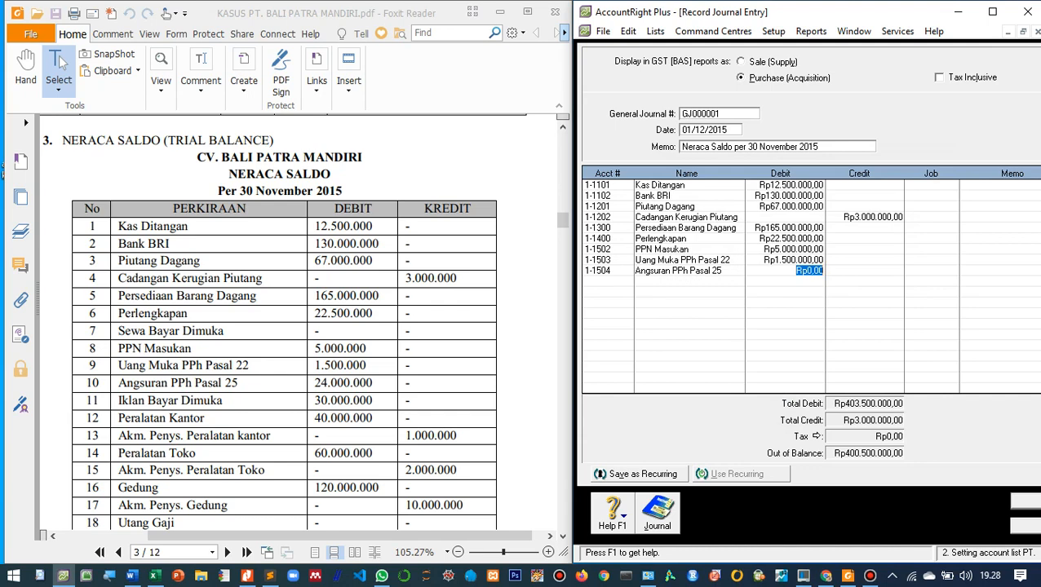
{"action": "type", "text": "24.000.00"}
{"action": "type", "text": "0"}
{"action": "key", "text": "Tab"}
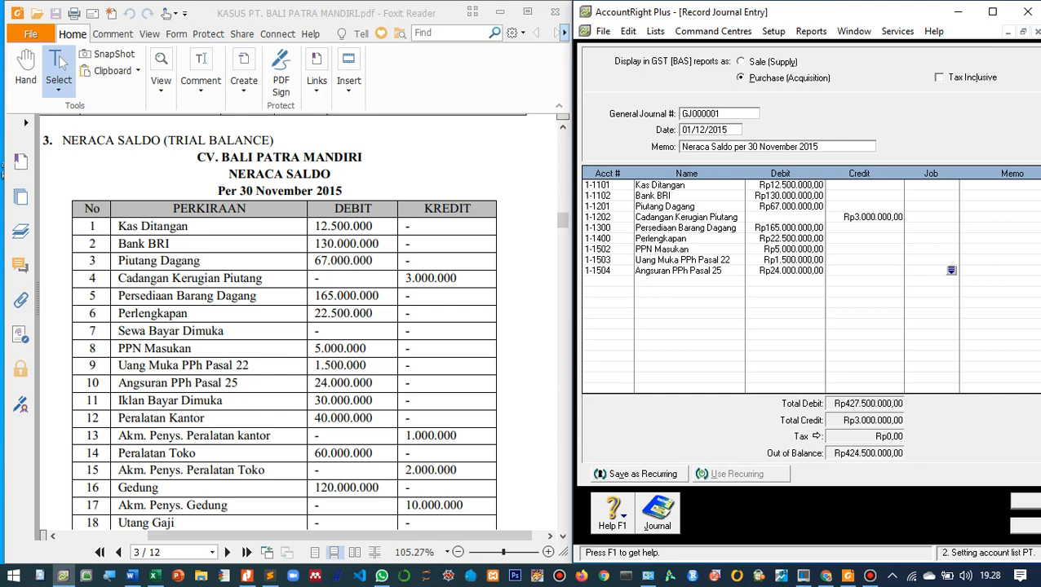
- Add a journal line for account 1-1505 Iklan Bayar Dimuka with a debit of Rp30.000.000
{"action": "scroll", "coordinate": [284, 326], "scroll_direction": "down", "scroll_amount": 1}
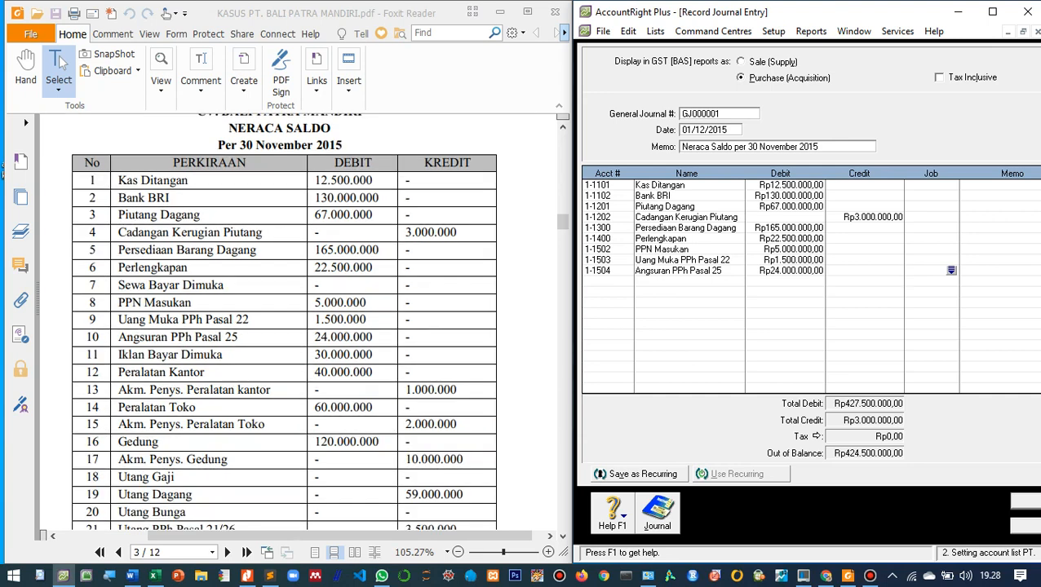
{"action": "left_click", "coordinate": [603, 281]}
{"action": "left_click", "coordinate": [626, 282]}
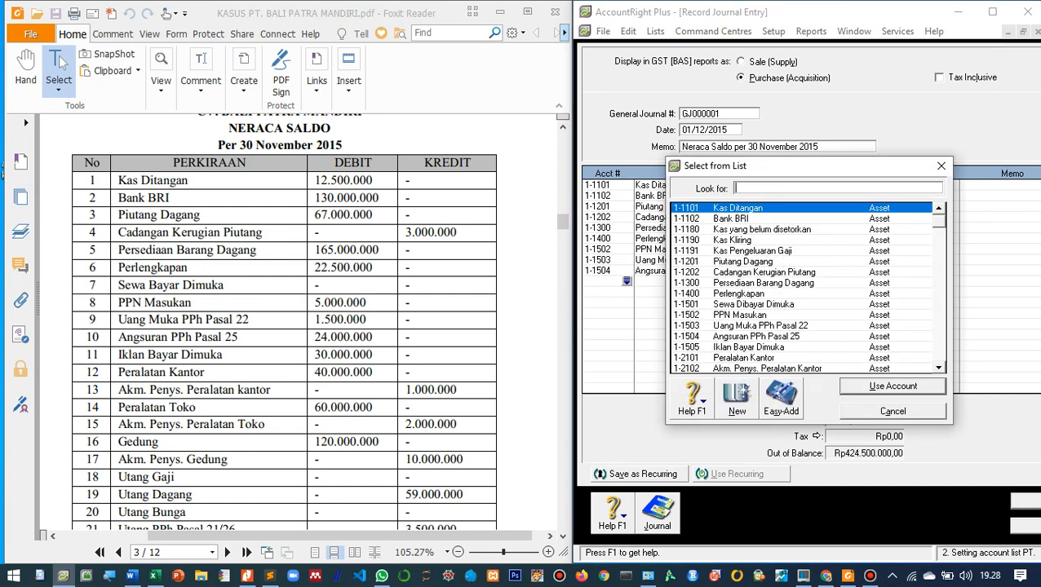
{"action": "double_click", "coordinate": [749, 347]}
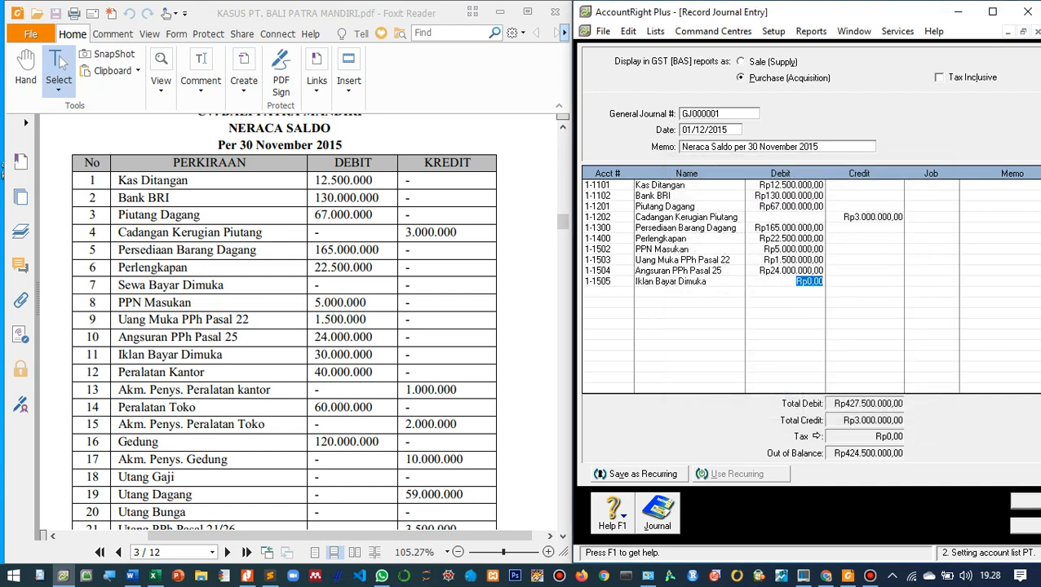
{"action": "type", "text": "30."}
{"action": "type", "text": "000.000"}
{"action": "key", "text": "Tab"}
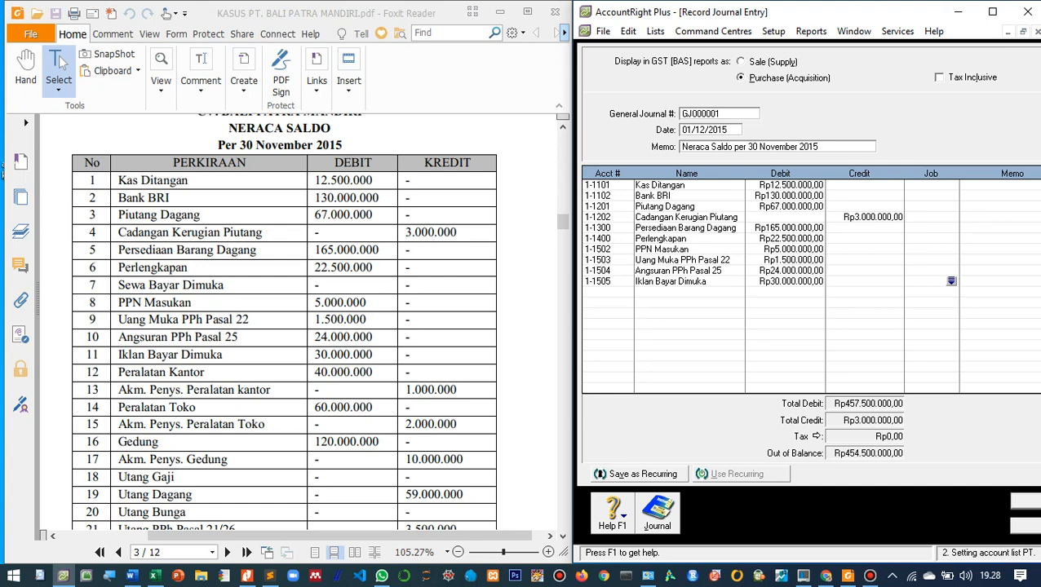
- Add a journal line for account 1-2101 Peralatan Kantor with a debit of Rp40.000.000
{"action": "left_click", "coordinate": [600, 292]}
{"action": "key", "text": "Tab"}
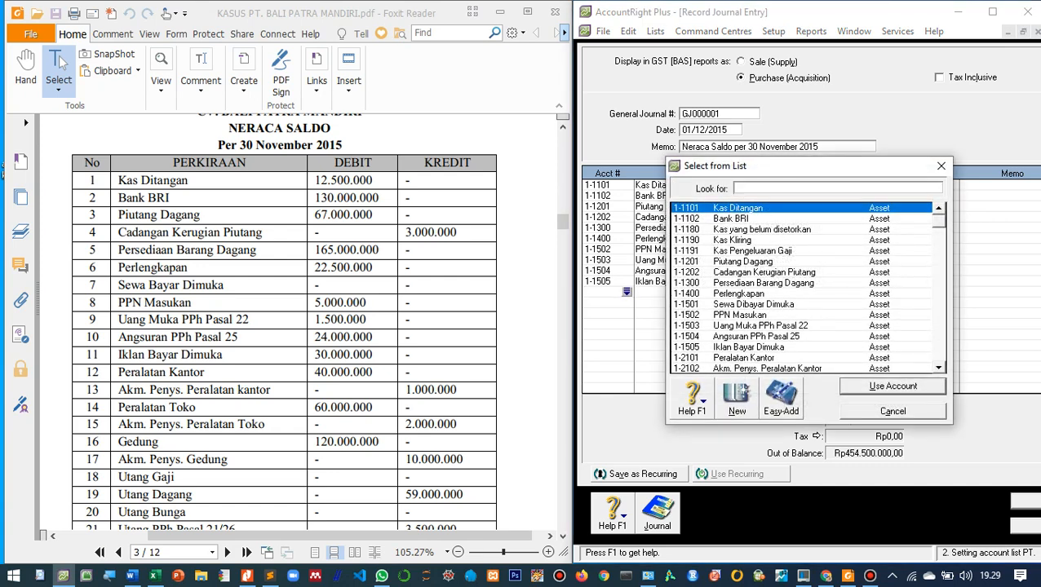
{"action": "double_click", "coordinate": [743, 358]}
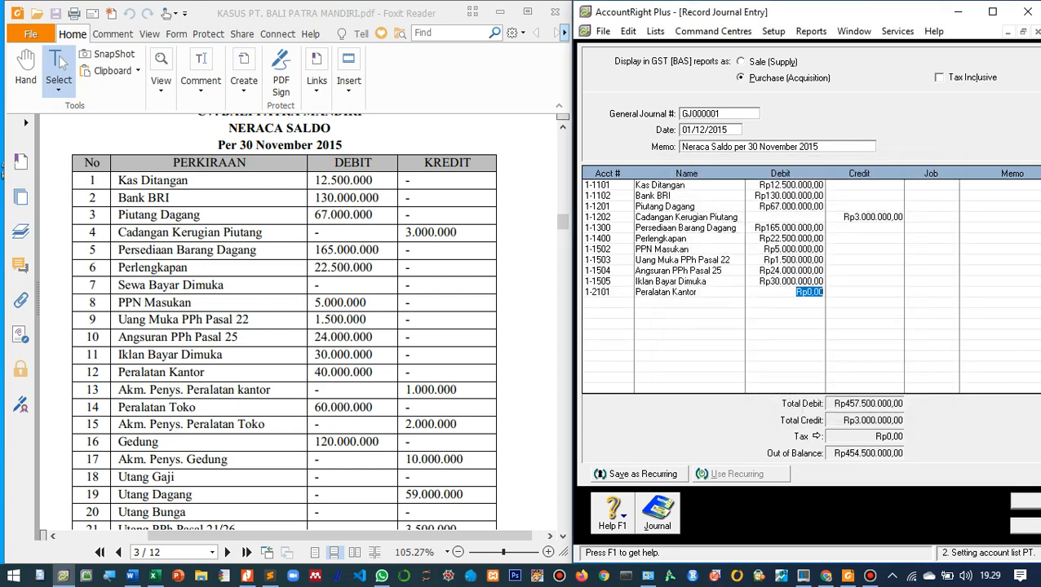
{"action": "type", "text": "40.000.00"}
{"action": "type", "text": "000000"}
{"action": "key", "text": "Tab"}
- Add a journal line for account 1-2102 Akm. Penys. Peralatan Kantor with a credit of Rp1.000.000
{"action": "left_click", "coordinate": [623, 302]}
{"action": "left_click", "coordinate": [626, 302]}
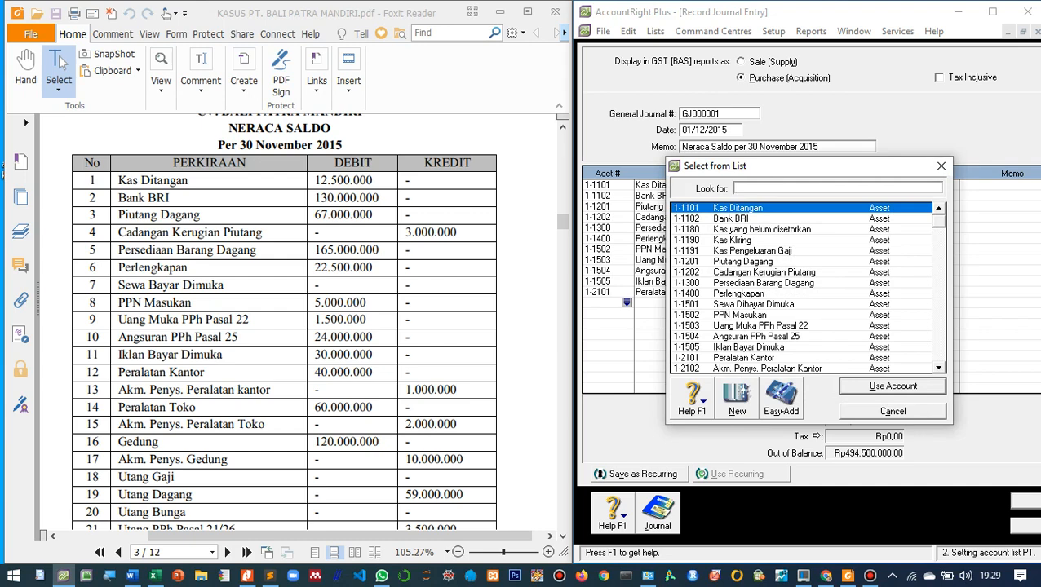
{"action": "type", "text": "1-2102"}
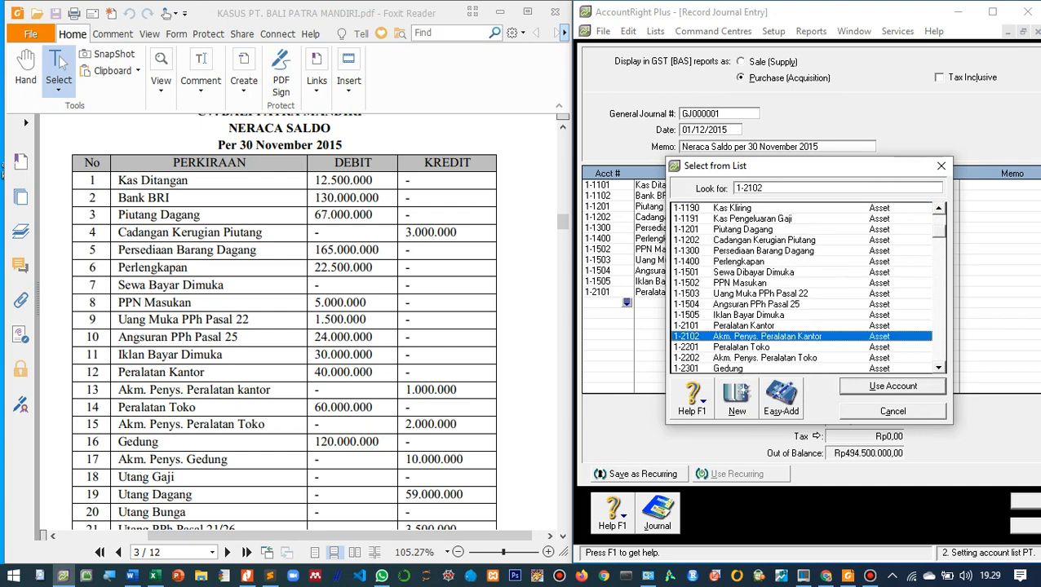
{"action": "key", "text": "Return"}
{"action": "key", "text": "Tab"}
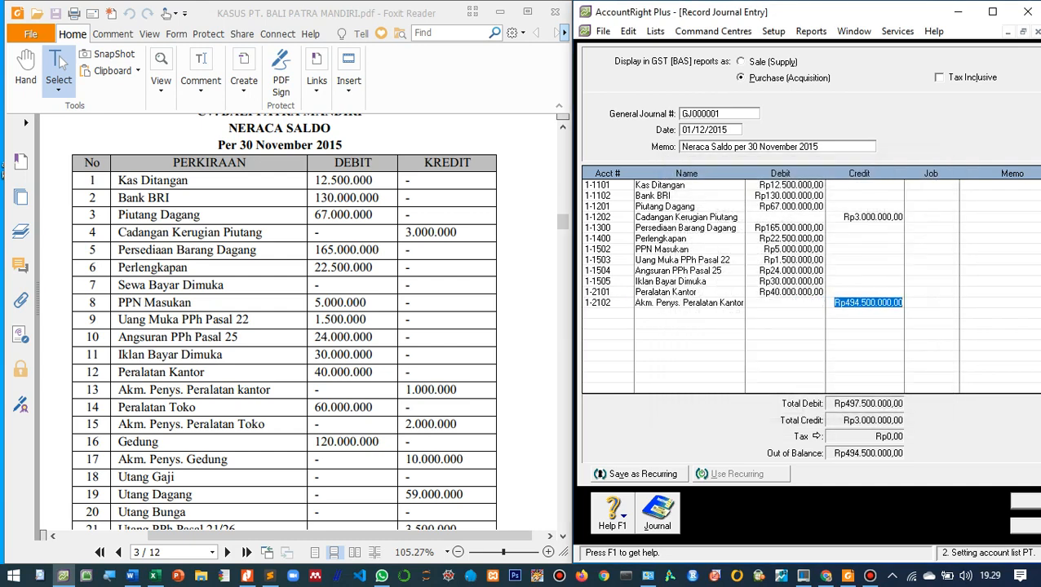
{"action": "type", "text": "1000000"}
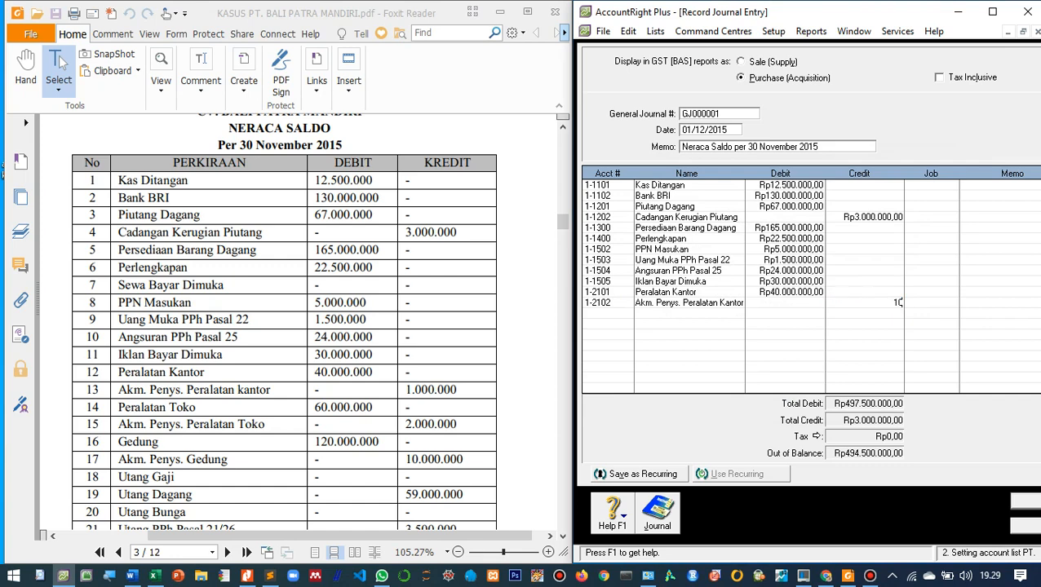
{"action": "key", "text": "Tab"}
{"action": "key", "text": "Return"}
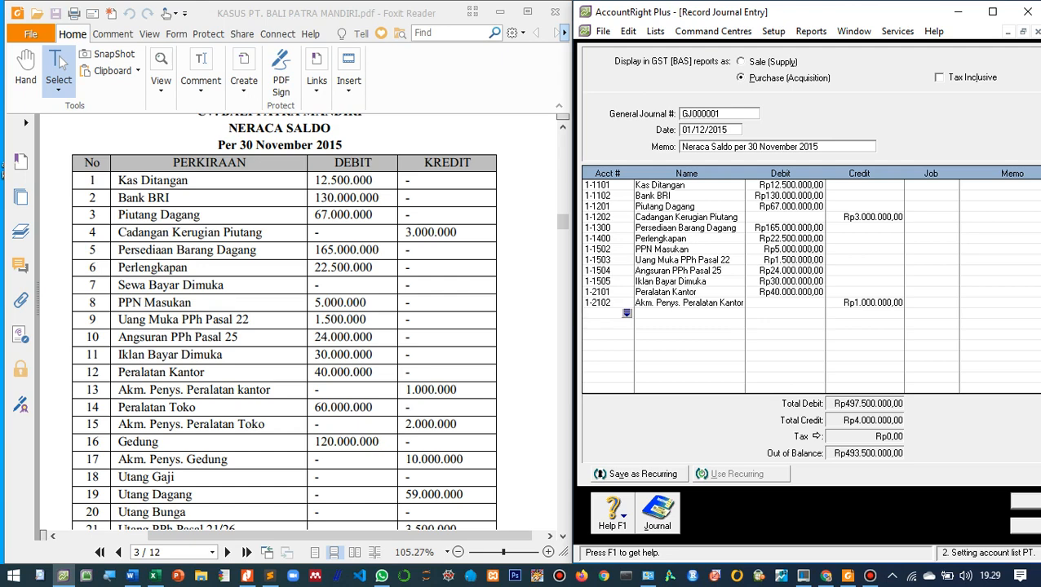
- Add a journal line for account 1-2201 Peralatan Toko with a debit of Rp60.000.000
{"action": "scroll", "coordinate": [282, 326], "scroll_direction": "up", "scroll_amount": 2}
{"action": "scroll", "coordinate": [282, 326], "scroll_direction": "down", "scroll_amount": 2}
{"action": "scroll", "coordinate": [282, 326], "scroll_direction": "up", "scroll_amount": 1}
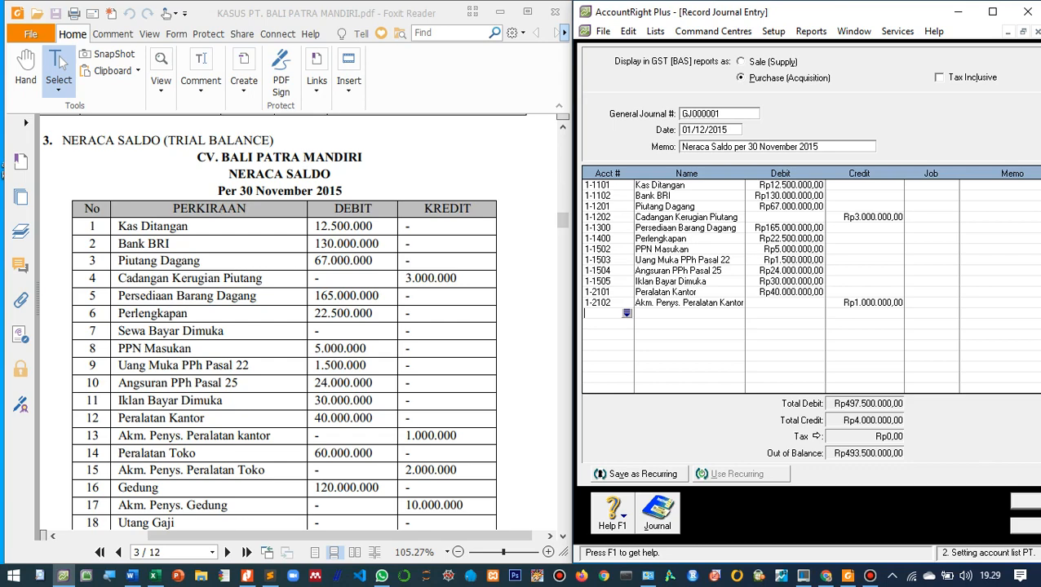
{"action": "scroll", "coordinate": [282, 327], "scroll_direction": "down", "scroll_amount": 3}
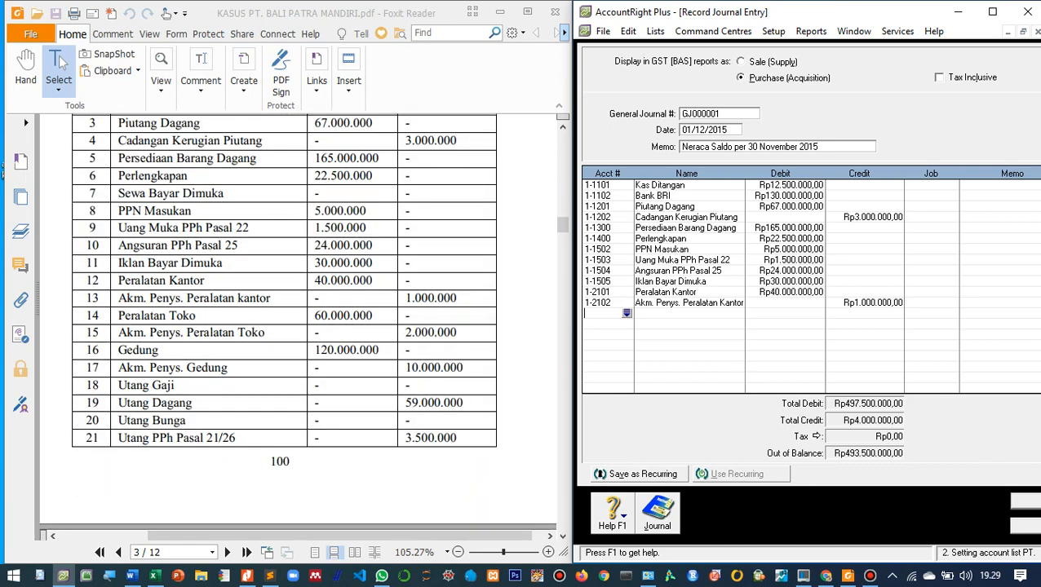
{"action": "key", "text": "Return"}
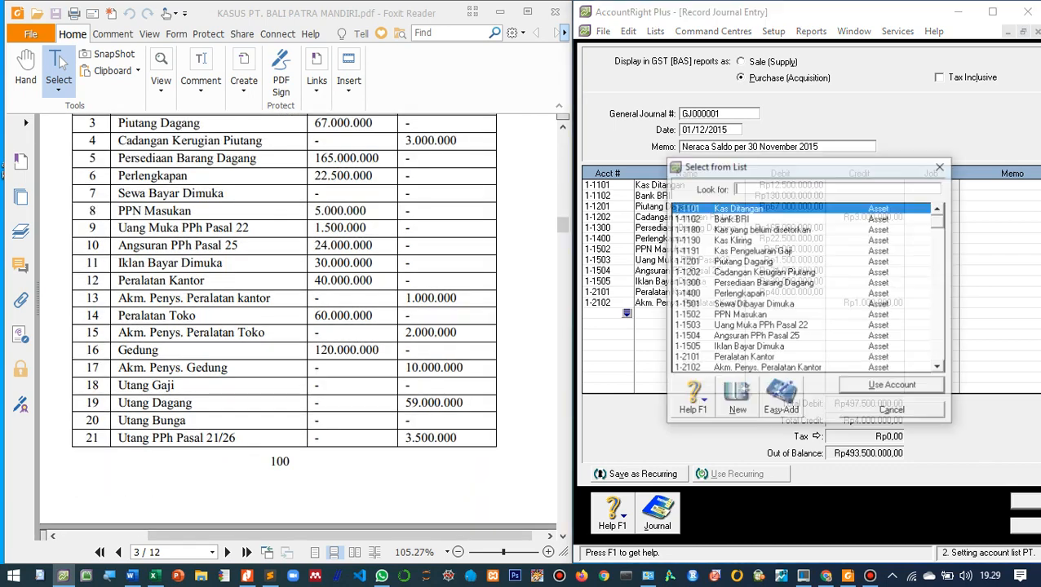
{"action": "scroll", "coordinate": [803, 287], "scroll_direction": "down", "scroll_amount": 1}
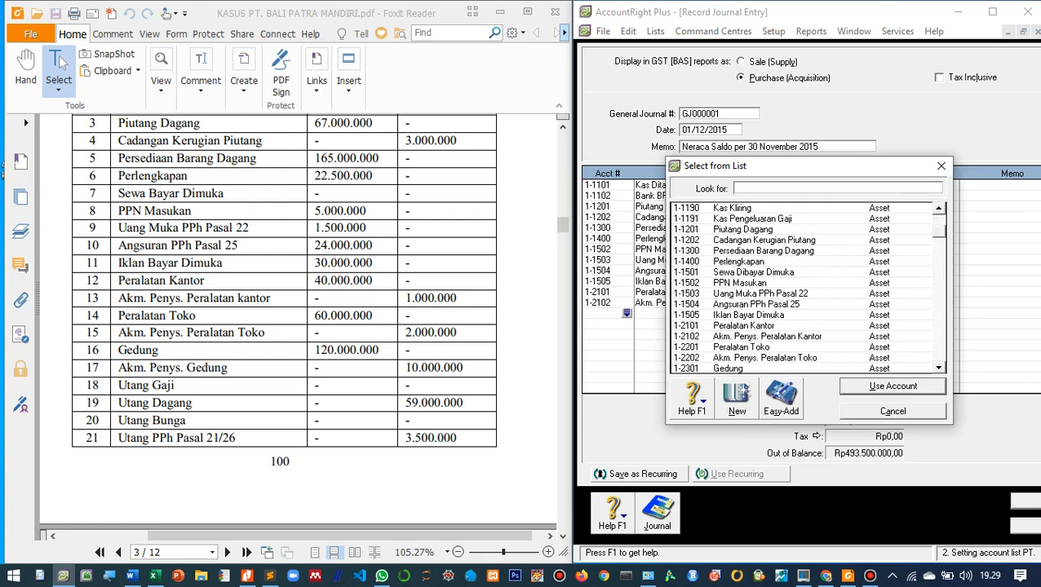
{"action": "type", "text": "1-2201"}
{"action": "key", "text": "Return"}
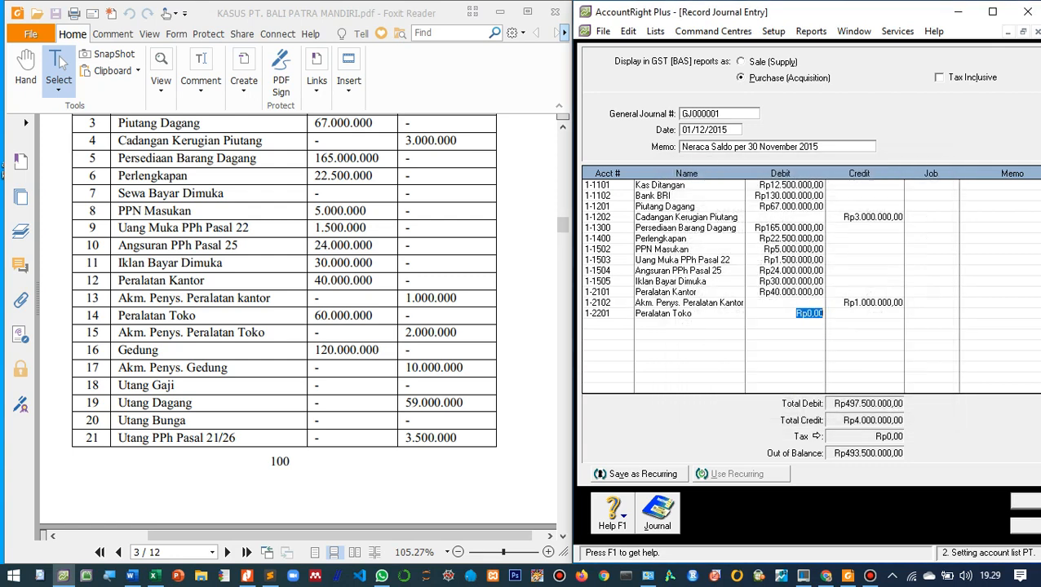
{"action": "type", "text": "6."}
{"action": "type", "text": "000.000"}
{"action": "key", "text": "Tab"}
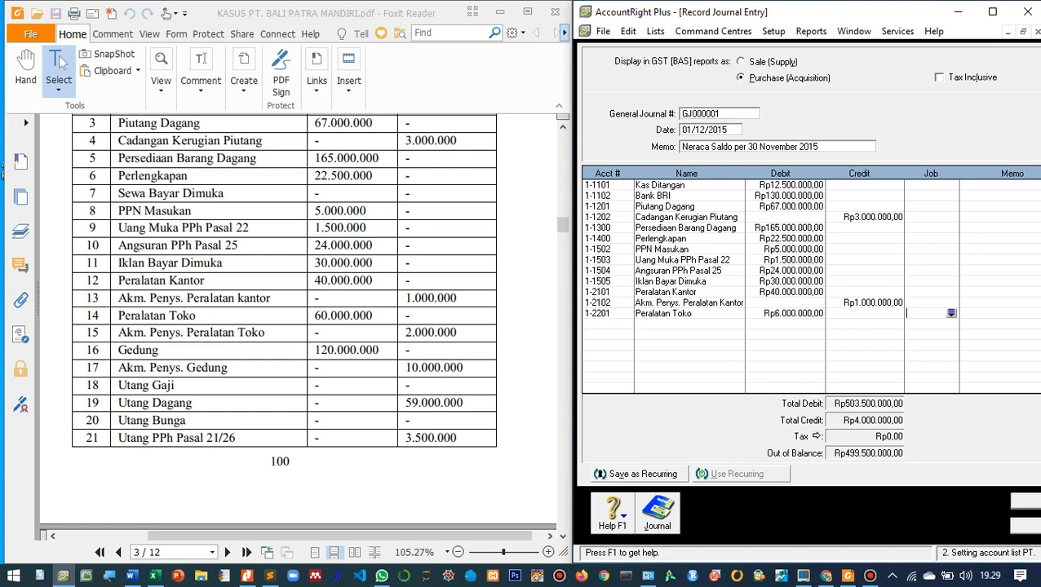
{"action": "left_click", "coordinate": [808, 313]}
{"action": "type", "text": "0"}
{"action": "key", "text": "Tab"}
- Add a journal line for account 1-2202 Akm. Penys. Peralatan Toko with a credit of Rp2.000.000
{"action": "left_click", "coordinate": [604, 323]}
{"action": "key", "text": "Tab"}
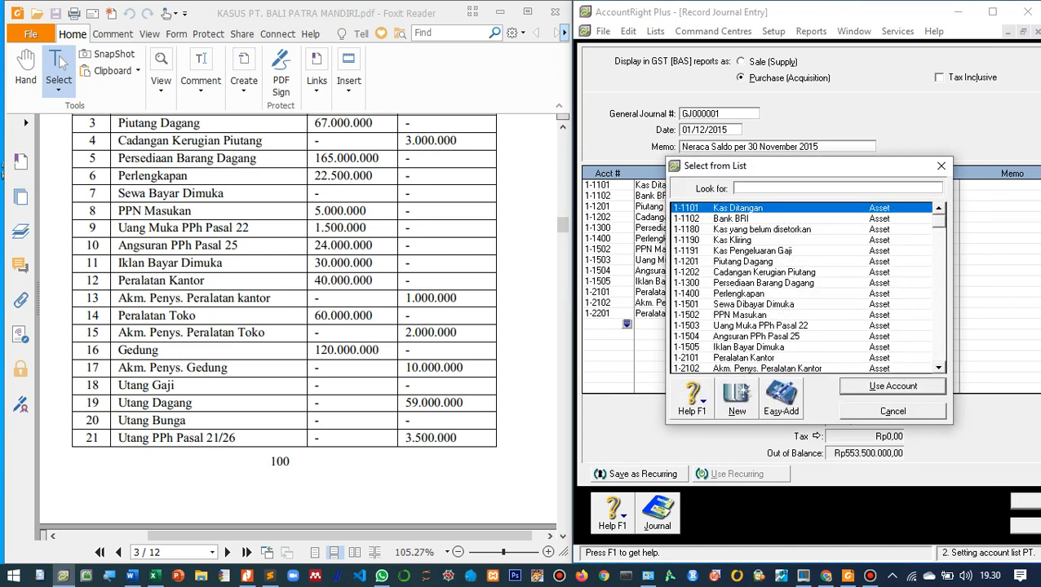
{"action": "scroll", "coordinate": [801, 288], "scroll_direction": "down", "scroll_amount": 2}
{"action": "type", "text": "1-2202"}
{"action": "key", "text": "Return"}
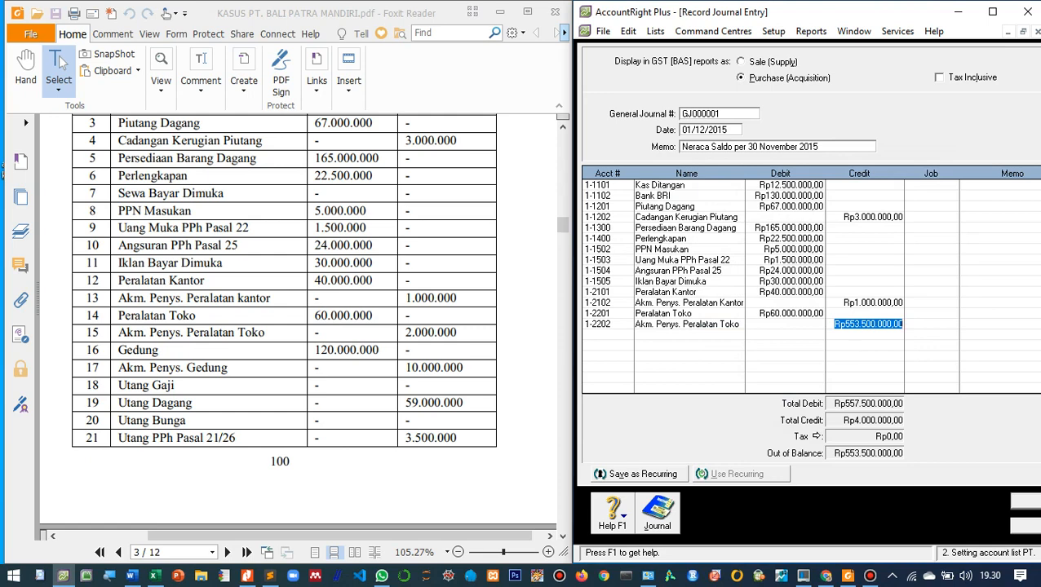
{"action": "type", "text": "2000000"}
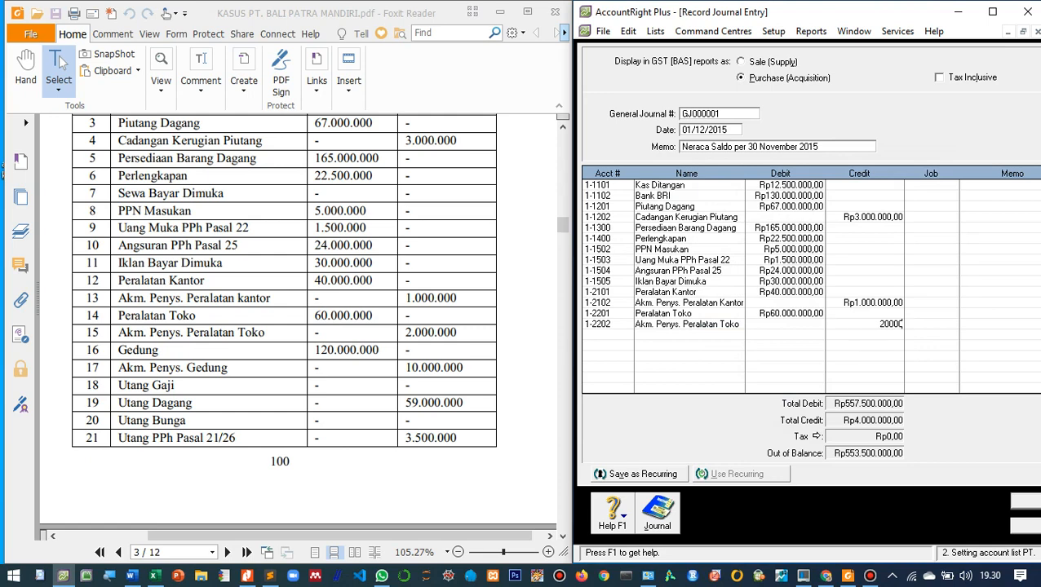
{"action": "key", "text": "Tab"}
- Add a journal line for account 1-2301 Gedung with a debit of Rp120.000.000
{"action": "key", "text": "Tab"}
{"action": "key", "text": "Tab"}
{"action": "key", "text": "Tab"}
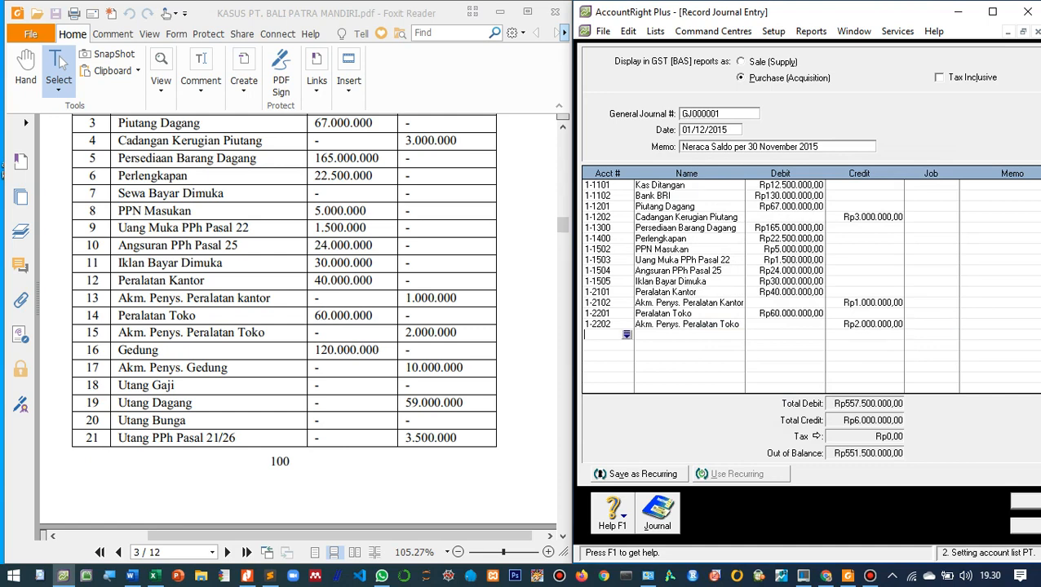
{"action": "key", "text": "Tab"}
{"action": "scroll", "coordinate": [803, 288], "scroll_direction": "down", "scroll_amount": 3}
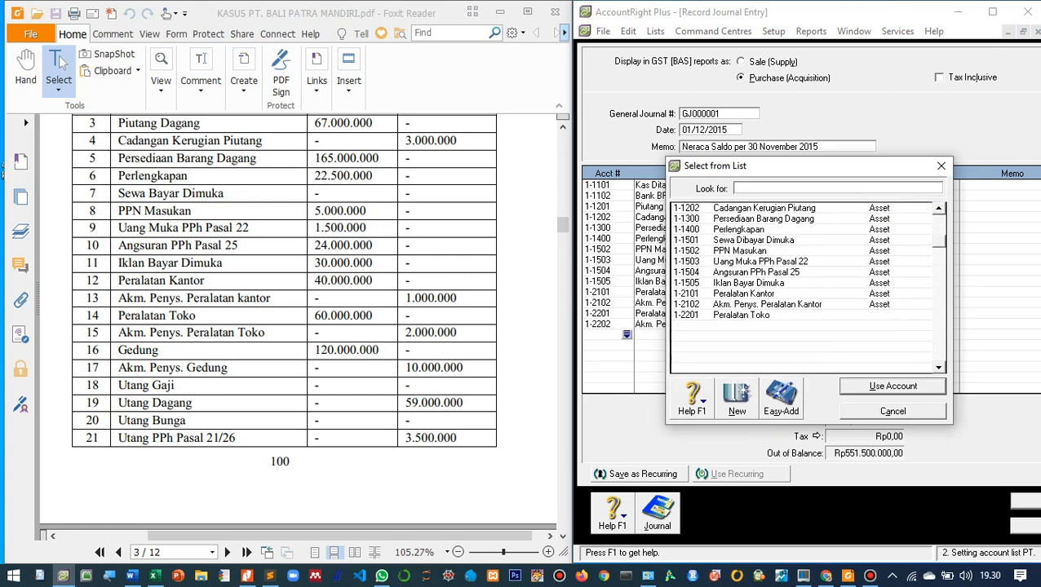
{"action": "double_click", "coordinate": [728, 304]}
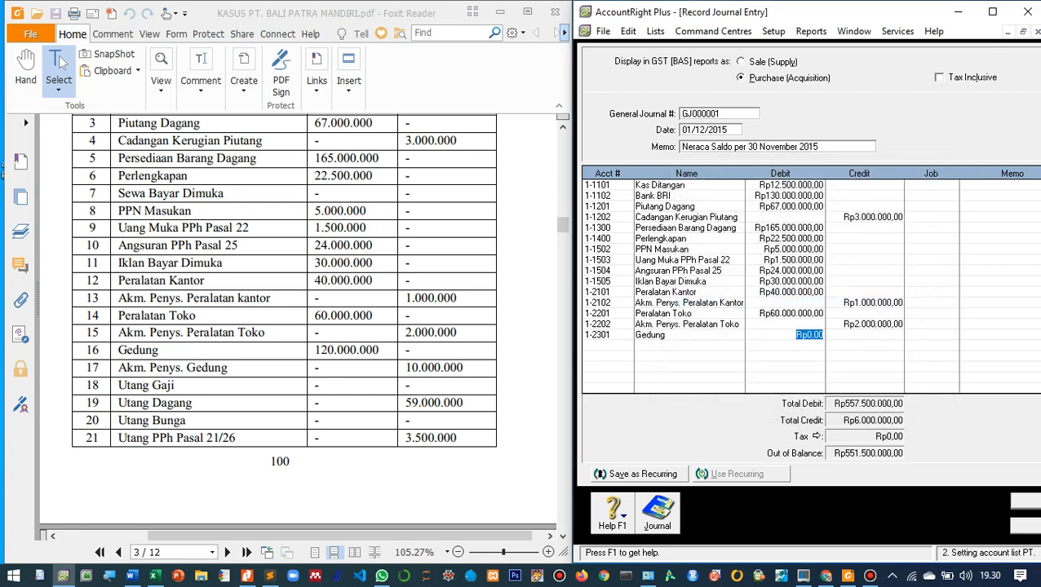
{"action": "type", "text": "120."}
{"action": "type", "text": "000.000"}
{"action": "key", "text": "Tab"}
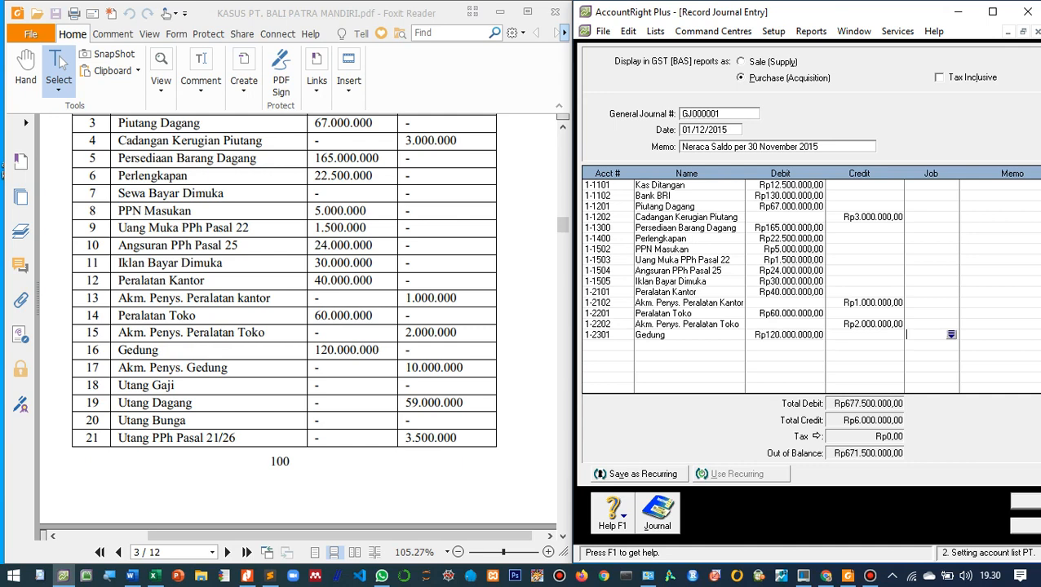
- Add a journal line for account 1-2302 Akm. Penys. Gedung with a credit of Rp10.000.000
{"action": "key", "text": "Tab"}
{"action": "key", "text": "Tab"}
{"action": "key", "text": "Tab"}
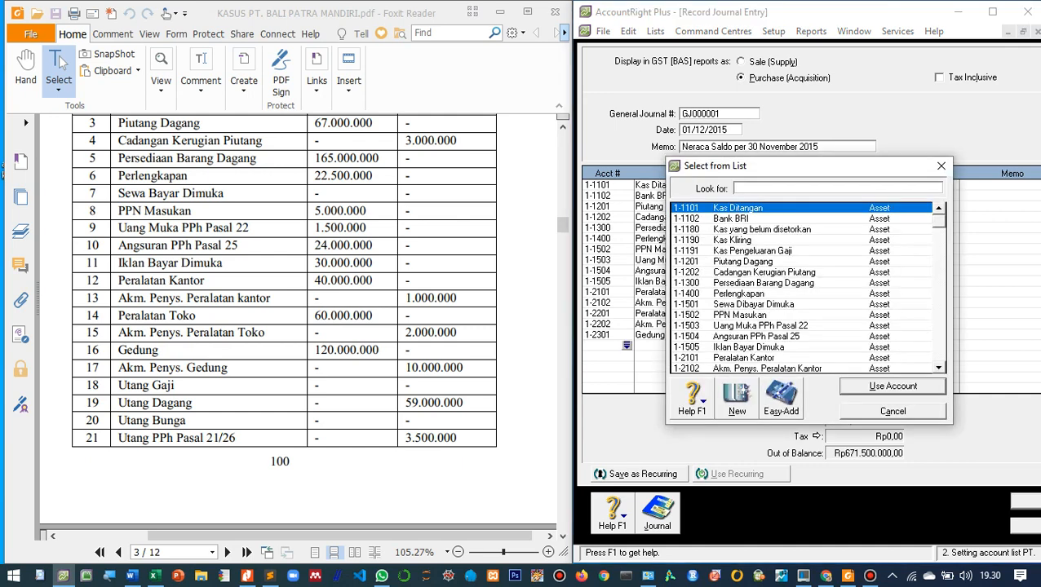
{"action": "scroll", "coordinate": [801, 288], "scroll_direction": "down", "scroll_amount": 1}
{"action": "scroll", "coordinate": [803, 288], "scroll_direction": "down", "scroll_amount": 1}
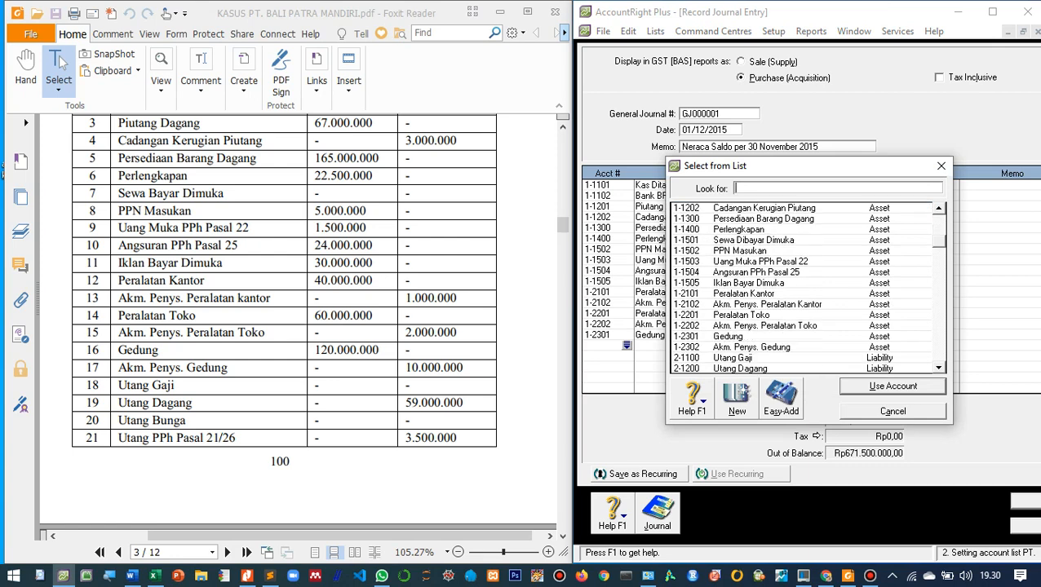
{"action": "double_click", "coordinate": [759, 347]}
{"action": "key", "text": "Tab"}
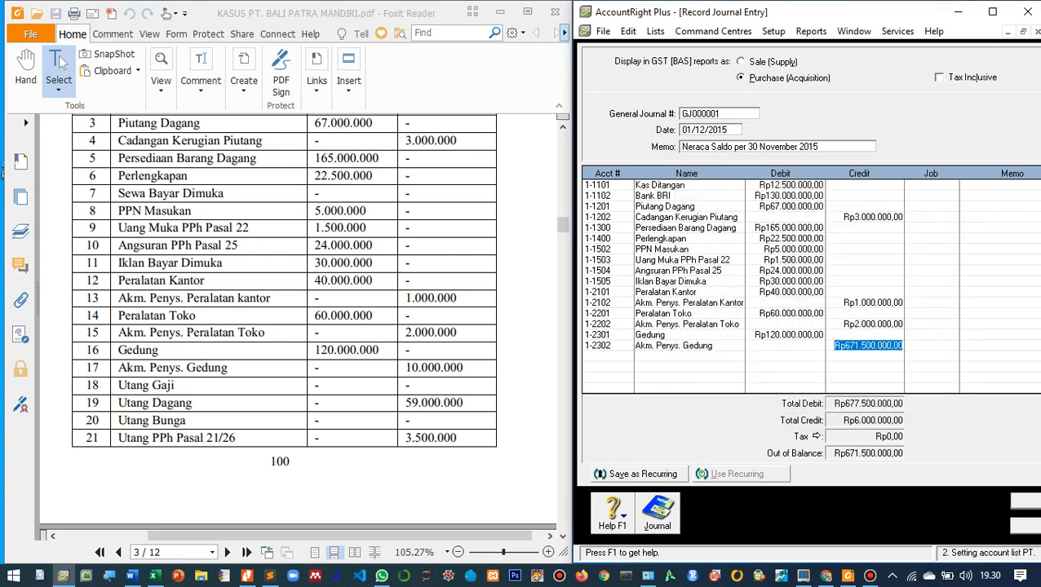
{"action": "type", "text": "10"}
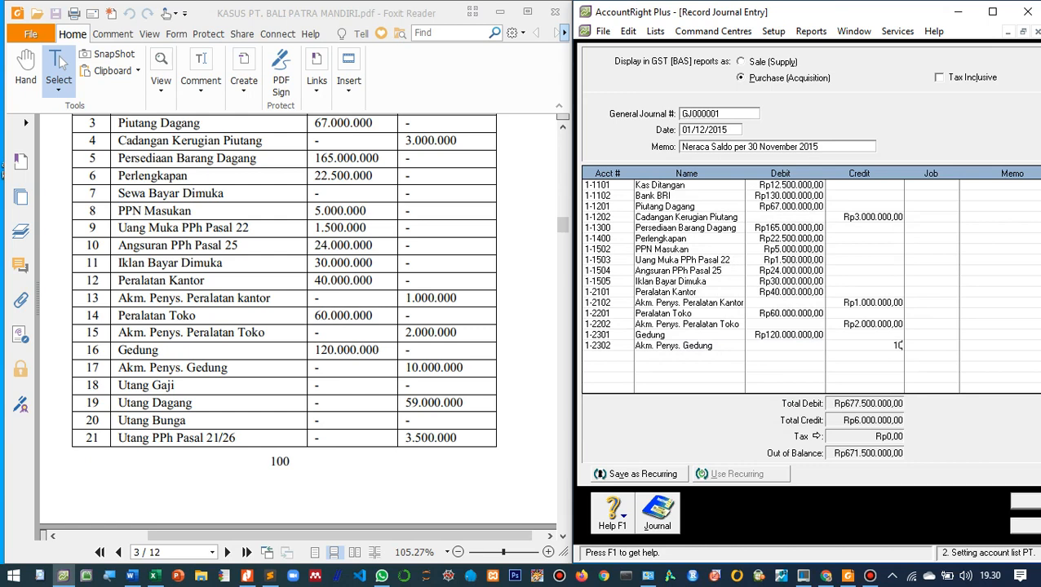
{"action": "type", "text": ".000.000"}
{"action": "key", "text": "Tab"}
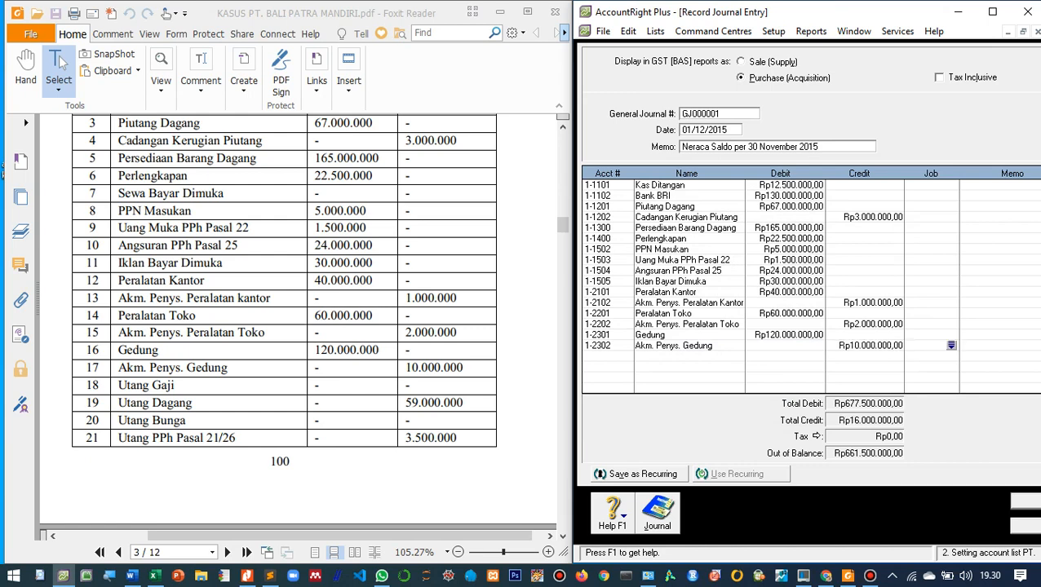
- Add a journal line for account 2-1200 Utang Dagang with a credit of Rp59.000.000
{"action": "left_click", "coordinate": [603, 357]}
{"action": "key", "text": "Tab"}
{"action": "scroll", "coordinate": [804, 289], "scroll_direction": "down", "scroll_amount": 3}
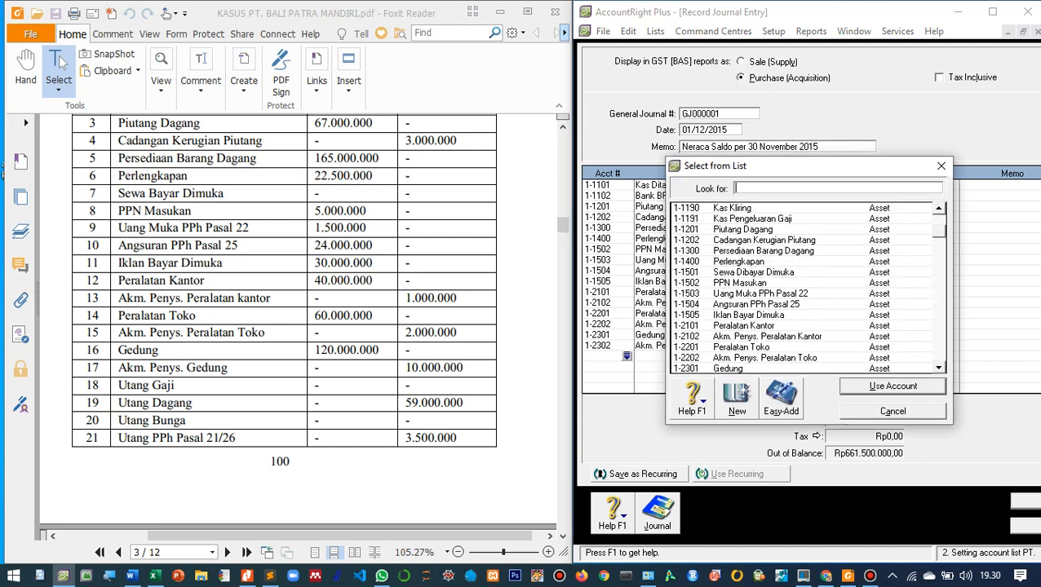
{"action": "double_click", "coordinate": [759, 325]}
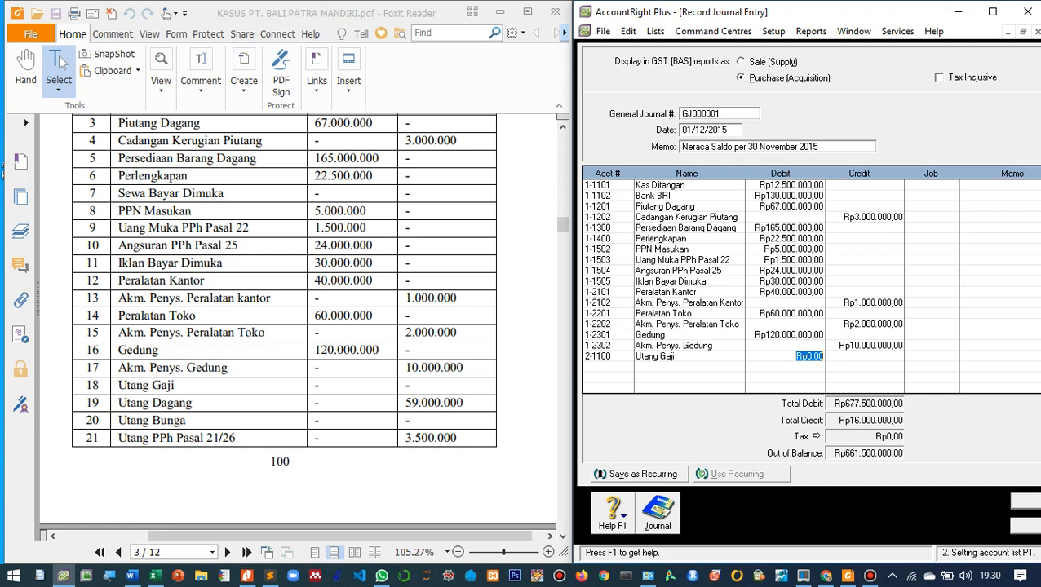
{"action": "key", "text": "shift+Tab"}
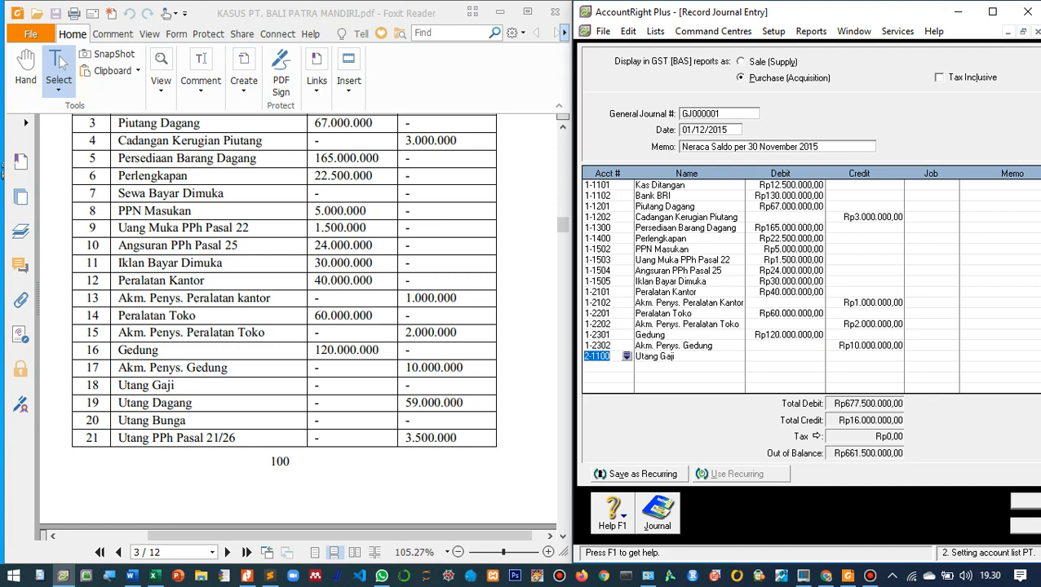
{"action": "key", "text": "Return"}
{"action": "key", "text": "Down"}
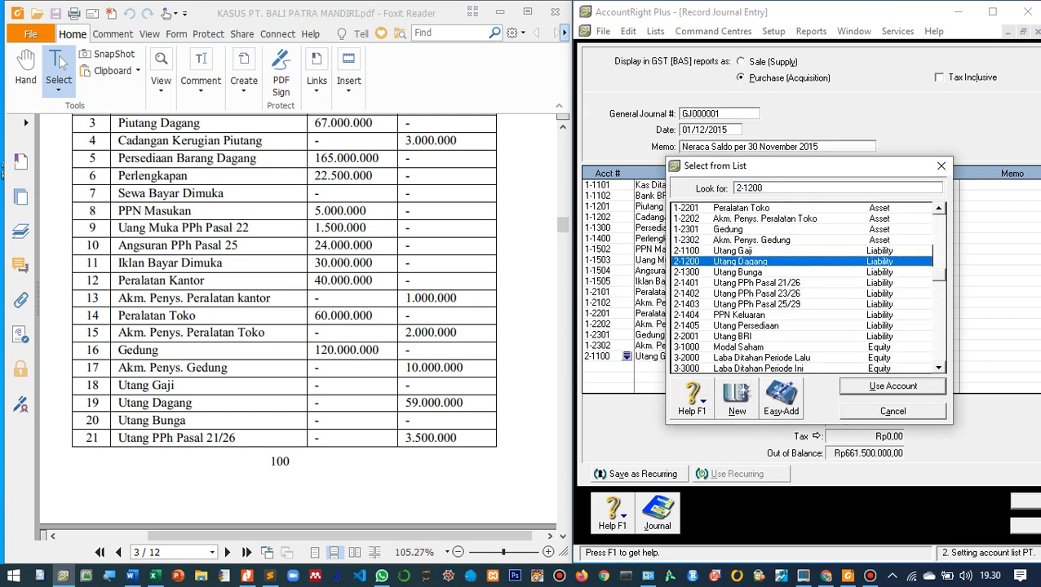
{"action": "key", "text": "Return"}
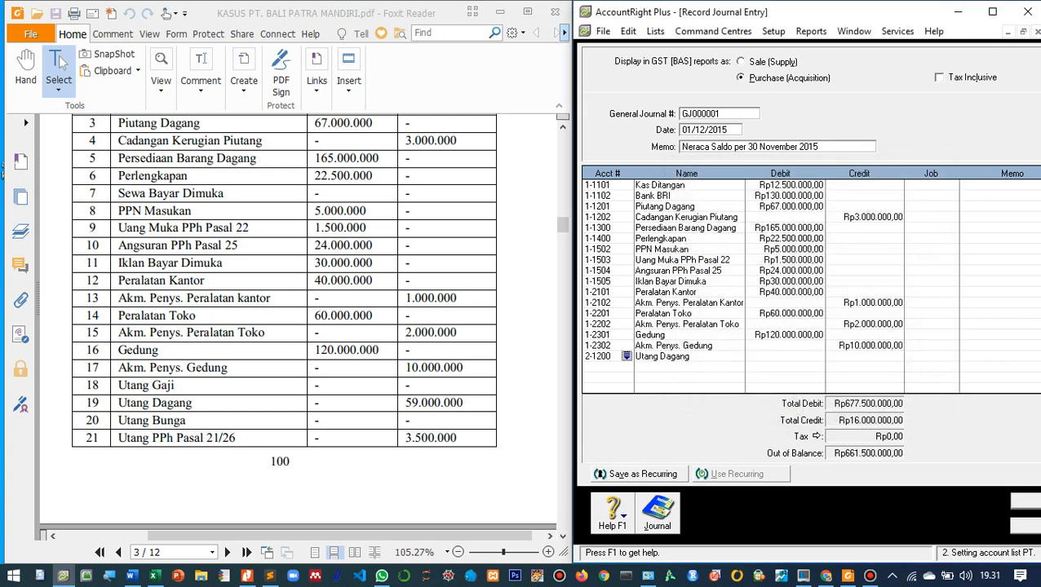
{"action": "key", "text": "Tab"}
{"action": "key", "text": "Tab"}
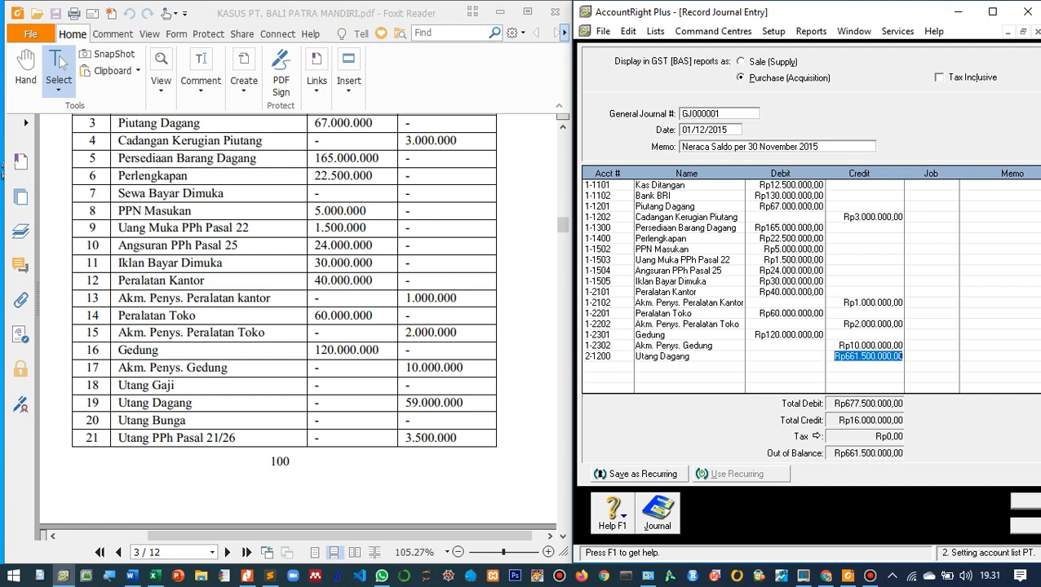
{"action": "type", "text": "59"}
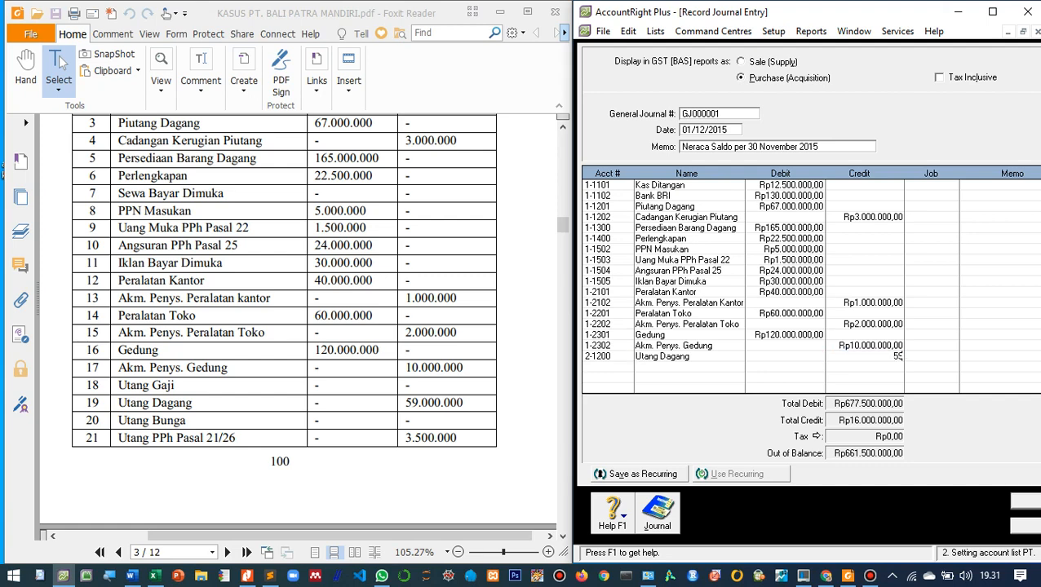
{"action": "type", "text": ".000."}
{"action": "type", "text": "0000"}
{"action": "key", "text": "Tab"}
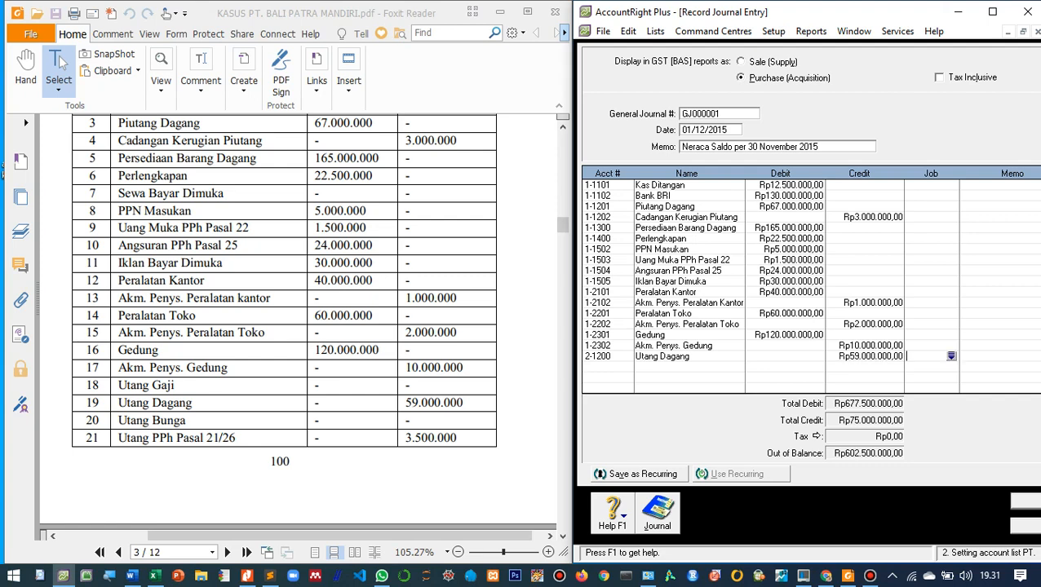
- Add a journal line for account 2-1401 Utang PPh Pasal 21/26 with a credit of Rp3.500.000
{"action": "left_click", "coordinate": [603, 367]}
{"action": "key", "text": "Tab"}
{"action": "scroll", "coordinate": [799, 288], "scroll_direction": "down", "scroll_amount": 3}
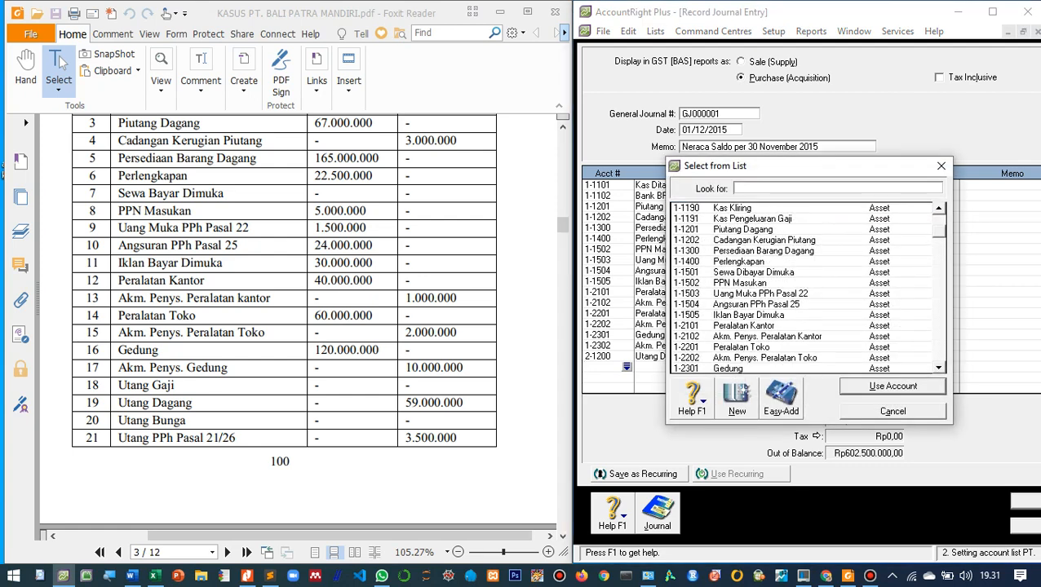
{"action": "scroll", "coordinate": [799, 288], "scroll_direction": "down", "scroll_amount": 1}
{"action": "double_click", "coordinate": [758, 325]}
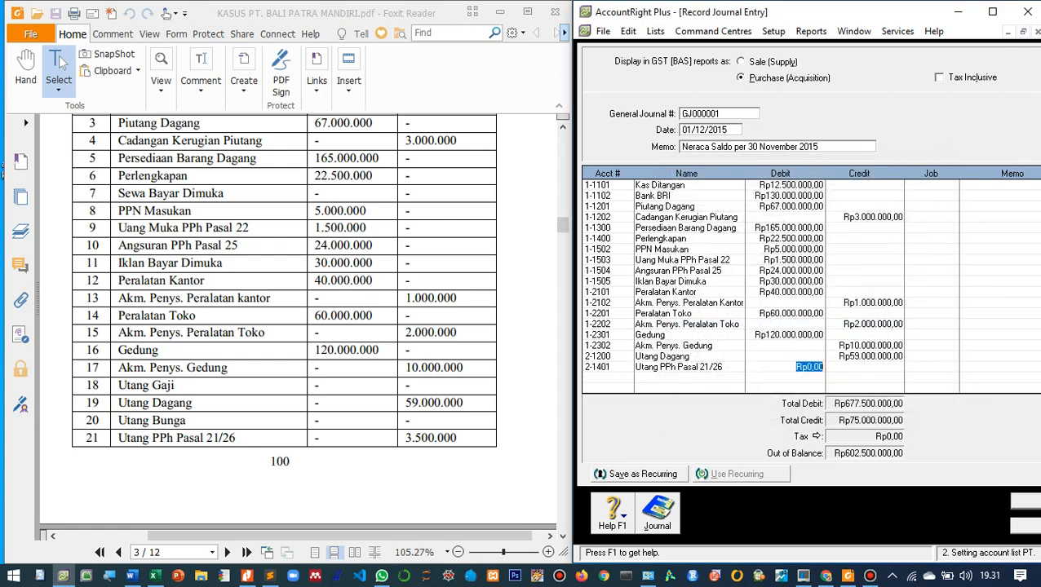
{"action": "key", "text": "Tab"}
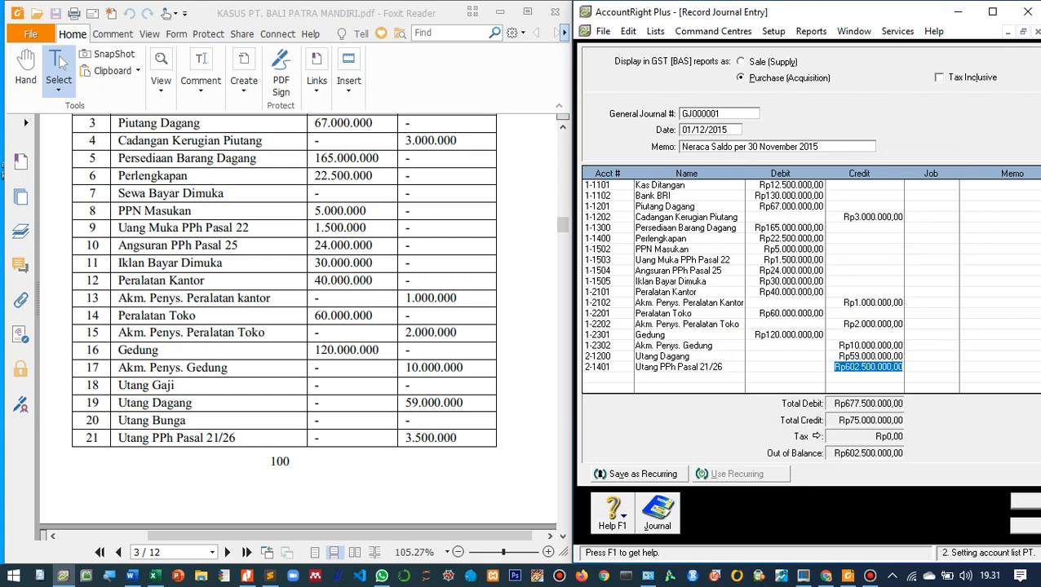
{"action": "type", "text": "3500000"}
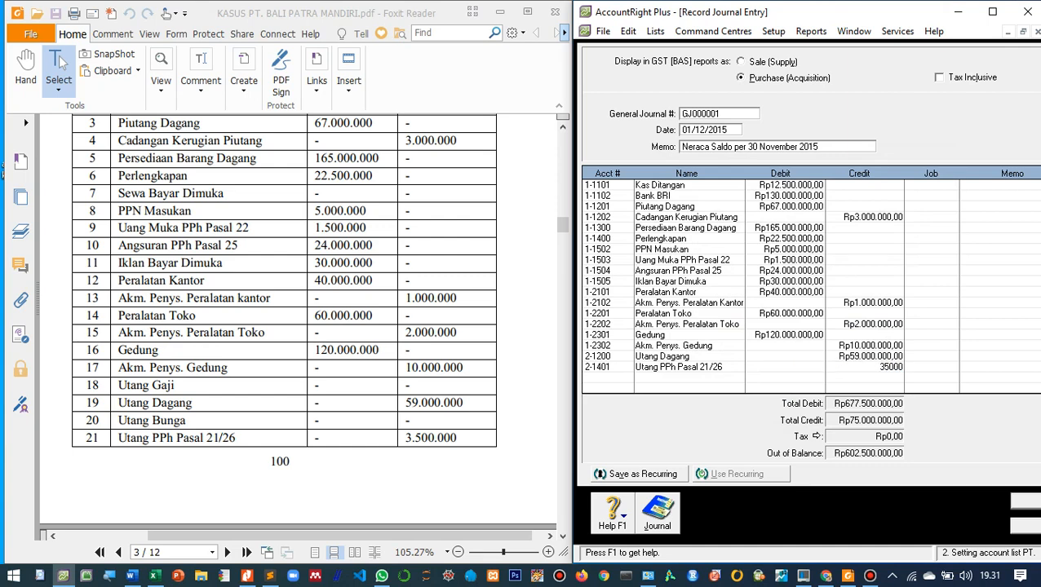
{"action": "key", "text": "Tab"}
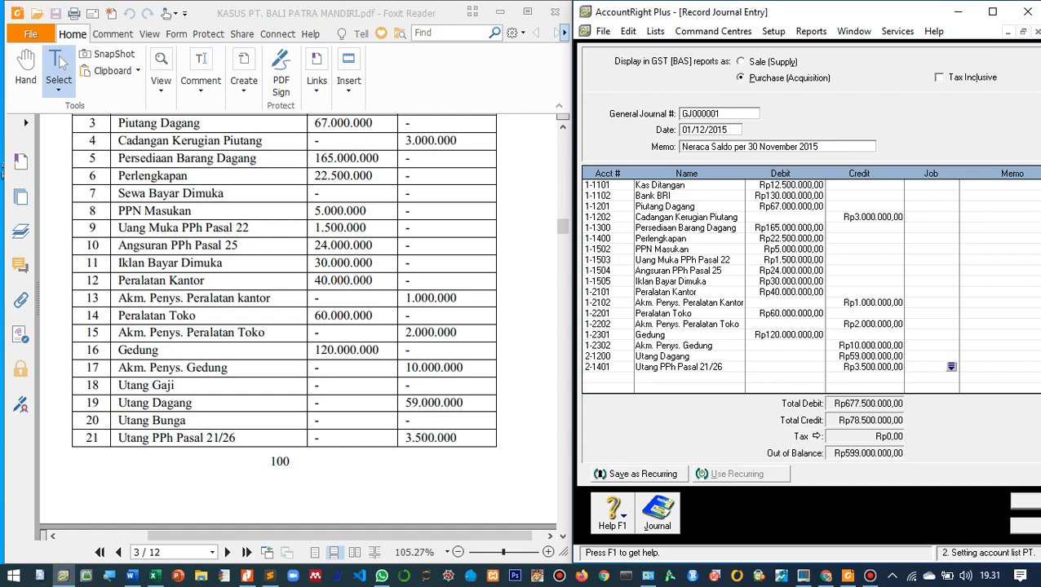
- Add a journal line for account 2-1403 Utang PPh Pasal 25/29 with a credit of Rp2.000.000
{"action": "scroll", "coordinate": [298, 323], "scroll_direction": "down", "scroll_amount": 6}
{"action": "scroll", "coordinate": [283, 323], "scroll_direction": "down", "scroll_amount": 3}
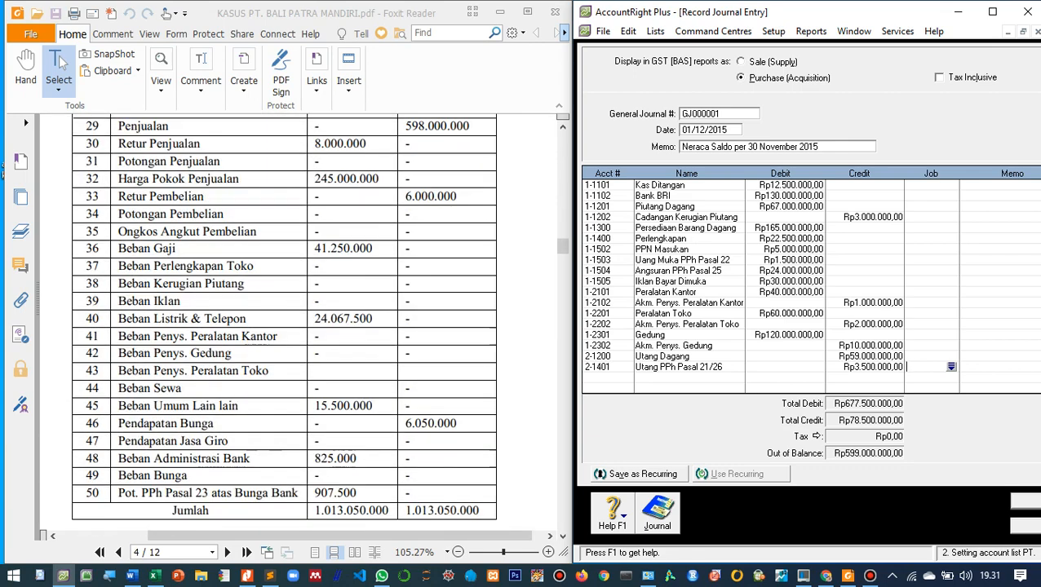
{"action": "scroll", "coordinate": [283, 323], "scroll_direction": "up", "scroll_amount": 4}
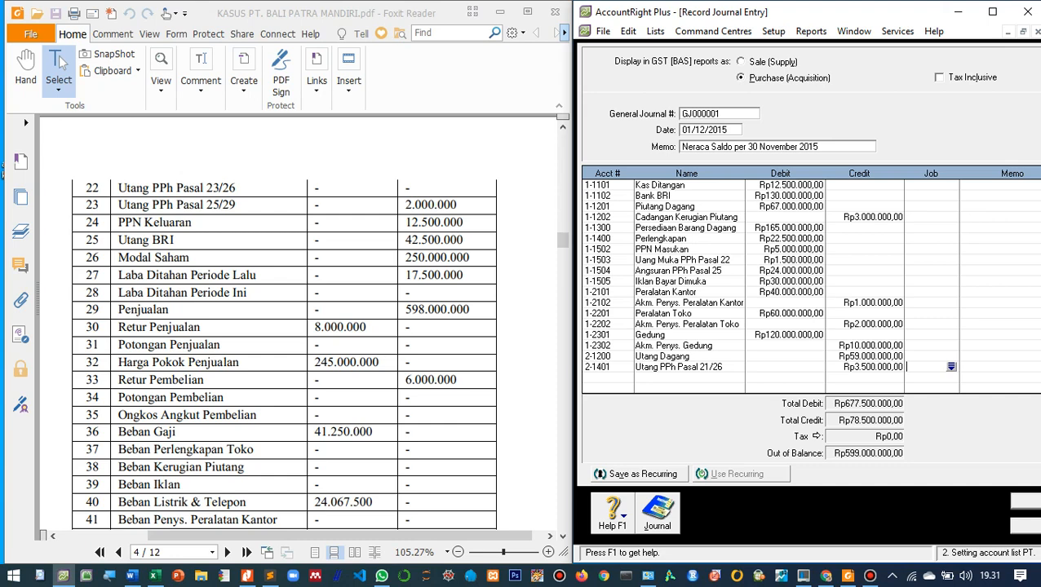
{"action": "key", "text": "Tab"}
{"action": "key", "text": "Tab"}
{"action": "key", "text": "Tab"}
{"action": "scroll", "coordinate": [804, 287], "scroll_direction": "down", "scroll_amount": 6}
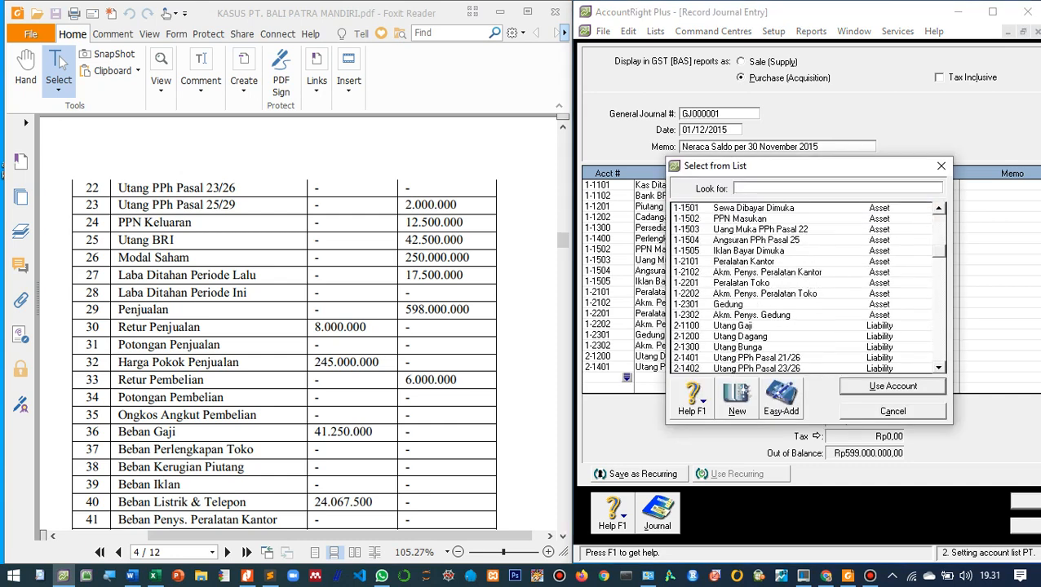
{"action": "double_click", "coordinate": [757, 315]}
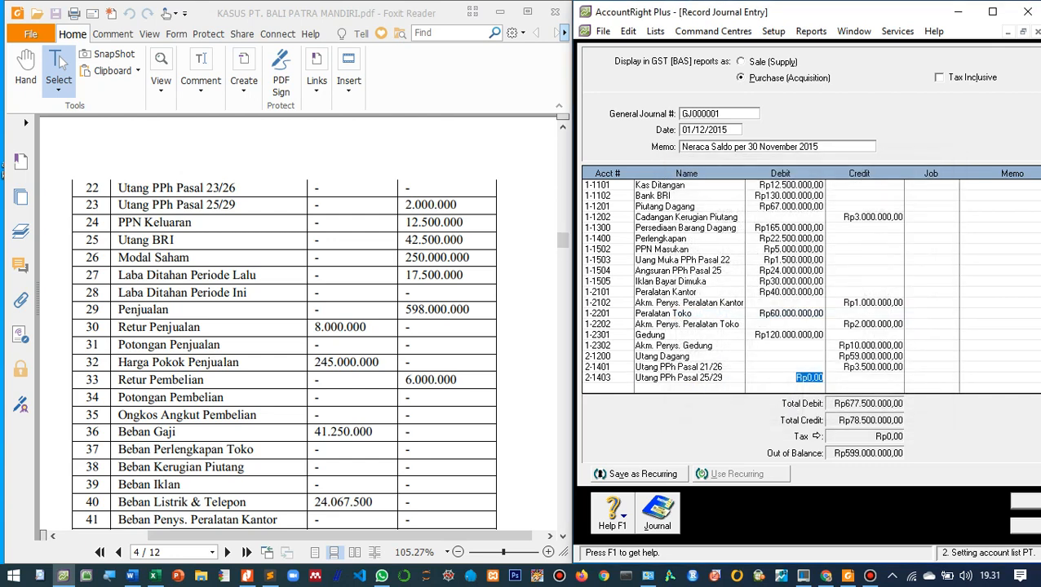
{"action": "key", "text": "Tab"}
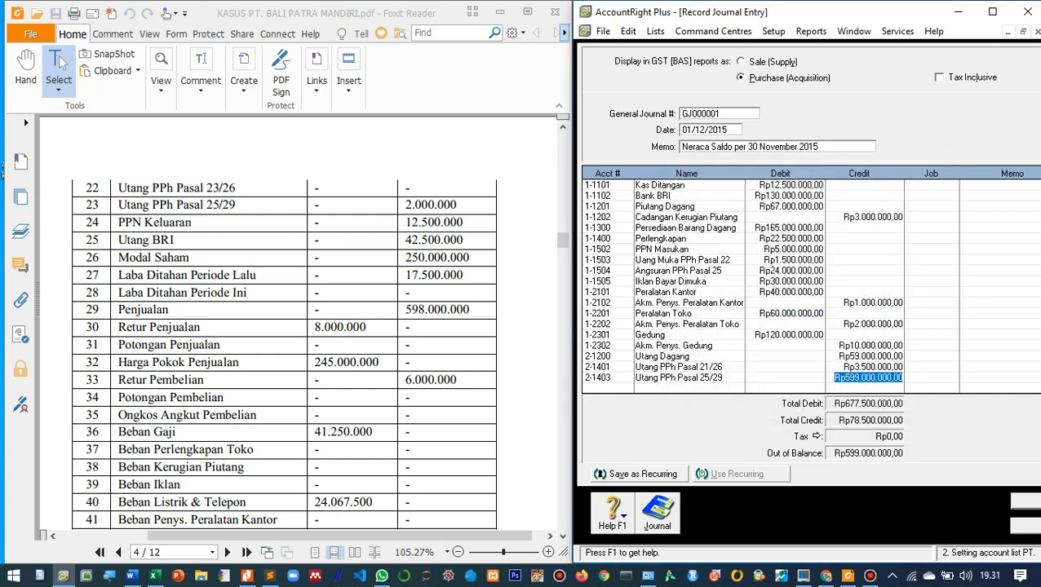
{"action": "type", "text": "2000000"}
{"action": "key", "text": "Tab"}
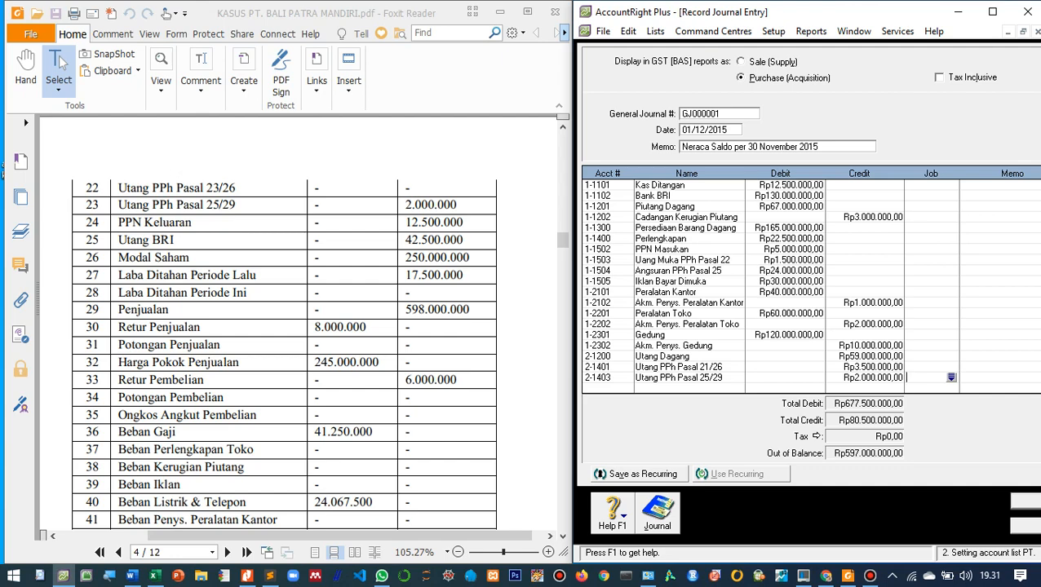
- Add a journal line for account 2-1404 PPN Keluaran with a credit of Rp12.500.000
{"action": "left_click", "coordinate": [626, 388]}
{"action": "left_click", "coordinate": [627, 388]}
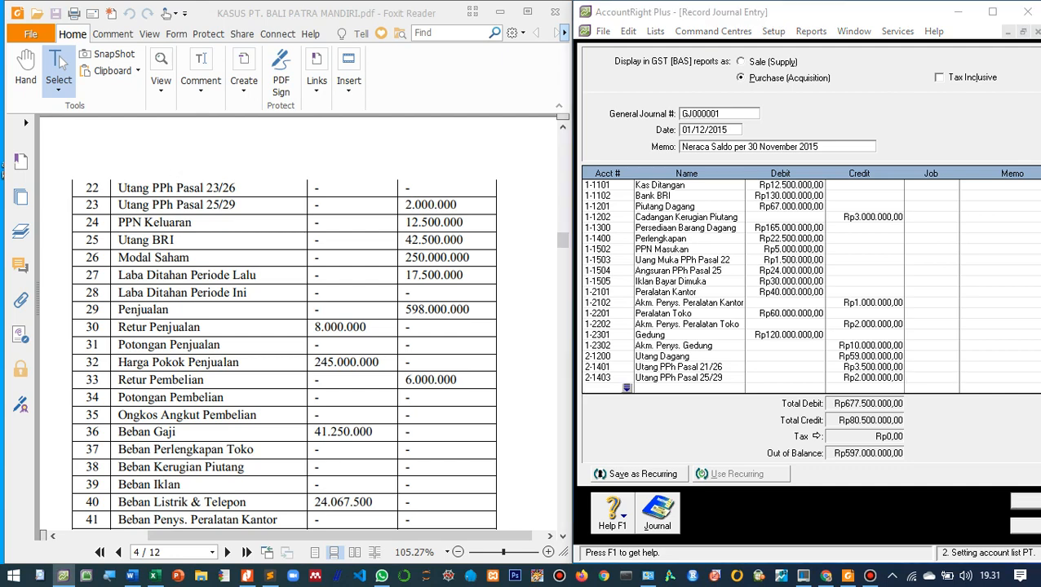
{"action": "scroll", "coordinate": [803, 287], "scroll_direction": "down", "scroll_amount": 4}
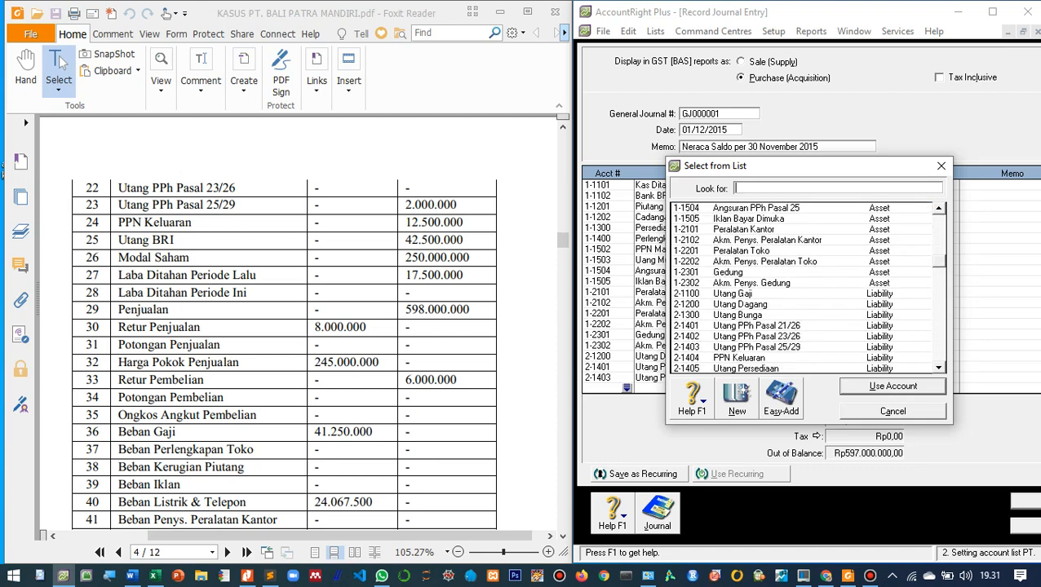
{"action": "double_click", "coordinate": [758, 358]}
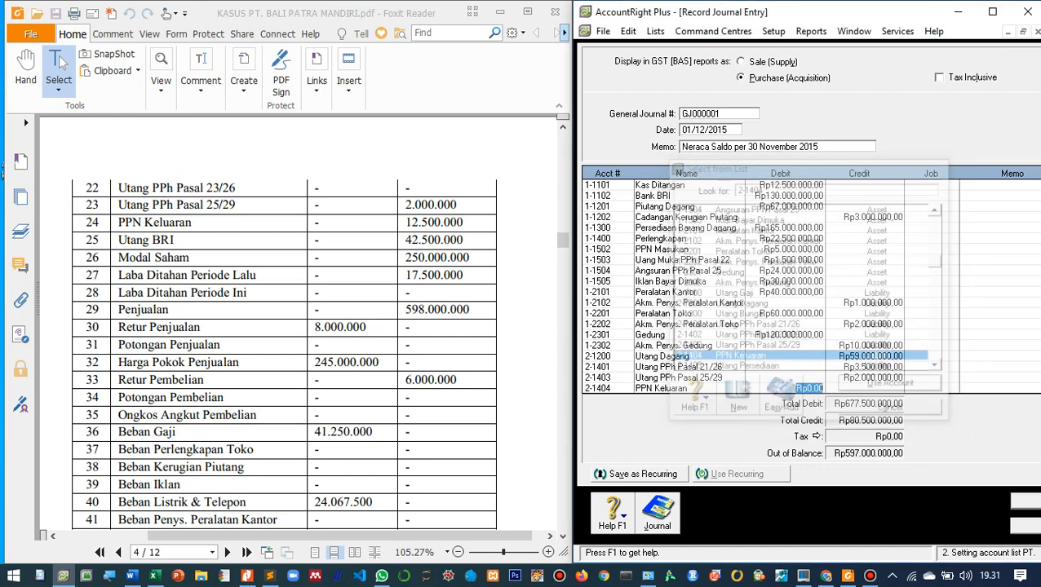
{"action": "key", "text": "Tab"}
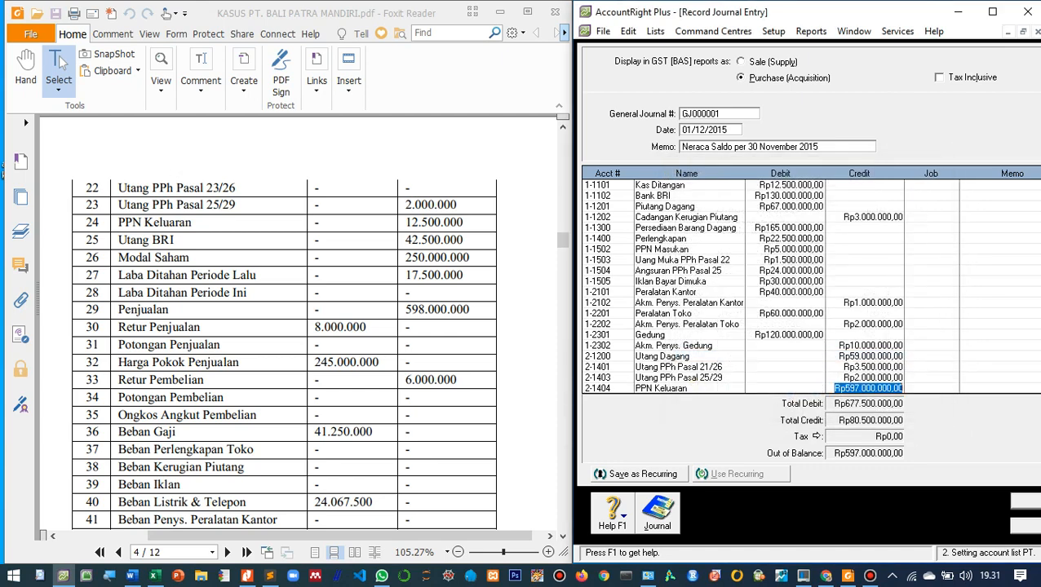
{"action": "type", "text": "1250000"}
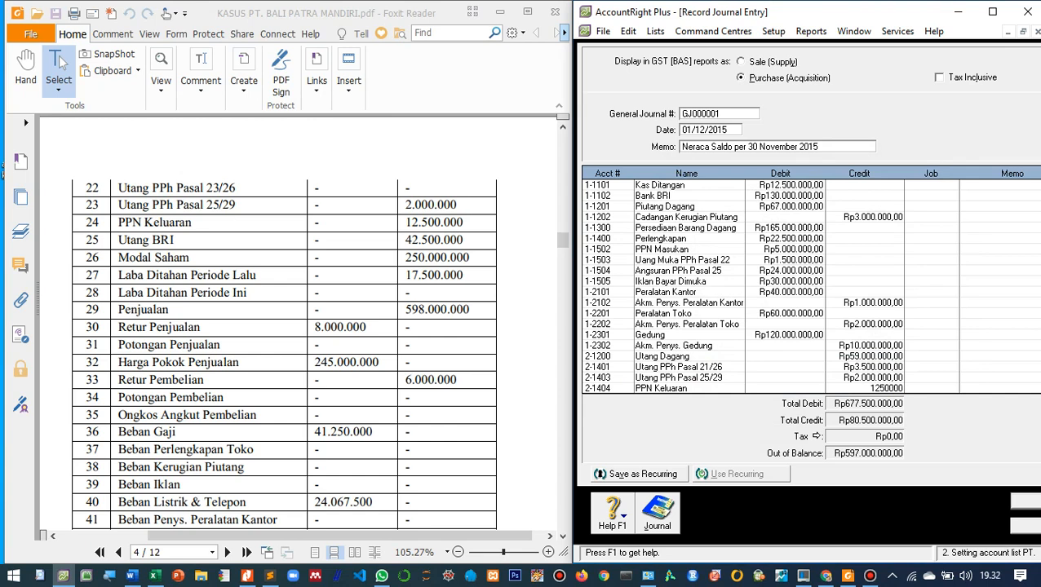
{"action": "key", "text": "Tab"}
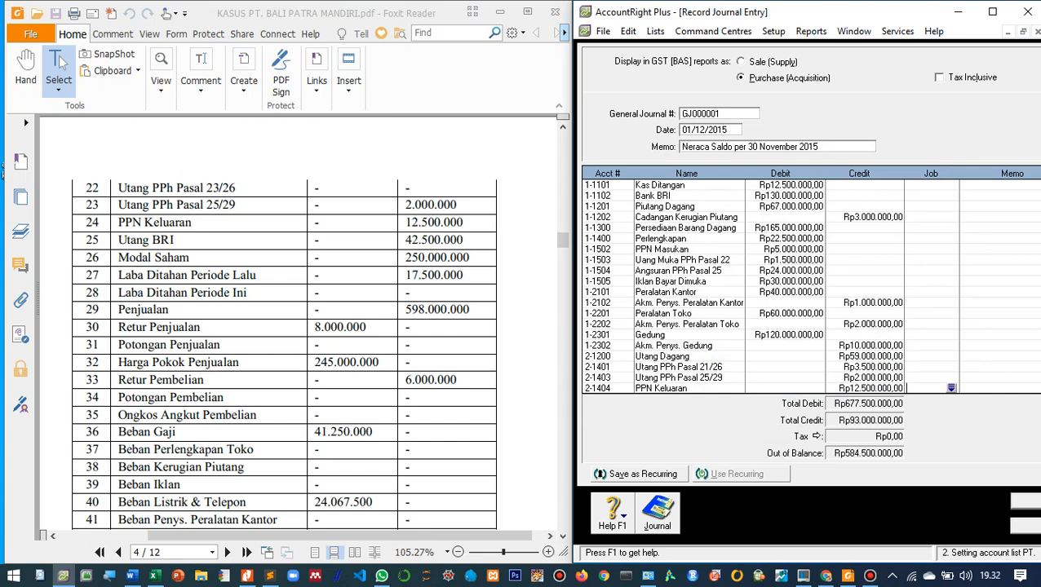
- Add a journal line for account 2-2001 Utang BRI with a credit of Rp42.500.000
{"action": "key", "text": "Tab"}
{"action": "key", "text": "Tab"}
{"action": "key", "text": "Tab"}
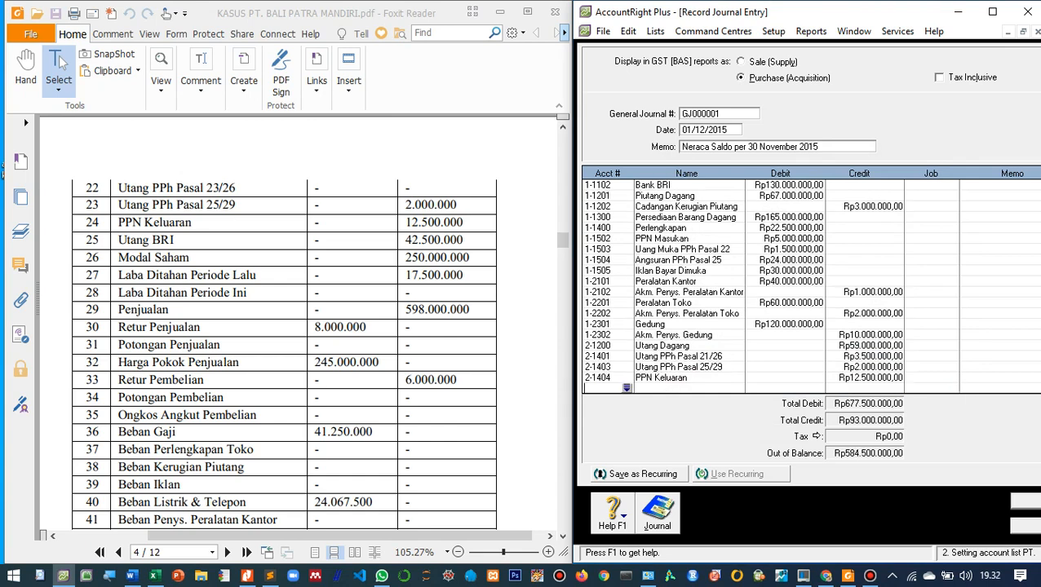
{"action": "key", "text": "Tab"}
{"action": "scroll", "coordinate": [800, 288], "scroll_direction": "down", "scroll_amount": 2}
{"action": "scroll", "coordinate": [800, 288], "scroll_direction": "down", "scroll_amount": 4}
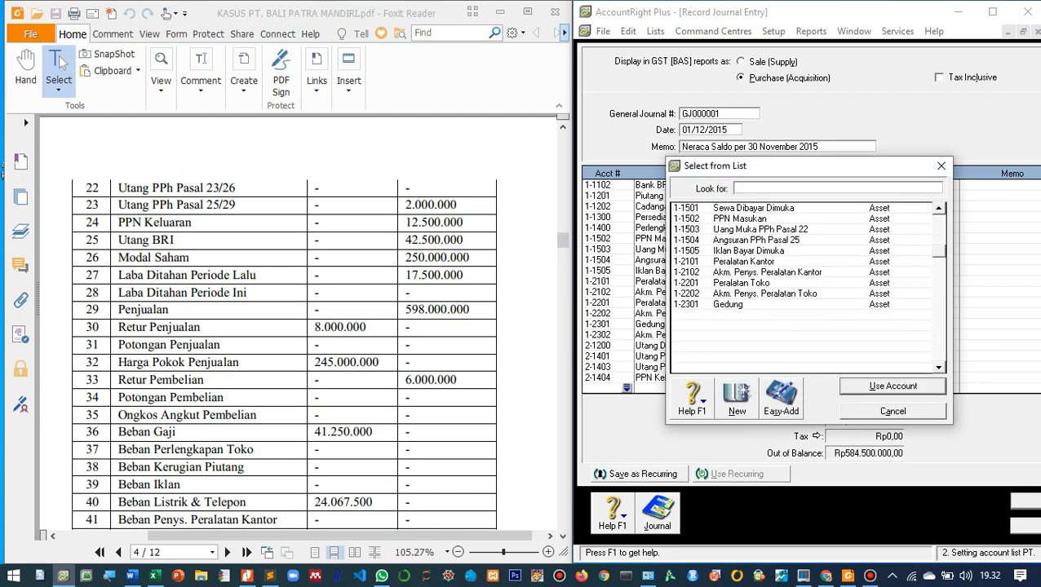
{"action": "type", "text": "2-2001"}
{"action": "key", "text": "Return"}
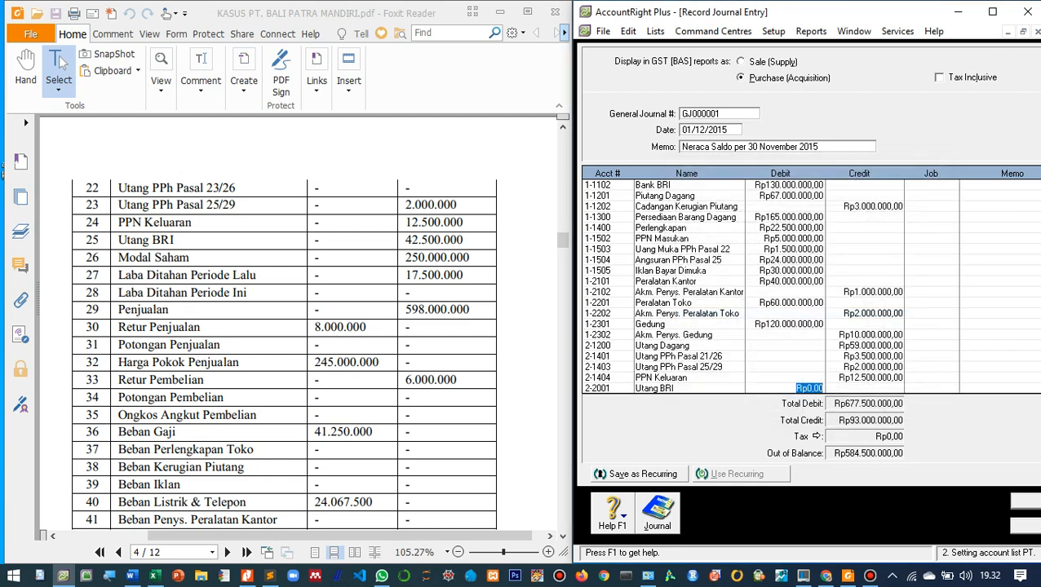
{"action": "key", "text": "Tab"}
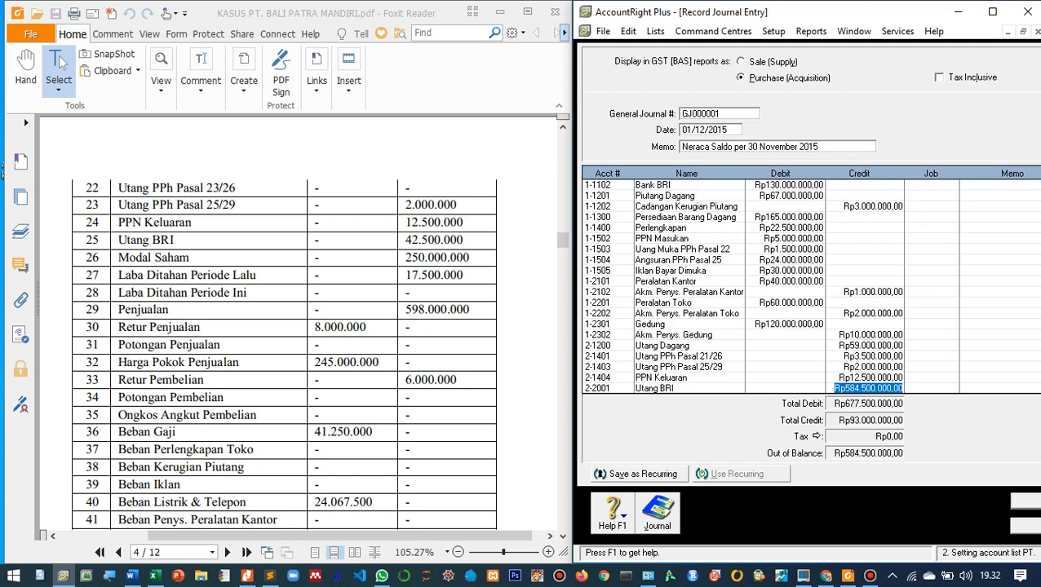
{"action": "type", "text": "42.500.000"}
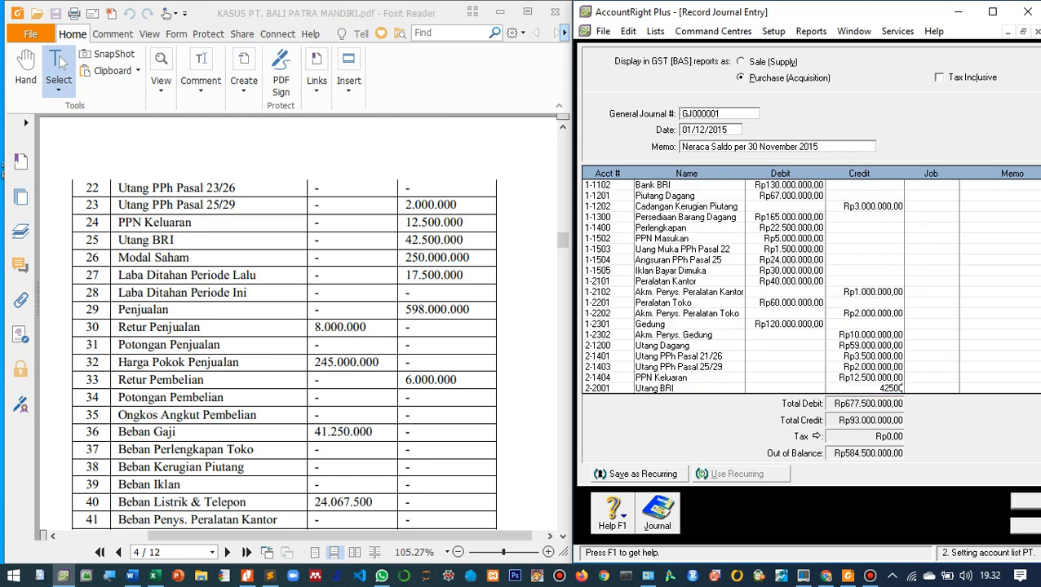
{"action": "key", "text": "Tab"}
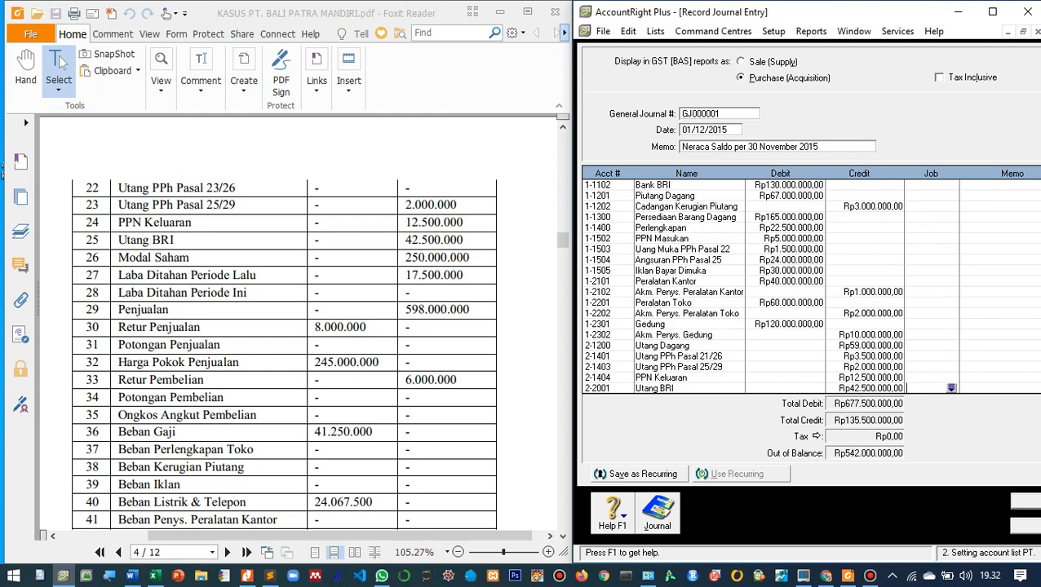
- Add a journal line for account 3-1000 Modal Saham with a credit of Rp250.000.000
{"action": "key", "text": "Tab"}
{"action": "key", "text": "Tab"}
{"action": "key", "text": "Tab"}
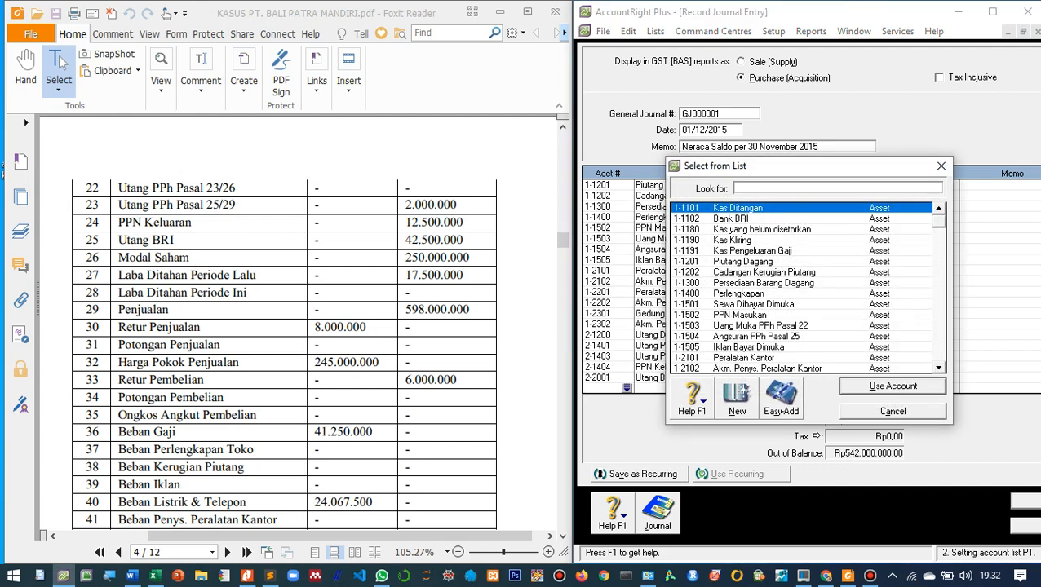
{"action": "scroll", "coordinate": [803, 287], "scroll_direction": "down", "scroll_amount": 1}
{"action": "scroll", "coordinate": [803, 287], "scroll_direction": "down", "scroll_amount": 5}
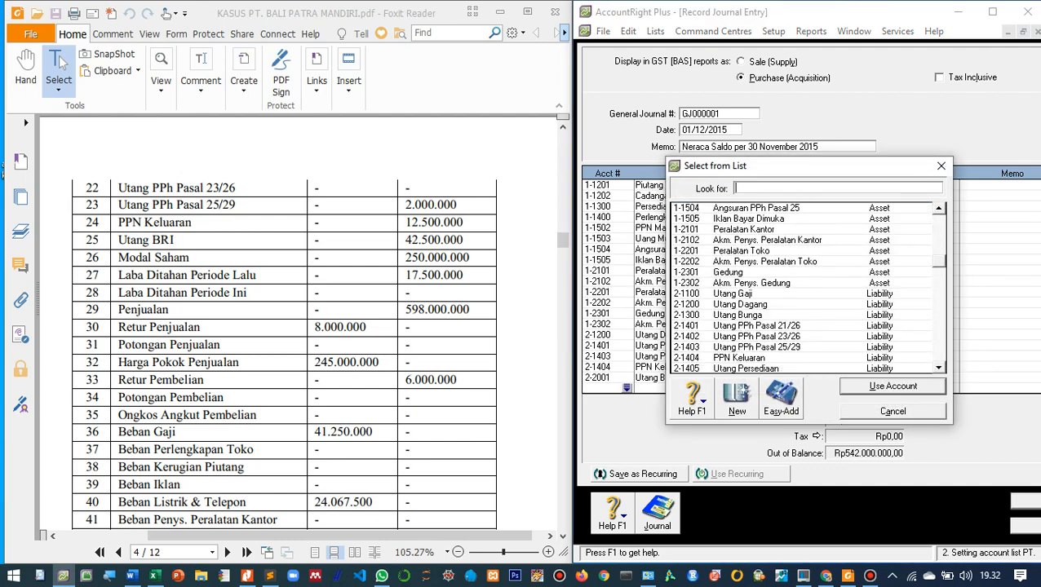
{"action": "double_click", "coordinate": [759, 315]}
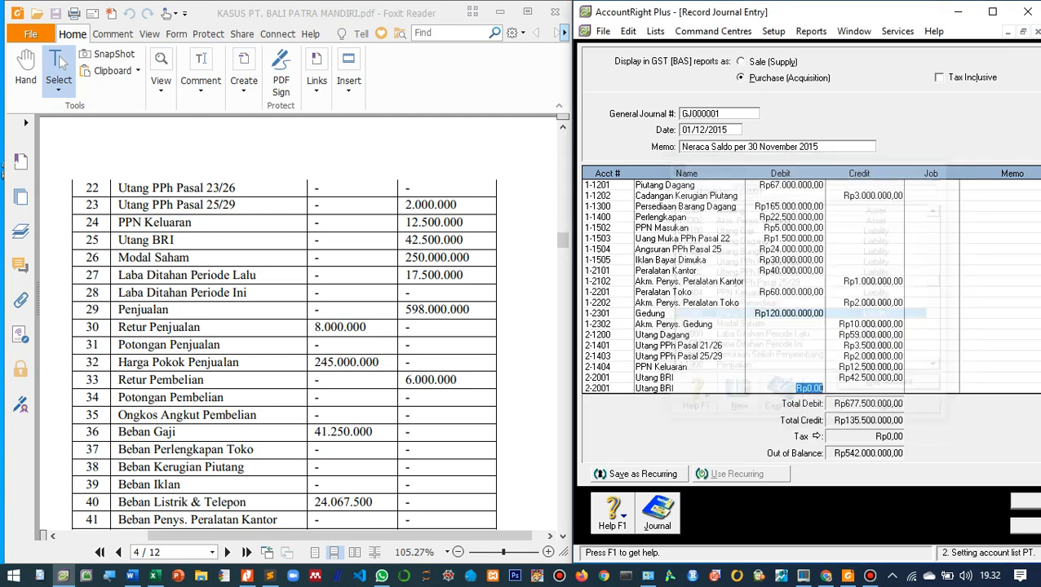
{"action": "left_click", "coordinate": [599, 389]}
{"action": "left_click", "coordinate": [626, 388]}
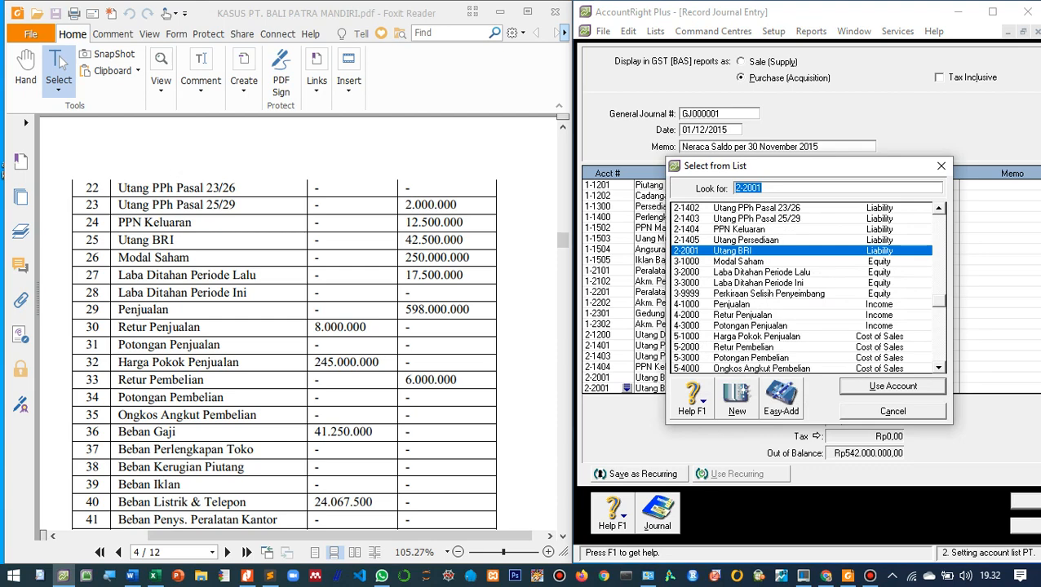
{"action": "type", "text": "3-1000"}
{"action": "key", "text": "Return"}
{"action": "key", "text": "Tab"}
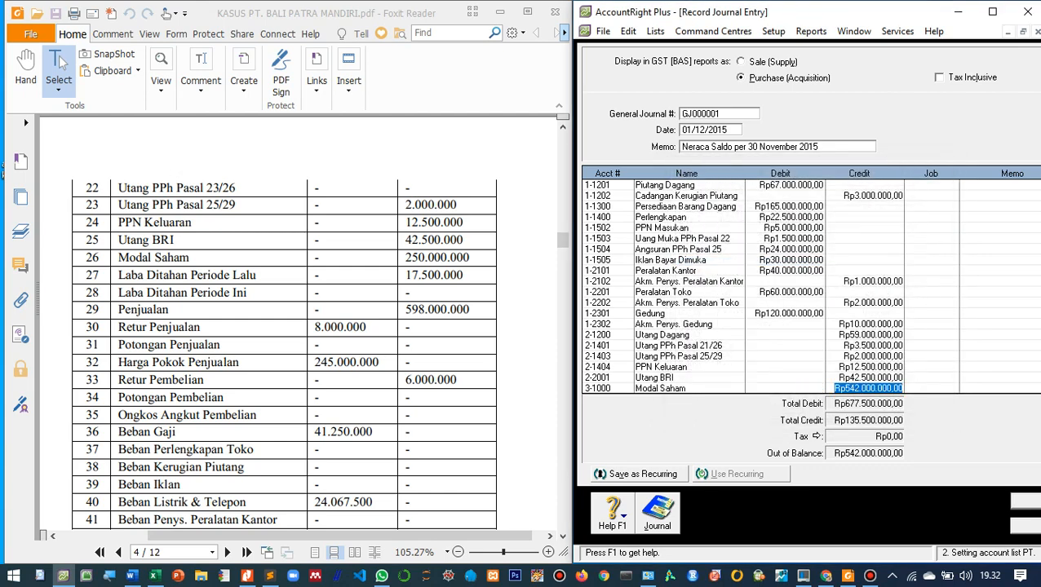
{"action": "type", "text": "250"}
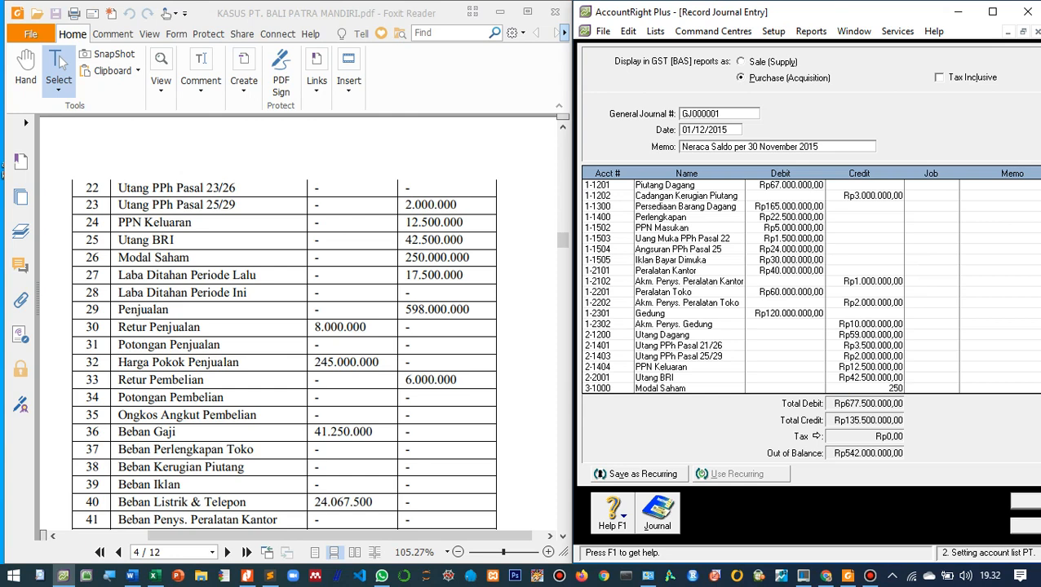
{"action": "type", "text": ".000.000"}
{"action": "key", "text": "Tab"}
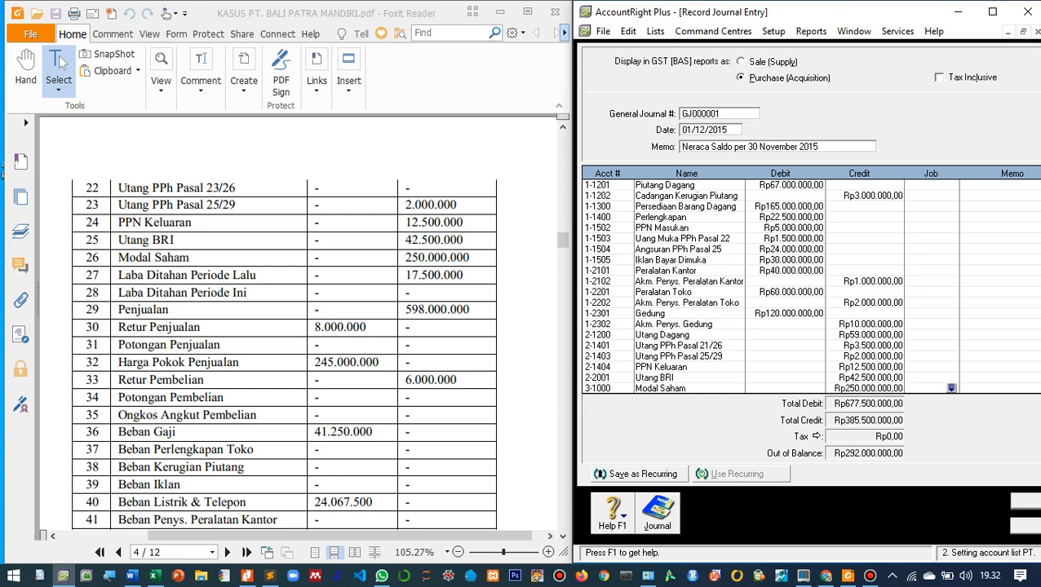
- Add a journal line for account 3-2000 Laba Ditahan Periode Lalu with a credit of Rp17.500.000
{"action": "key", "text": "Tab"}
{"action": "key", "text": "Tab"}
{"action": "key", "text": "Tab"}
{"action": "key", "text": "Tab"}
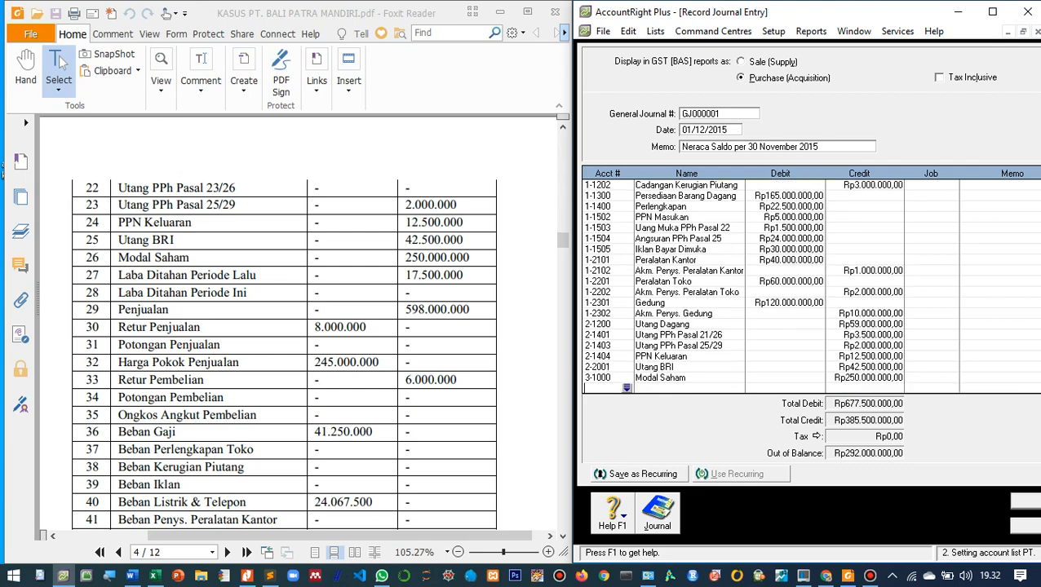
{"action": "scroll", "coordinate": [806, 288], "scroll_direction": "down", "scroll_amount": 5}
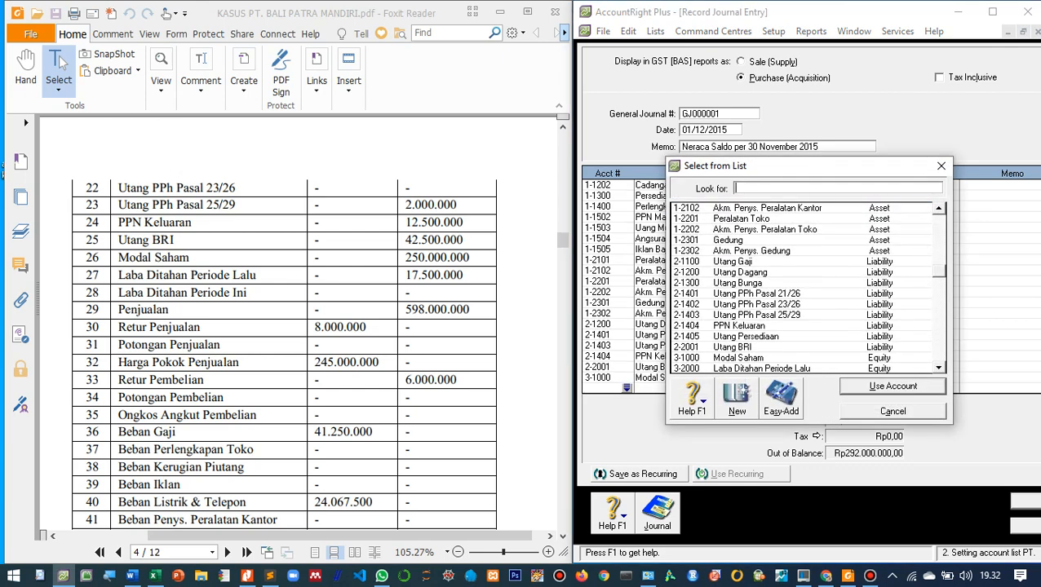
{"action": "scroll", "coordinate": [806, 287], "scroll_direction": "down", "scroll_amount": 2}
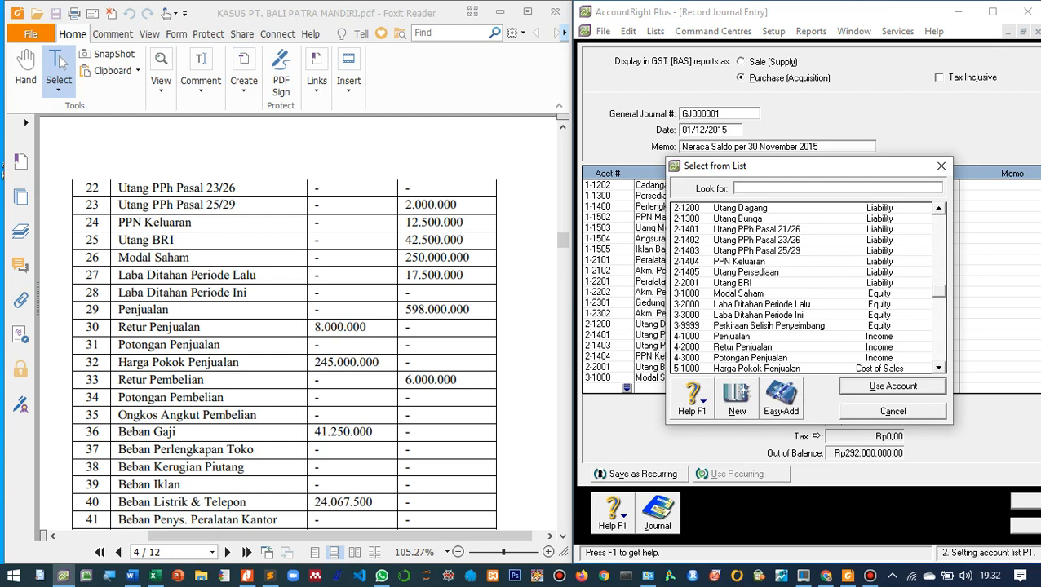
{"action": "double_click", "coordinate": [761, 304]}
{"action": "key", "text": "Tab"}
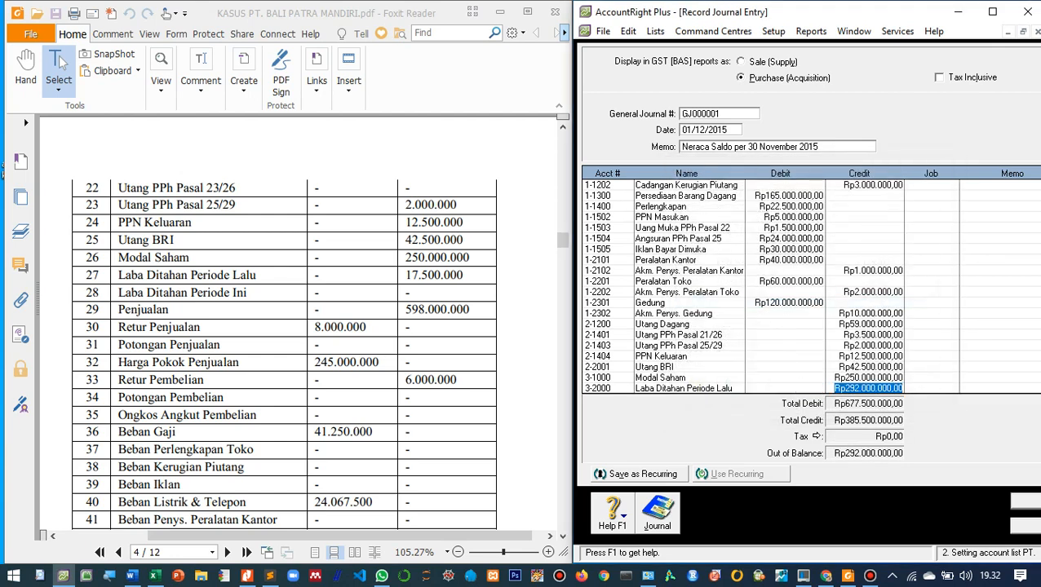
{"action": "type", "text": "17"}
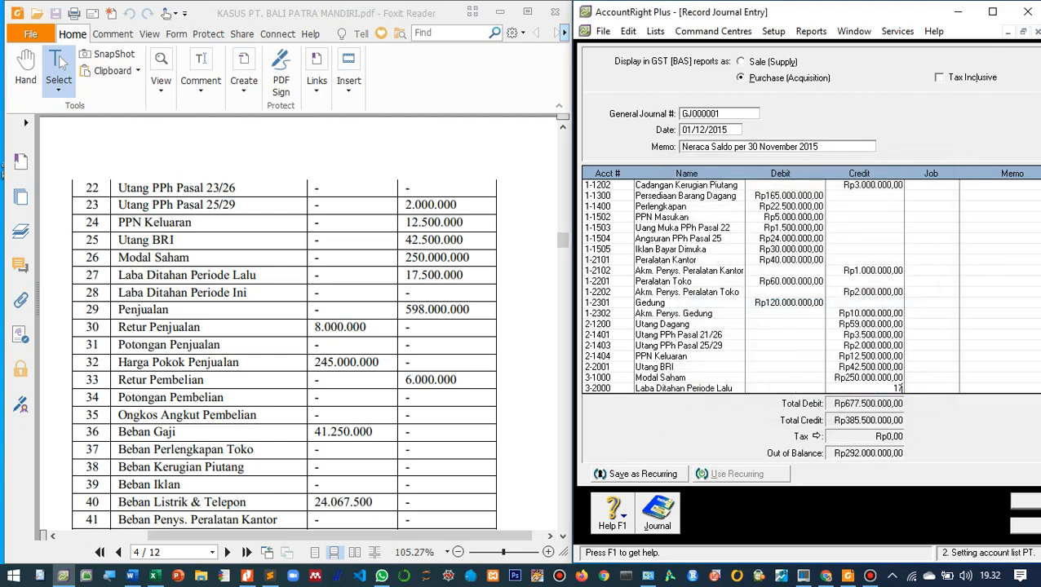
{"action": "type", "text": ".500.0000"}
{"action": "key", "text": "Tab"}
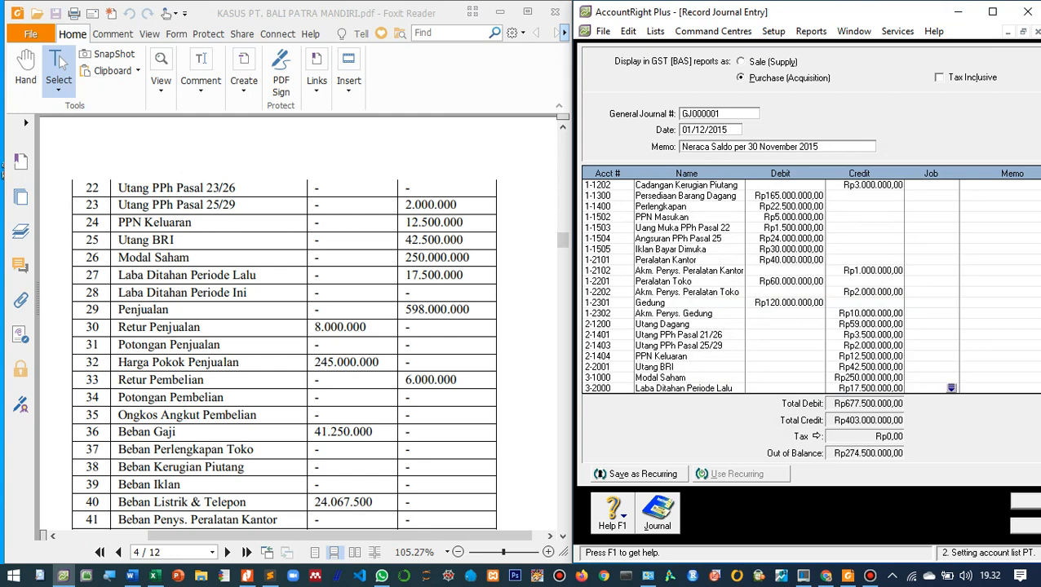
- Add a journal line for account 4-1000 Penjualan with a credit of Rp598.000.000
{"action": "key", "text": "Tab"}
{"action": "key", "text": "Tab"}
{"action": "key", "text": "Tab"}
{"action": "key", "text": "Tab"}
{"action": "scroll", "coordinate": [803, 288], "scroll_direction": "down", "scroll_amount": 8}
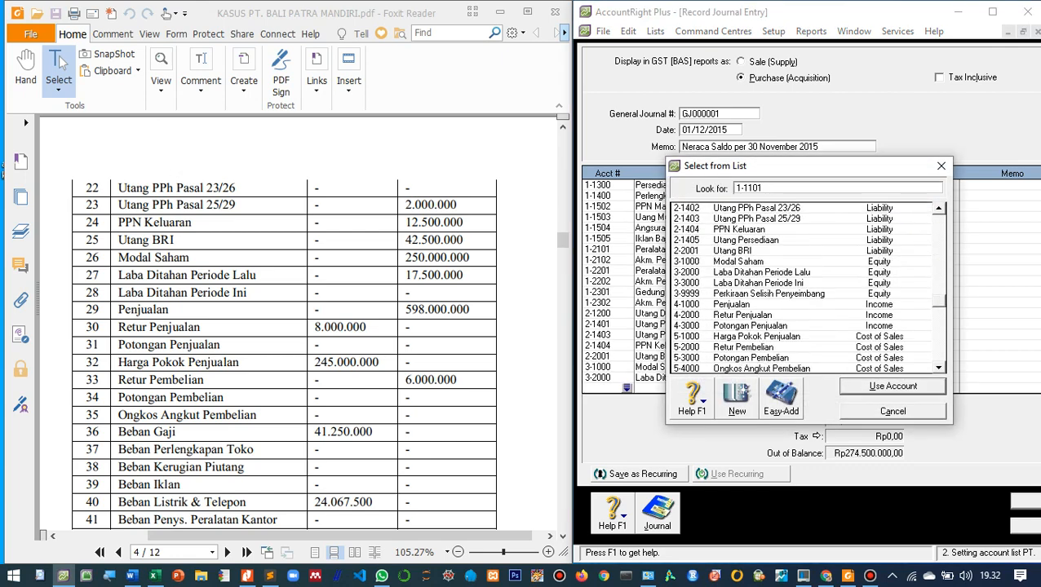
{"action": "double_click", "coordinate": [734, 304]}
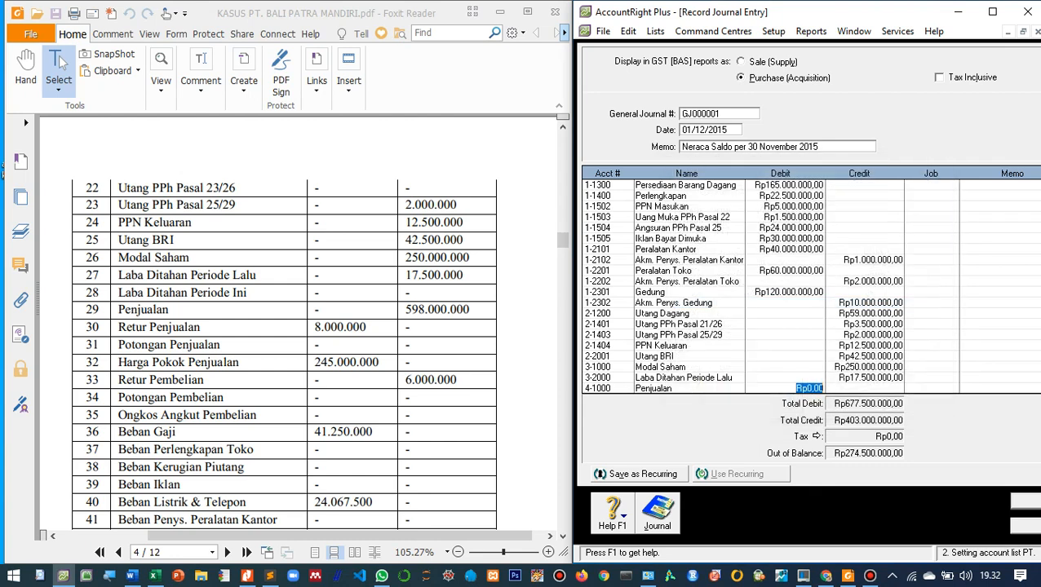
{"action": "key", "text": "Tab"}
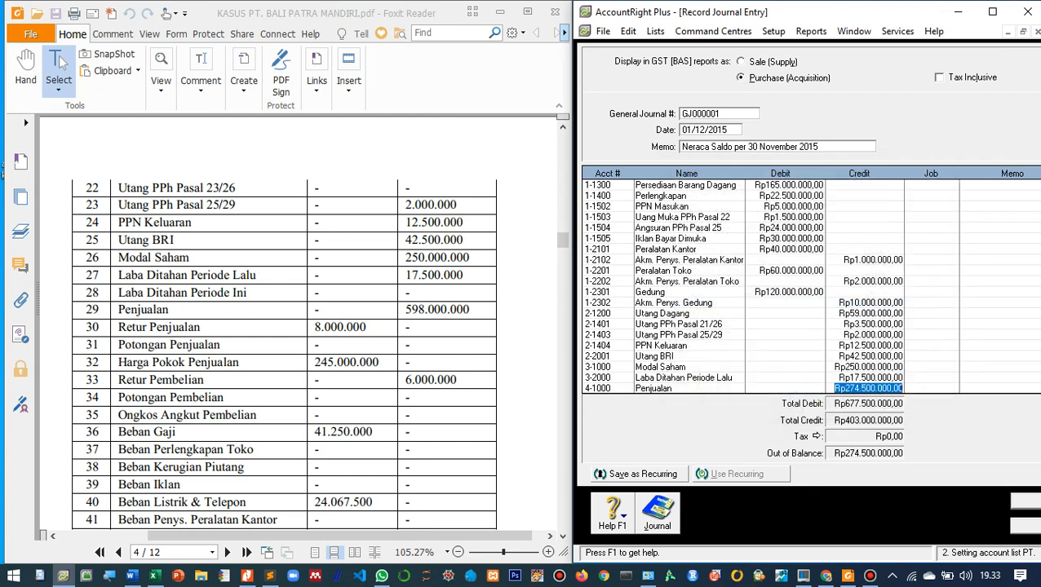
{"action": "type", "text": "598"}
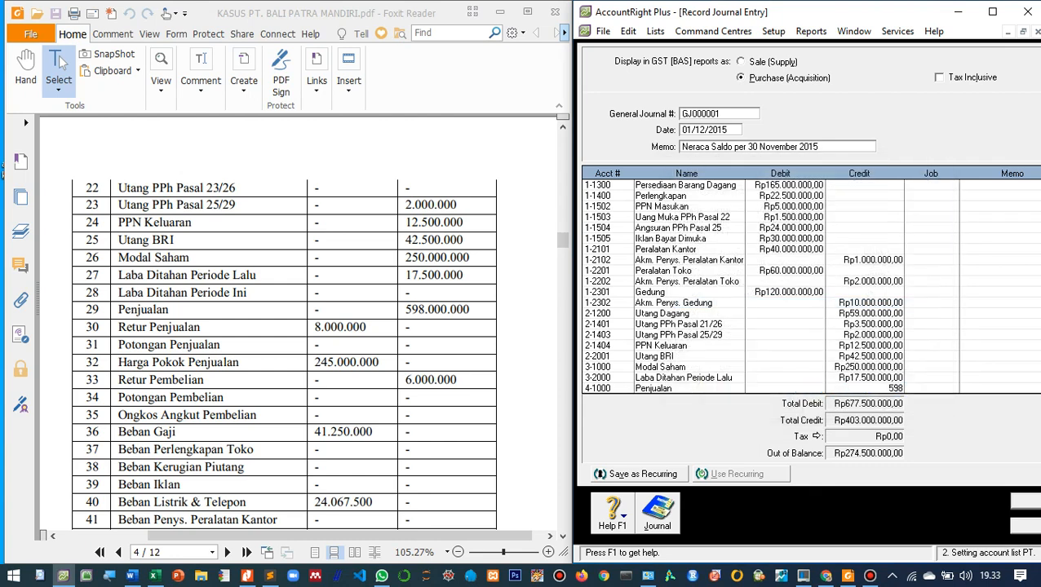
{"action": "type", "text": ".000.000"}
{"action": "key", "text": "Tab"}
- Add a journal line for account 4-2000 Retur Penjualan with a debit of Rp8.000.000
{"action": "key", "text": "Tab"}
{"action": "key", "text": "Tab"}
{"action": "key", "text": "Tab"}
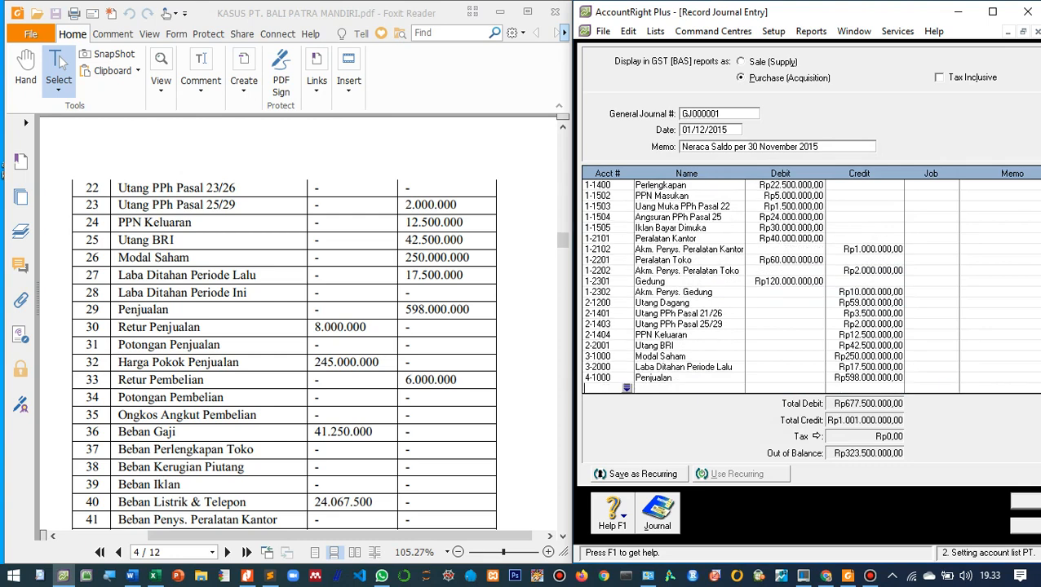
{"action": "key", "text": "Tab"}
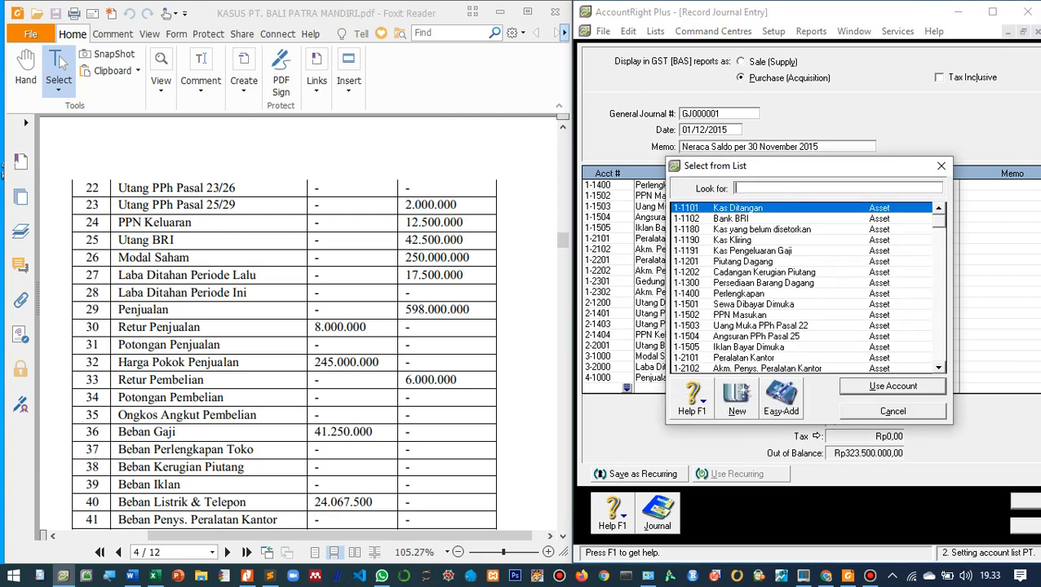
{"action": "scroll", "coordinate": [804, 288], "scroll_direction": "down", "scroll_amount": 11}
{"action": "scroll", "coordinate": [803, 288], "scroll_direction": "down", "scroll_amount": 3}
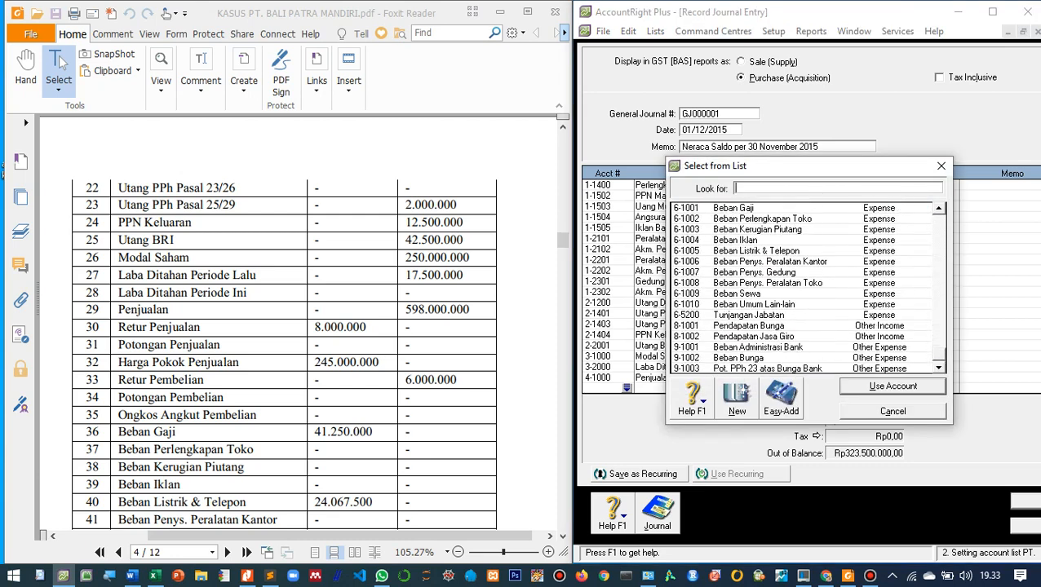
{"action": "scroll", "coordinate": [803, 288], "scroll_direction": "up", "scroll_amount": 3}
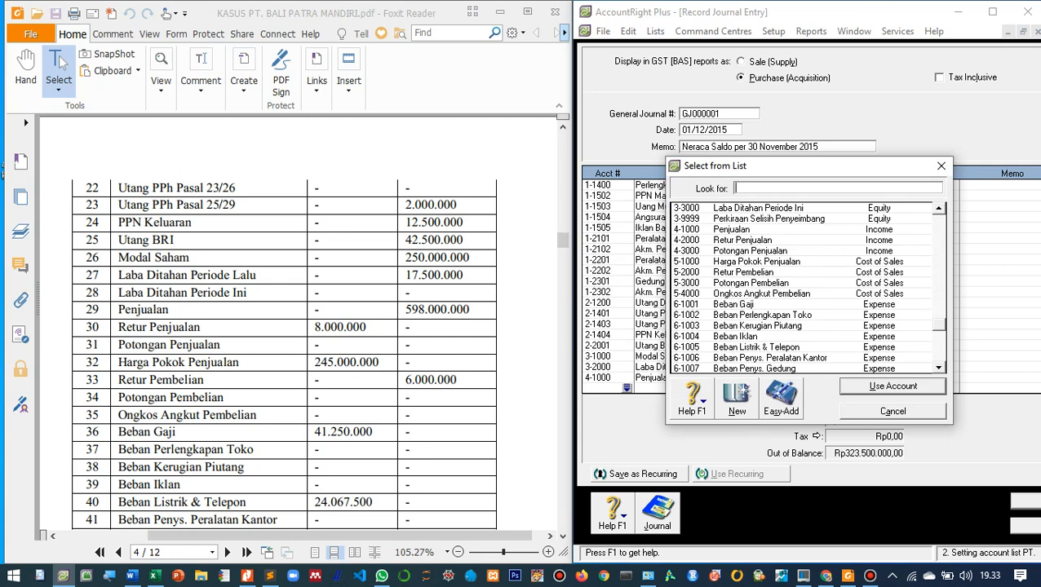
{"action": "double_click", "coordinate": [759, 241]}
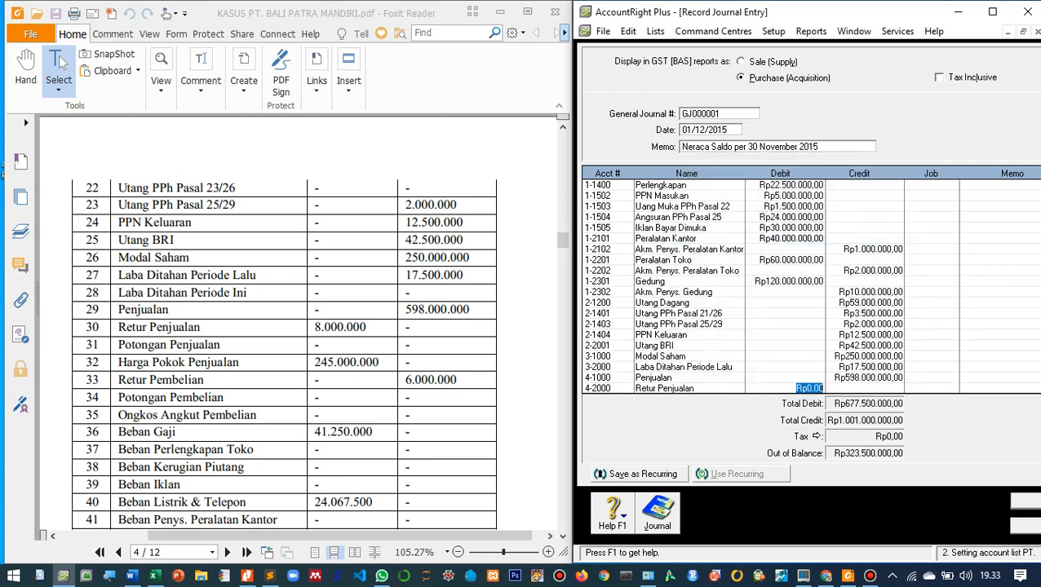
{"action": "type", "text": "8000000"}
{"action": "key", "text": "Tab"}
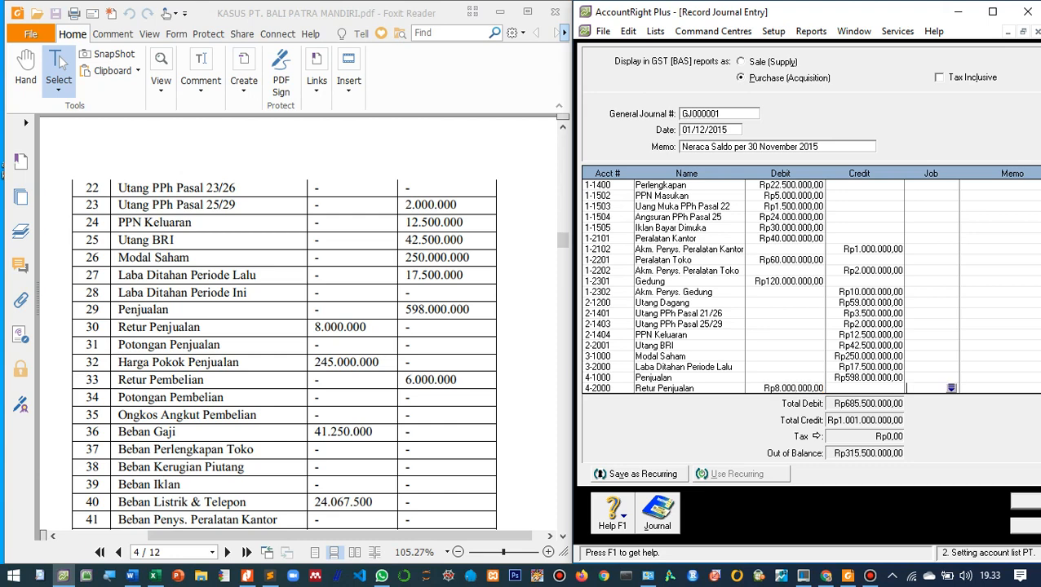
- Add a journal line for account 5-1000 Harga Pokok Penjualan with a debit of Rp245.000.000
{"action": "key", "text": "Tab"}
{"action": "key", "text": "Tab"}
{"action": "key", "text": "Tab"}
{"action": "key", "text": "Tab"}
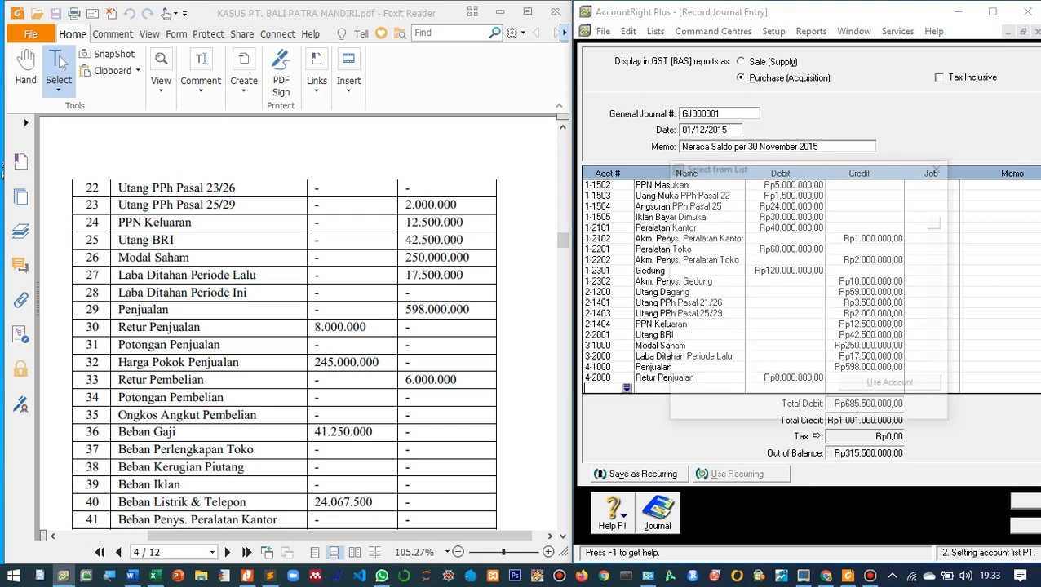
{"action": "scroll", "coordinate": [803, 288], "scroll_direction": "down", "scroll_amount": 8}
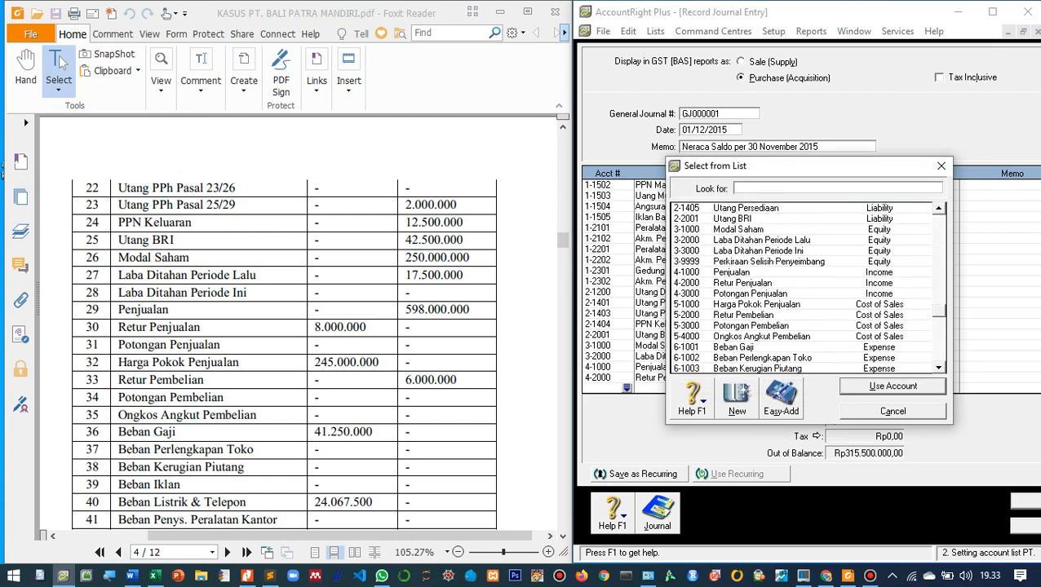
{"action": "double_click", "coordinate": [756, 304]}
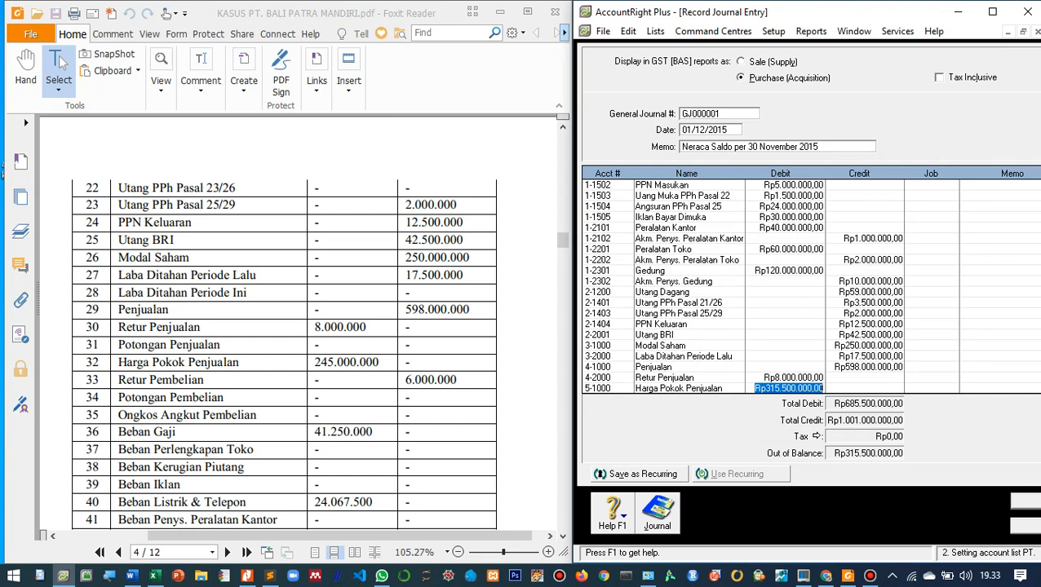
{"action": "type", "text": "245.000."}
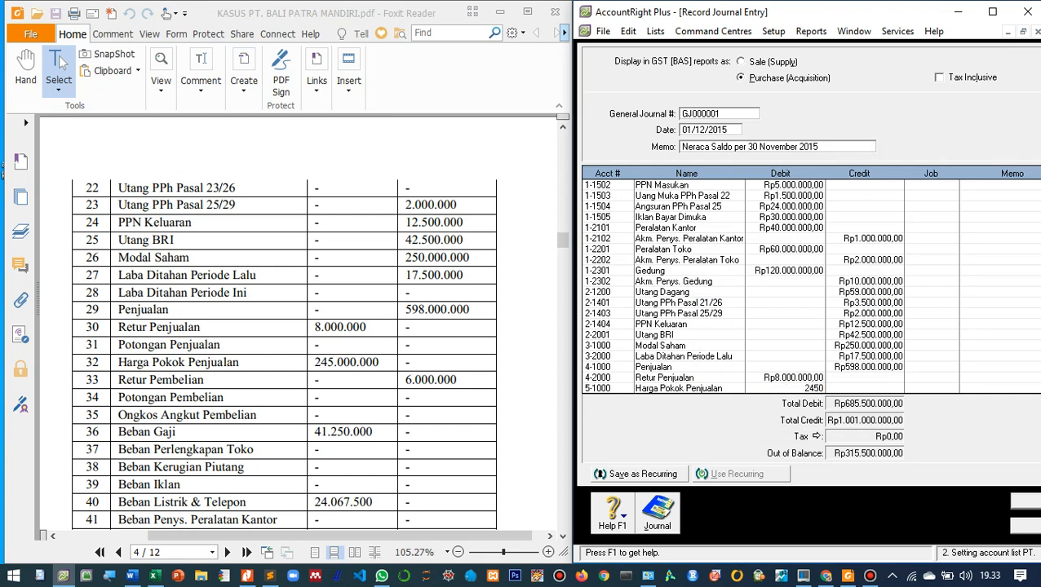
{"action": "type", "text": "000"}
{"action": "key", "text": "Tab"}
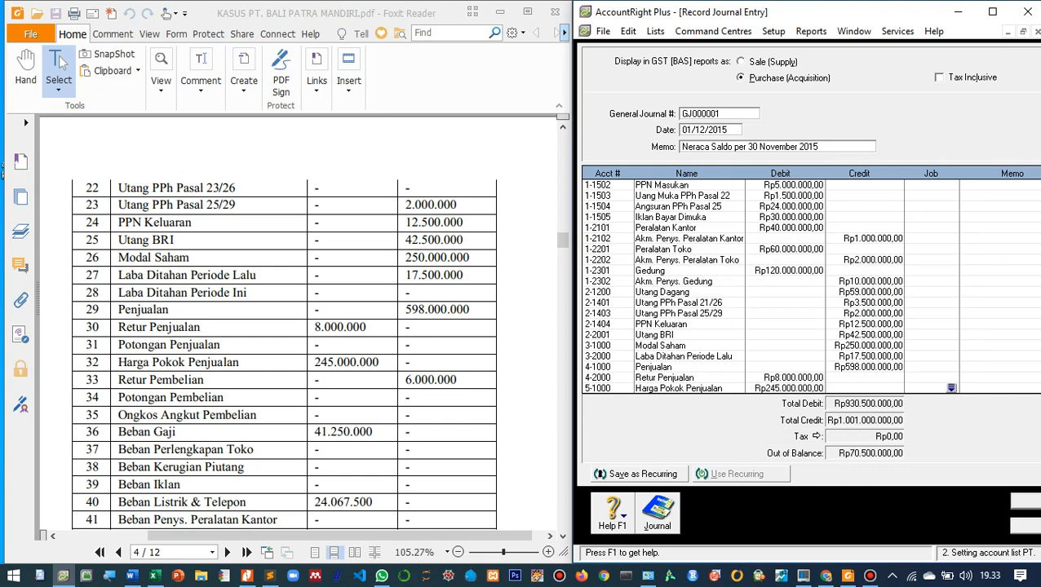
- Start a new journal line and choose account 5-2000 Retur Pembelian for it
{"action": "key", "text": "Tab"}
{"action": "key", "text": "Tab"}
{"action": "key", "text": "Tab"}
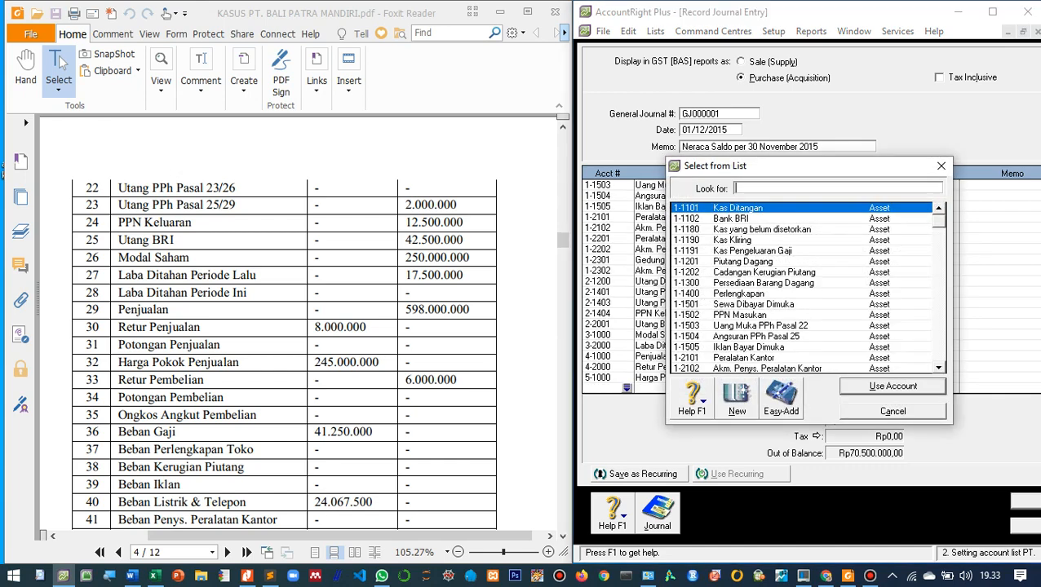
{"action": "key", "text": "Page_Down"}
{"action": "key", "text": "Page_Down"}
{"action": "key", "text": "Page_Down"}
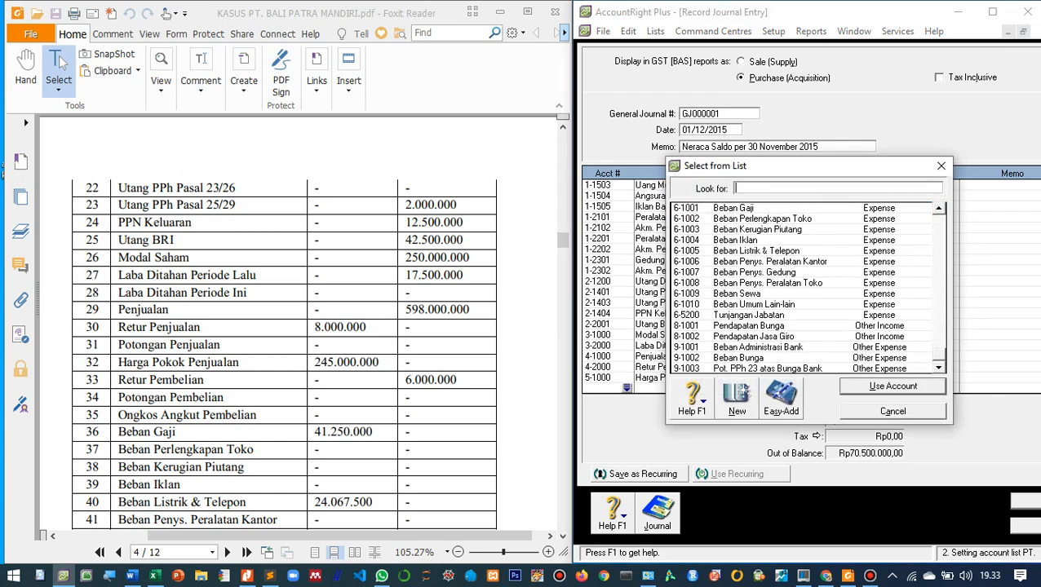
{"action": "key", "text": "Page_Up"}
{"action": "key", "text": "Page_Up"}
{"action": "key", "text": "Page_Down"}
{"action": "key", "text": "Page_Down"}
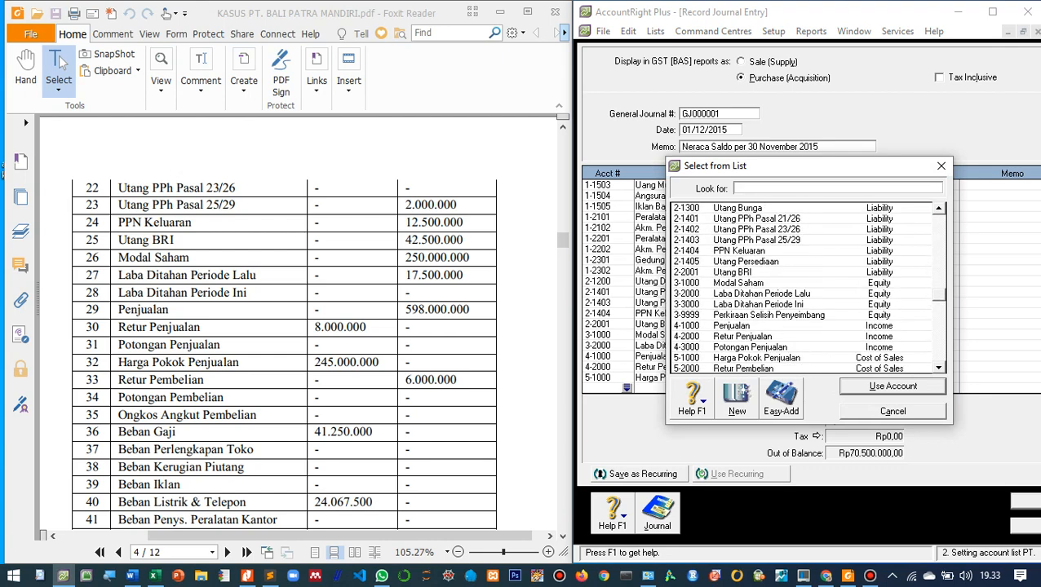
{"action": "double_click", "coordinate": [743, 336]}
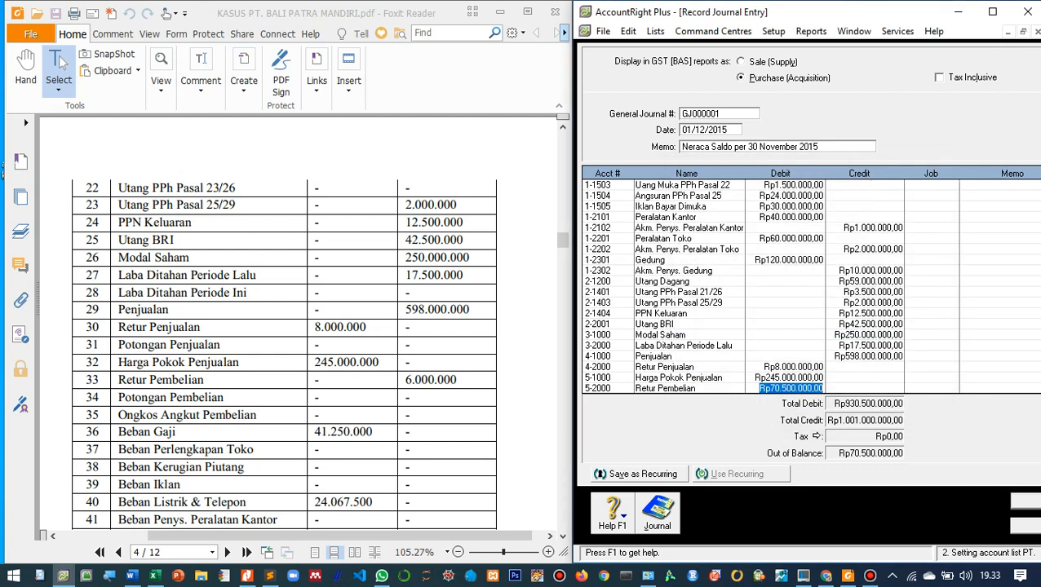
- Clear the debit amount on the Retur Pembelian line and enter a credit of Rp6.000.000 instead
{"action": "key", "text": "Tab"}
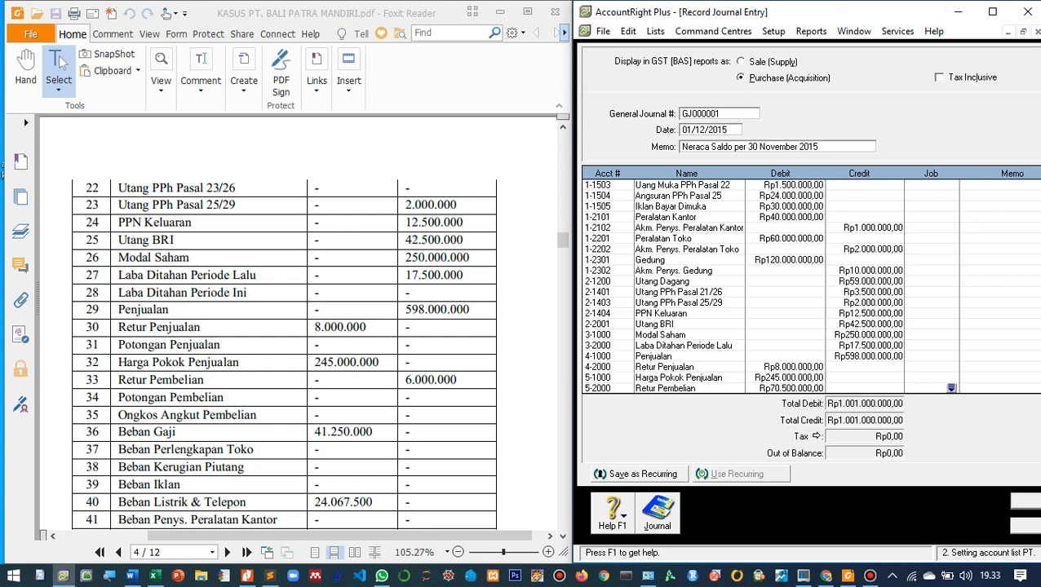
{"action": "key", "text": "shift+Tab"}
{"action": "key", "text": "BackSpace"}
{"action": "key", "text": "Tab"}
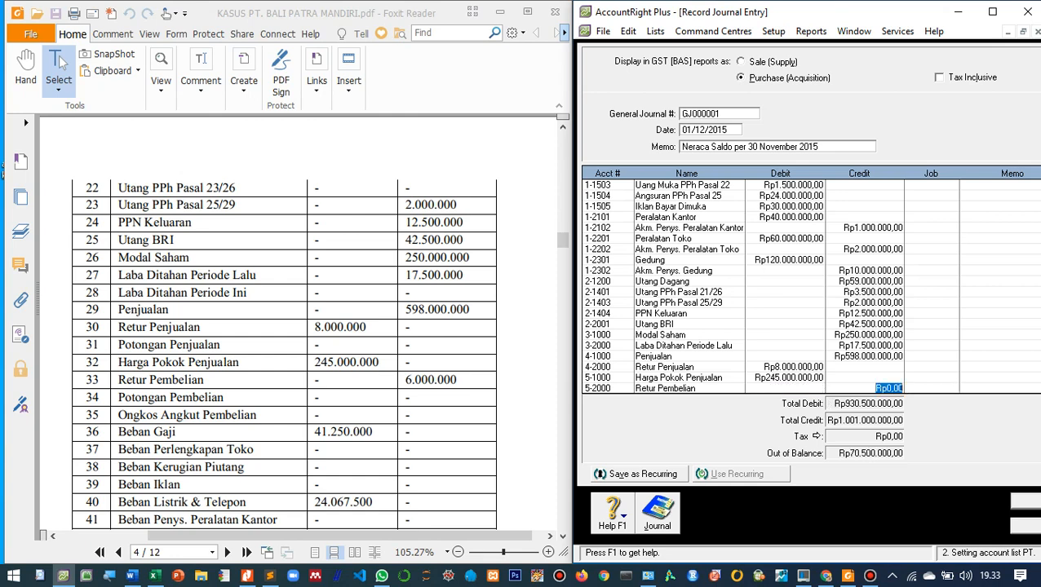
{"action": "type", "text": "6000000"}
{"action": "key", "text": "Tab"}
- Add a journal line for account 6-1001 Beban Gaji with a debit of Rp41.250.000
{"action": "scroll", "coordinate": [285, 326], "scroll_direction": "down", "scroll_amount": 5}
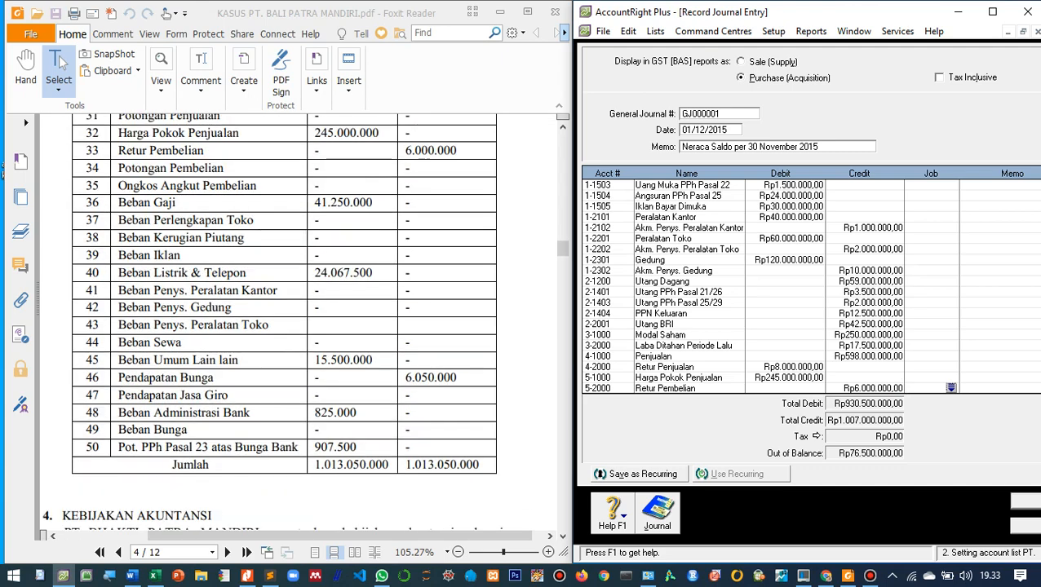
{"action": "key", "text": "Tab"}
{"action": "key", "text": "Tab"}
{"action": "key", "text": "Tab"}
{"action": "scroll", "coordinate": [803, 285], "scroll_direction": "down", "scroll_amount": 15}
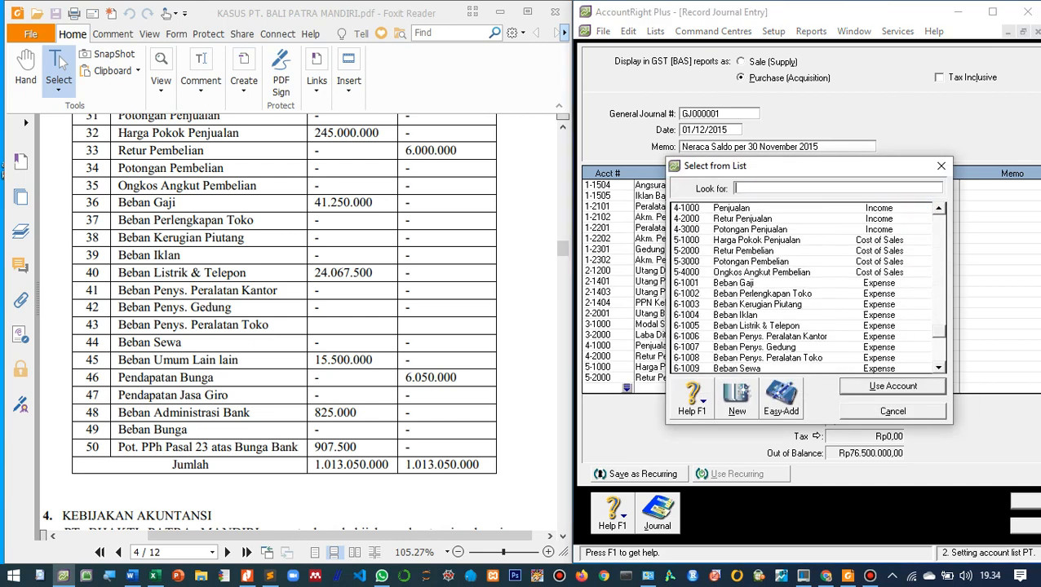
{"action": "double_click", "coordinate": [735, 283]}
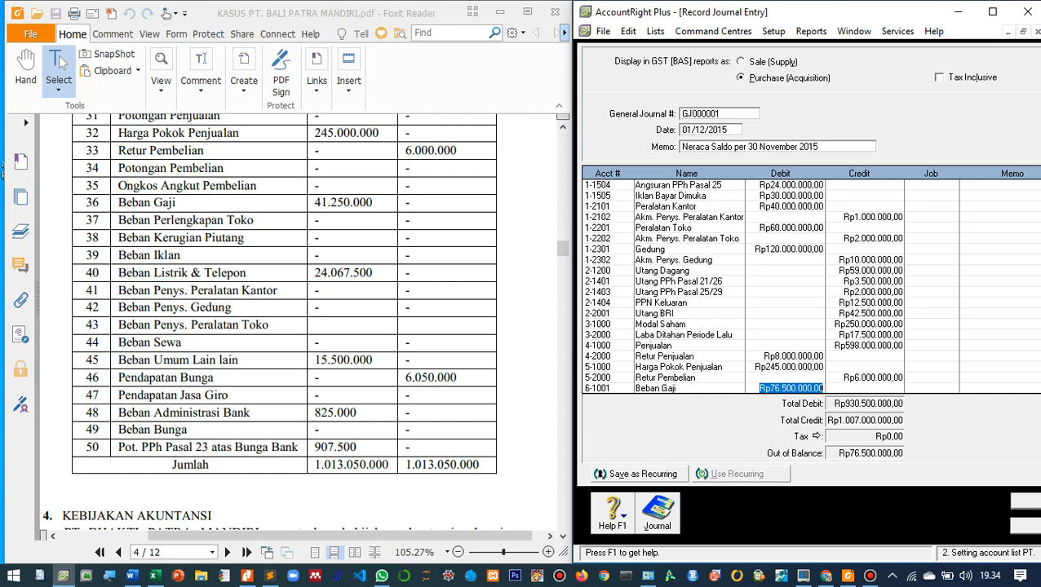
{"action": "type", "text": "41"}
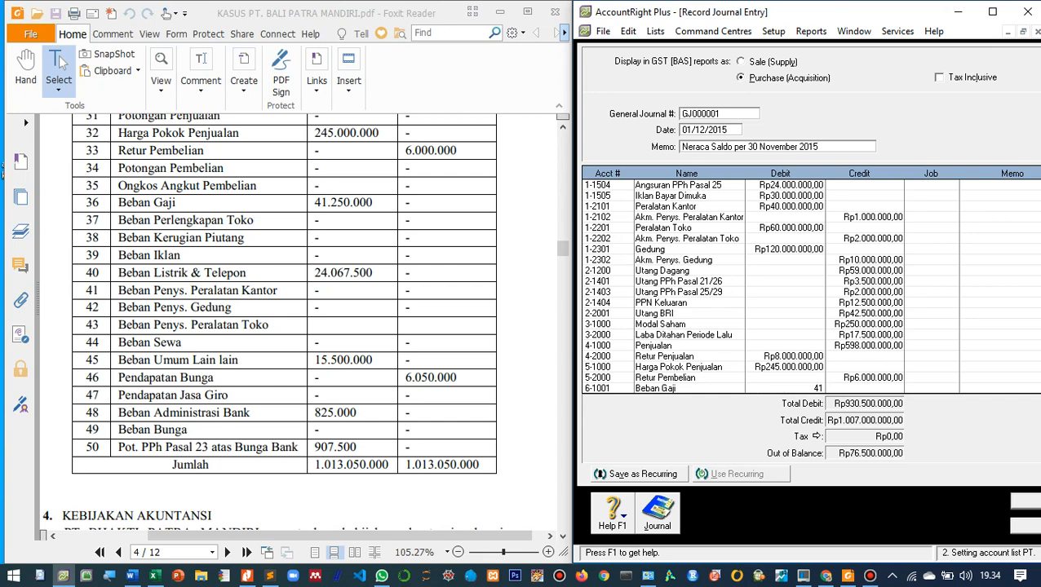
{"action": "type", "text": ".250.000"}
{"action": "key", "text": "Tab"}
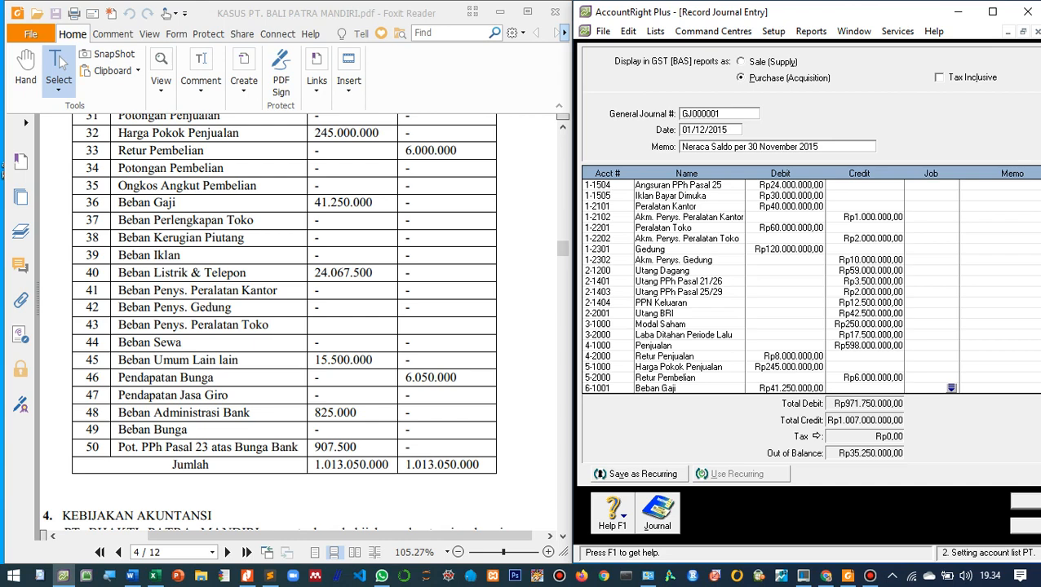
- Add a journal line for account 6-1005 Beban Listrik & Telepon with a debit of Rp24.067.500
{"action": "key", "text": "Tab"}
{"action": "key", "text": "Tab"}
{"action": "key", "text": "Tab"}
{"action": "key", "text": "Tab"}
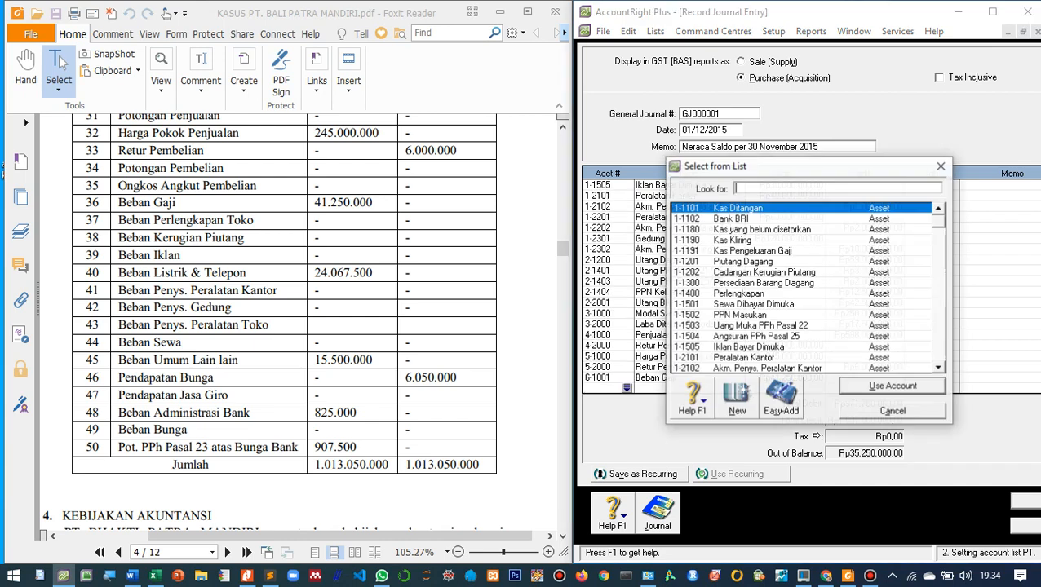
{"action": "scroll", "coordinate": [801, 288], "scroll_direction": "down", "scroll_amount": 9}
{"action": "scroll", "coordinate": [803, 288], "scroll_direction": "down", "scroll_amount": 5}
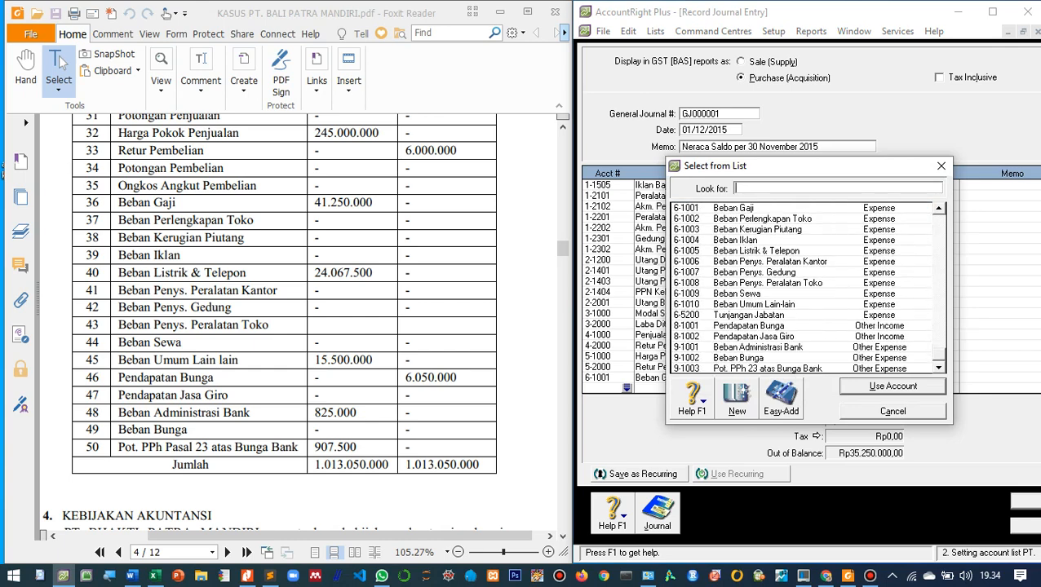
{"action": "double_click", "coordinate": [756, 251]}
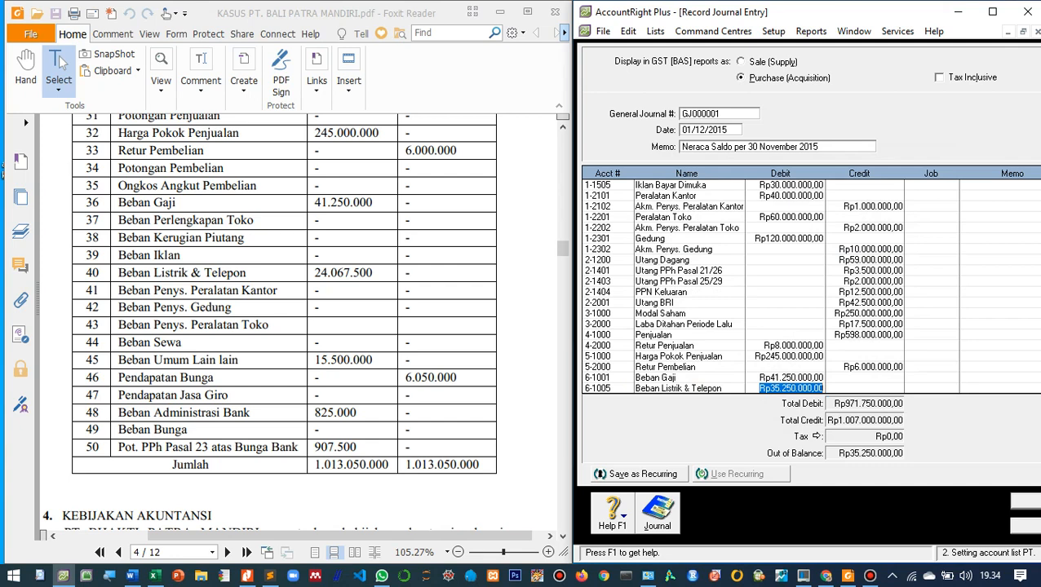
{"action": "type", "text": "2"}
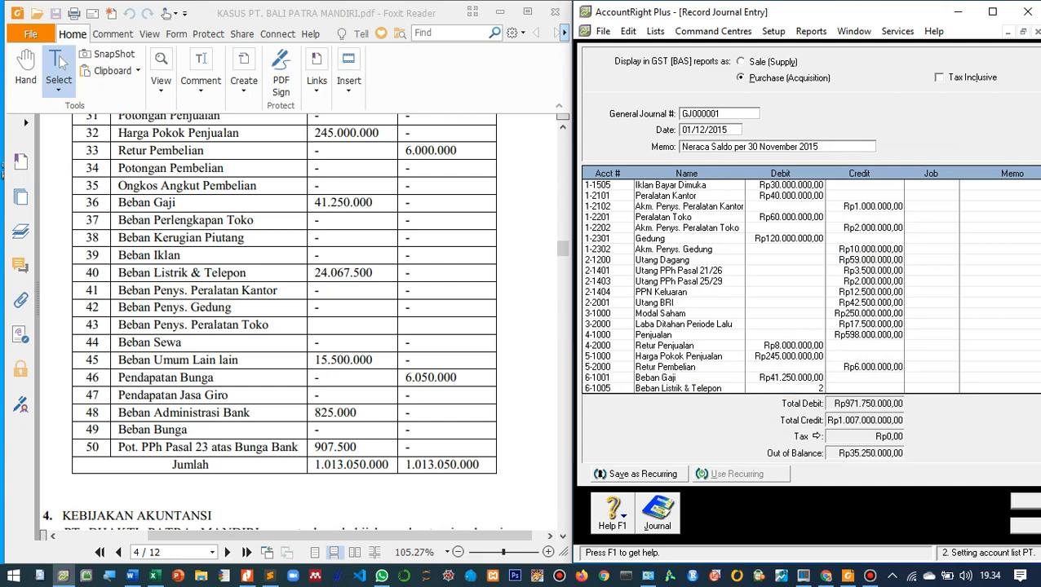
{"action": "type", "text": "4.0"}
{"action": "type", "text": "67."}
{"action": "type", "text": "500"}
{"action": "key", "text": "Tab"}
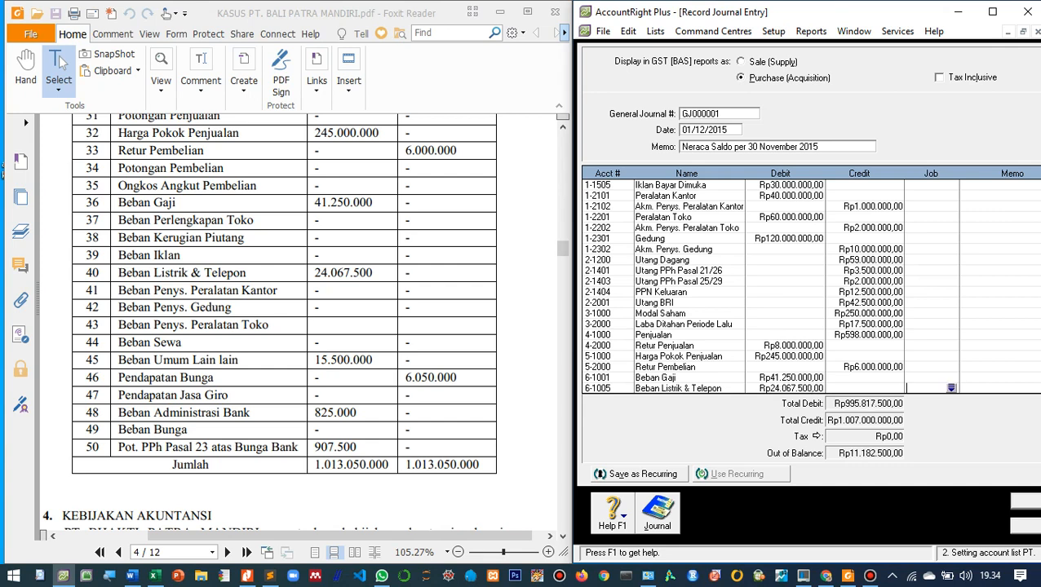
- Add a journal line for account 6-1010 Beban Umum Lain-lain with a debit of Rp15.500.000
{"action": "key", "text": "Tab"}
{"action": "key", "text": "Tab"}
{"action": "key", "text": "Tab"}
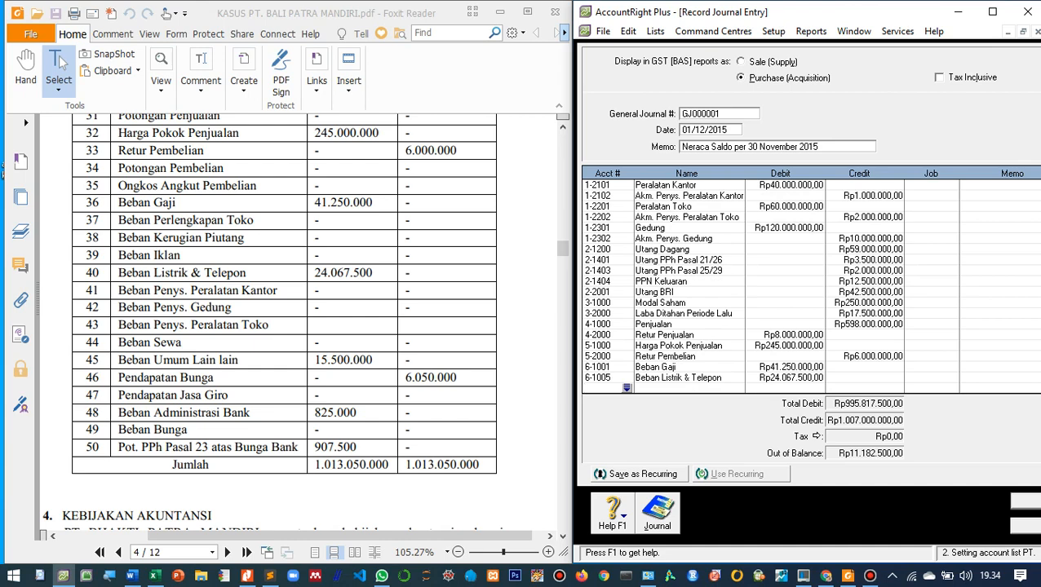
{"action": "key", "text": "Tab"}
{"action": "scroll", "coordinate": [803, 288], "scroll_direction": "down", "scroll_amount": 15}
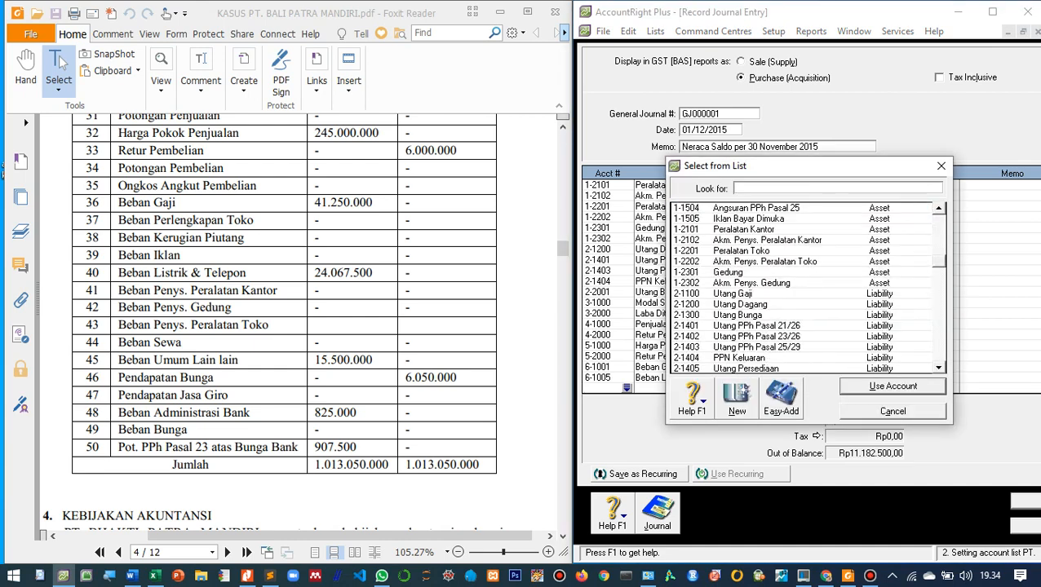
{"action": "double_click", "coordinate": [754, 305]}
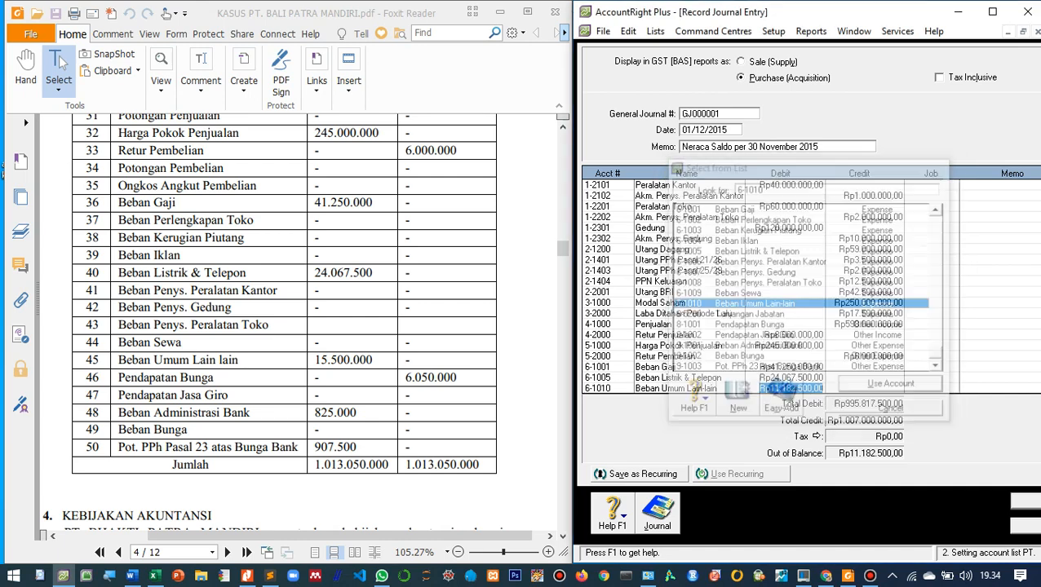
{"action": "type", "text": "1"}
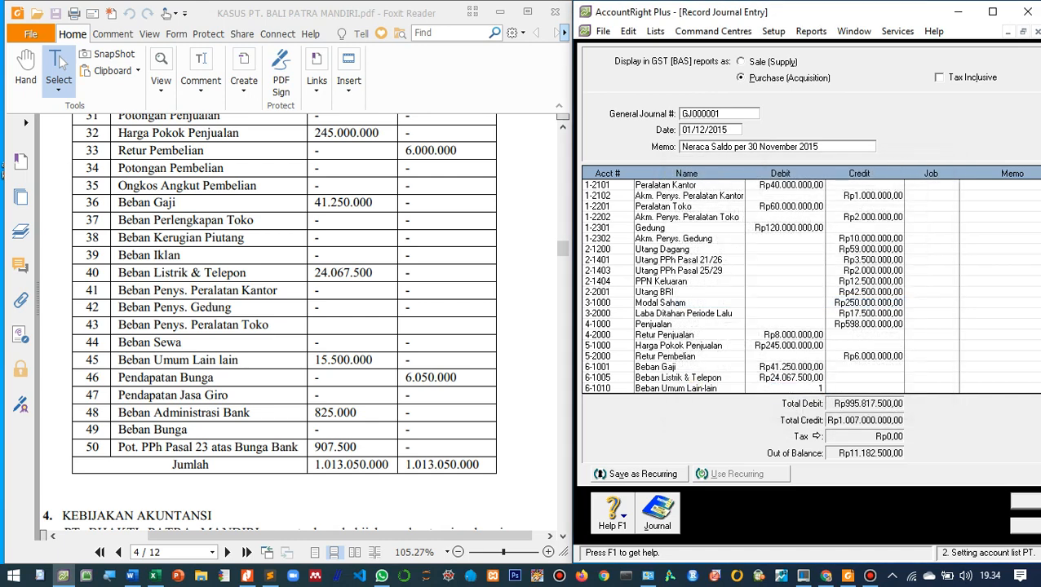
{"action": "type", "text": "5.500.000"}
{"action": "key", "text": "Tab"}
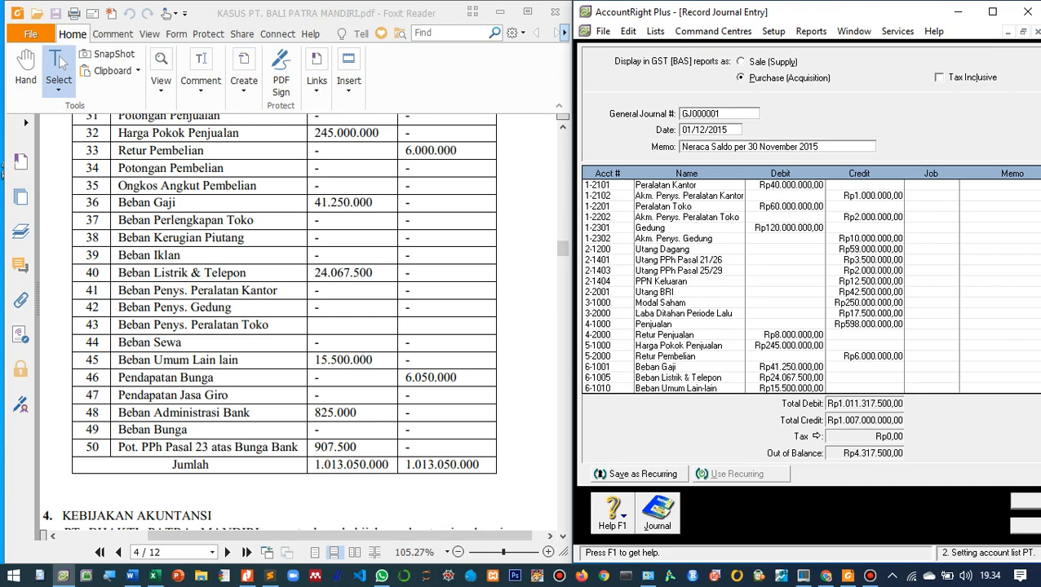
- Add a journal line for account 8-1001 Pendapatan Bunga with a credit of Rp6.050.000
{"action": "key", "text": "Tab"}
{"action": "key", "text": "Tab"}
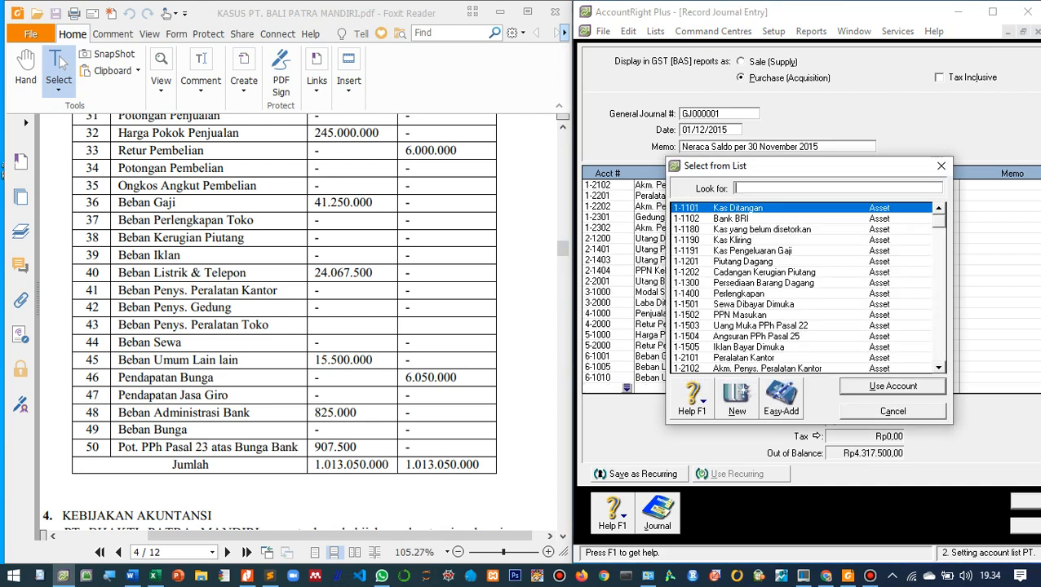
{"action": "scroll", "coordinate": [803, 285], "scroll_direction": "down", "scroll_amount": 5}
{"action": "scroll", "coordinate": [803, 285], "scroll_direction": "down", "scroll_amount": 10}
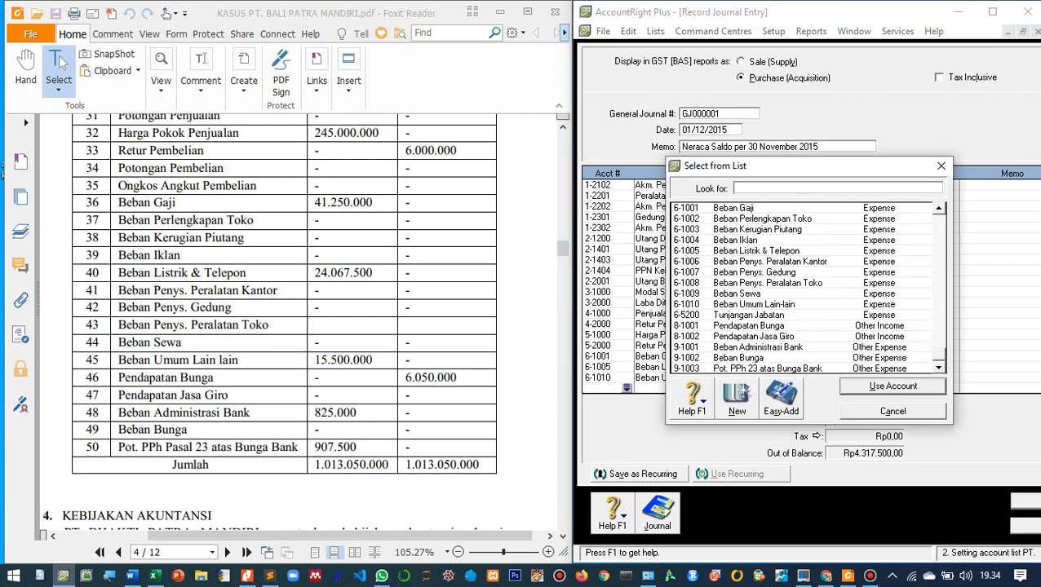
{"action": "scroll", "coordinate": [804, 286], "scroll_direction": "up", "scroll_amount": 2}
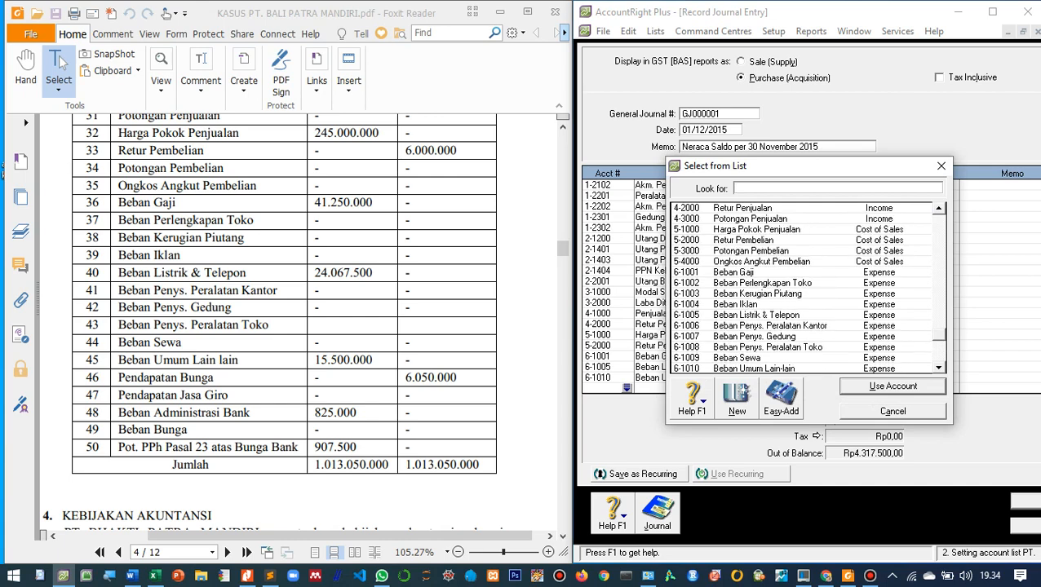
{"action": "scroll", "coordinate": [803, 286], "scroll_direction": "down", "scroll_amount": 2}
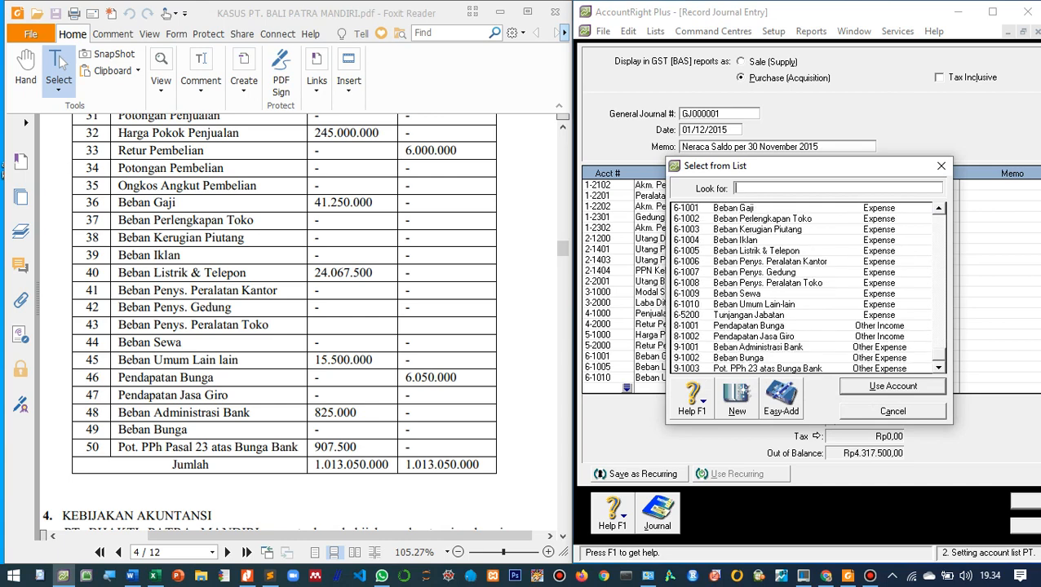
{"action": "double_click", "coordinate": [802, 325]}
{"action": "key", "text": "Tab"}
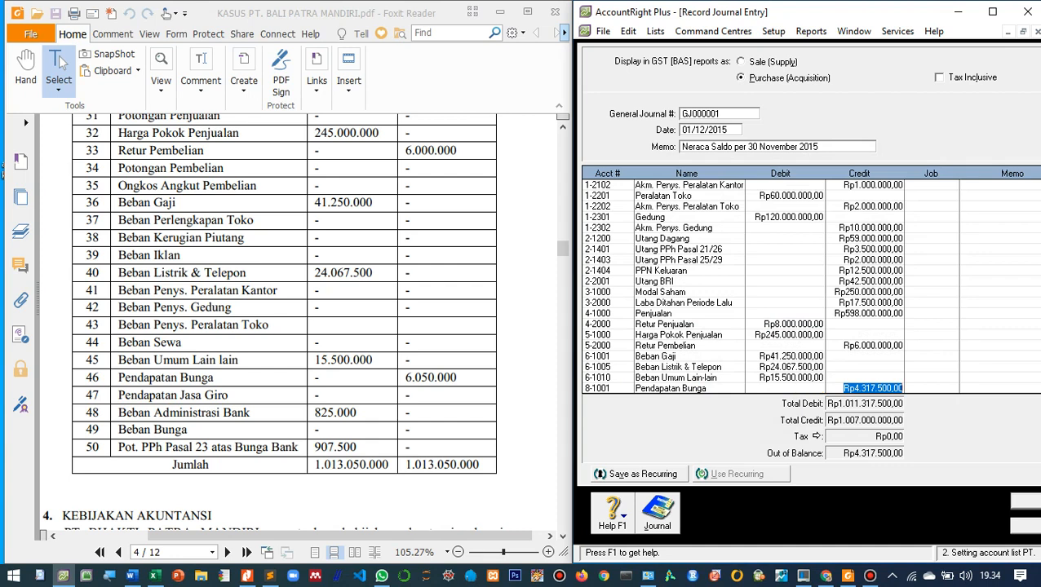
{"action": "type", "text": "6.050."}
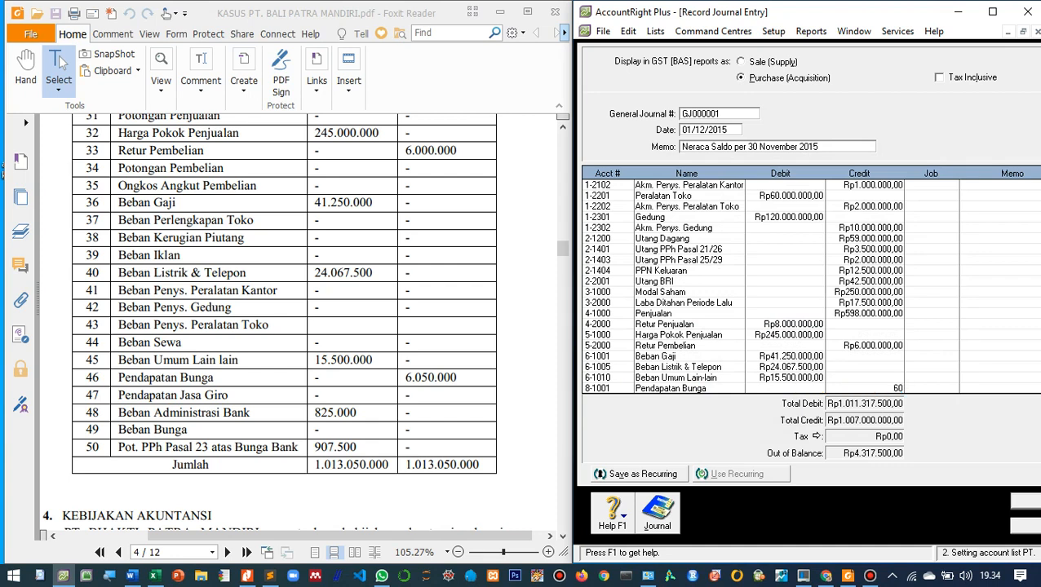
{"action": "type", "text": "0000"}
{"action": "key", "text": "Tab"}
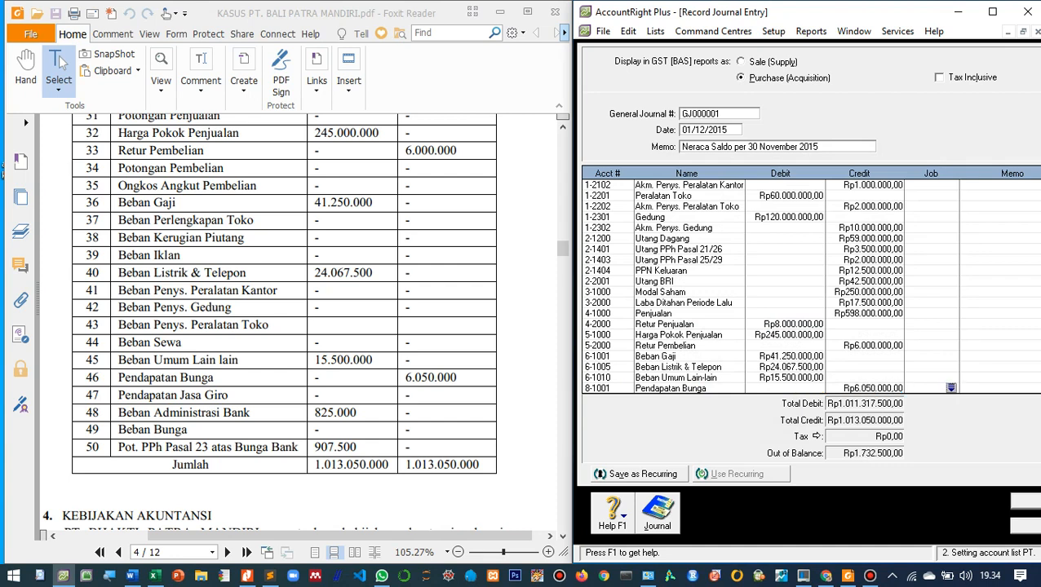
- Add a journal line for account 9-1001 Beban Administrasi Bank with a debit of Rp825.000
{"action": "key", "text": "Tab"}
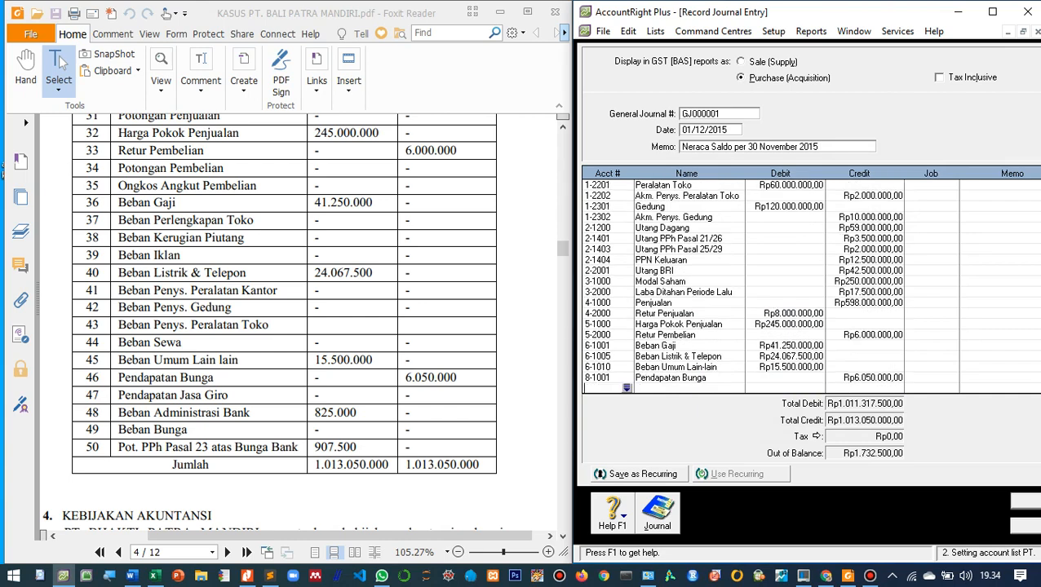
{"action": "key", "text": "Tab"}
{"action": "scroll", "coordinate": [802, 288], "scroll_direction": "down", "scroll_amount": 10}
{"action": "scroll", "coordinate": [802, 288], "scroll_direction": "down", "scroll_amount": 3}
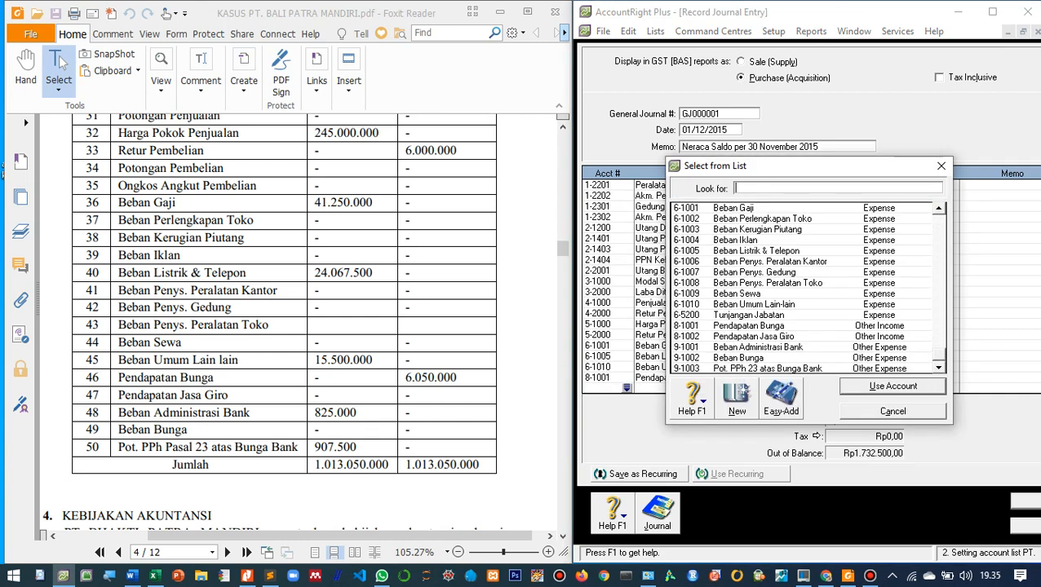
{"action": "double_click", "coordinate": [757, 347]}
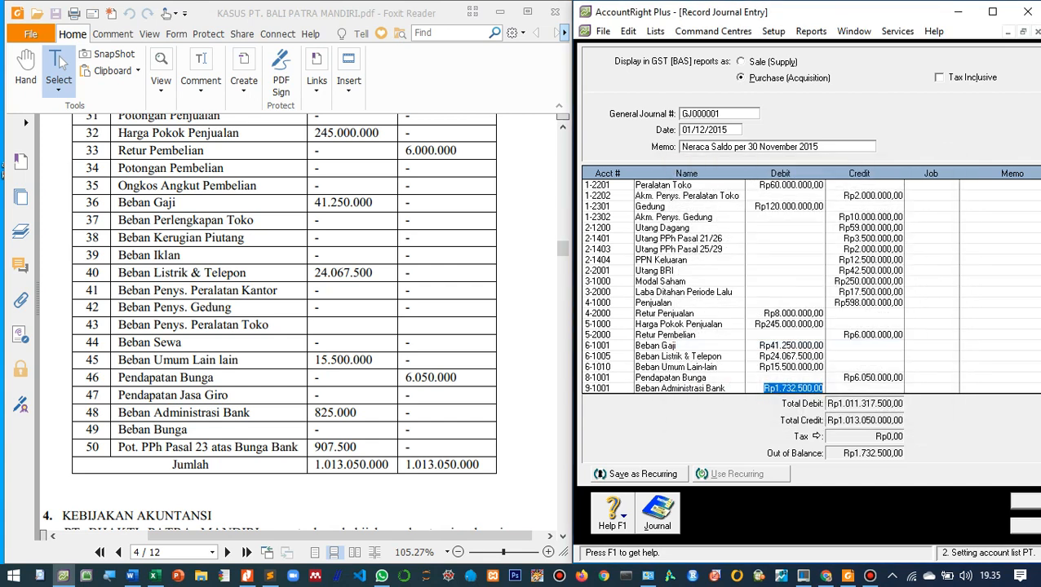
{"action": "type", "text": "825."}
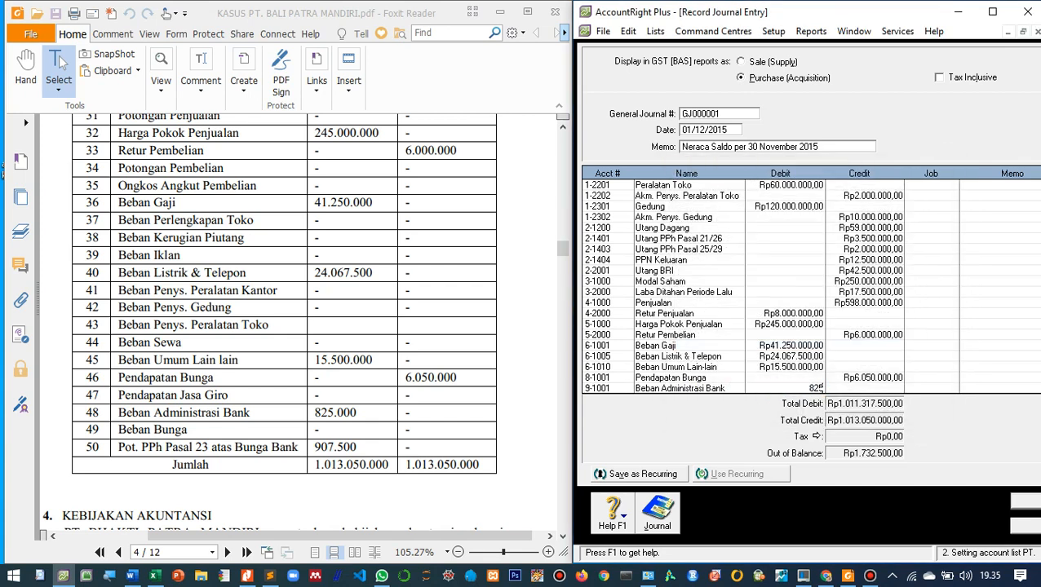
{"action": "type", "text": "000"}
{"action": "key", "text": "Tab"}
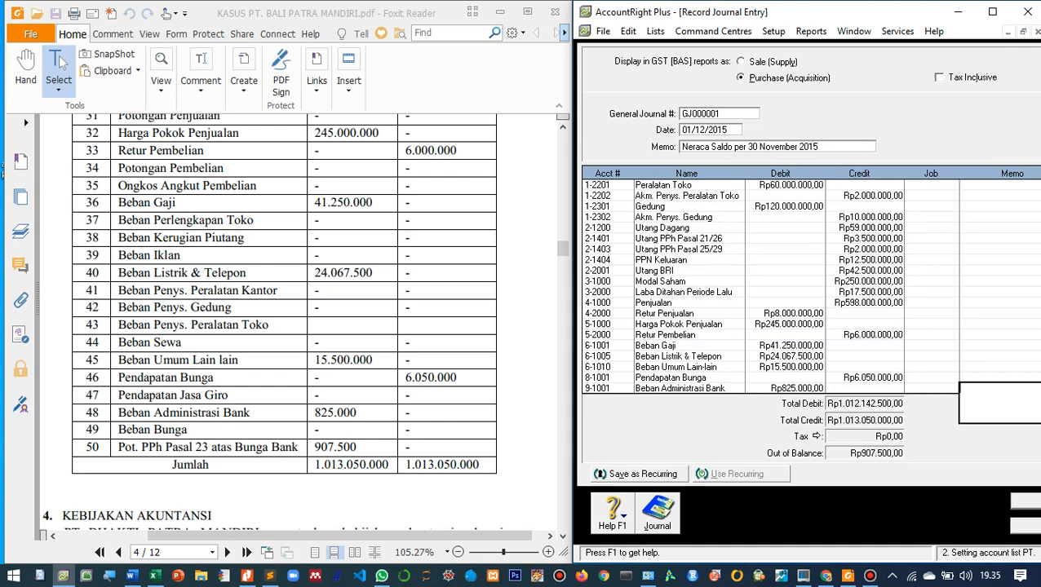
- Add a journal line for account 9-1003 Pot. PPh 23 atas Bunga Bank with a debit of Rp907.500
{"action": "key", "text": "Tab"}
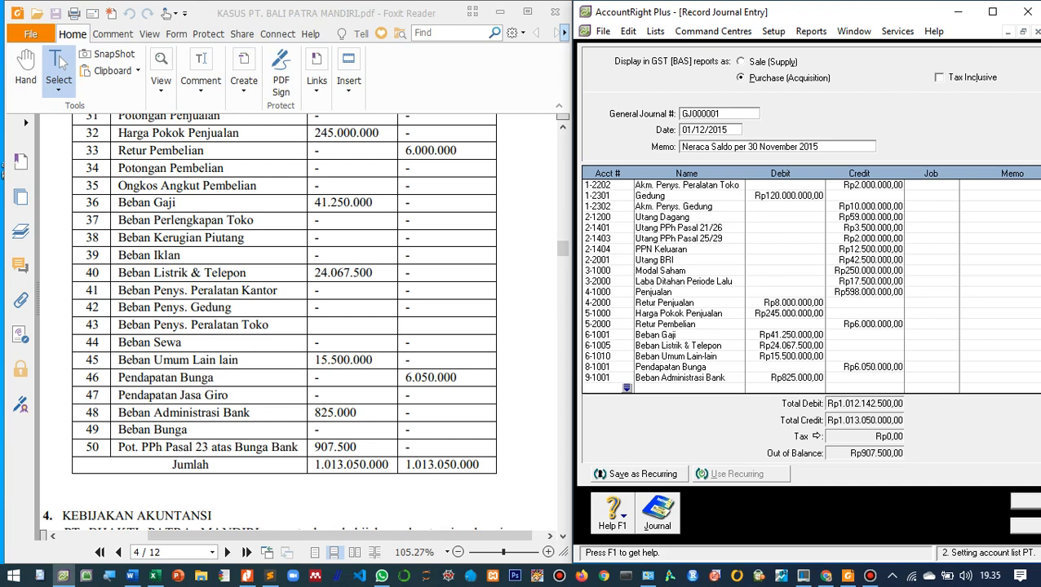
{"action": "key", "text": "Tab"}
{"action": "scroll", "coordinate": [800, 287], "scroll_direction": "down", "scroll_amount": 14}
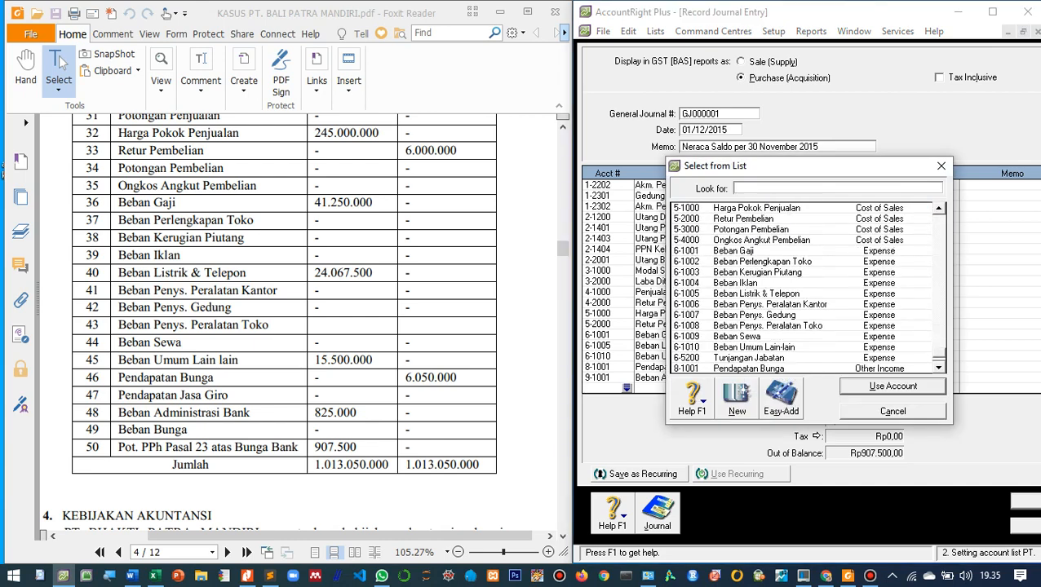
{"action": "type", "text": "9-1003"}
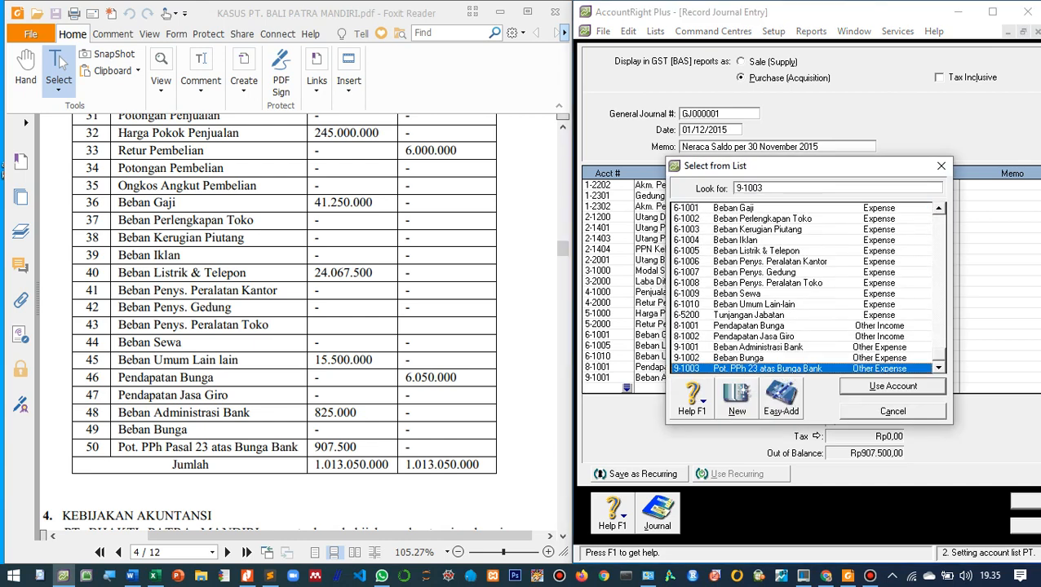
{"action": "key", "text": "Return"}
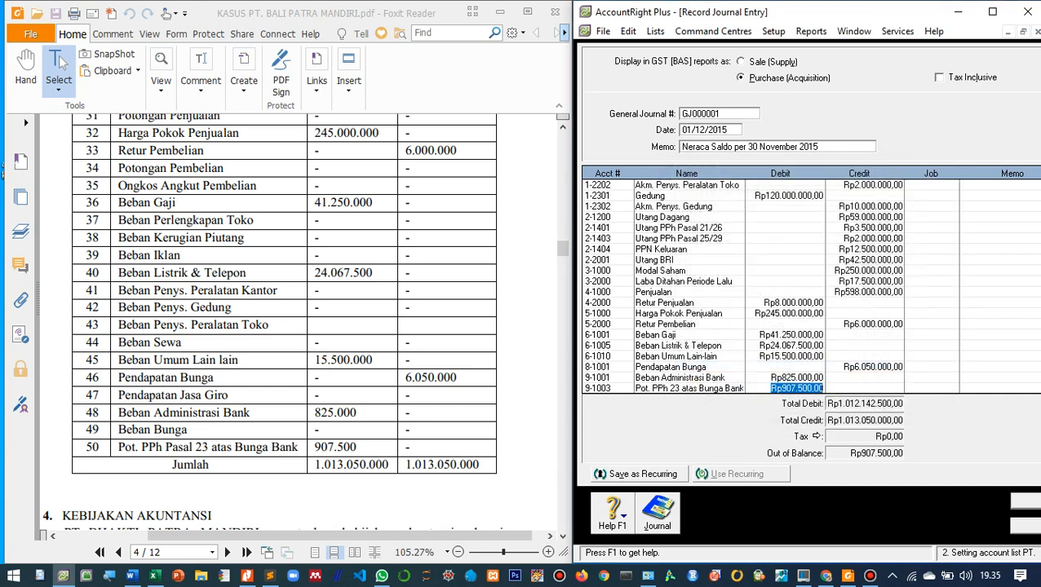
{"action": "key", "text": "Tab"}
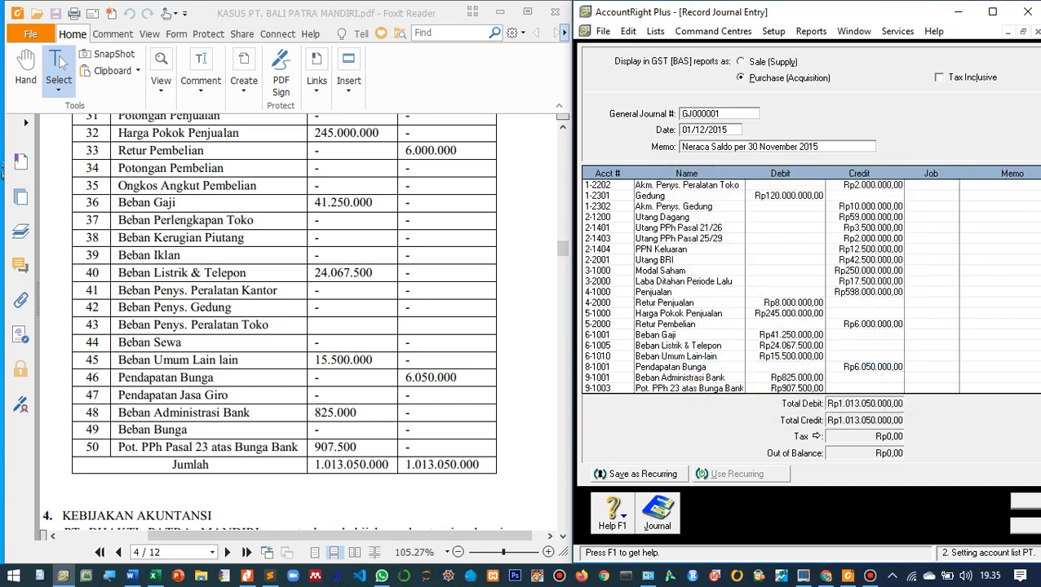
- Record general journal entry GJ000001 and return to the Accounts command centre
{"action": "left_click", "coordinate": [992, 11]}
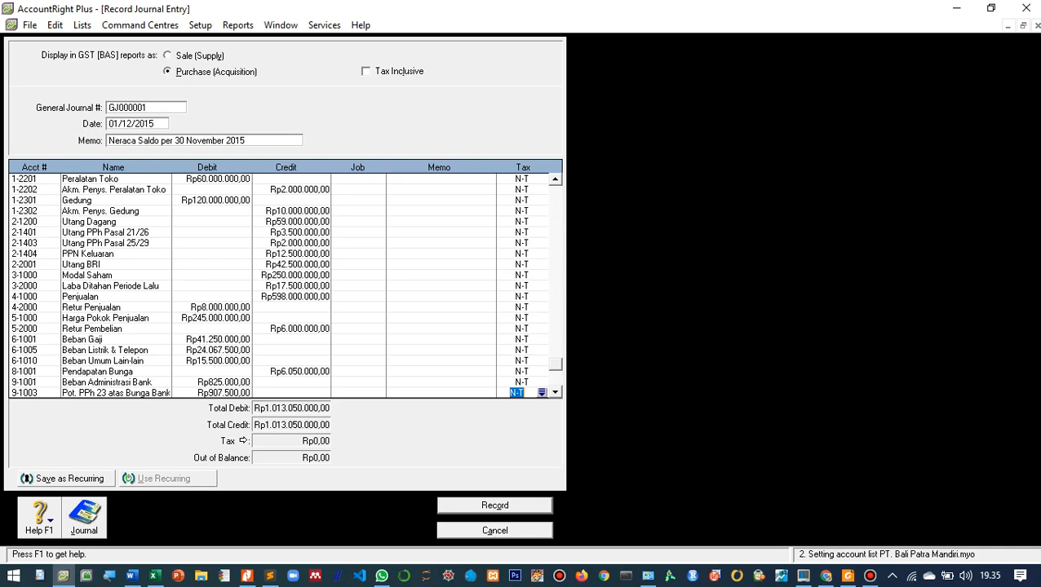
{"action": "left_click", "coordinate": [495, 506]}
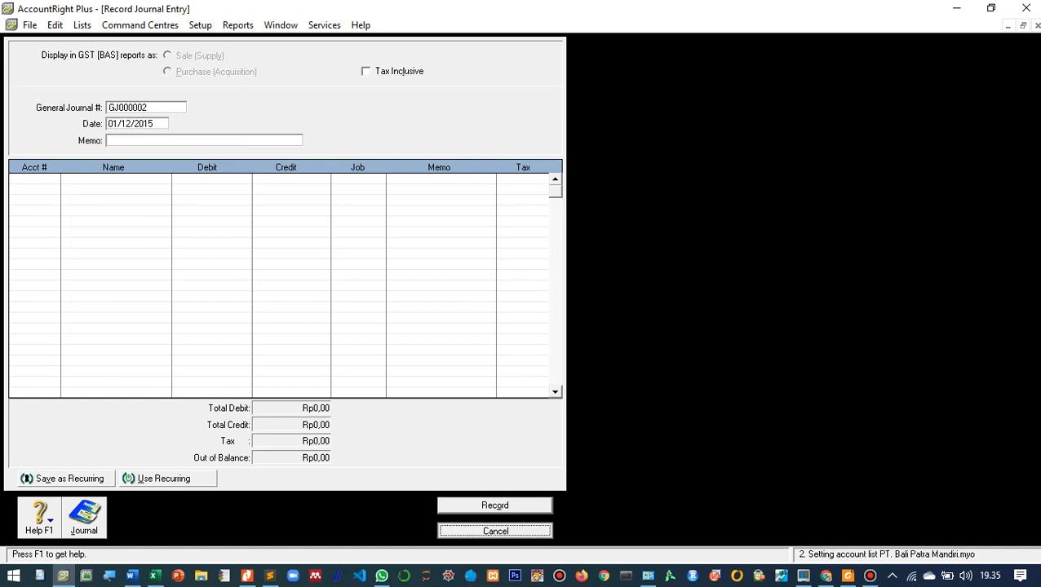
{"action": "key", "text": "Escape"}
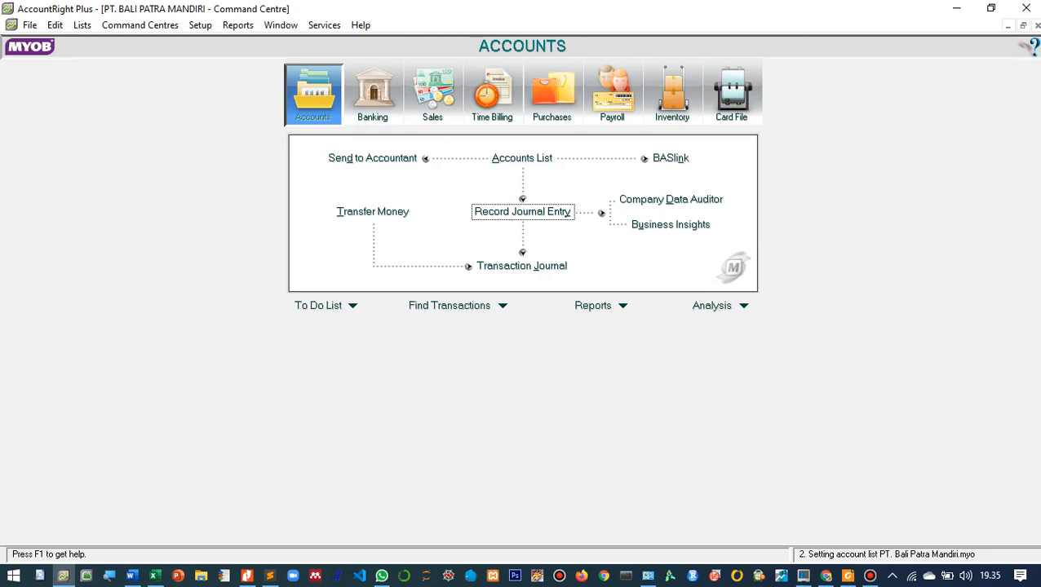
- Display the Trial Balance report from the accounts reports and show it as a print preview
{"action": "left_click", "coordinate": [593, 305]}
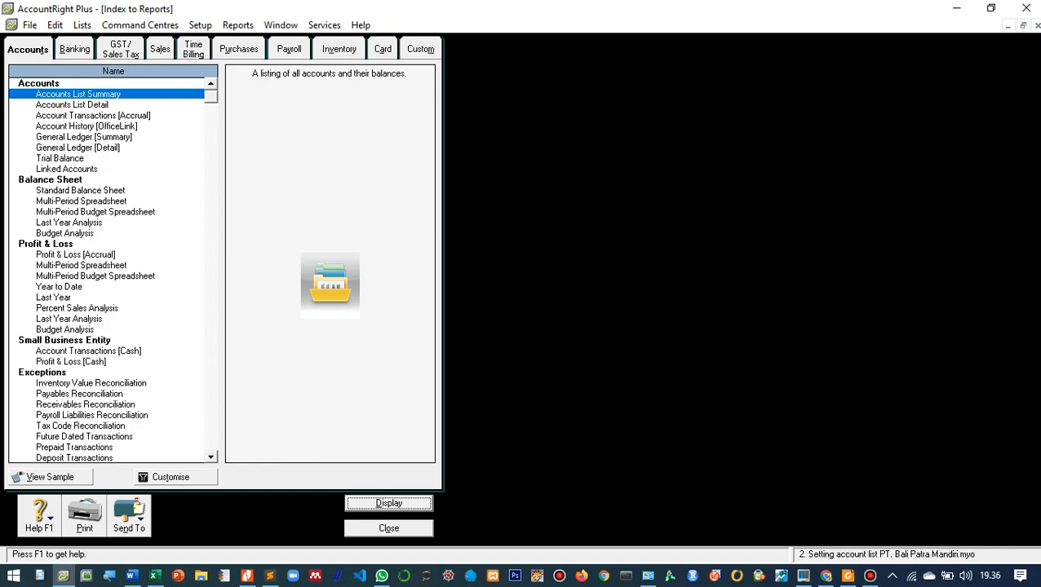
{"action": "left_click", "coordinate": [61, 158]}
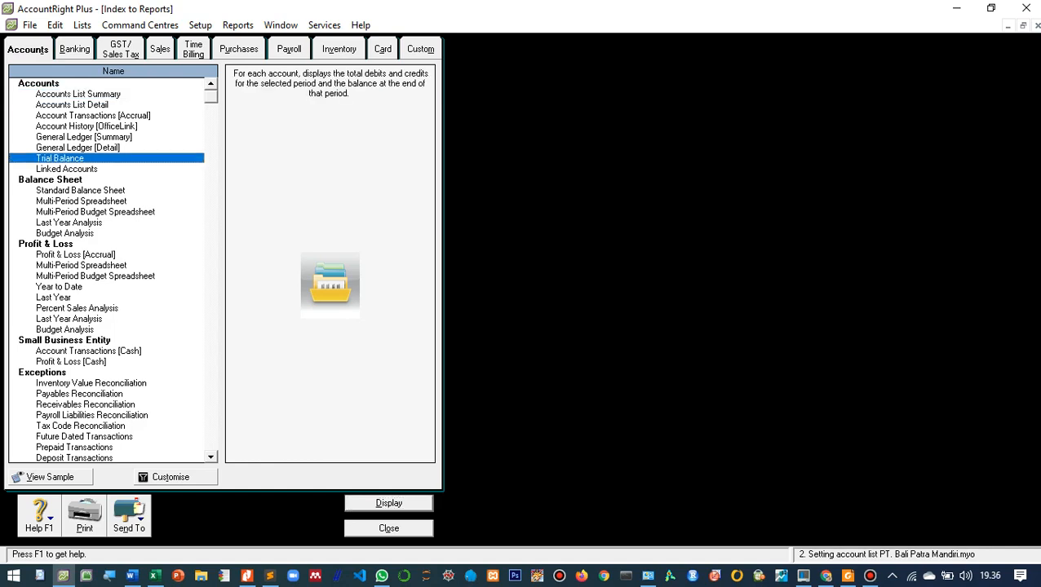
{"action": "left_click", "coordinate": [388, 503]}
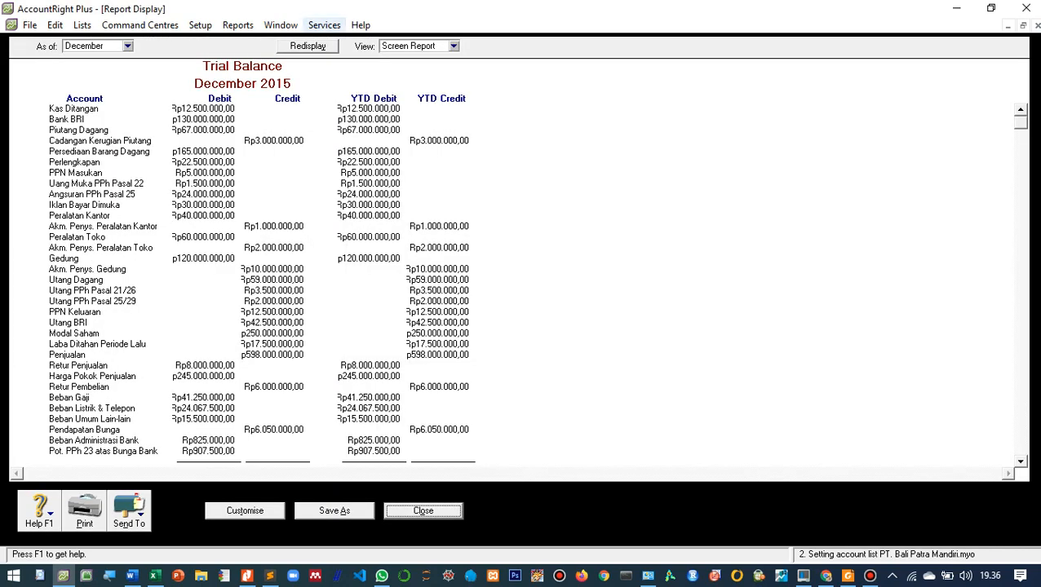
{"action": "left_click", "coordinate": [454, 46]}
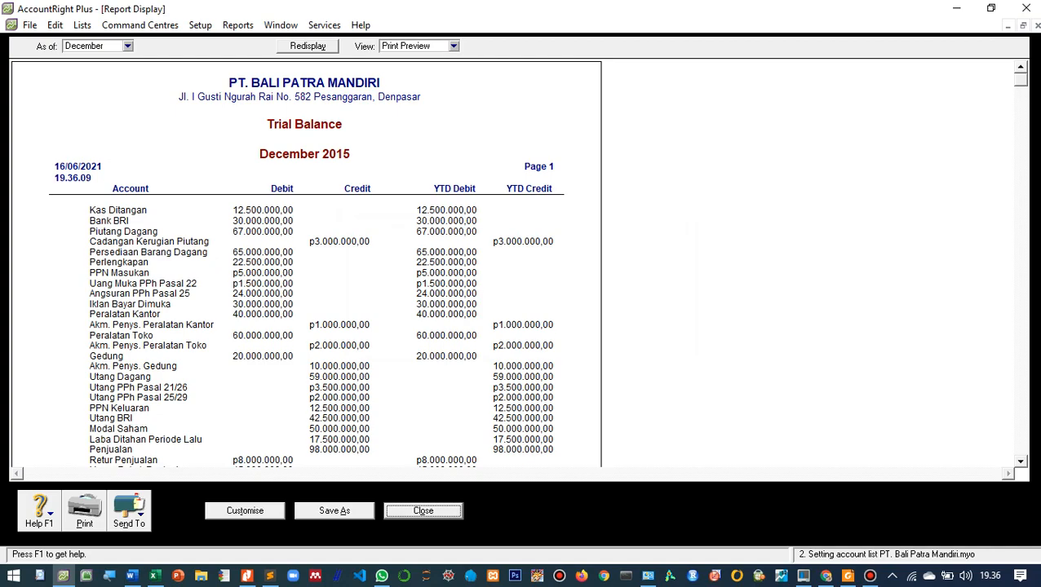
- Examine the December 2015 trial balance from the first account down to the debit and credit totals
{"action": "scroll", "coordinate": [306, 261], "scroll_direction": "down", "scroll_amount": 5}
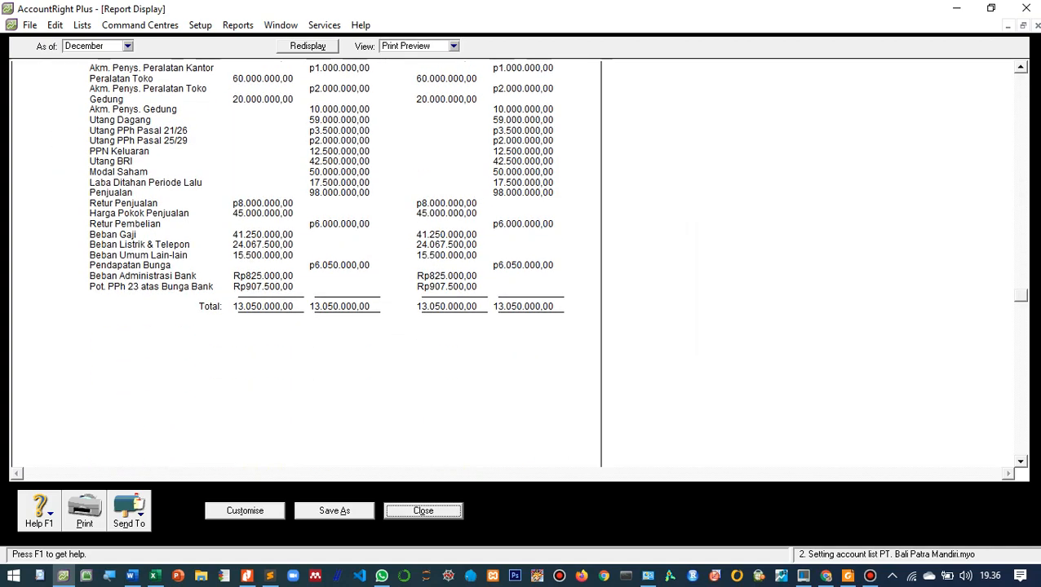
{"action": "scroll", "coordinate": [306, 261], "scroll_direction": "up", "scroll_amount": 3}
{"action": "scroll", "coordinate": [305, 261], "scroll_direction": "up", "scroll_amount": 4}
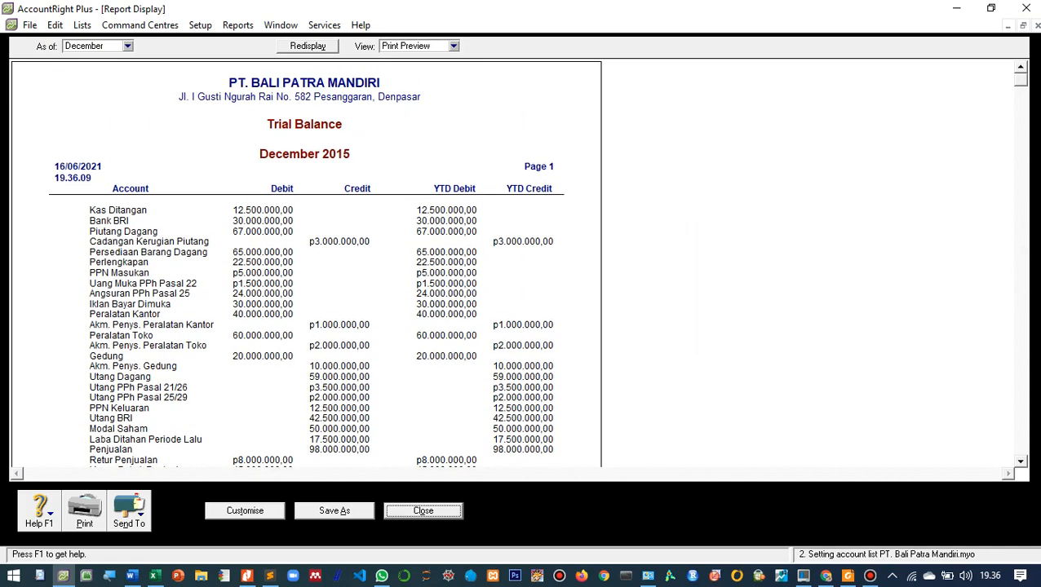
{"action": "scroll", "coordinate": [306, 261], "scroll_direction": "down", "scroll_amount": 3}
{"action": "scroll", "coordinate": [306, 261], "scroll_direction": "up", "scroll_amount": 3}
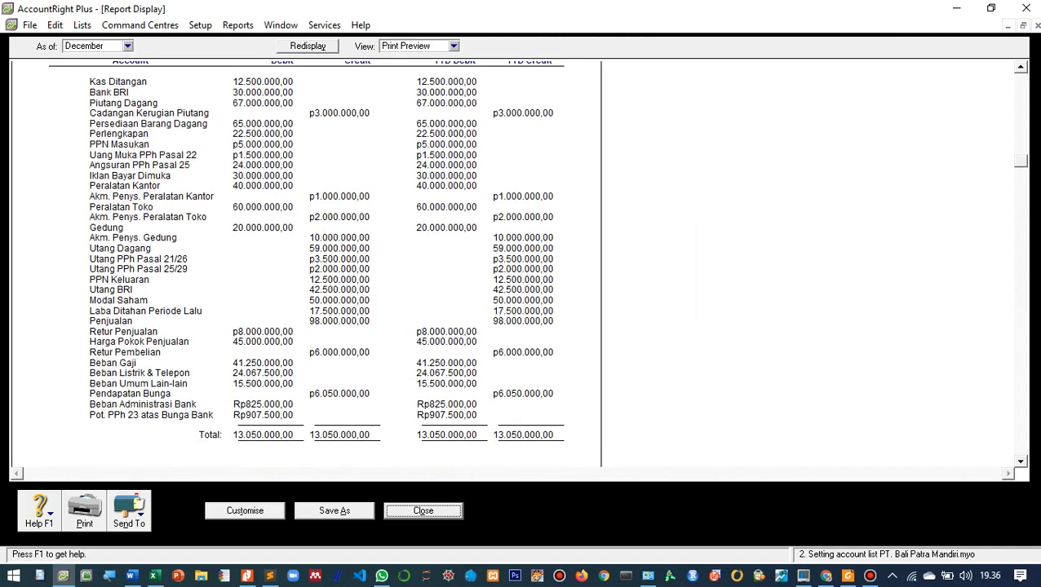
{"action": "scroll", "coordinate": [305, 260], "scroll_direction": "down", "scroll_amount": 3}
{"action": "scroll", "coordinate": [306, 260], "scroll_direction": "up", "scroll_amount": 3}
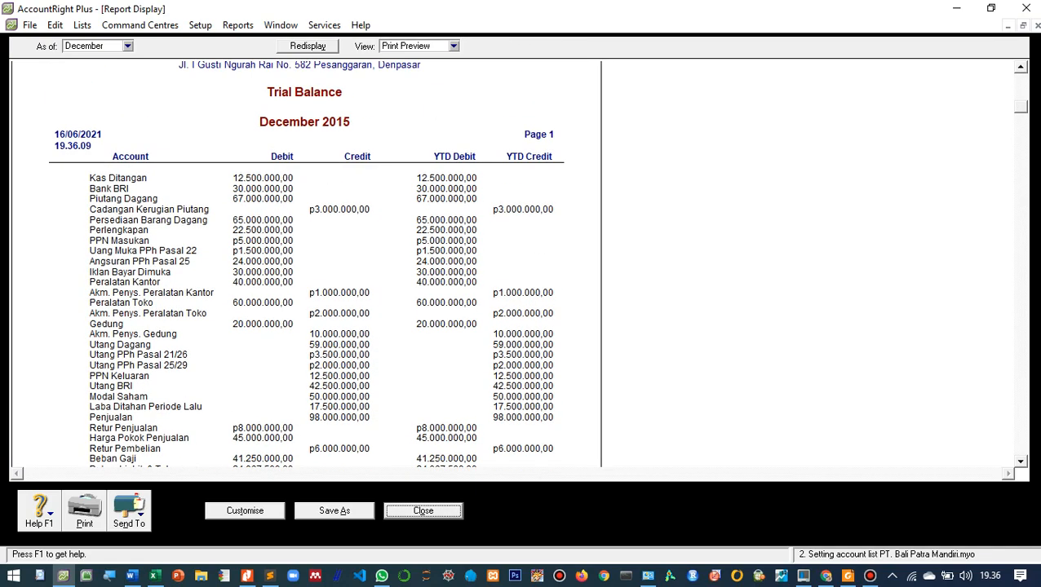
{"action": "scroll", "coordinate": [306, 261], "scroll_direction": "down", "scroll_amount": 3}
{"action": "scroll", "coordinate": [306, 261], "scroll_direction": "up", "scroll_amount": 3}
{"action": "scroll", "coordinate": [306, 261], "scroll_direction": "down", "scroll_amount": 1}
{"action": "scroll", "coordinate": [306, 261], "scroll_direction": "up", "scroll_amount": 1}
- Customise the December Trial Balance to include account numbers, display it and check the report down to its totals
{"action": "left_click", "coordinate": [244, 511]}
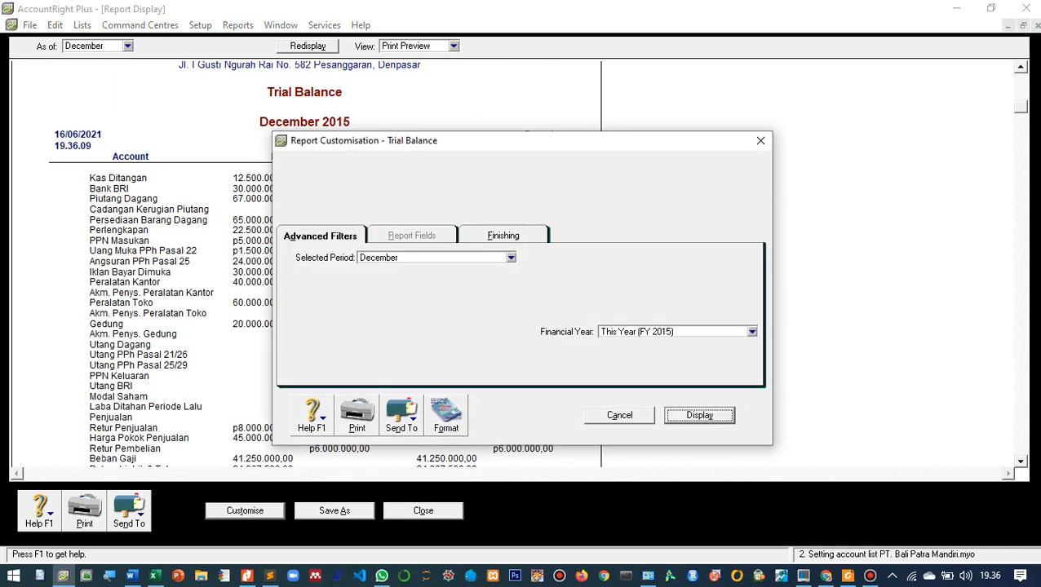
{"action": "left_click", "coordinate": [503, 236]}
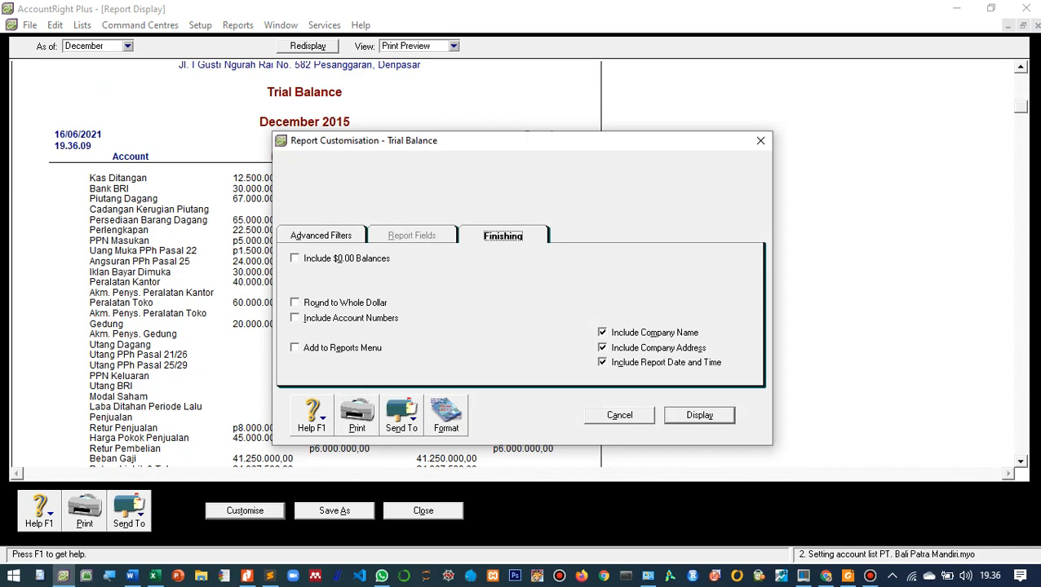
{"action": "left_click", "coordinate": [295, 318]}
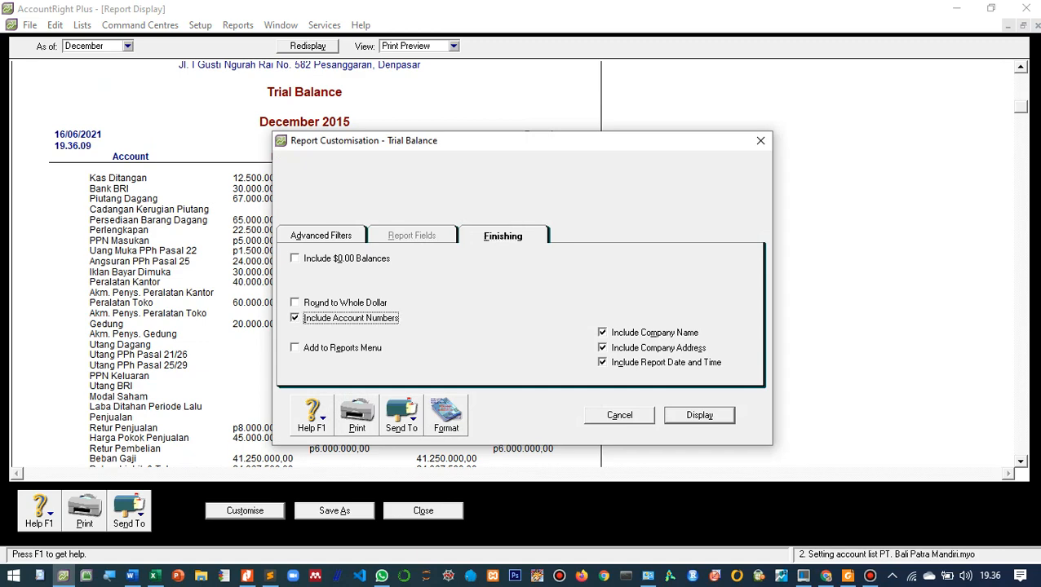
{"action": "key", "text": "Return"}
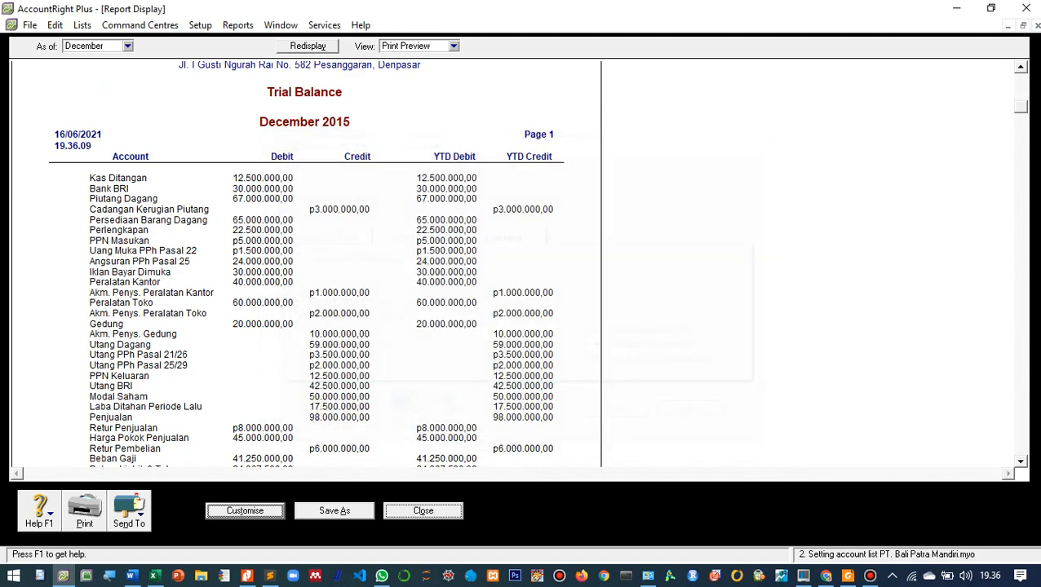
{"action": "scroll", "coordinate": [305, 261], "scroll_direction": "down", "scroll_amount": 5}
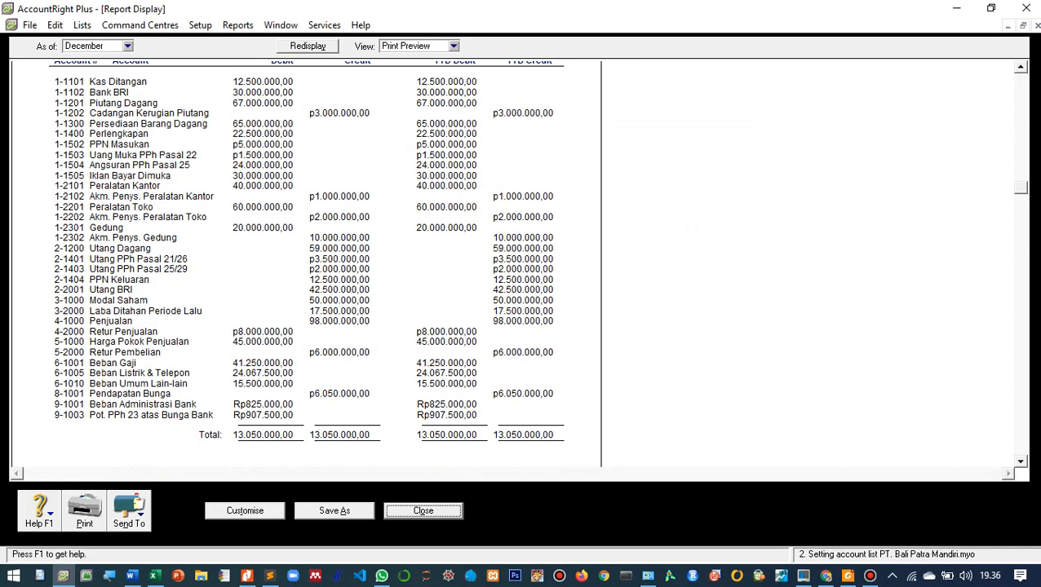
{"action": "scroll", "coordinate": [306, 261], "scroll_direction": "up", "scroll_amount": 4}
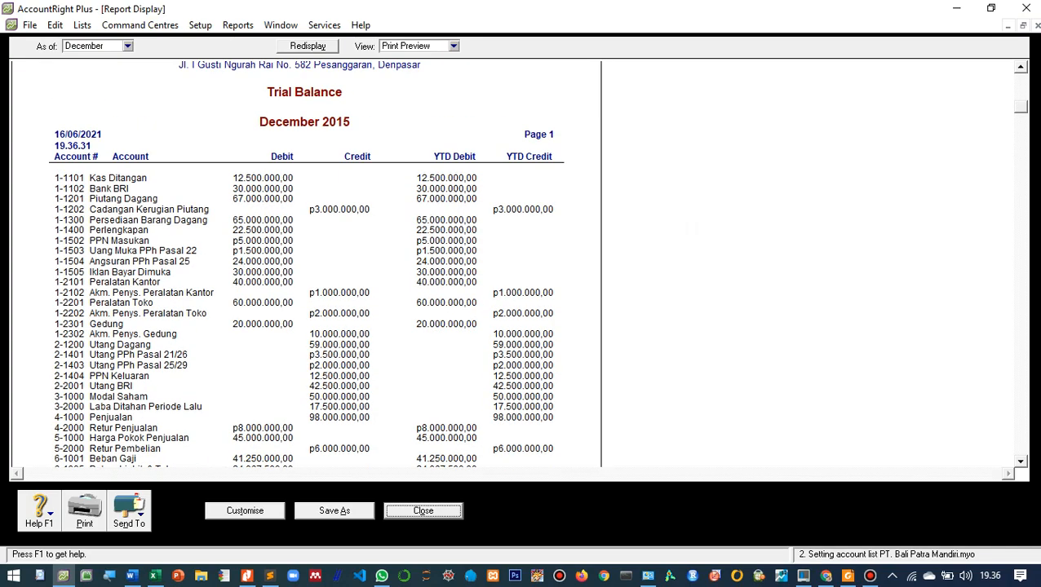
{"action": "scroll", "coordinate": [306, 261], "scroll_direction": "down", "scroll_amount": 4}
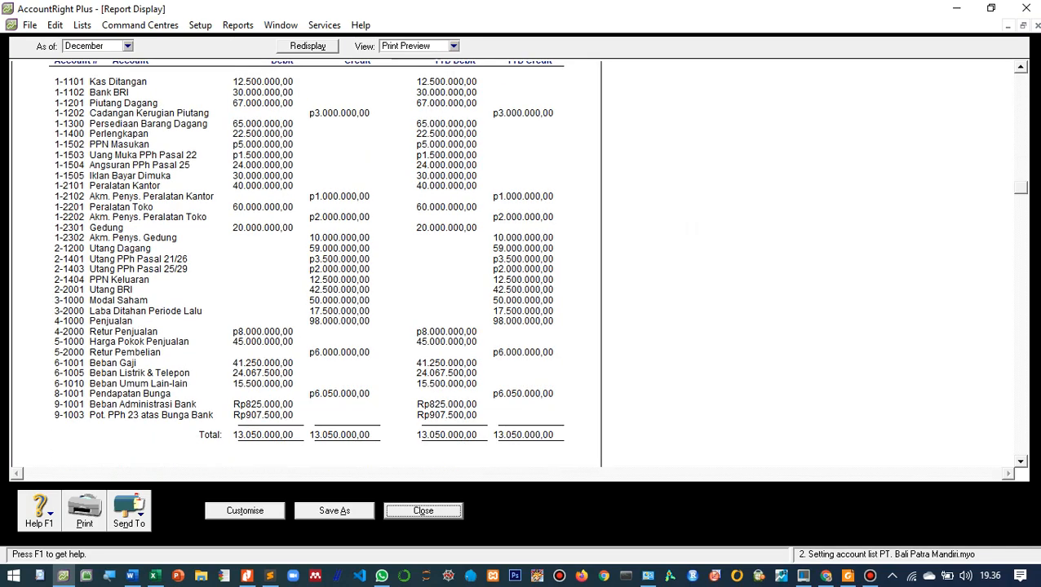
{"action": "scroll", "coordinate": [306, 261], "scroll_direction": "up", "scroll_amount": 5}
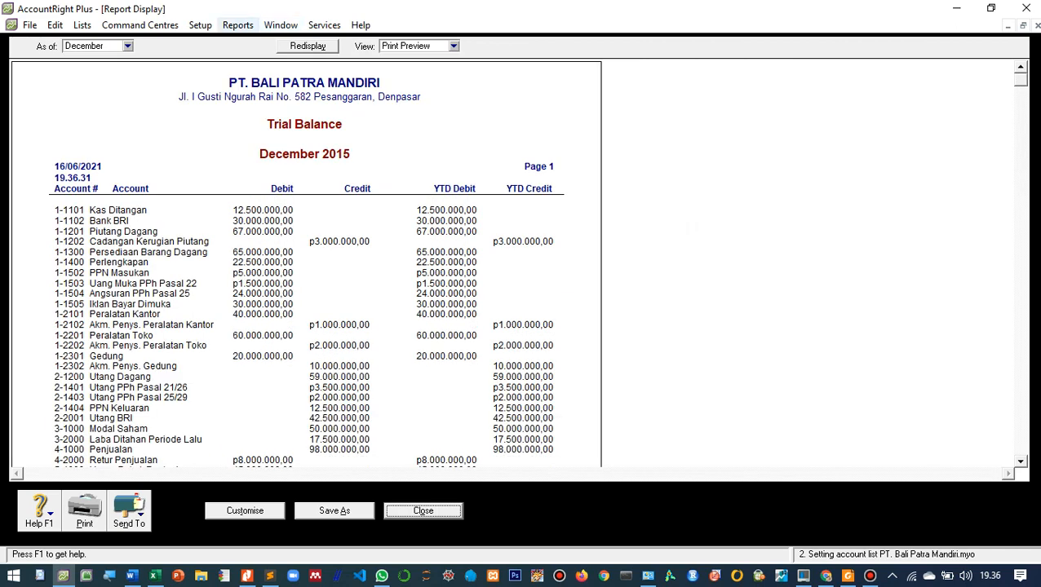
- Turn off currency symbols in reports and in forms in the Reports & Forms preferences
{"action": "left_click", "coordinate": [200, 25]}
{"action": "left_click", "coordinate": [230, 94]}
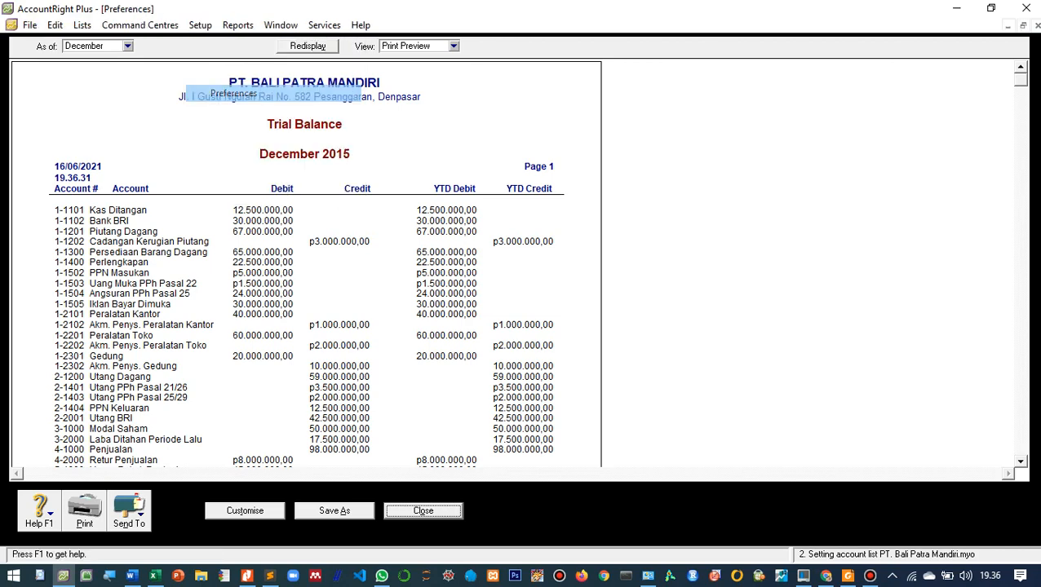
{"action": "left_click", "coordinate": [153, 49]}
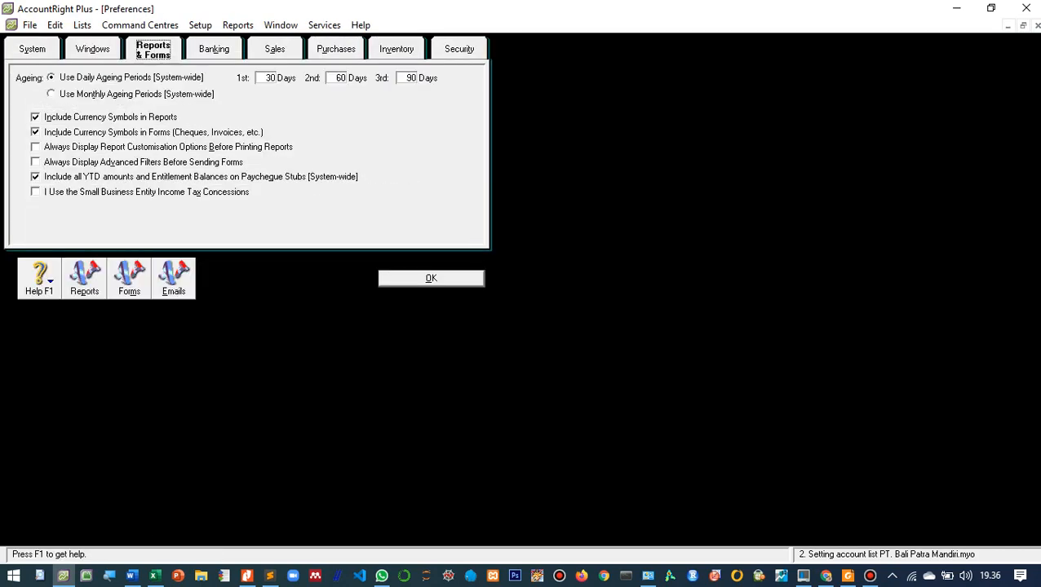
{"action": "left_click", "coordinate": [35, 117]}
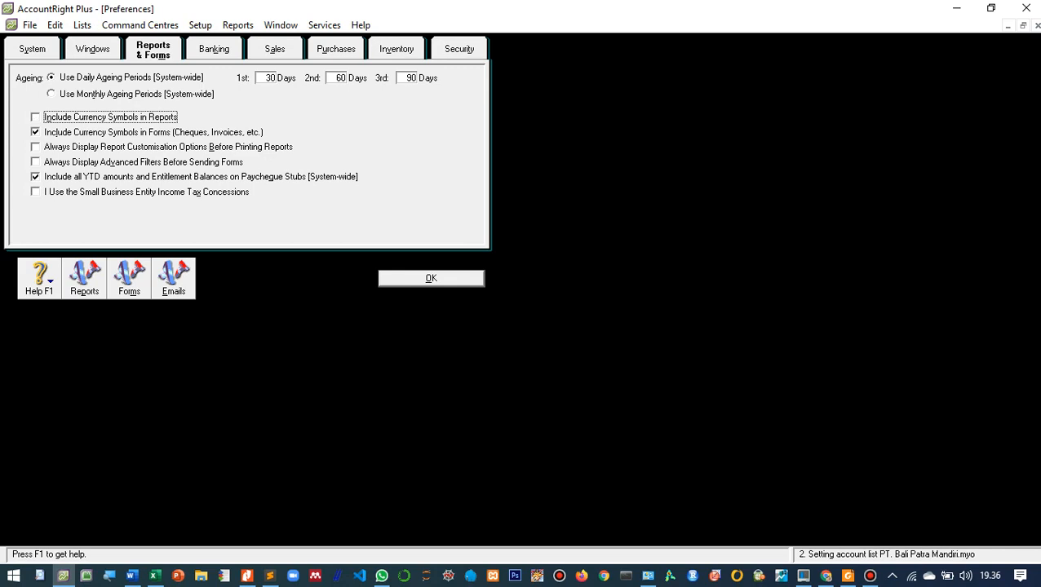
{"action": "left_click", "coordinate": [35, 133]}
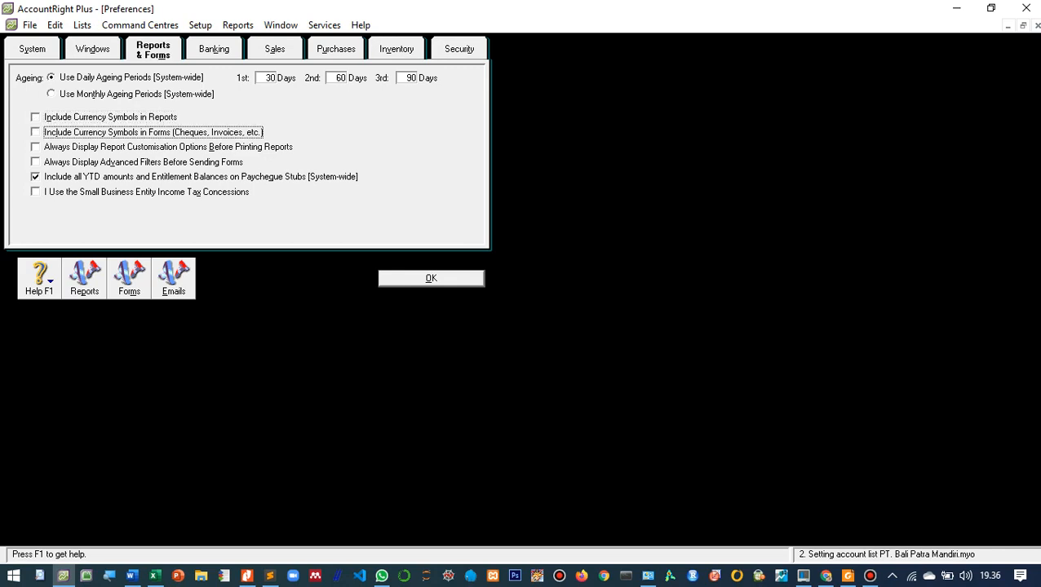
{"action": "left_click", "coordinate": [431, 279]}
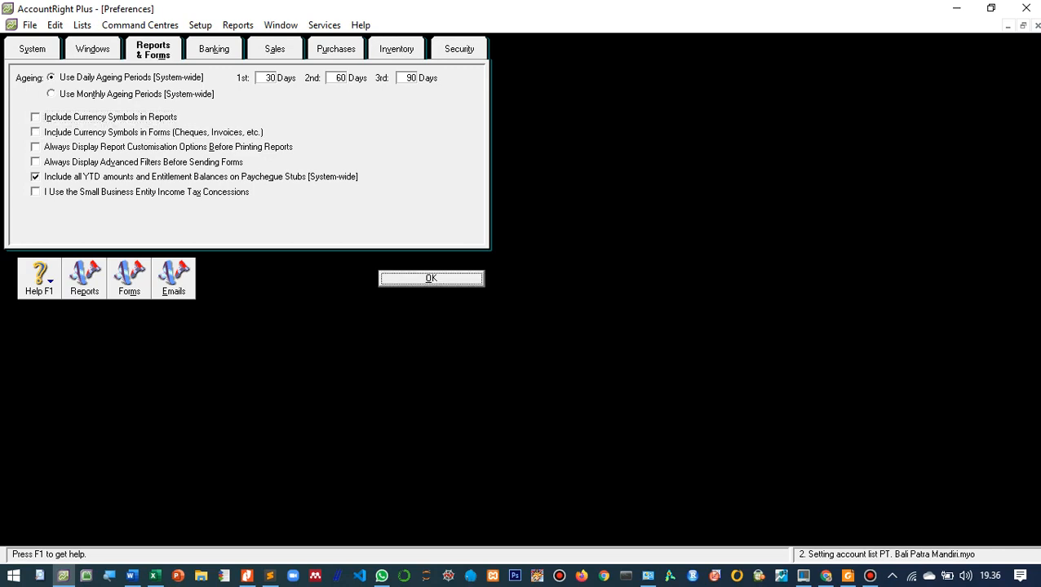
- Turn off automatic spell checking before recording transactions in the Windows preferences and close the preferences
{"action": "left_click", "coordinate": [92, 50]}
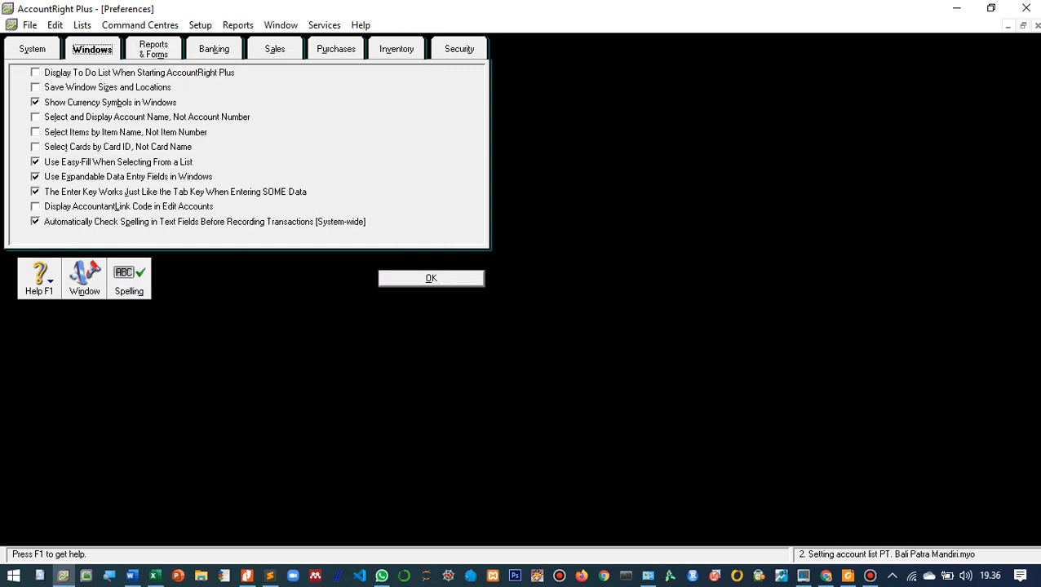
{"action": "left_click", "coordinate": [35, 221]}
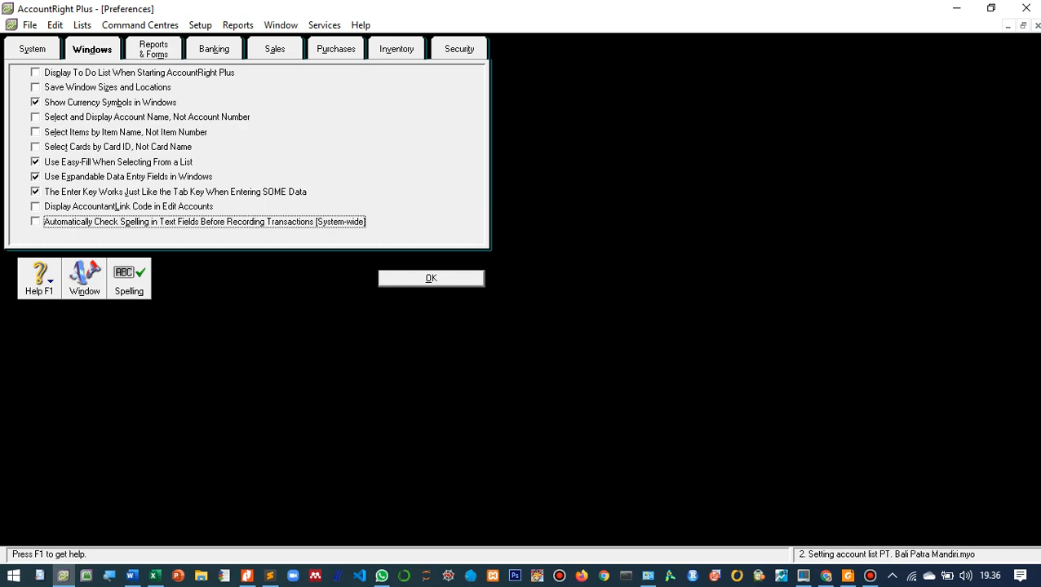
{"action": "left_click", "coordinate": [456, 279]}
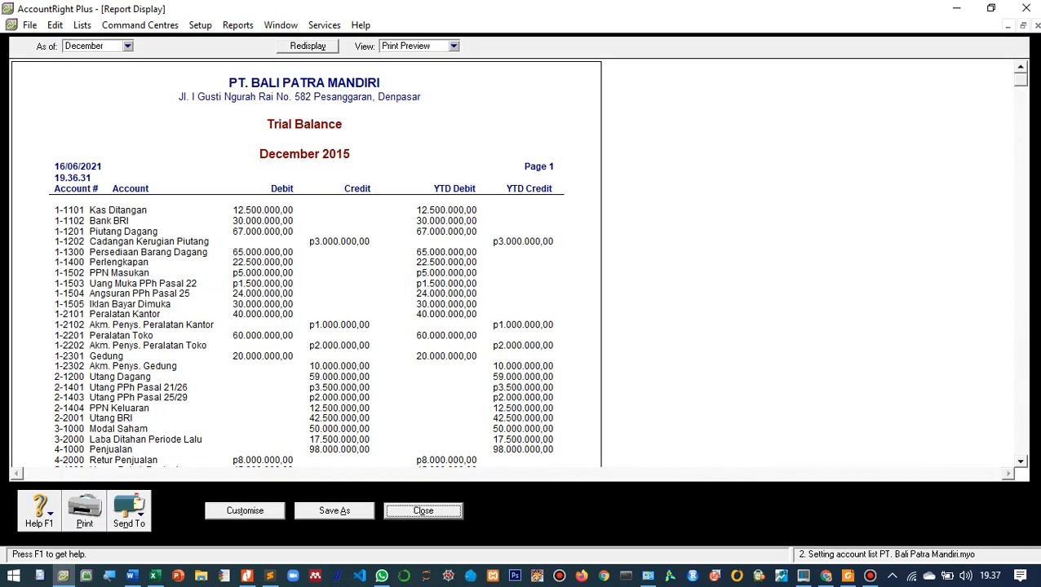
- Redisplay the December 2015 Trial Balance and examine how its account amounts and totals are shown
{"action": "left_click", "coordinate": [307, 47]}
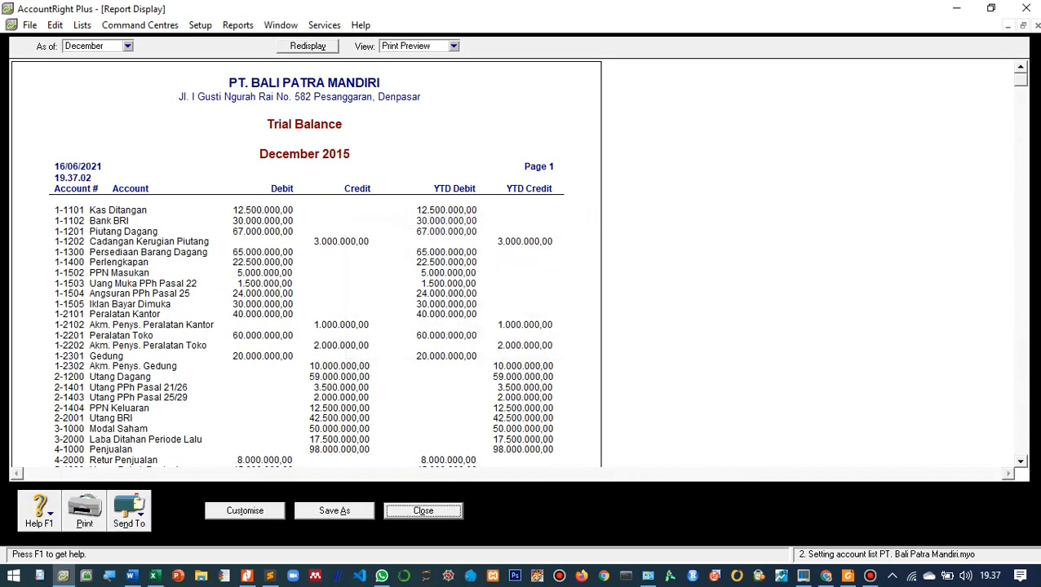
{"action": "scroll", "coordinate": [306, 262], "scroll_direction": "down", "scroll_amount": 5}
{"action": "scroll", "coordinate": [306, 263], "scroll_direction": "down", "scroll_amount": 2}
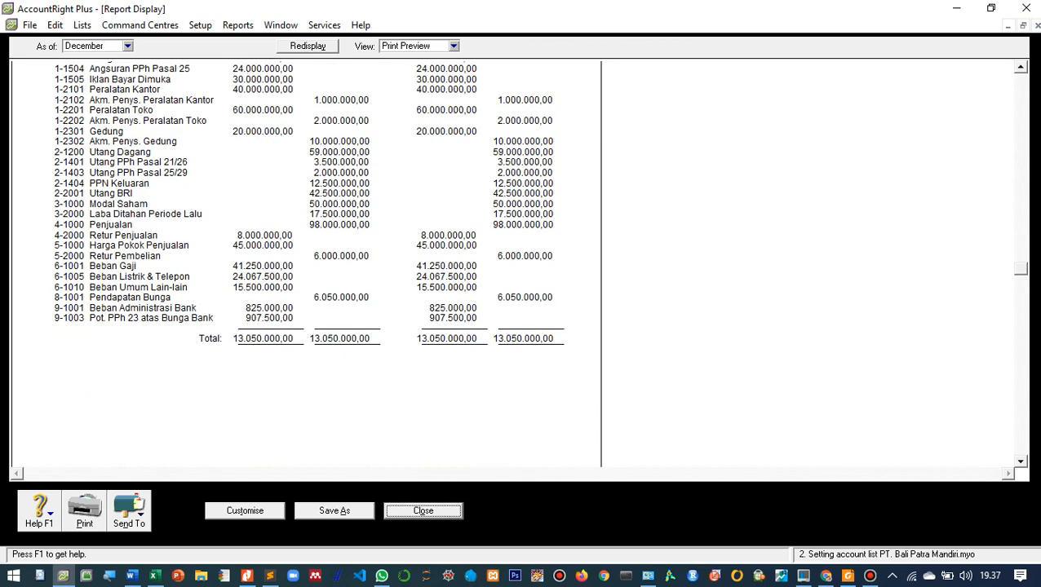
{"action": "scroll", "coordinate": [306, 263], "scroll_direction": "up", "scroll_amount": 4}
{"action": "scroll", "coordinate": [306, 263], "scroll_direction": "up", "scroll_amount": 1}
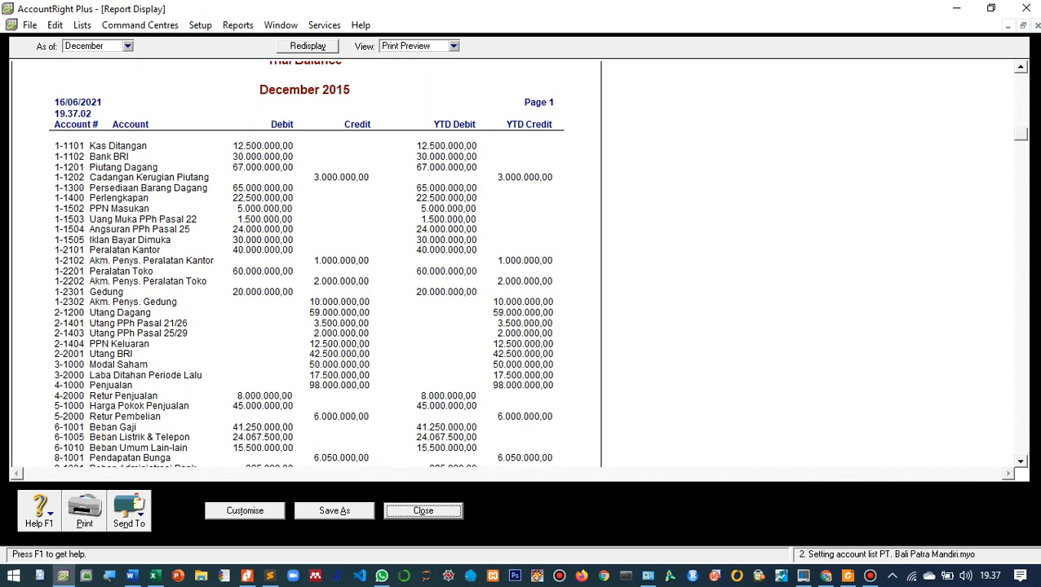
{"action": "scroll", "coordinate": [306, 262], "scroll_direction": "down", "scroll_amount": 6}
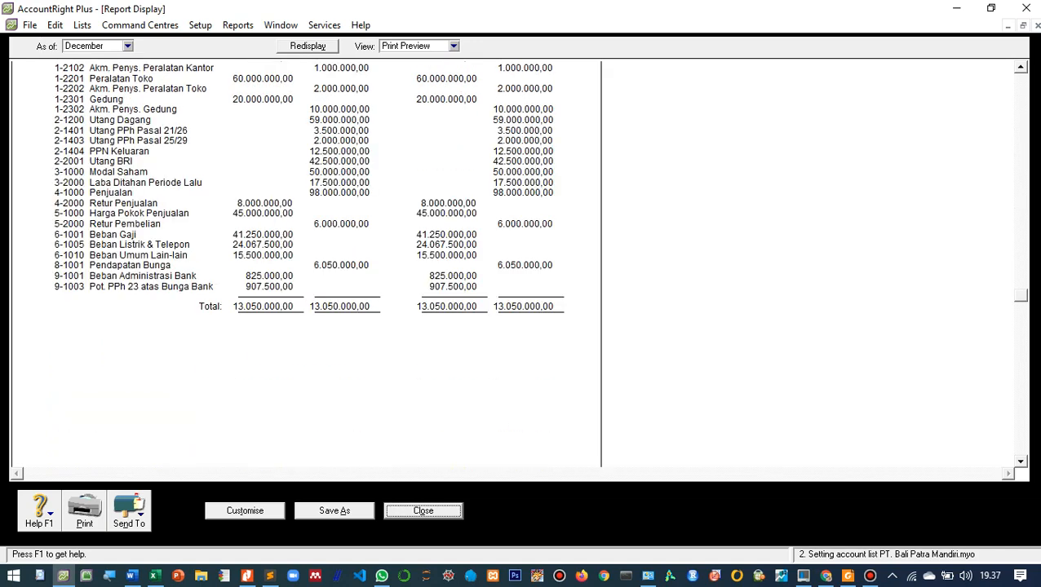
{"action": "scroll", "coordinate": [306, 263], "scroll_direction": "up", "scroll_amount": 2}
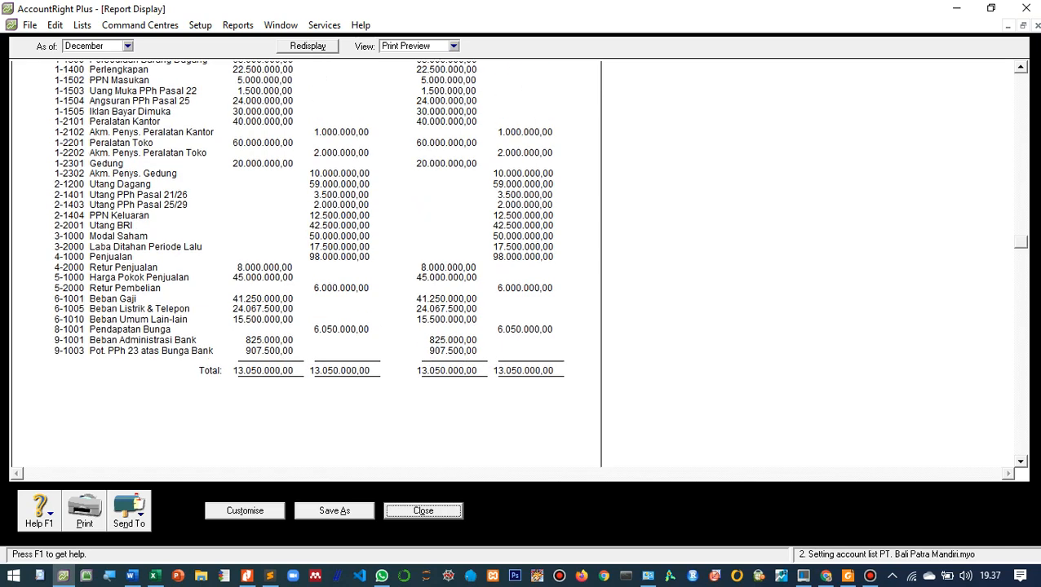
{"action": "scroll", "coordinate": [306, 263], "scroll_direction": "down", "scroll_amount": 2}
{"action": "scroll", "coordinate": [306, 263], "scroll_direction": "up", "scroll_amount": 2}
{"action": "scroll", "coordinate": [306, 263], "scroll_direction": "up", "scroll_amount": 1}
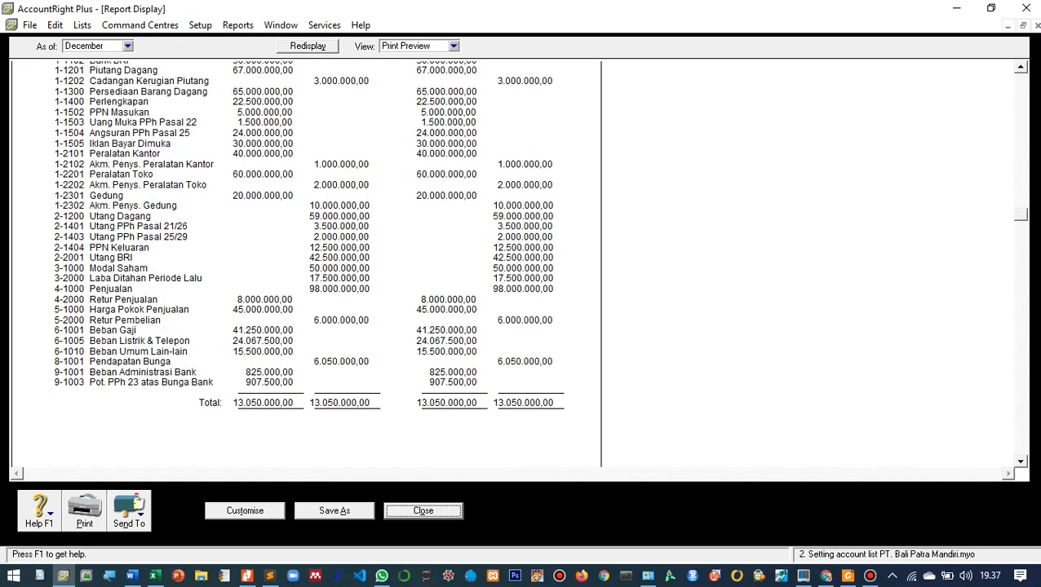
- Set the font size of the Totals line to 7 in the Trial Balance report format and check the redisplayed totals
{"action": "left_click", "coordinate": [245, 510]}
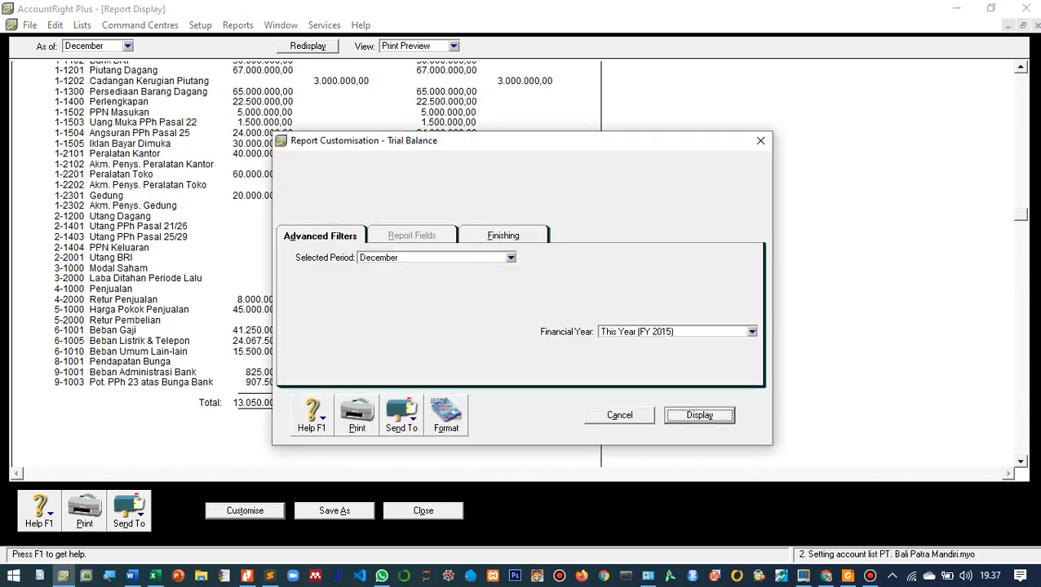
{"action": "left_click", "coordinate": [446, 415]}
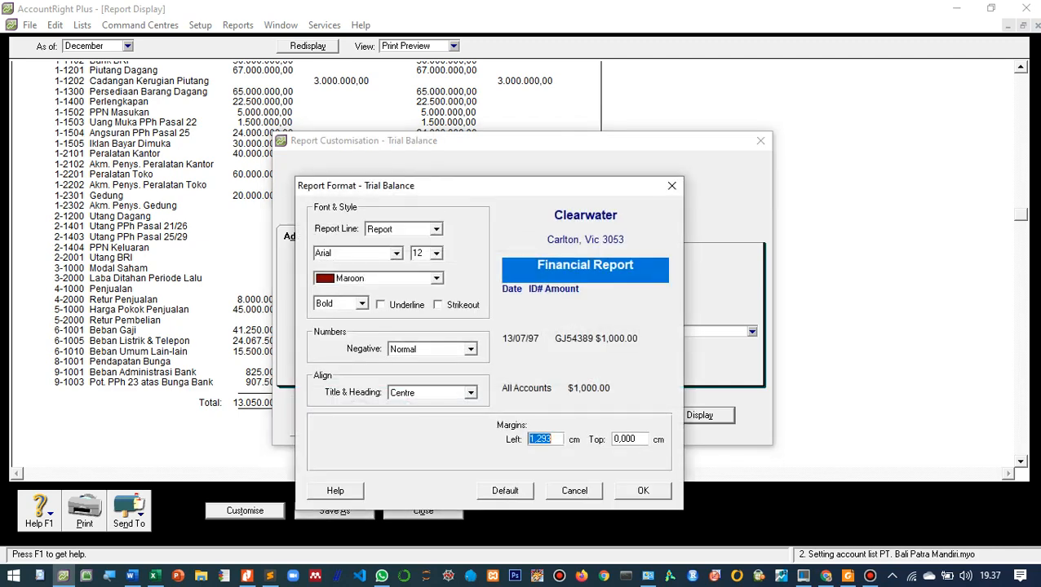
{"action": "left_click", "coordinate": [436, 230]}
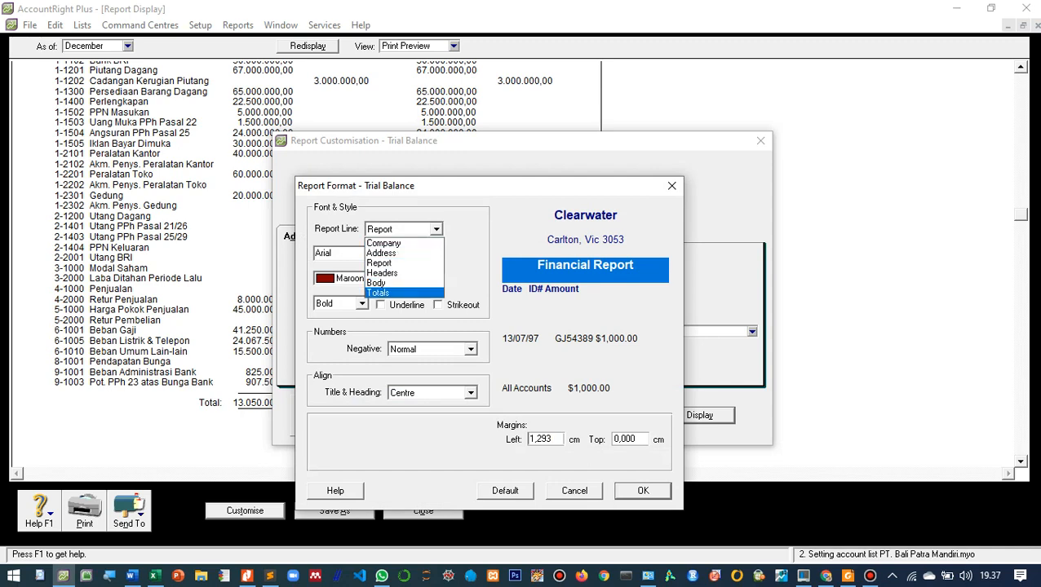
{"action": "left_click", "coordinate": [399, 292]}
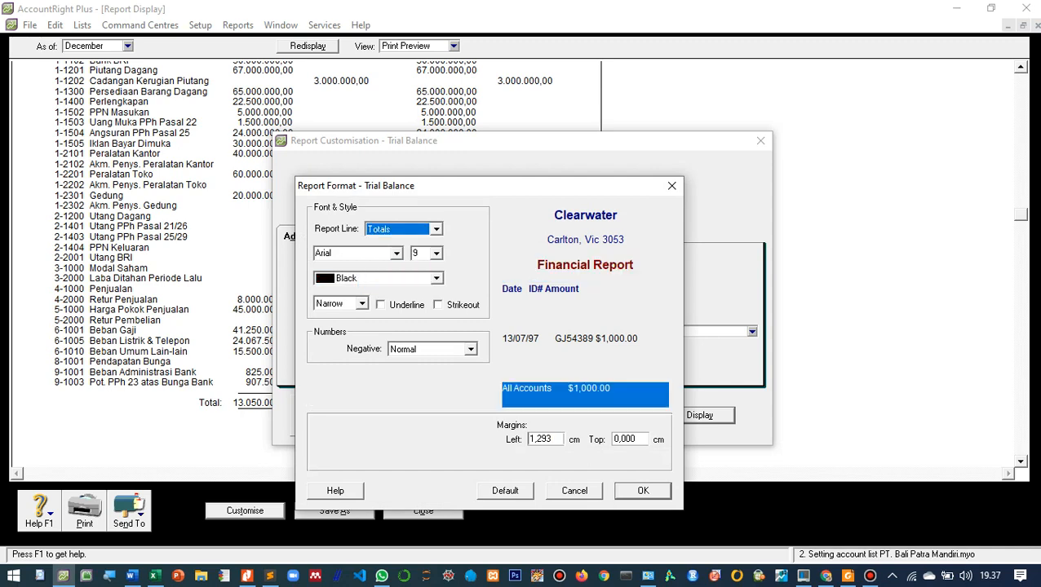
{"action": "double_click", "coordinate": [416, 253]}
{"action": "type", "text": "7"}
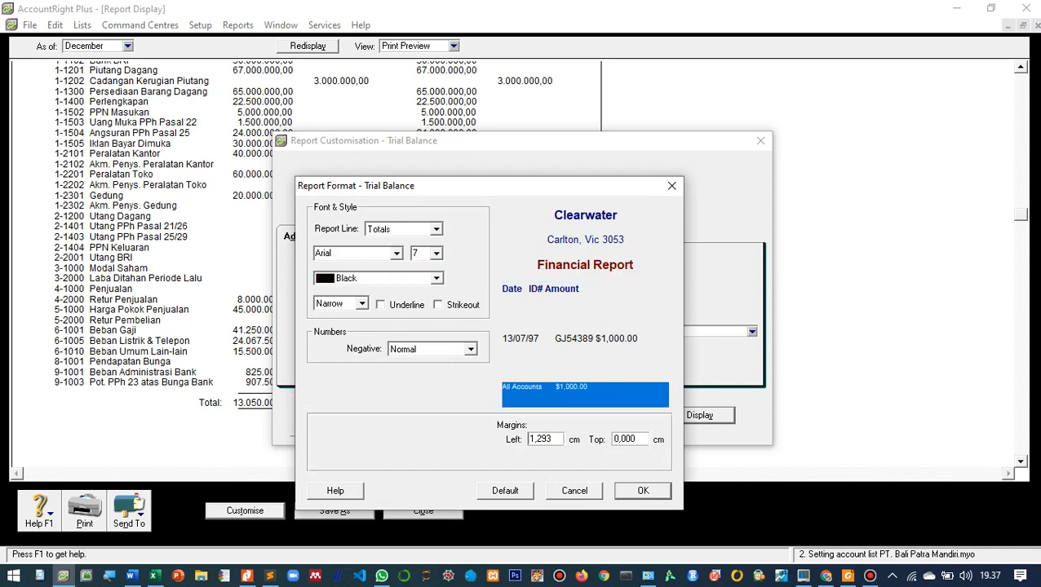
{"action": "key", "text": "Return"}
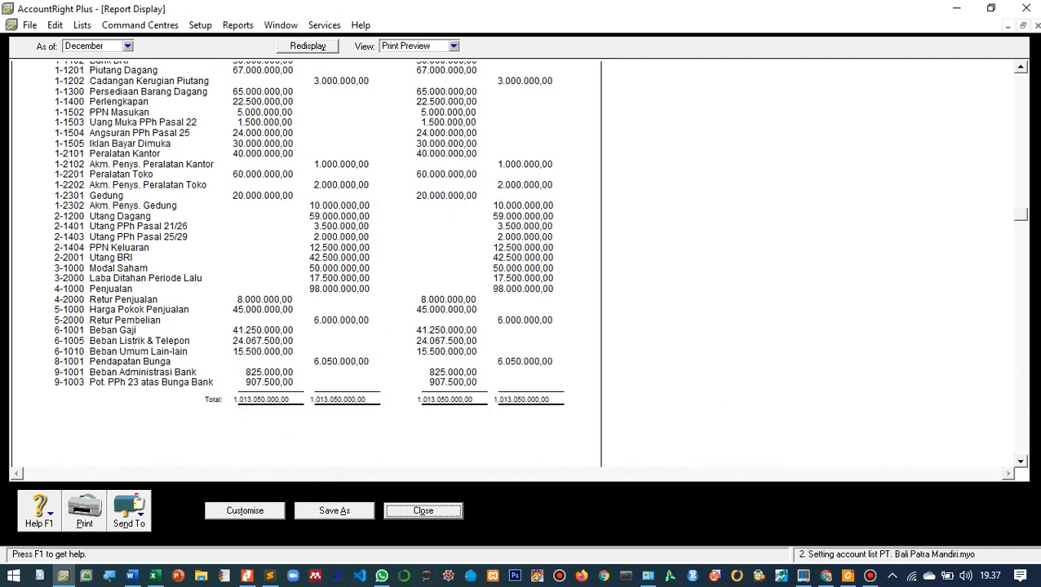
{"action": "scroll", "coordinate": [309, 233], "scroll_direction": "down", "scroll_amount": 1}
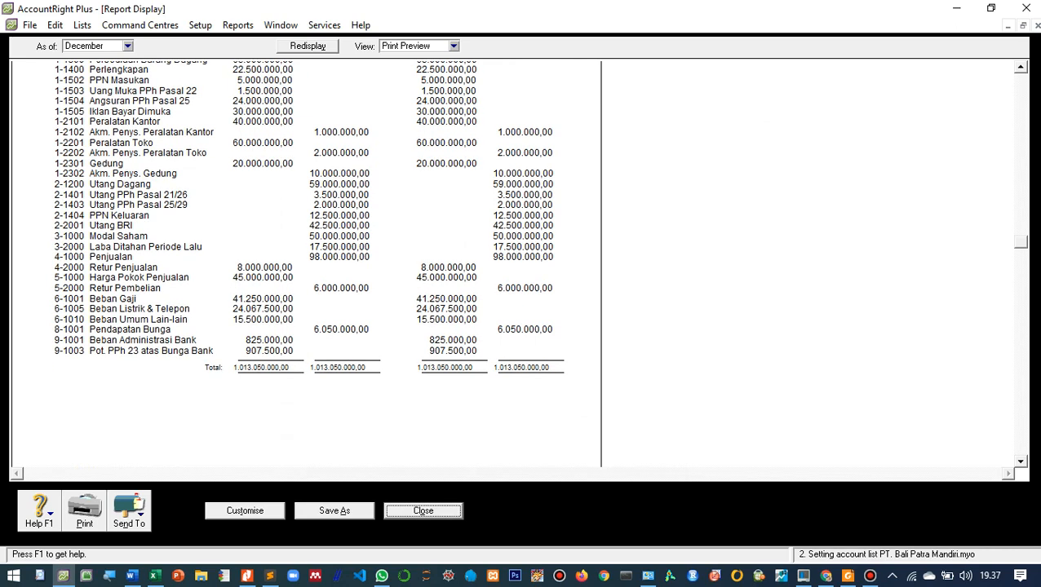
{"action": "scroll", "coordinate": [306, 263], "scroll_direction": "up", "scroll_amount": 5}
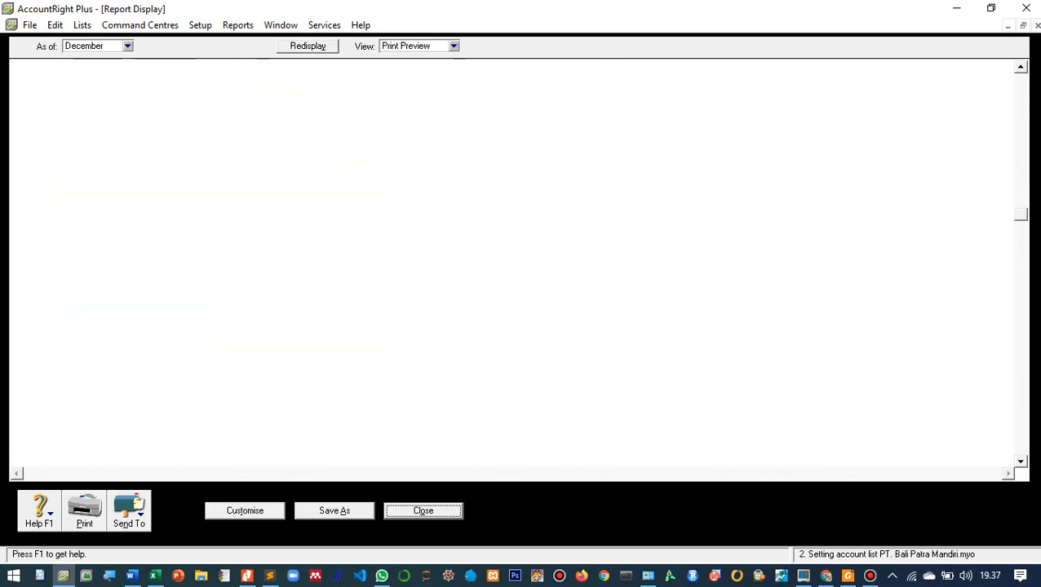
{"action": "scroll", "coordinate": [306, 264], "scroll_direction": "down", "scroll_amount": 5}
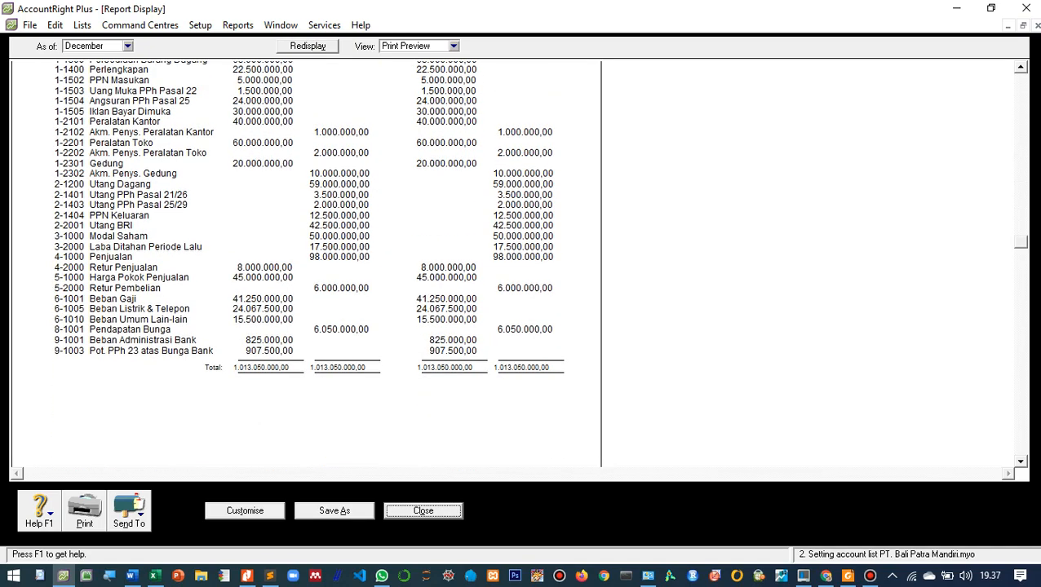
{"action": "scroll", "coordinate": [305, 264], "scroll_direction": "up", "scroll_amount": 5}
{"action": "scroll", "coordinate": [306, 263], "scroll_direction": "down", "scroll_amount": 4}
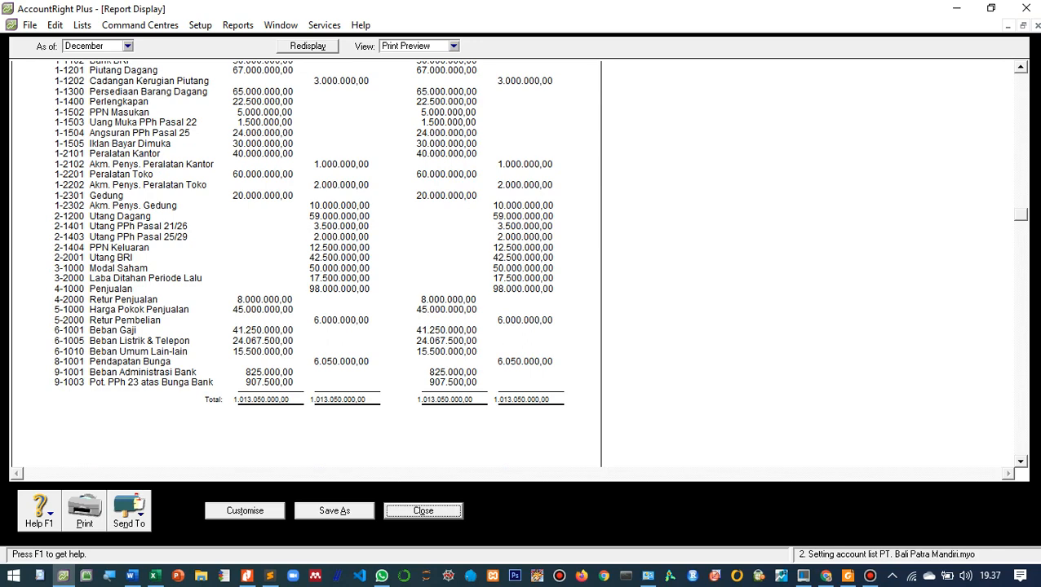
- Set the font size of the Body line to 7 in the Trial Balance report format and redisplay the report
{"action": "left_click", "coordinate": [245, 511]}
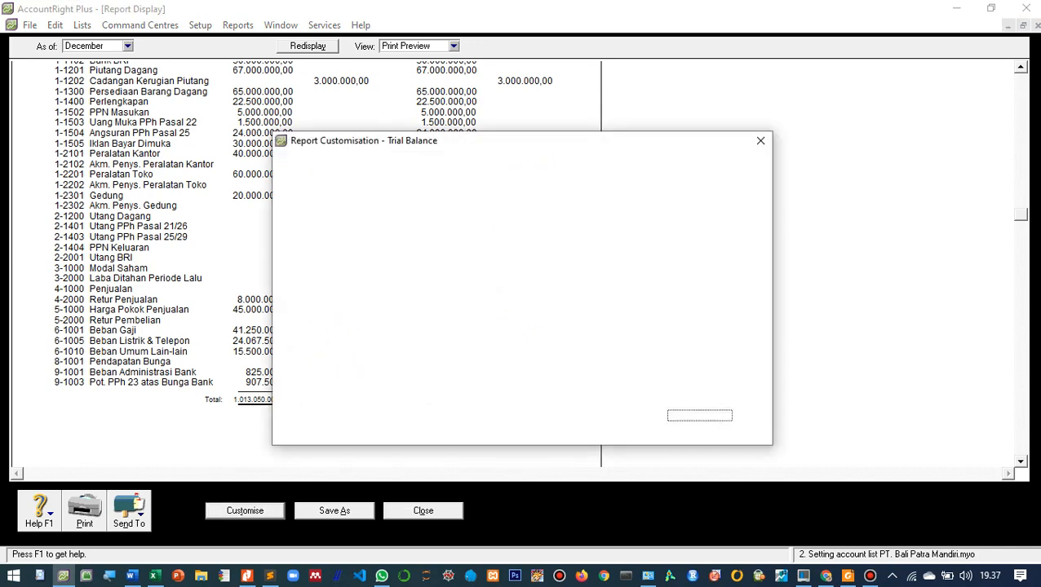
{"action": "left_click", "coordinate": [446, 415]}
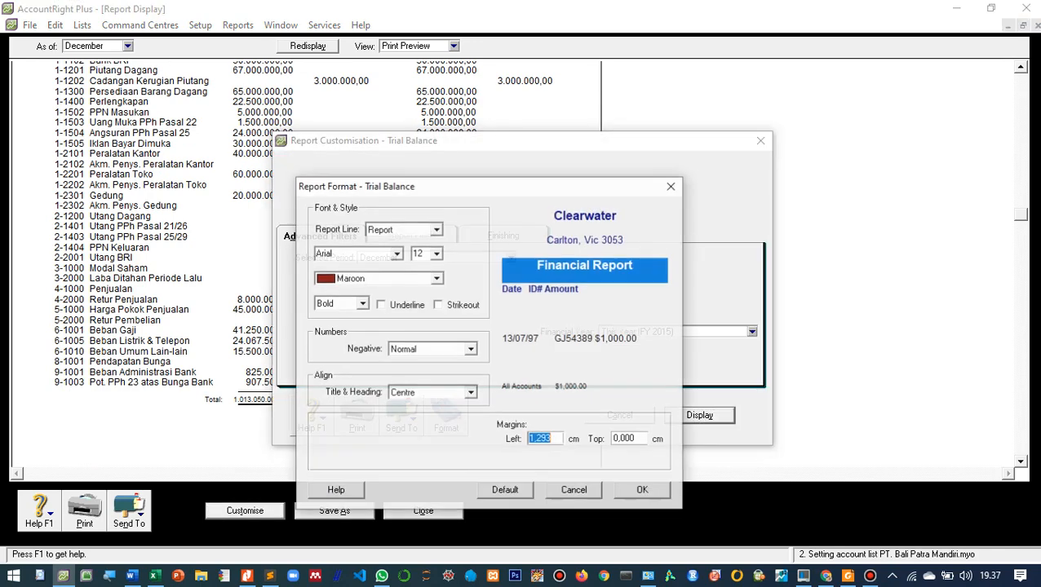
{"action": "left_click", "coordinate": [437, 229]}
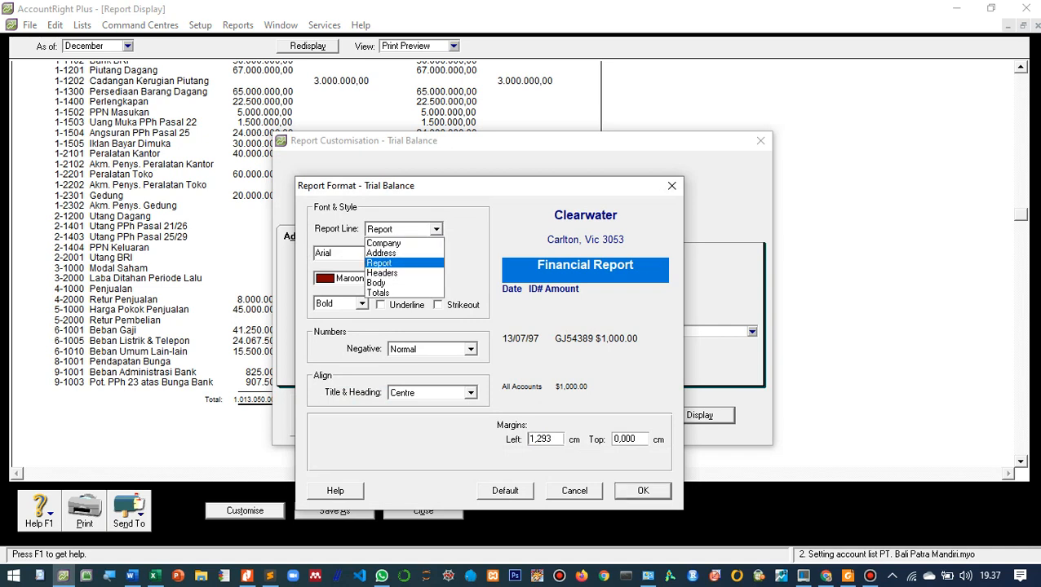
{"action": "left_click", "coordinate": [393, 283]}
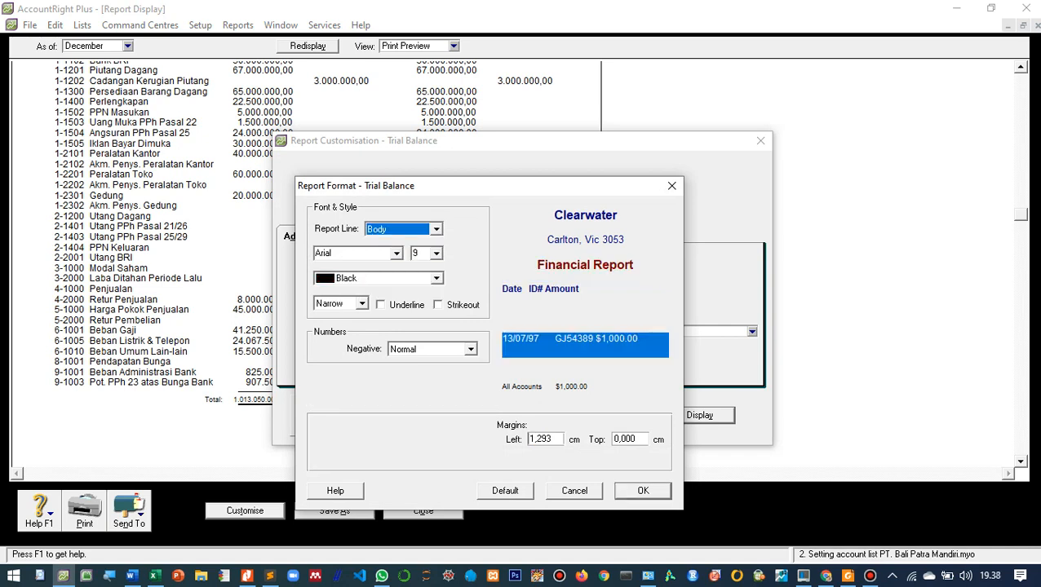
{"action": "double_click", "coordinate": [416, 254]}
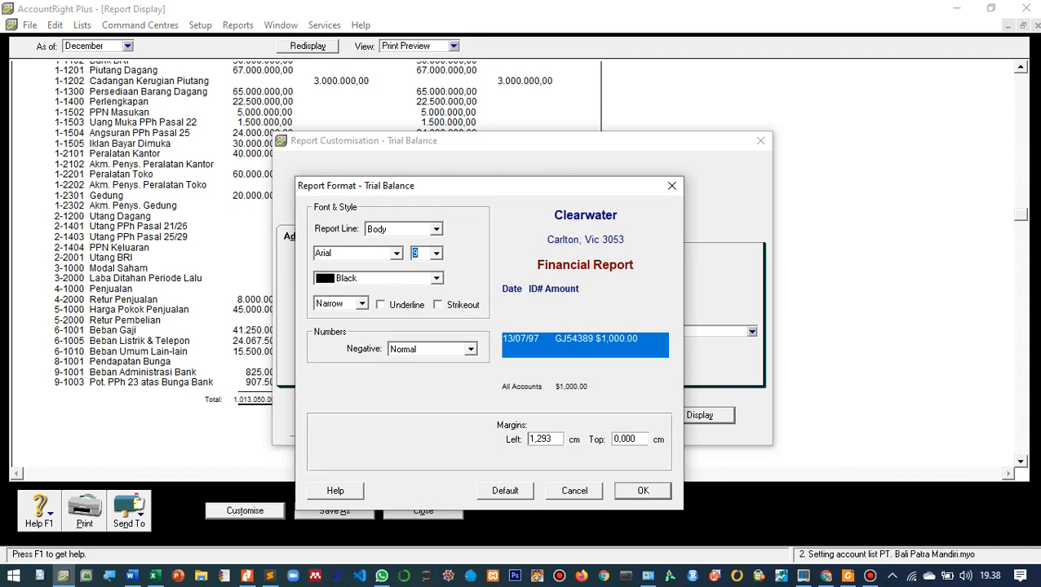
{"action": "type", "text": "7"}
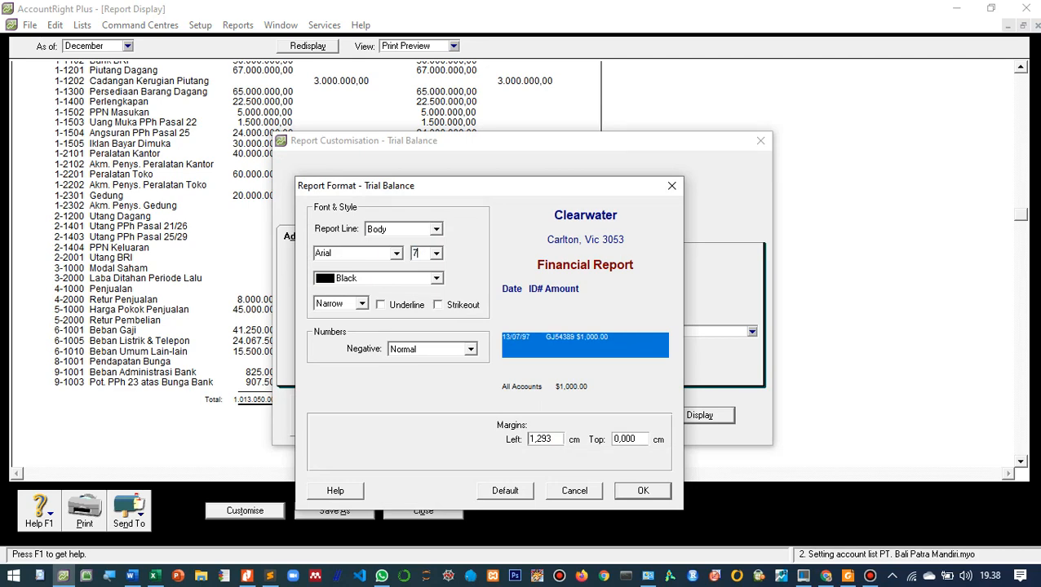
{"action": "left_click", "coordinate": [642, 490]}
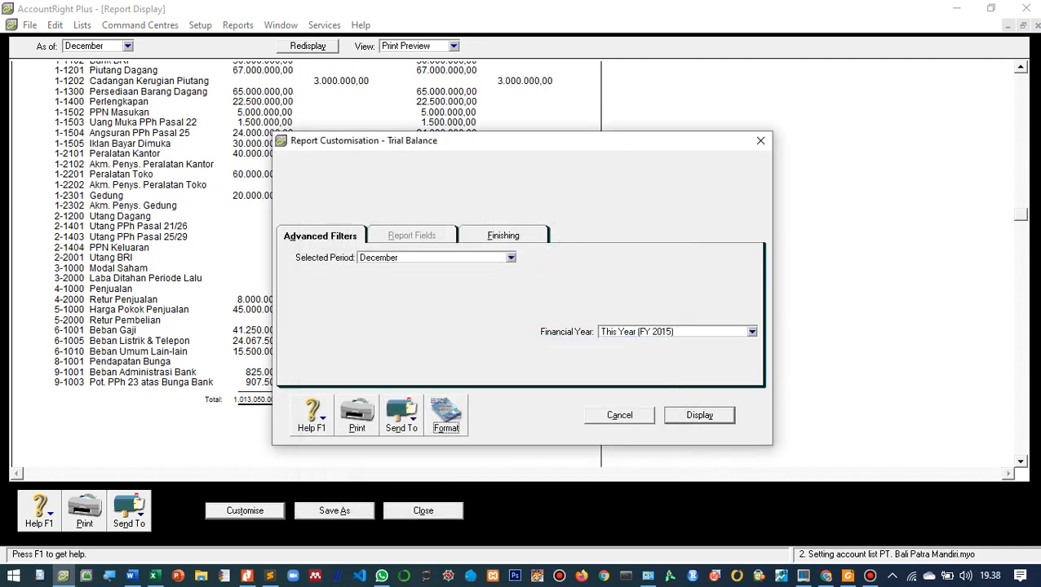
{"action": "left_click", "coordinate": [699, 415]}
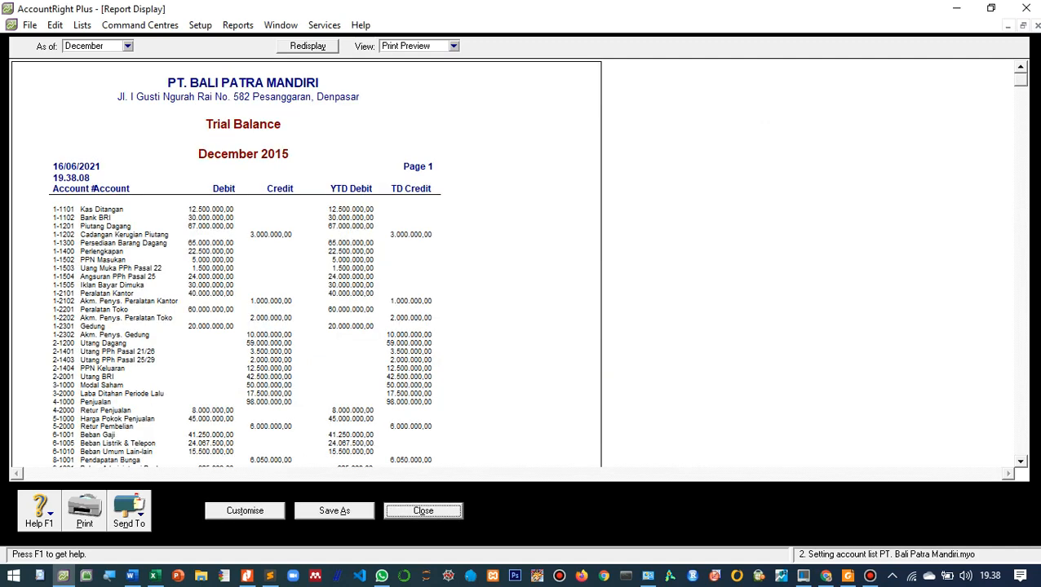
- Examine the account amounts, column headings and totals of the redisplayed December 2015 Trial Balance for legibility
{"action": "scroll", "coordinate": [306, 261], "scroll_direction": "down", "scroll_amount": 3}
{"action": "scroll", "coordinate": [245, 261], "scroll_direction": "up", "scroll_amount": 2}
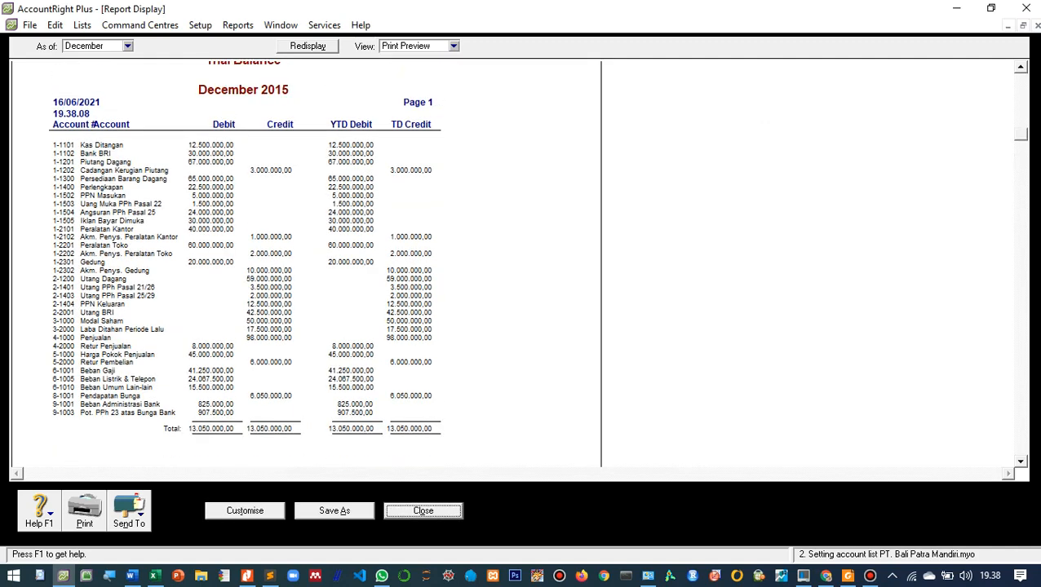
{"action": "scroll", "coordinate": [306, 261], "scroll_direction": "up", "scroll_amount": 1}
{"action": "scroll", "coordinate": [305, 261], "scroll_direction": "down", "scroll_amount": 3}
{"action": "scroll", "coordinate": [306, 261], "scroll_direction": "up", "scroll_amount": 1}
{"action": "scroll", "coordinate": [306, 261], "scroll_direction": "down", "scroll_amount": 2}
{"action": "scroll", "coordinate": [306, 261], "scroll_direction": "up", "scroll_amount": 5}
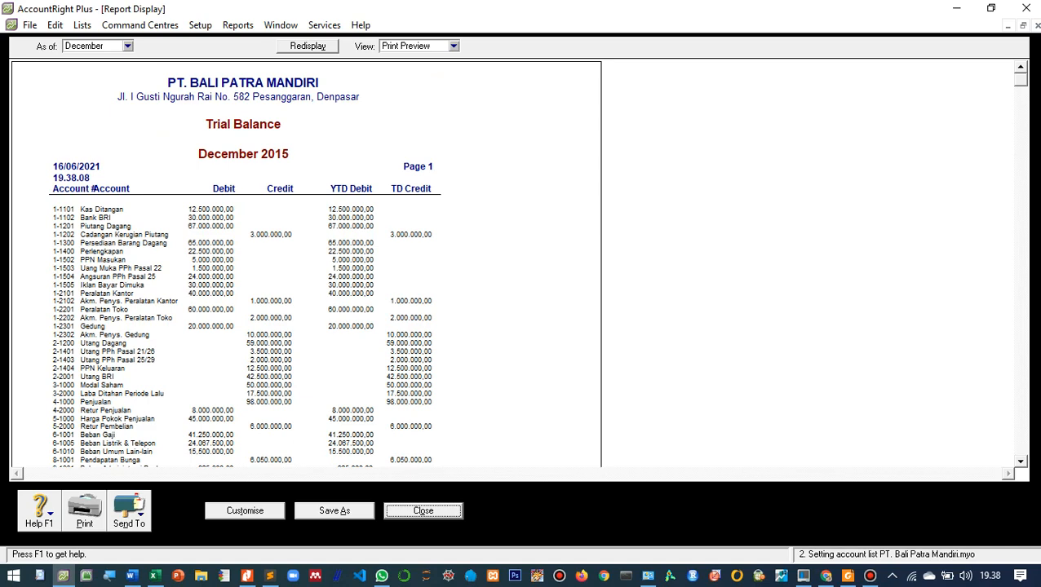
{"action": "scroll", "coordinate": [306, 261], "scroll_direction": "down", "scroll_amount": 4}
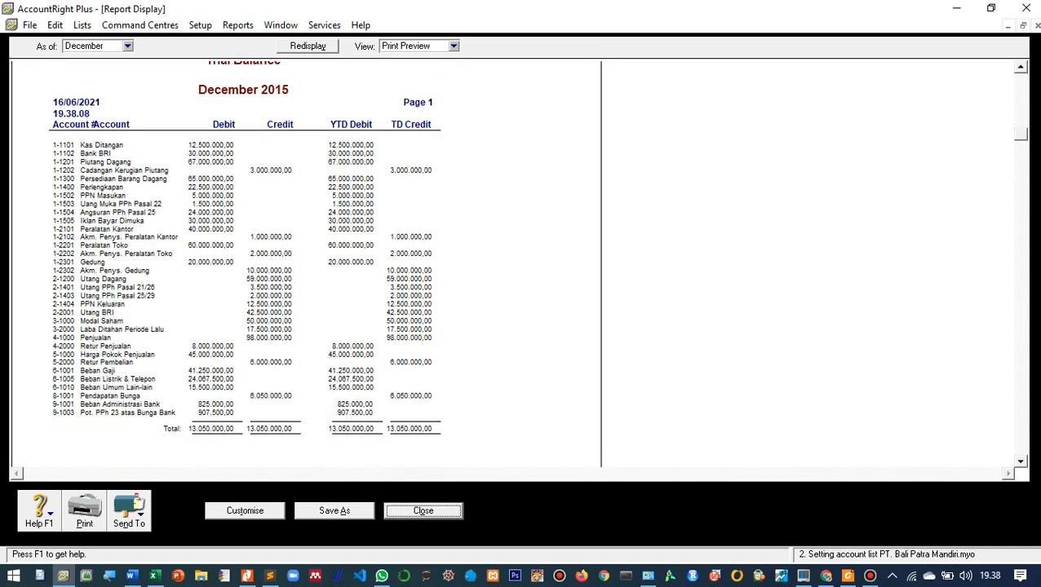
{"action": "scroll", "coordinate": [305, 261], "scroll_direction": "up", "scroll_amount": 2}
{"action": "scroll", "coordinate": [245, 261], "scroll_direction": "up", "scroll_amount": 1}
{"action": "scroll", "coordinate": [245, 261], "scroll_direction": "down", "scroll_amount": 2}
{"action": "scroll", "coordinate": [245, 261], "scroll_direction": "up", "scroll_amount": 2}
{"action": "scroll", "coordinate": [306, 263], "scroll_direction": "down", "scroll_amount": 1}
- Export the Trial Balance as a PDF into the PT. BALI PATRA MANDIRI folder, adding the preparer's full name after "Trial Balance -" in the file name
{"action": "left_click", "coordinate": [129, 510]}
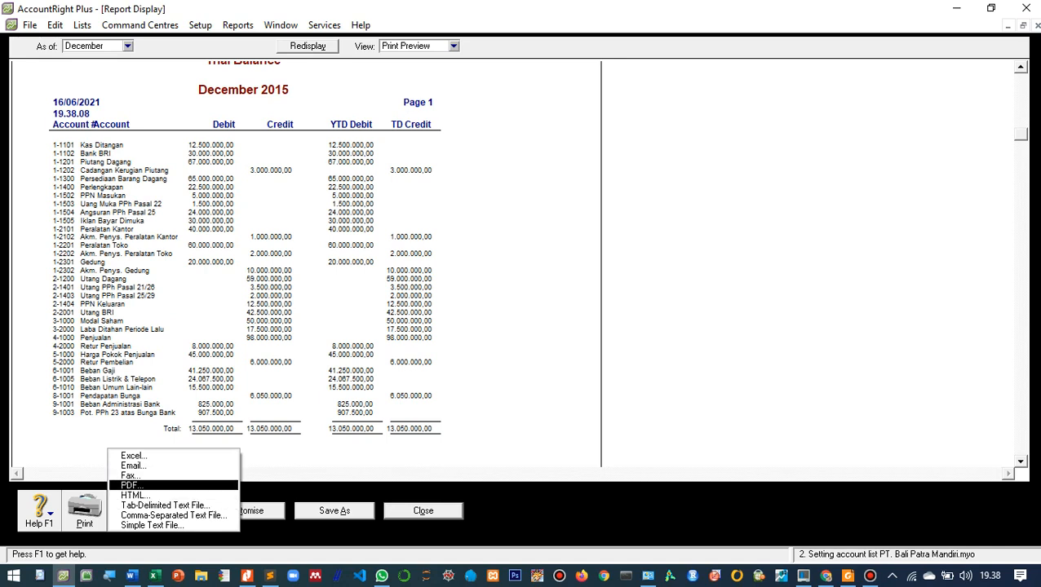
{"action": "key", "text": "Return"}
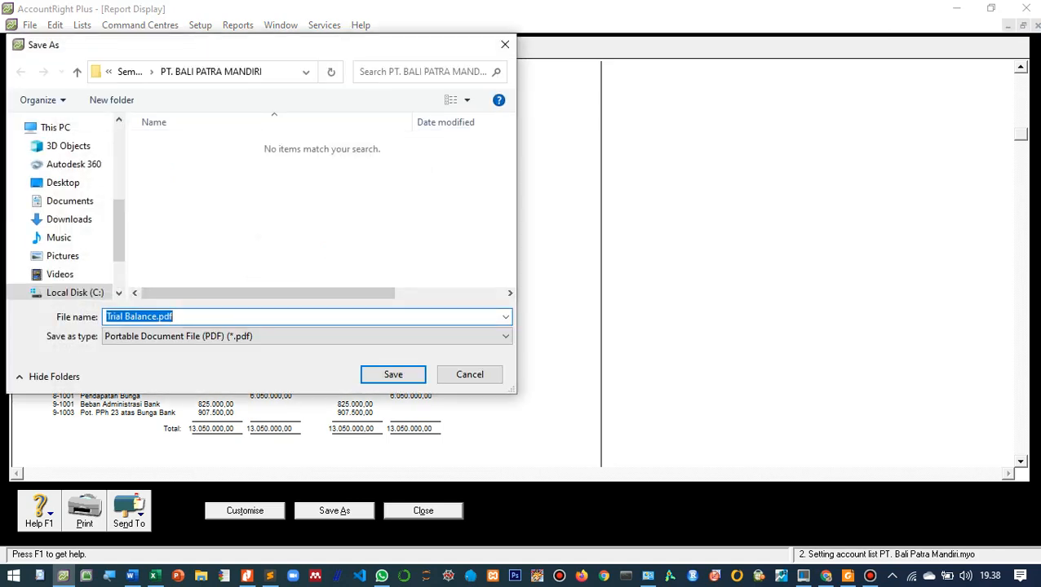
{"action": "left_click_drag", "start_coordinate": [237, 49], "coordinate": [659, 135]}
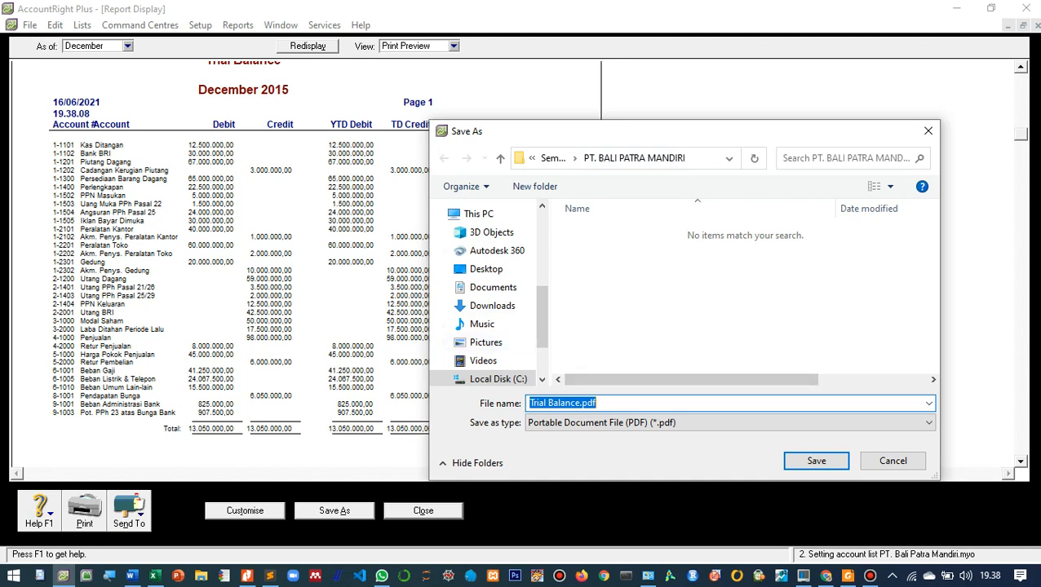
{"action": "left_click", "coordinate": [579, 403]}
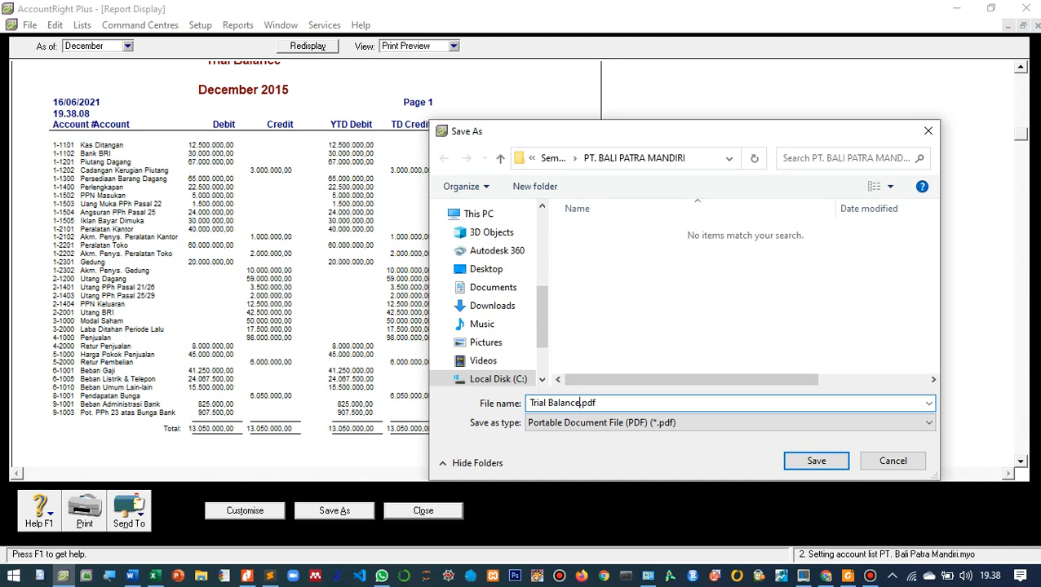
{"action": "type", "text": "- I Wayan Sunarya"}
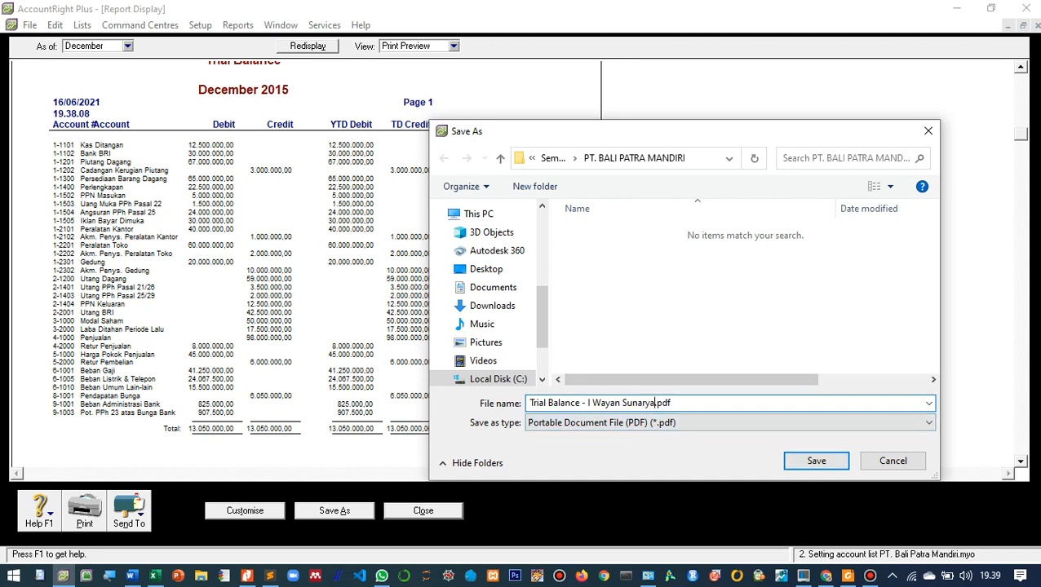
{"action": "key", "text": "Return"}
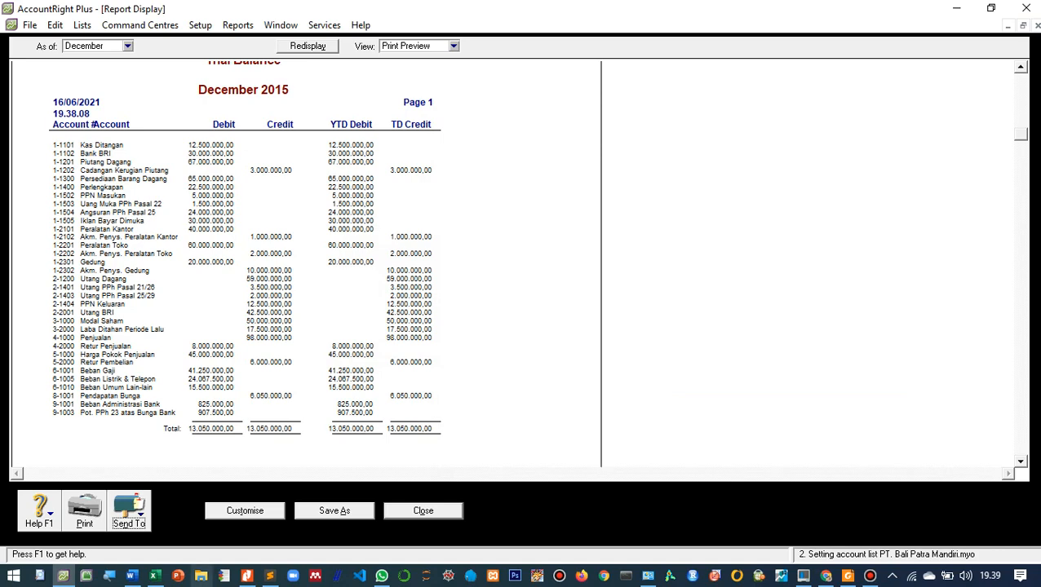
- In File Explorer, open the exported Trial Balance PDF from Plus19 > Semester Genap 2020-2021 > PT. BALI PATRA MANDIRI on Local Disk (C:)
{"action": "left_click", "coordinate": [200, 575]}
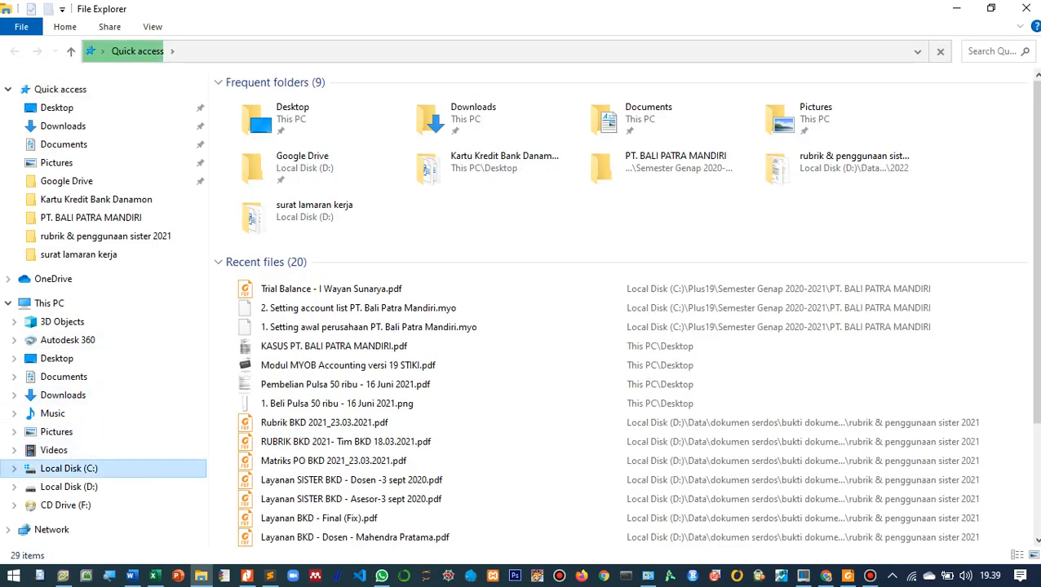
{"action": "left_click", "coordinate": [68, 468]}
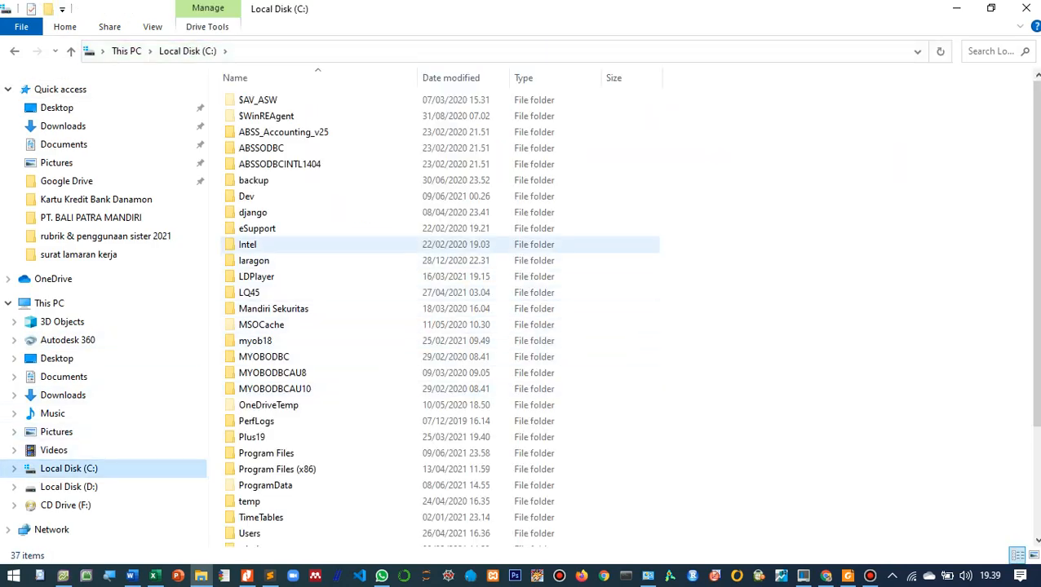
{"action": "double_click", "coordinate": [251, 437]}
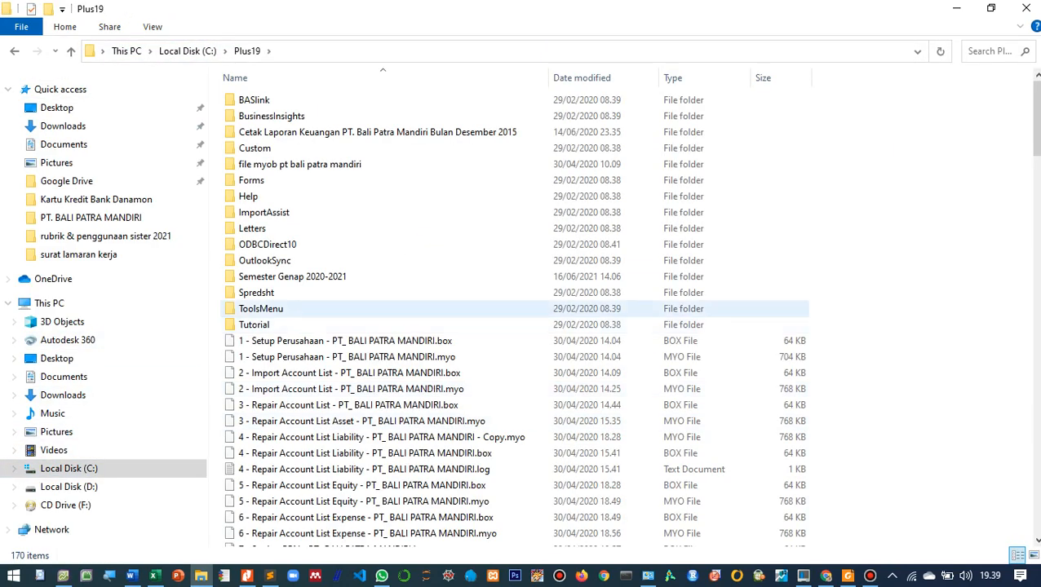
{"action": "double_click", "coordinate": [292, 277]}
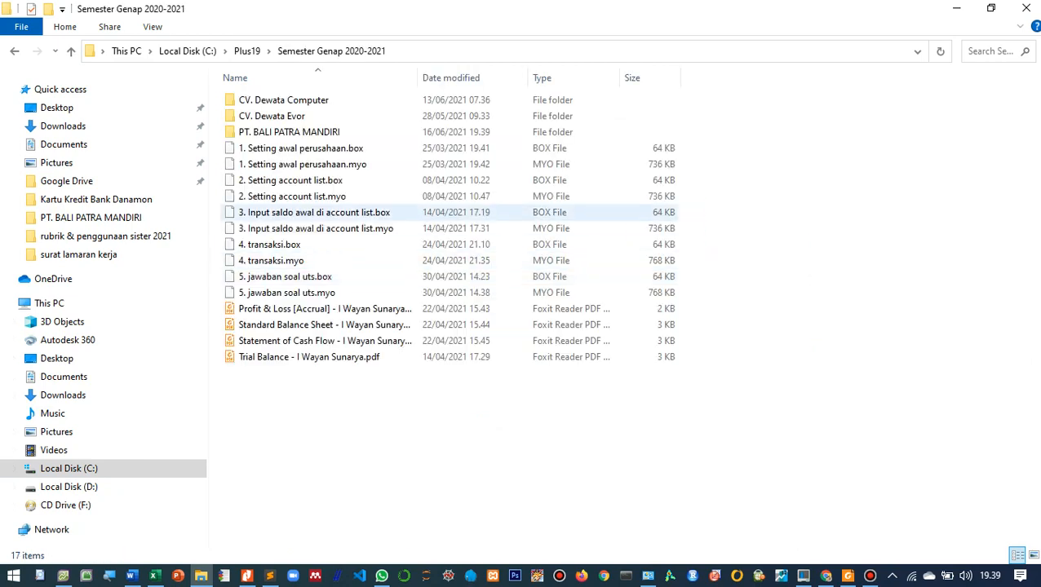
{"action": "left_click", "coordinate": [289, 132]}
{"action": "double_click", "coordinate": [288, 132]}
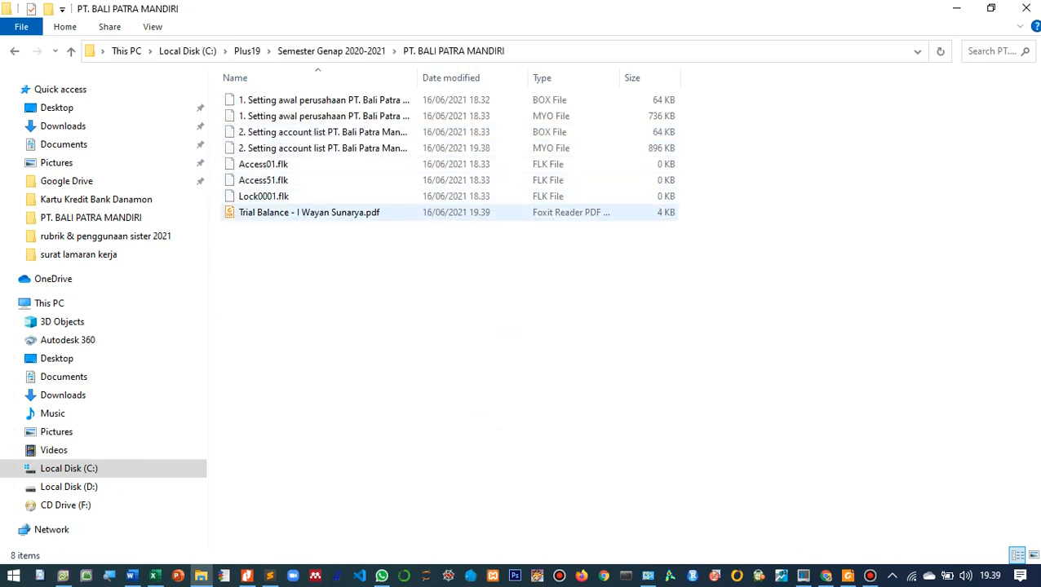
{"action": "left_click", "coordinate": [309, 212]}
{"action": "key", "text": "Return"}
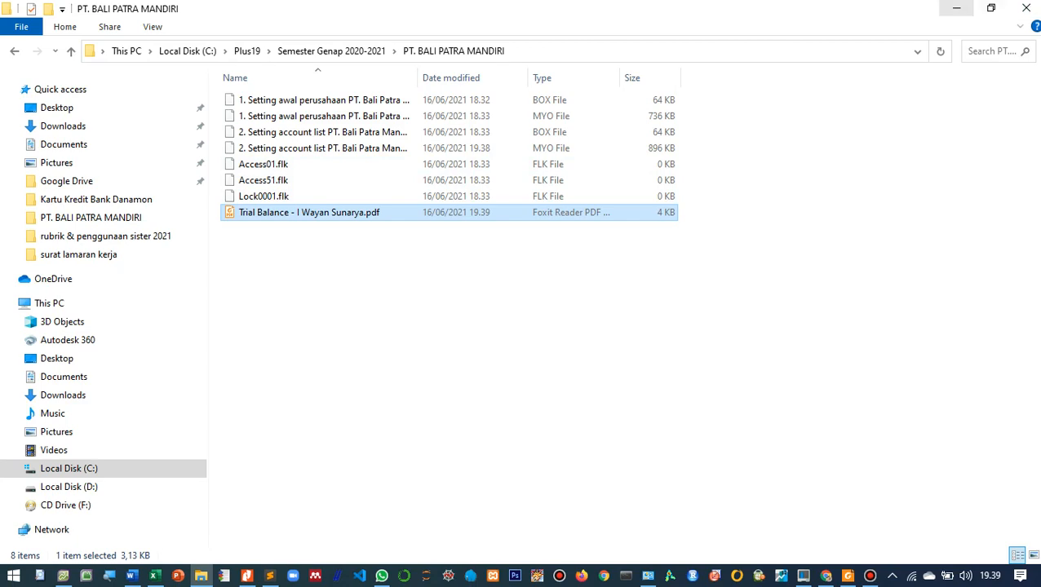
- Check the account amounts and totals in the exported PDF in Foxit Reader and return to the AccountRight report
{"action": "left_click", "coordinate": [956, 8]}
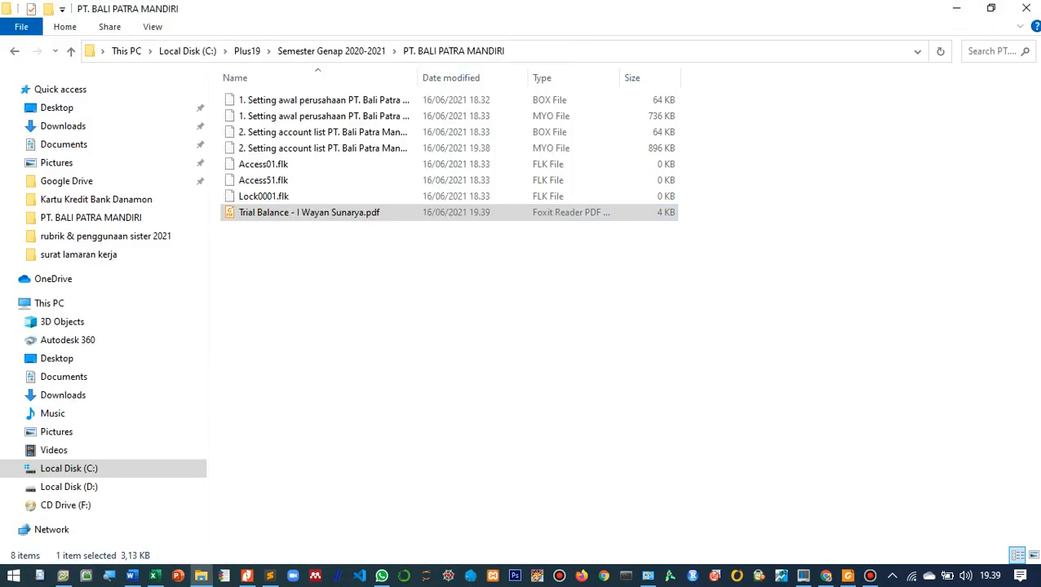
{"action": "left_click", "coordinate": [527, 11]}
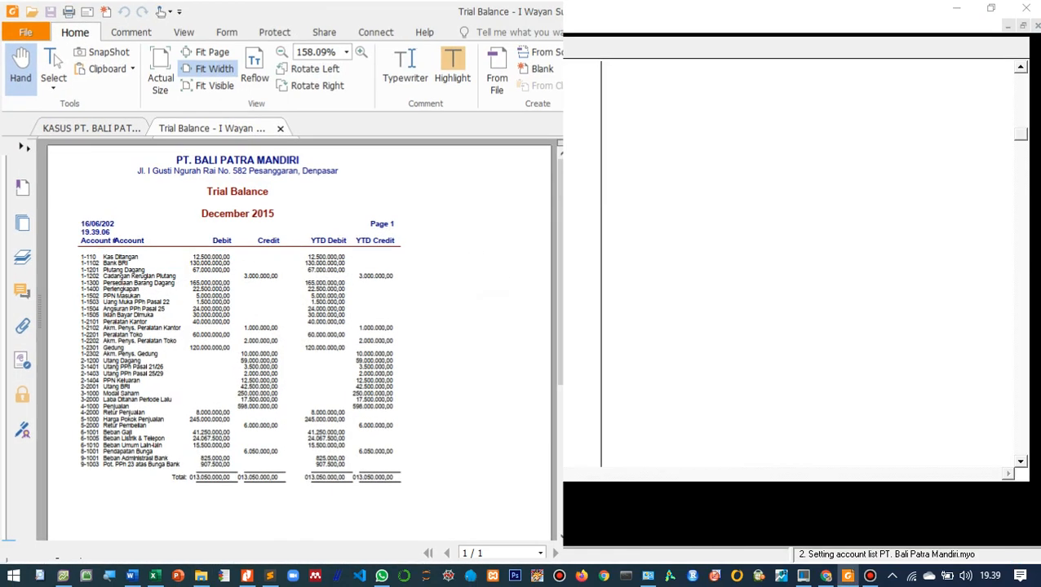
{"action": "scroll", "coordinate": [522, 334], "scroll_direction": "down", "scroll_amount": 6}
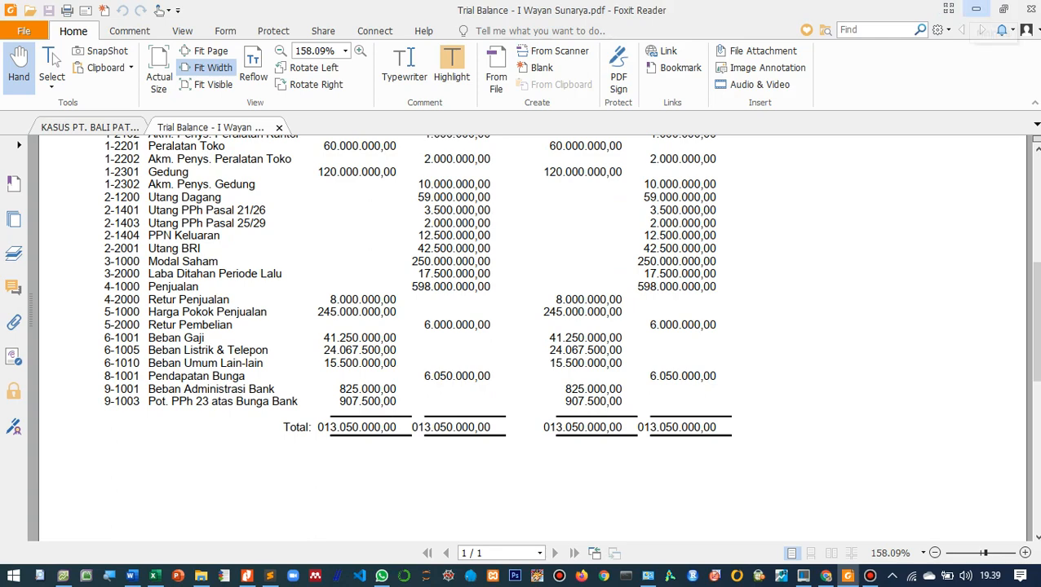
{"action": "left_click", "coordinate": [975, 8]}
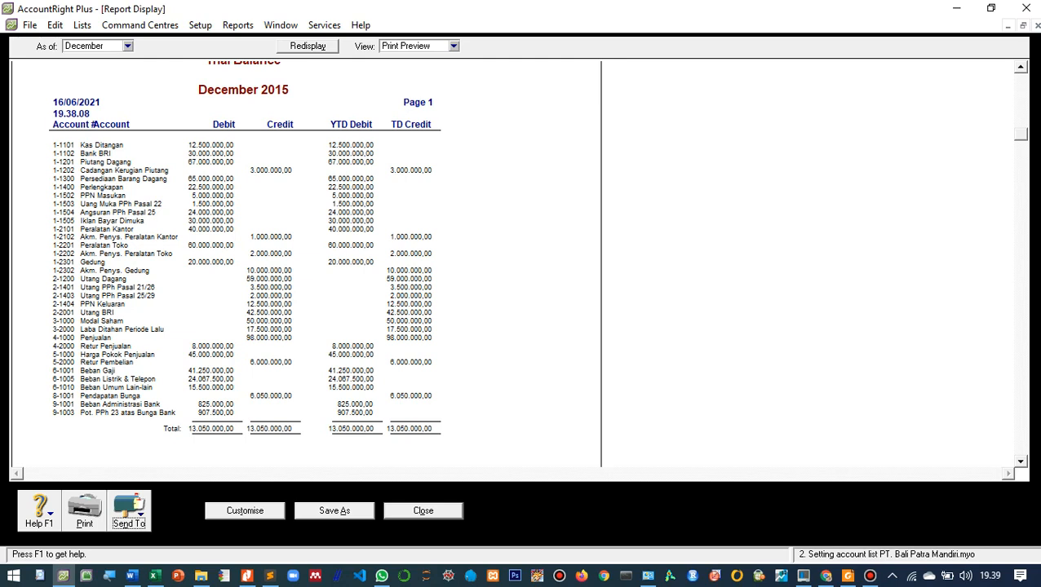
- Send the December 2015 Trial Balance to print with the Foxit Reader PDF Printer
{"action": "left_click", "coordinate": [129, 514]}
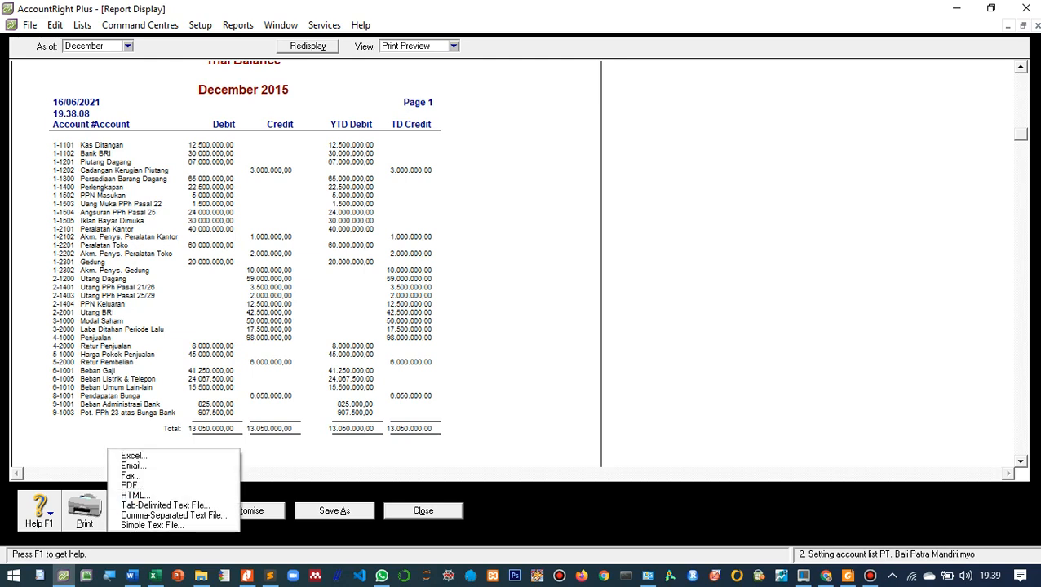
{"action": "key", "text": "Escape"}
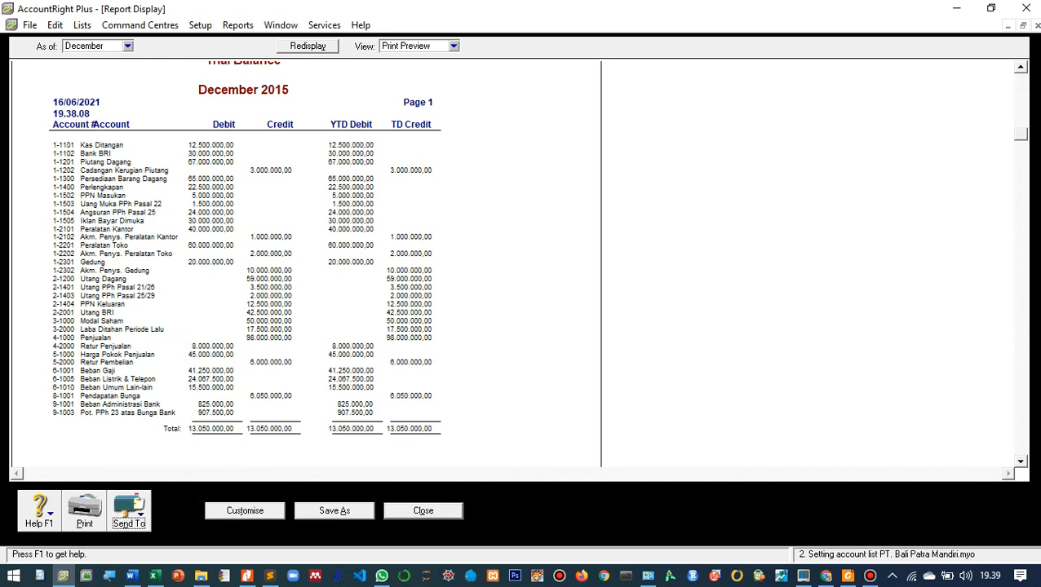
{"action": "left_click", "coordinate": [85, 511]}
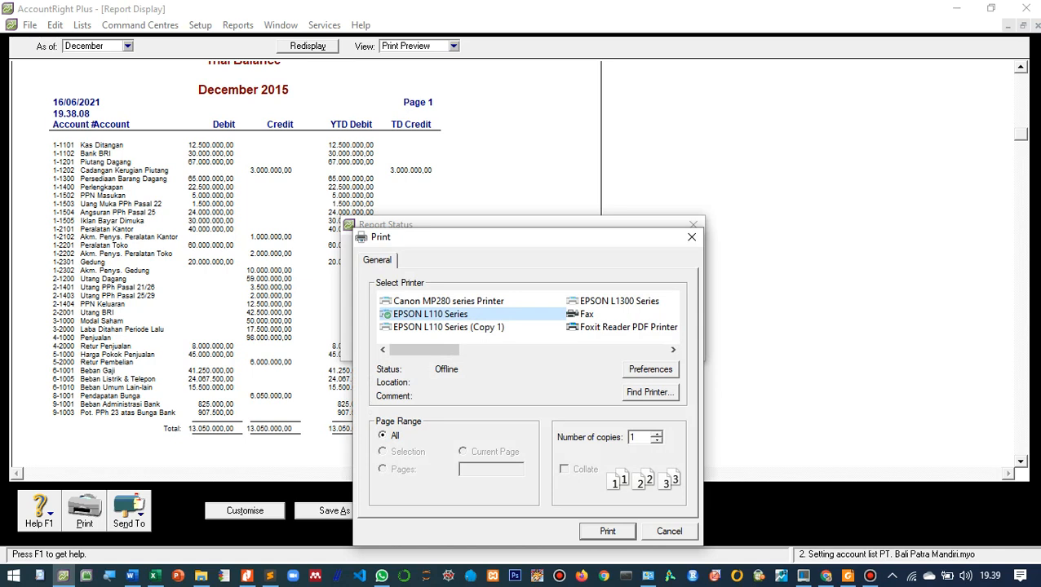
{"action": "left_click_drag", "start_coordinate": [453, 240], "coordinate": [398, 196]}
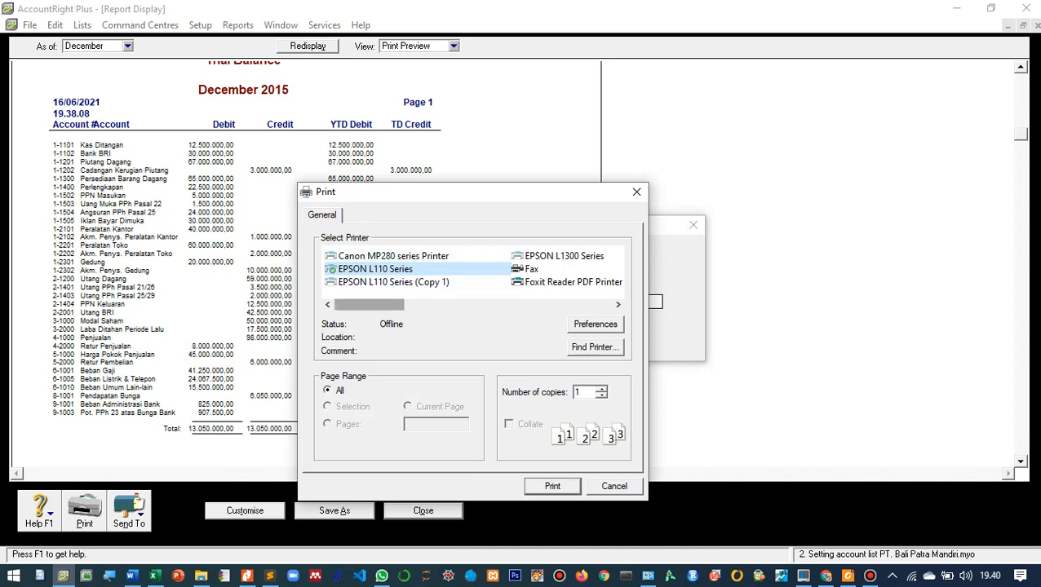
{"action": "left_click_drag", "start_coordinate": [369, 304], "coordinate": [437, 304]}
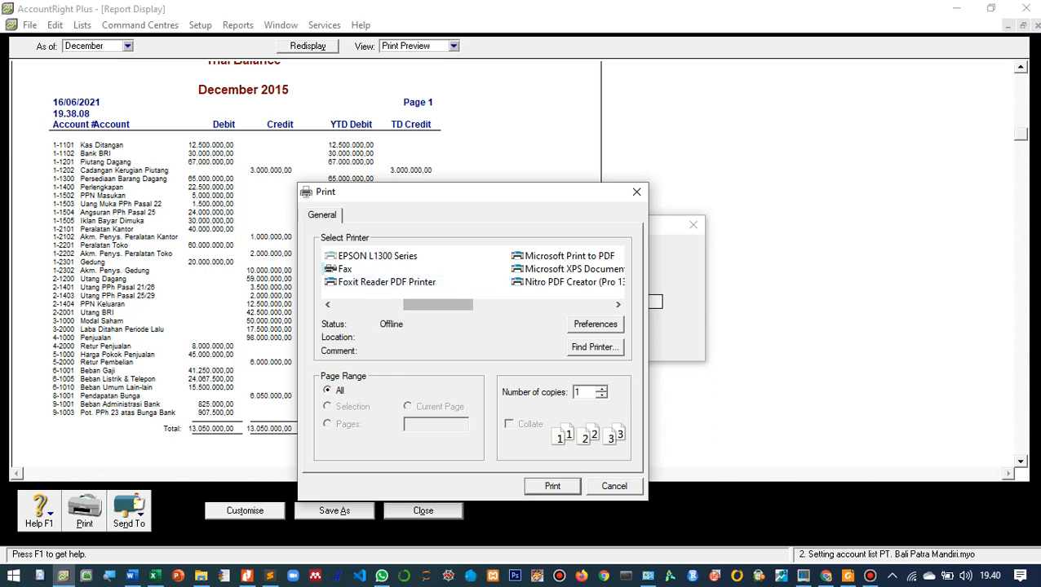
{"action": "left_click_drag", "start_coordinate": [437, 304], "coordinate": [508, 304]}
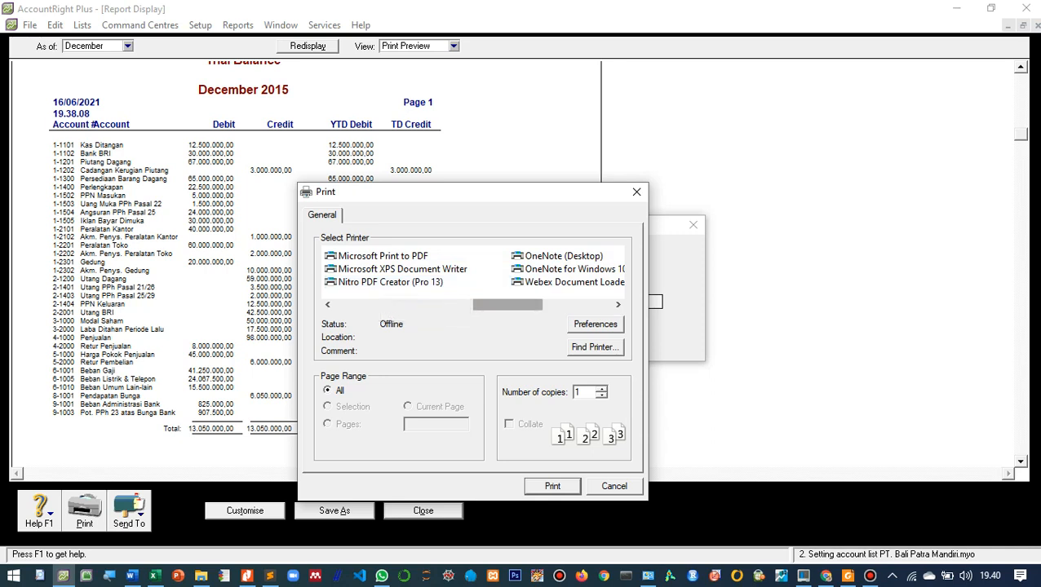
{"action": "left_click_drag", "start_coordinate": [504, 305], "coordinate": [433, 305]}
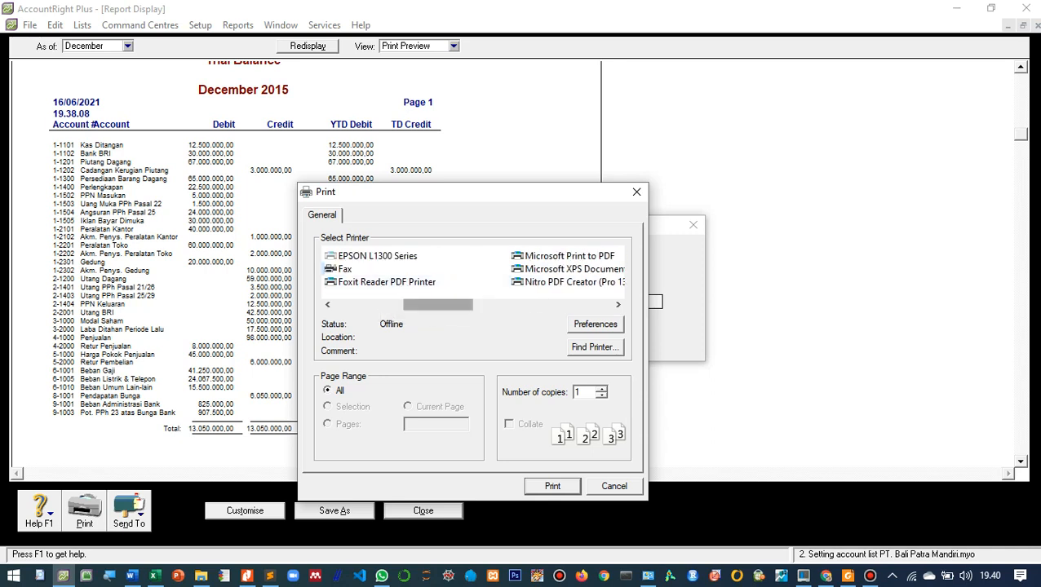
{"action": "left_click", "coordinate": [410, 282]}
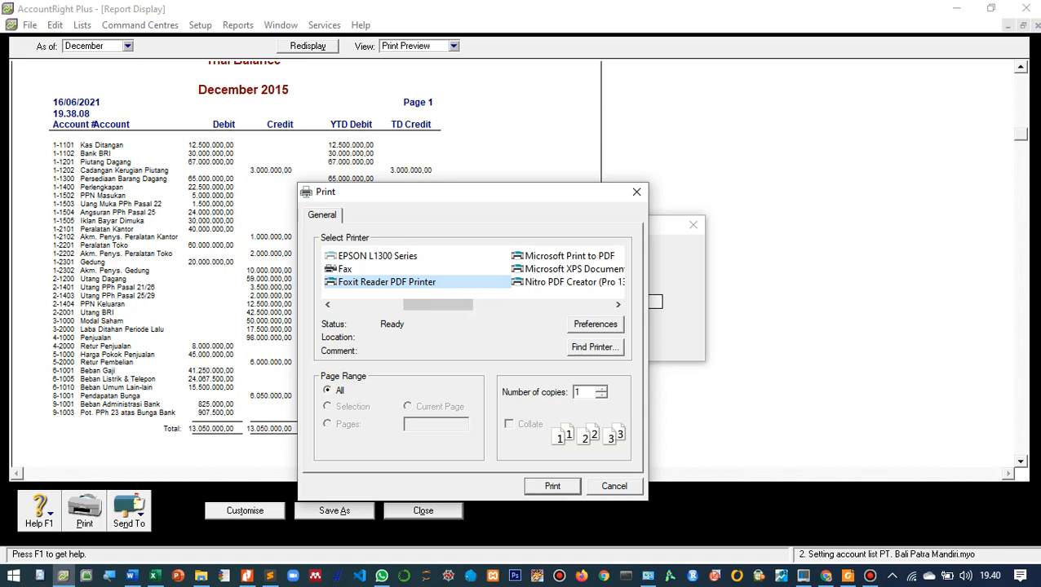
{"action": "left_click", "coordinate": [553, 486]}
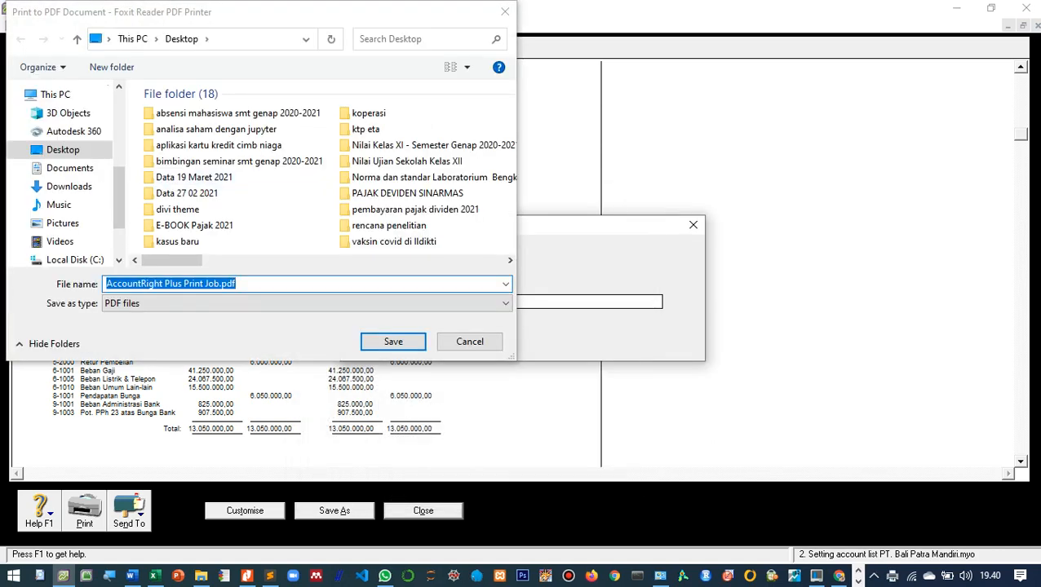
- Set the save location to Local Disk (C:) > Plus19 > Semester Genap 2020-2021 > PT. BALI PATRA MANDIRI
{"action": "scroll", "coordinate": [65, 196], "scroll_direction": "down", "scroll_amount": 1}
{"action": "left_click", "coordinate": [75, 235]}
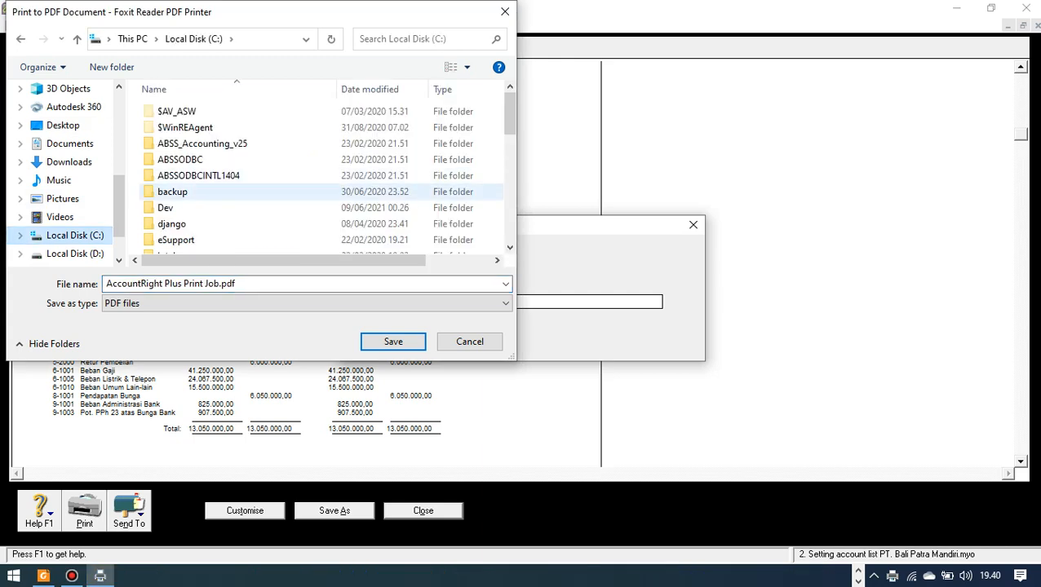
{"action": "scroll", "coordinate": [245, 194], "scroll_direction": "down", "scroll_amount": 4}
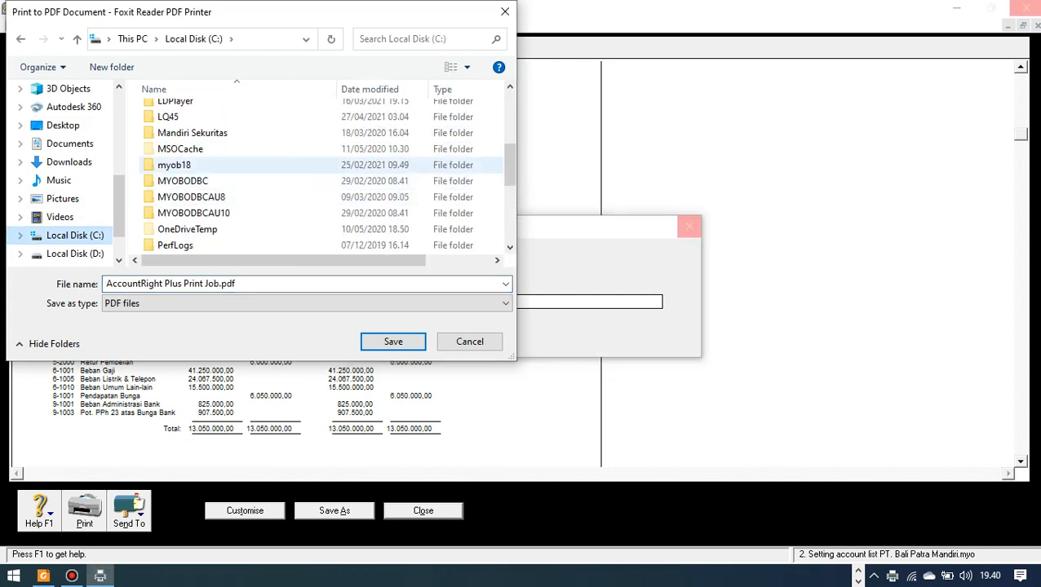
{"action": "scroll", "coordinate": [174, 165], "scroll_direction": "down", "scroll_amount": 2}
{"action": "double_click", "coordinate": [169, 165]}
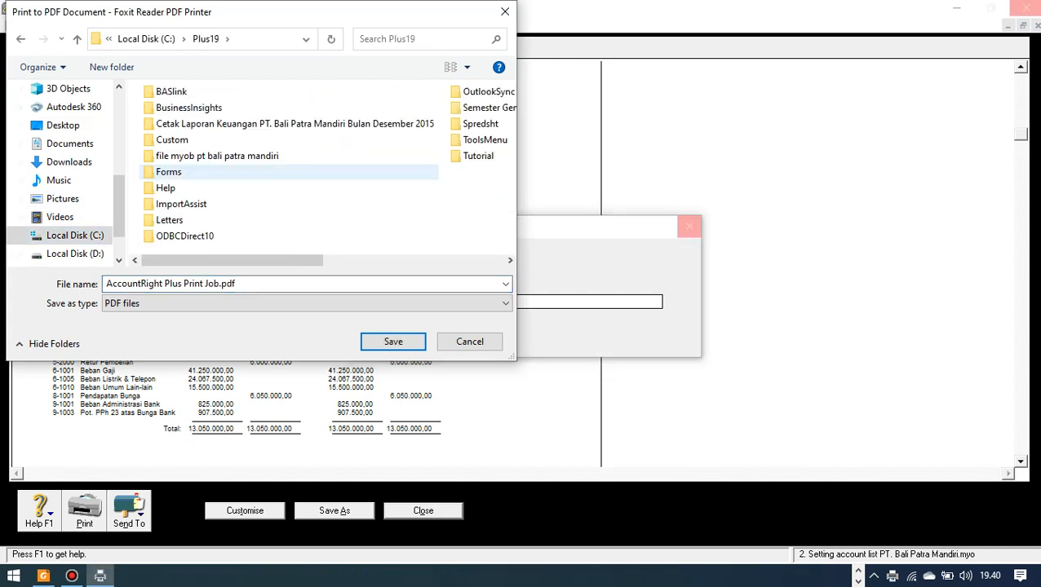
{"action": "scroll", "coordinate": [225, 157], "scroll_direction": "right", "scroll_amount": 3}
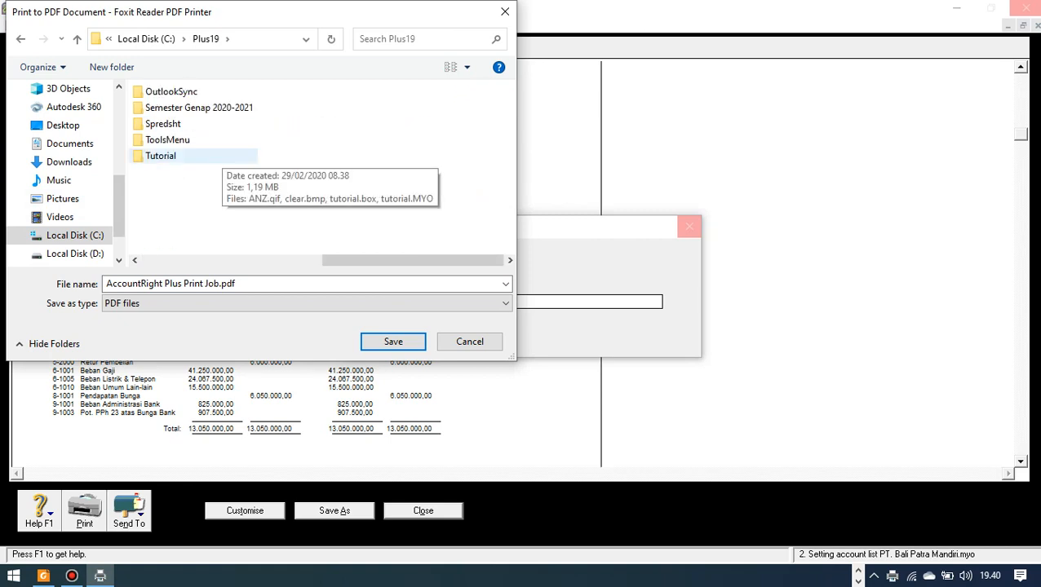
{"action": "scroll", "coordinate": [224, 156], "scroll_direction": "left", "scroll_amount": 3}
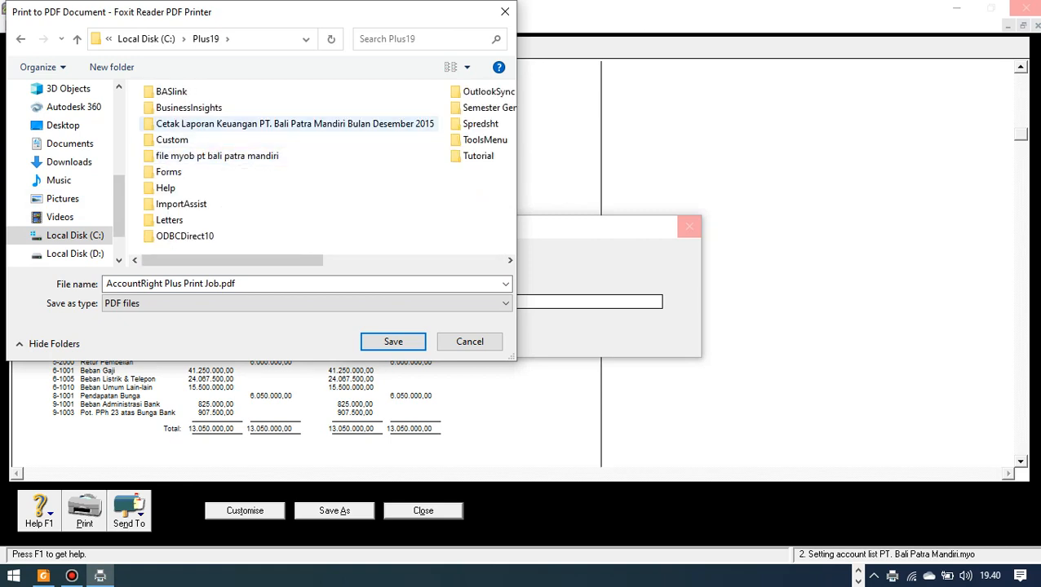
{"action": "scroll", "coordinate": [245, 123], "scroll_direction": "right", "scroll_amount": 3}
{"action": "left_click", "coordinate": [199, 106]}
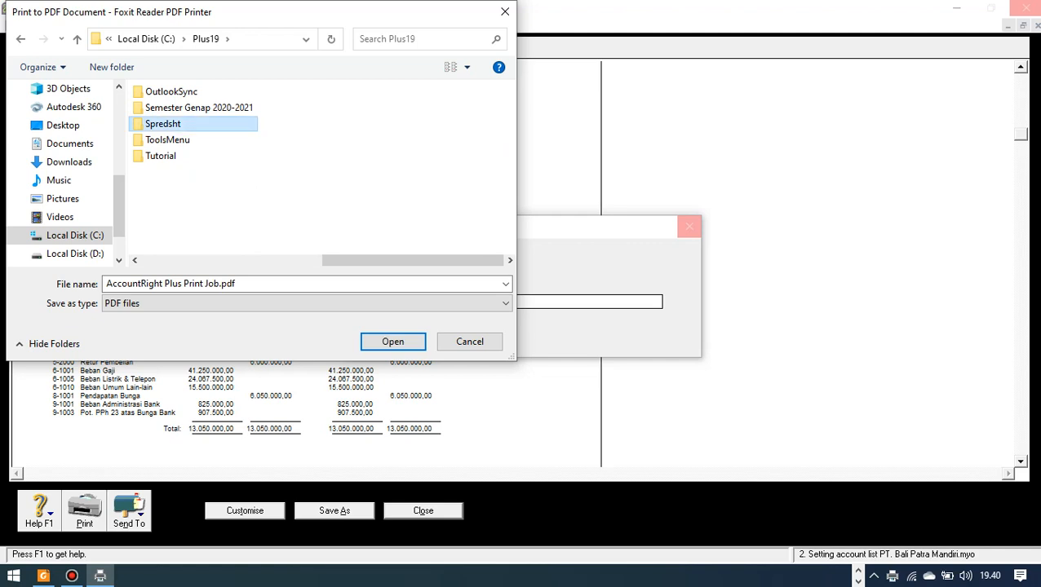
{"action": "double_click", "coordinate": [199, 108]}
{"action": "double_click", "coordinate": [209, 143]}
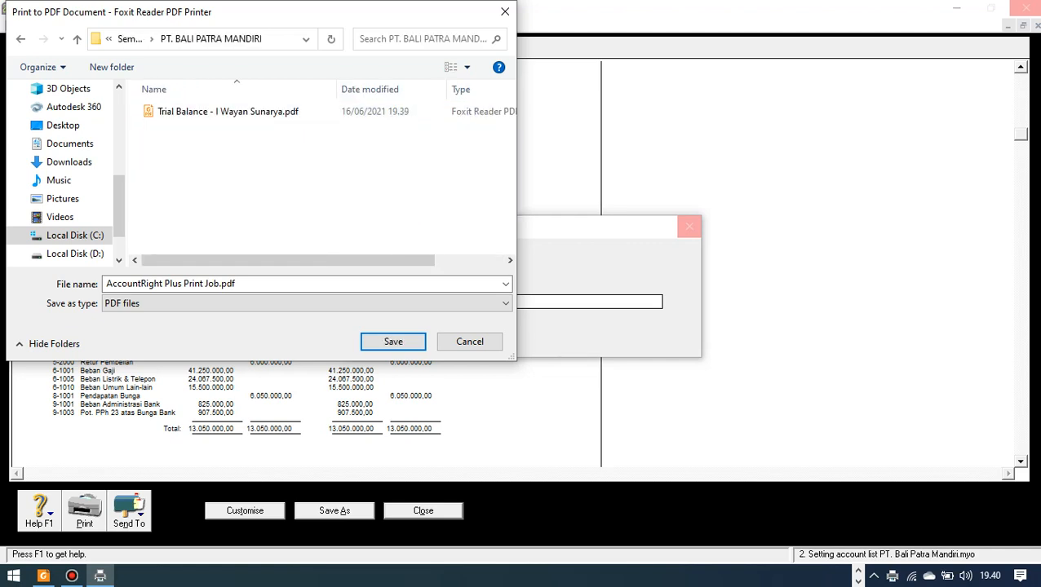
- Base the file name on the existing Trial Balance PDF, append "- Foxit Reader PDF Printer" after the preparer's name, and save it
{"action": "left_click", "coordinate": [228, 111]}
{"action": "left_click", "coordinate": [245, 284]}
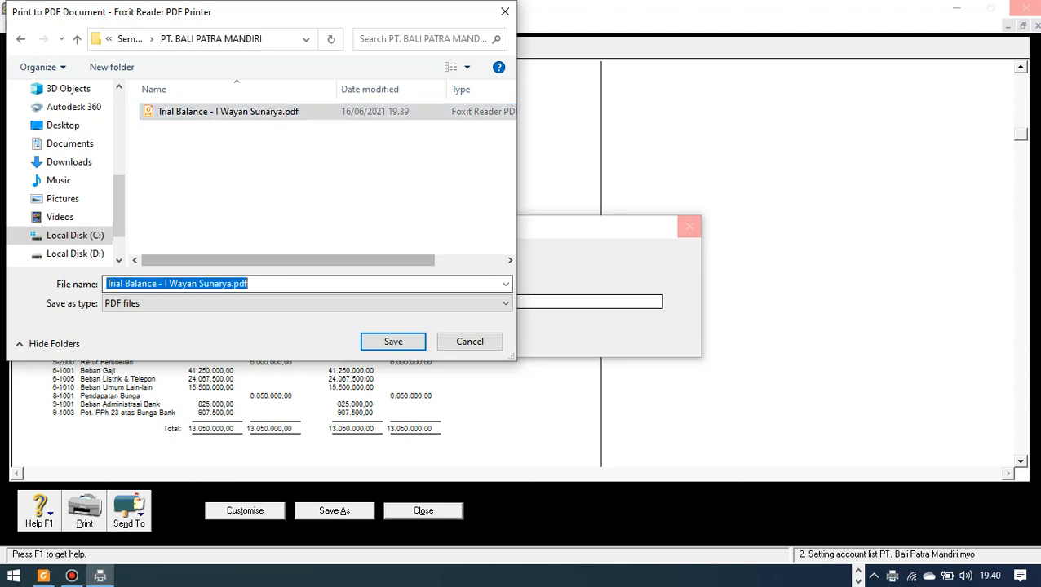
{"action": "left_click", "coordinate": [233, 284]}
{"action": "type", "text": "- "}
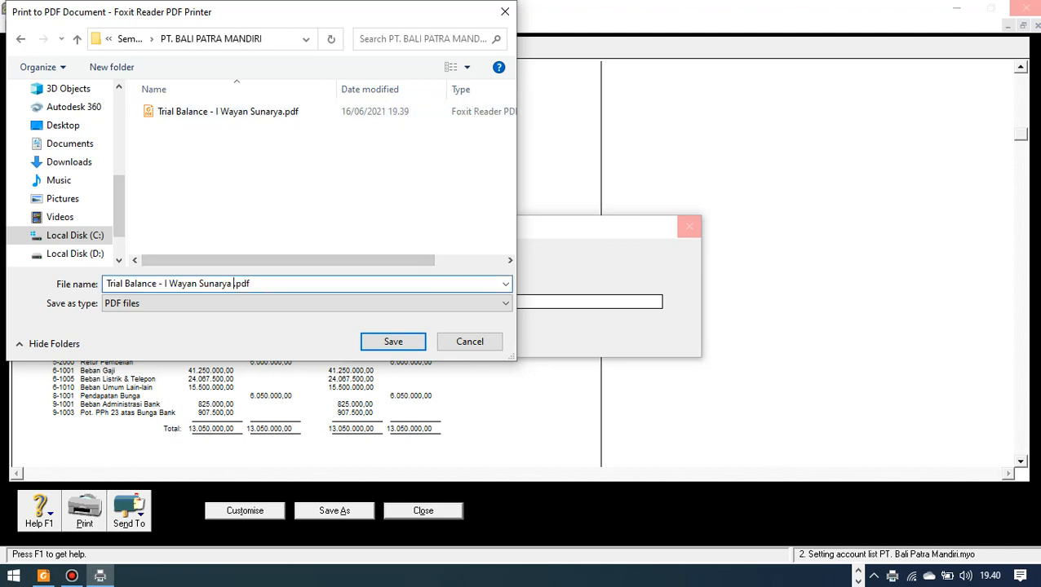
{"action": "type", "text": "Foxit Reader"}
{"action": "type", "text": "PF"}
{"action": "key", "text": "BackSpace"}
{"action": "type", "text": "DF Printe"}
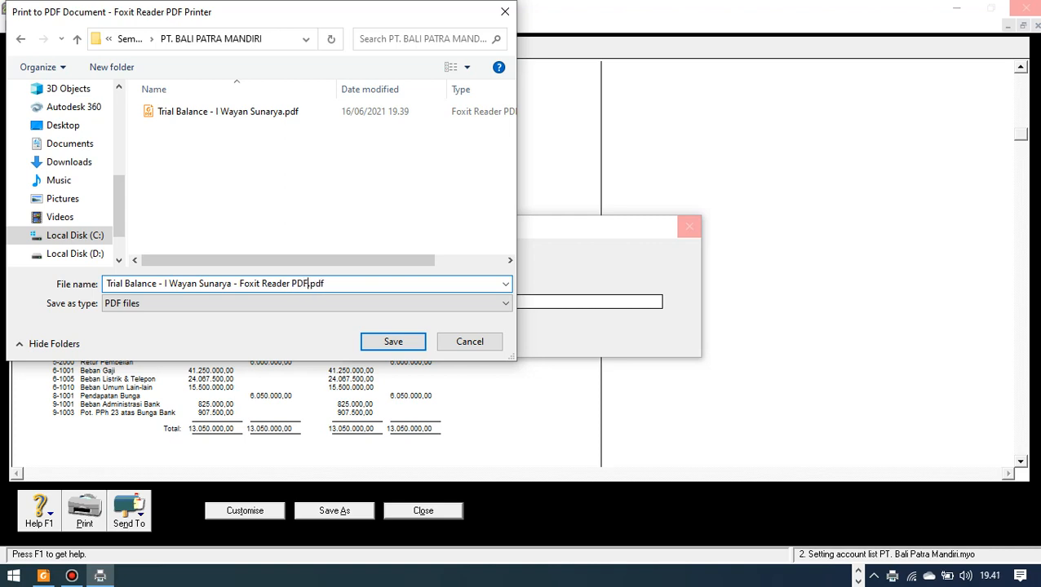
{"action": "type", "text": "r"}
{"action": "key", "text": "Return"}
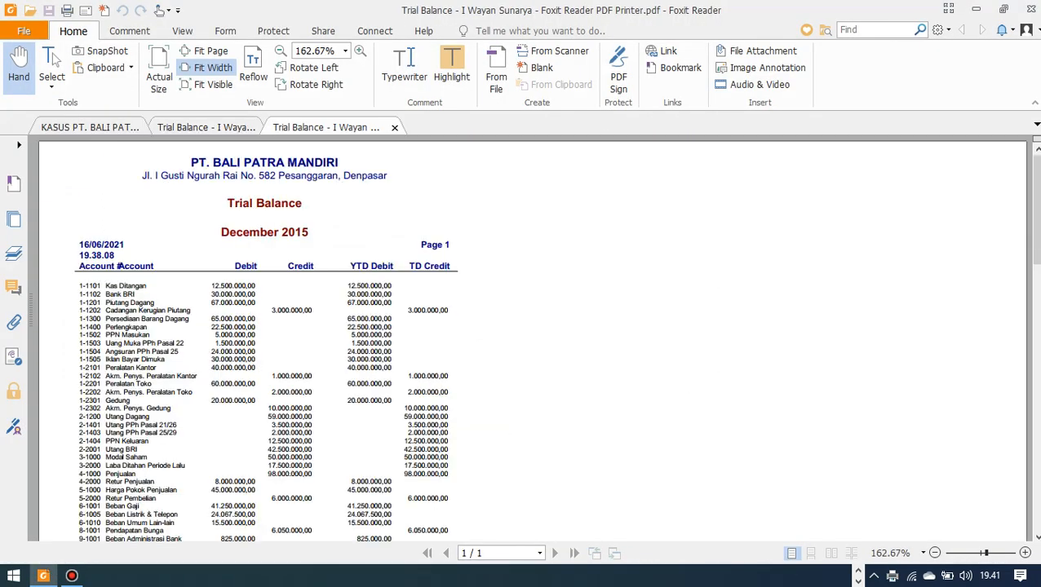
- Check the account amounts and totals in the printed PDF in Foxit Reader and return to the AccountRight report
{"action": "scroll", "coordinate": [116, 266], "scroll_direction": "down", "scroll_amount": 5}
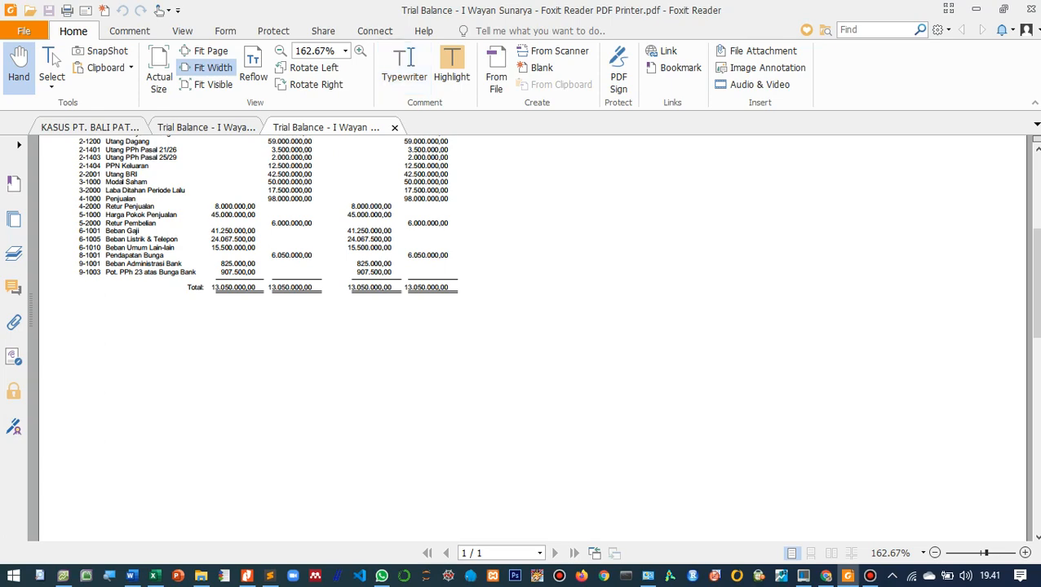
{"action": "scroll", "coordinate": [119, 220], "scroll_direction": "up", "scroll_amount": 4}
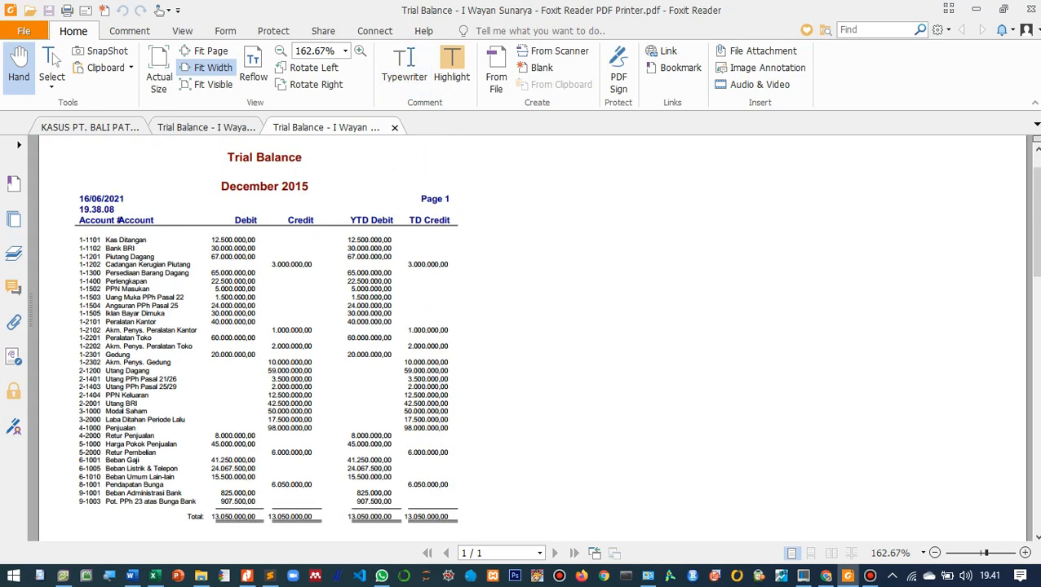
{"action": "scroll", "coordinate": [261, 342], "scroll_direction": "down", "scroll_amount": 1}
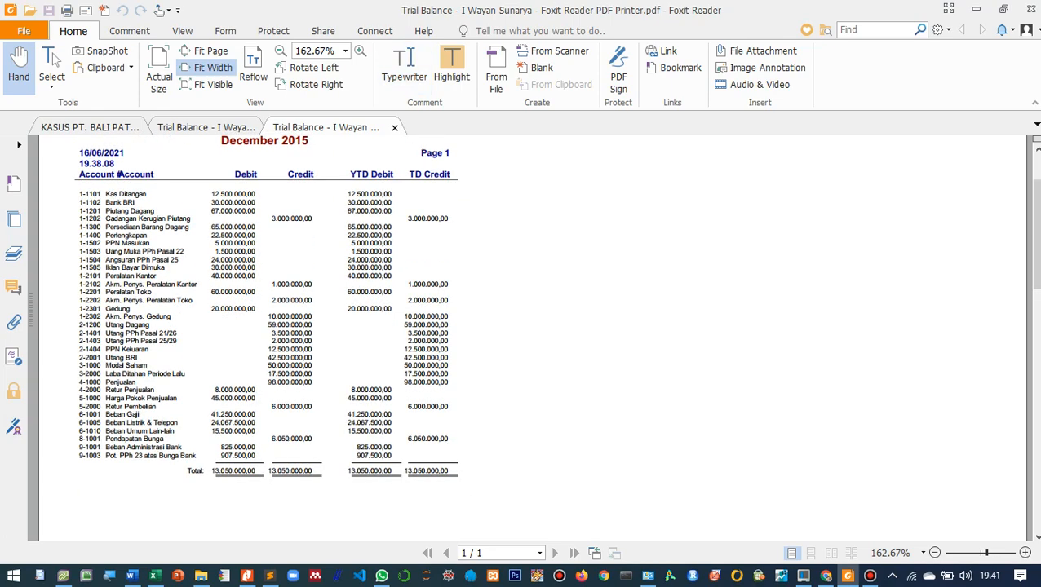
{"action": "left_click_drag", "start_coordinate": [420, 11], "coordinate": [798, 38]}
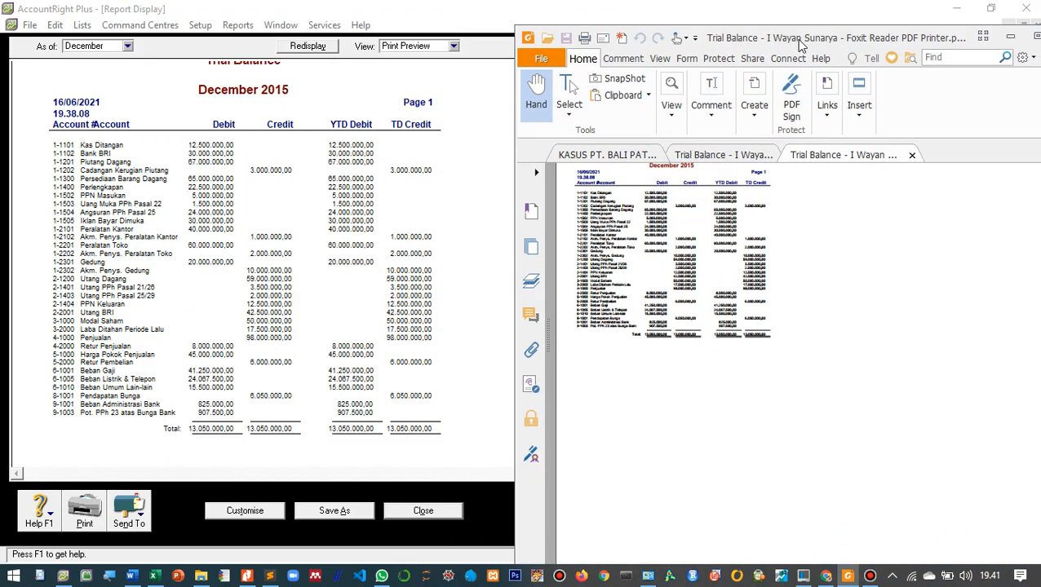
{"action": "left_click_drag", "start_coordinate": [802, 47], "coordinate": [744, 49]}
{"action": "left_click", "coordinate": [982, 40]}
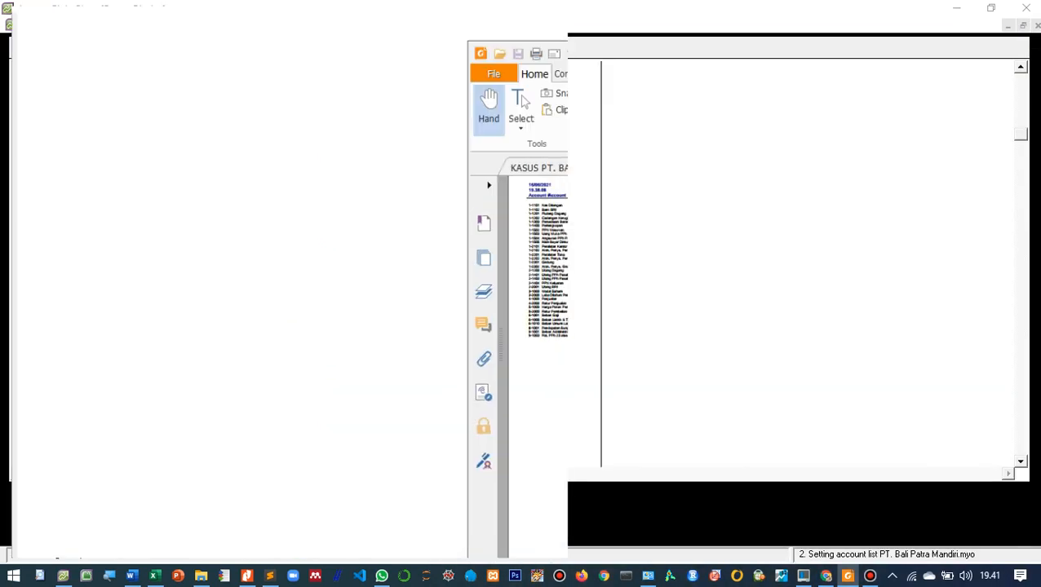
{"action": "scroll", "coordinate": [269, 326], "scroll_direction": "down", "scroll_amount": 2}
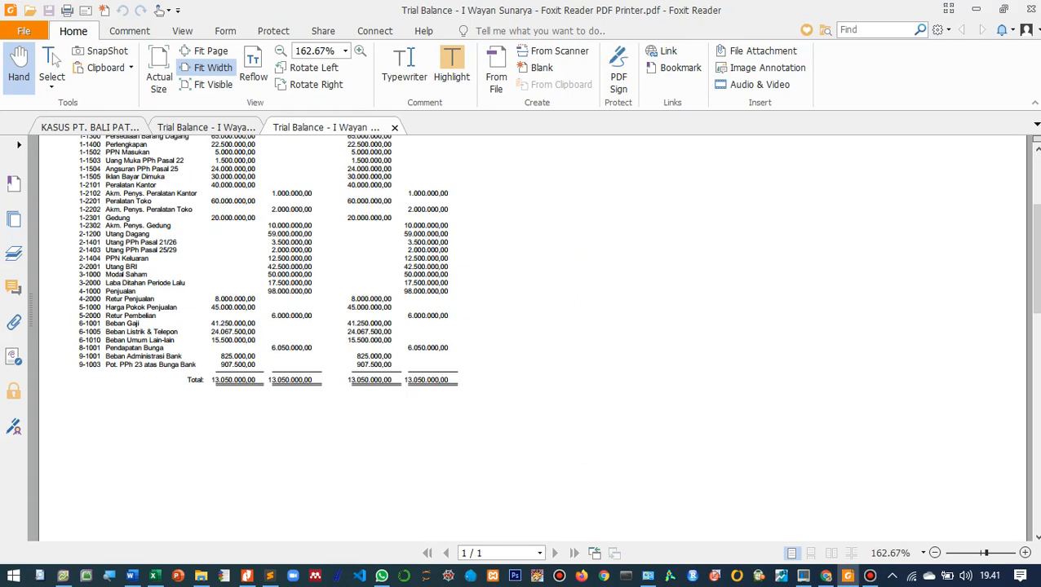
{"action": "left_click", "coordinate": [976, 8]}
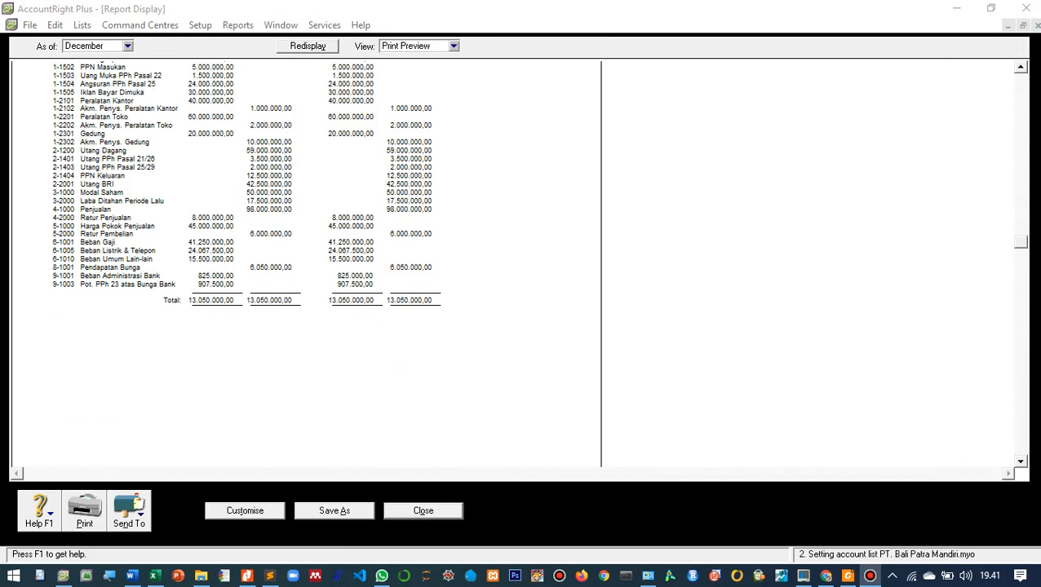
- Examine the account lines, column headings and totals of the Trial Balance report preview
{"action": "scroll", "coordinate": [244, 245], "scroll_direction": "up", "scroll_amount": 2}
{"action": "scroll", "coordinate": [244, 245], "scroll_direction": "down", "scroll_amount": 1}
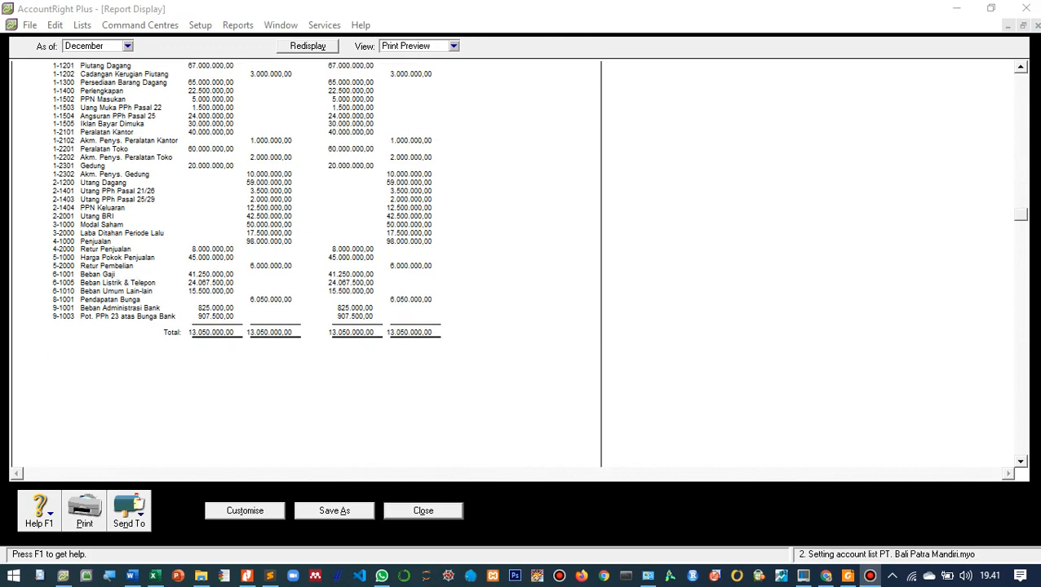
{"action": "scroll", "coordinate": [245, 245], "scroll_direction": "up", "scroll_amount": 3}
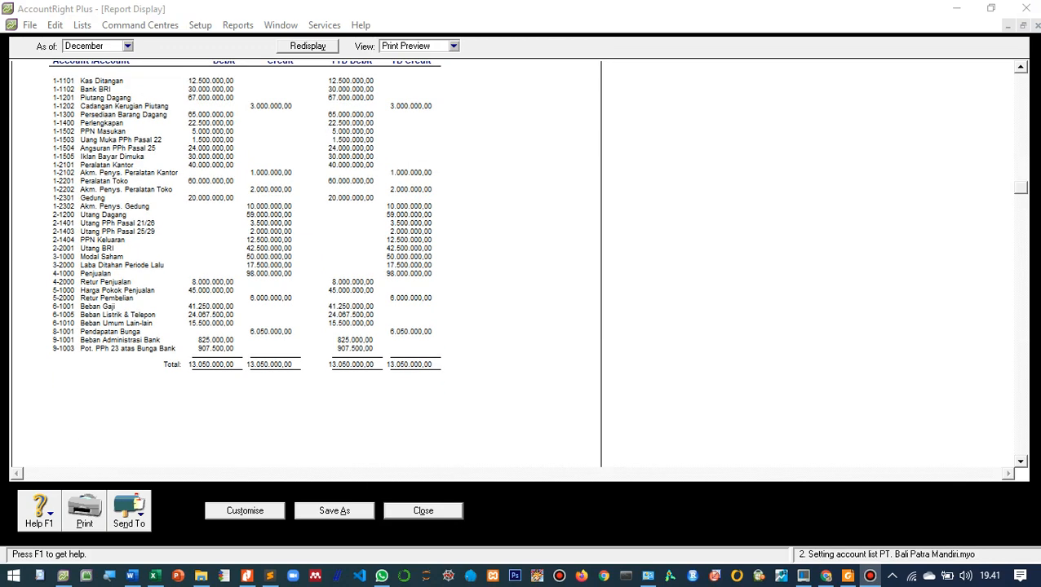
{"action": "scroll", "coordinate": [245, 245], "scroll_direction": "down", "scroll_amount": 1}
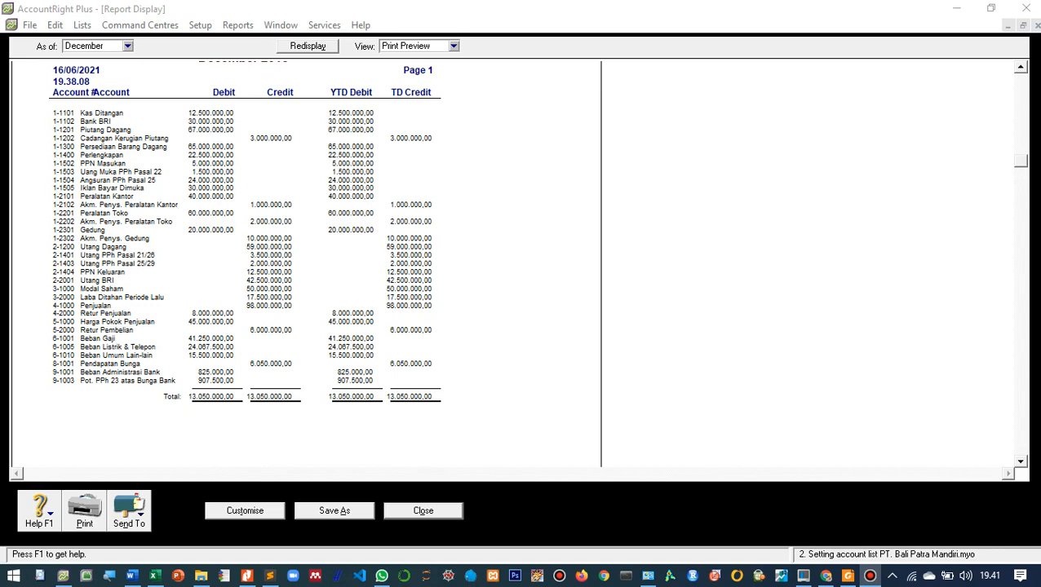
{"action": "scroll", "coordinate": [245, 245], "scroll_direction": "up", "scroll_amount": 3}
{"action": "scroll", "coordinate": [244, 245], "scroll_direction": "down", "scroll_amount": 3}
{"action": "scroll", "coordinate": [245, 245], "scroll_direction": "up", "scroll_amount": 1}
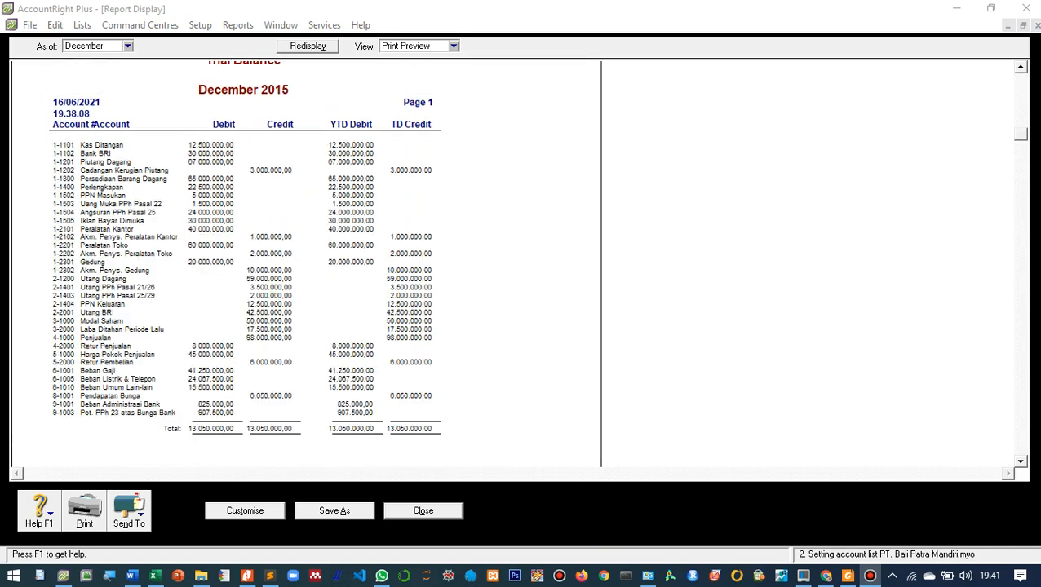
{"action": "scroll", "coordinate": [245, 244], "scroll_direction": "down", "scroll_amount": 1}
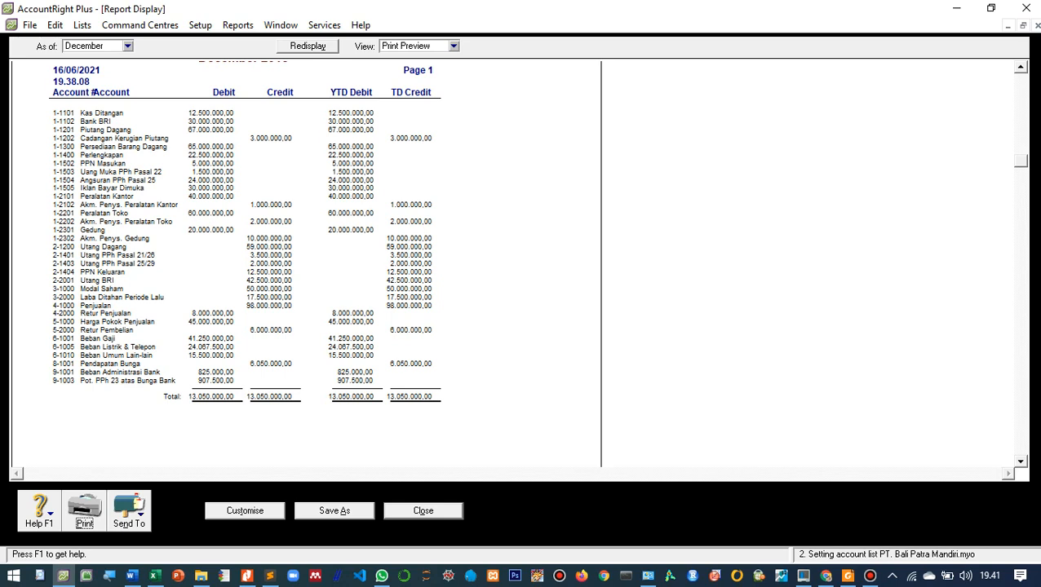
- Customise the Trial Balance report format by setting the Body line's font size to 9, and redisplay the report
{"action": "left_click", "coordinate": [244, 511]}
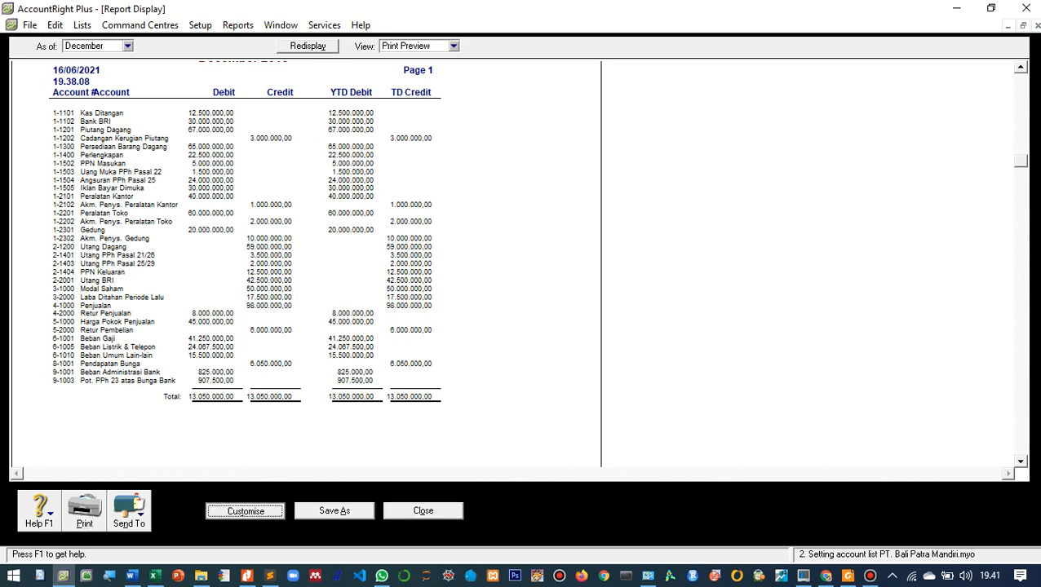
{"action": "left_click", "coordinate": [447, 415]}
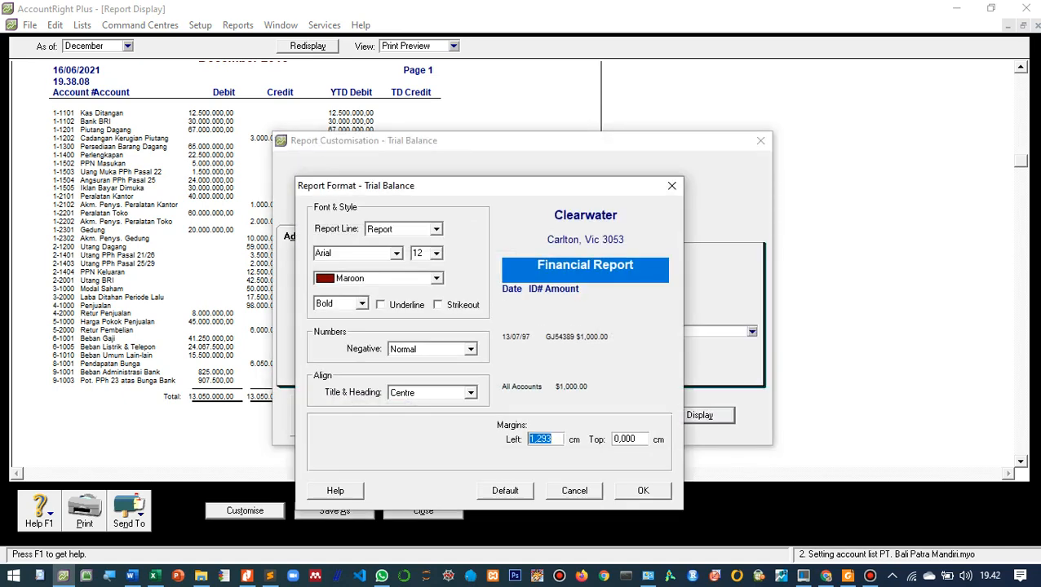
{"action": "left_click", "coordinate": [436, 229]}
{"action": "left_click", "coordinate": [384, 274]}
{"action": "left_click", "coordinate": [436, 253]}
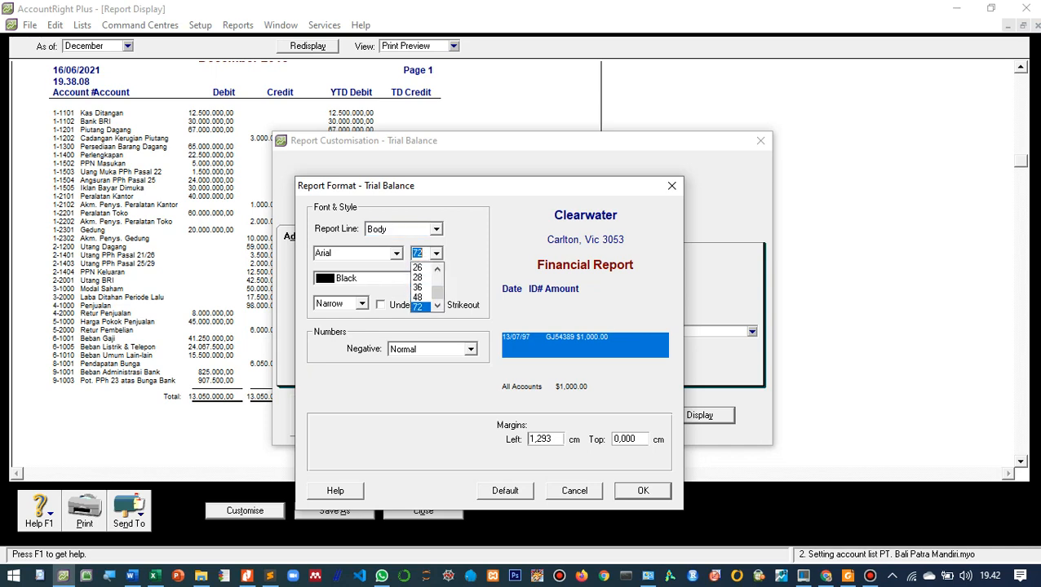
{"action": "left_click", "coordinate": [437, 254]}
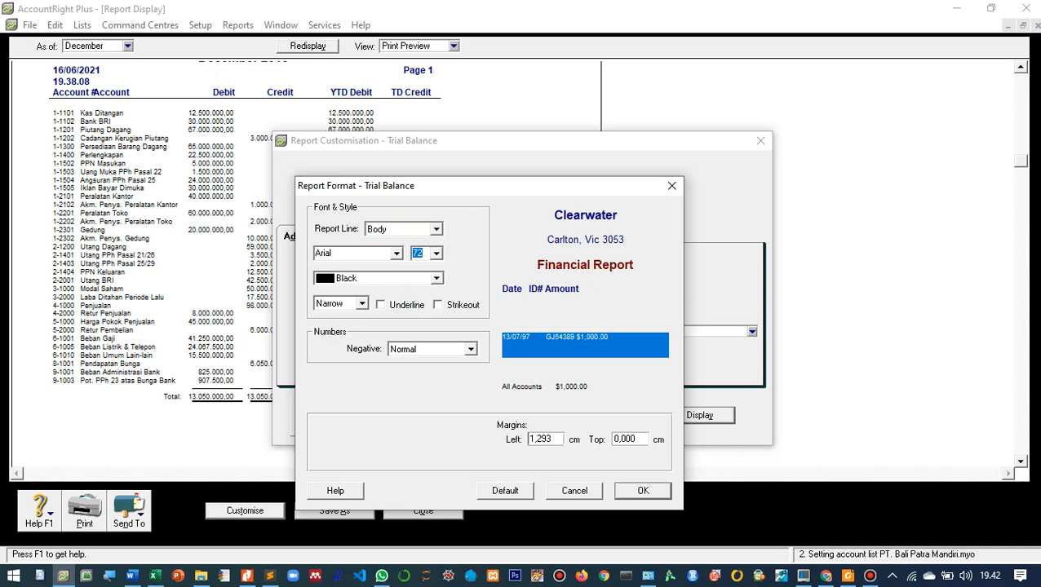
{"action": "type", "text": "9"}
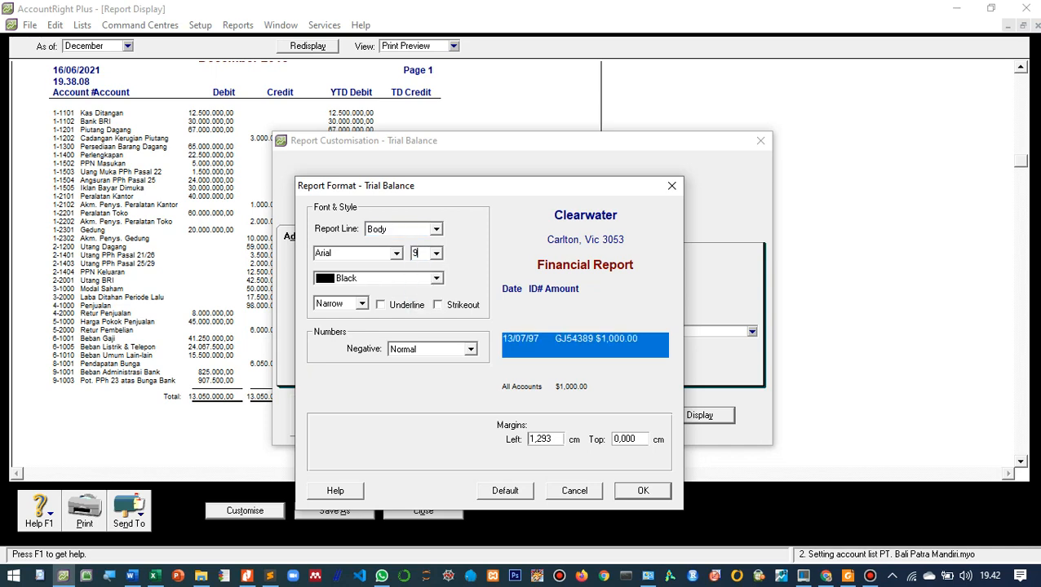
{"action": "key", "text": "Return"}
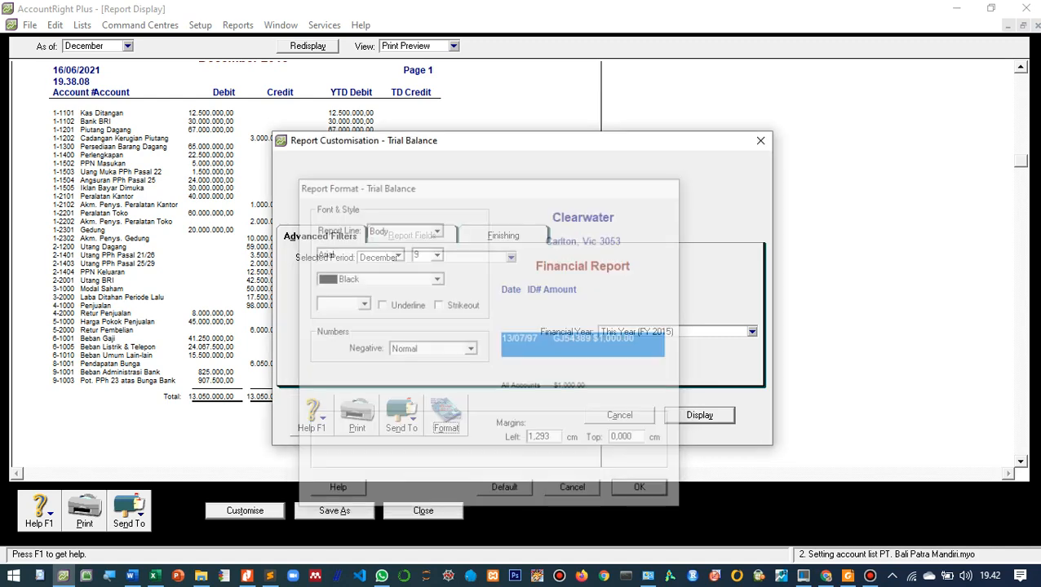
{"action": "key", "text": "Return"}
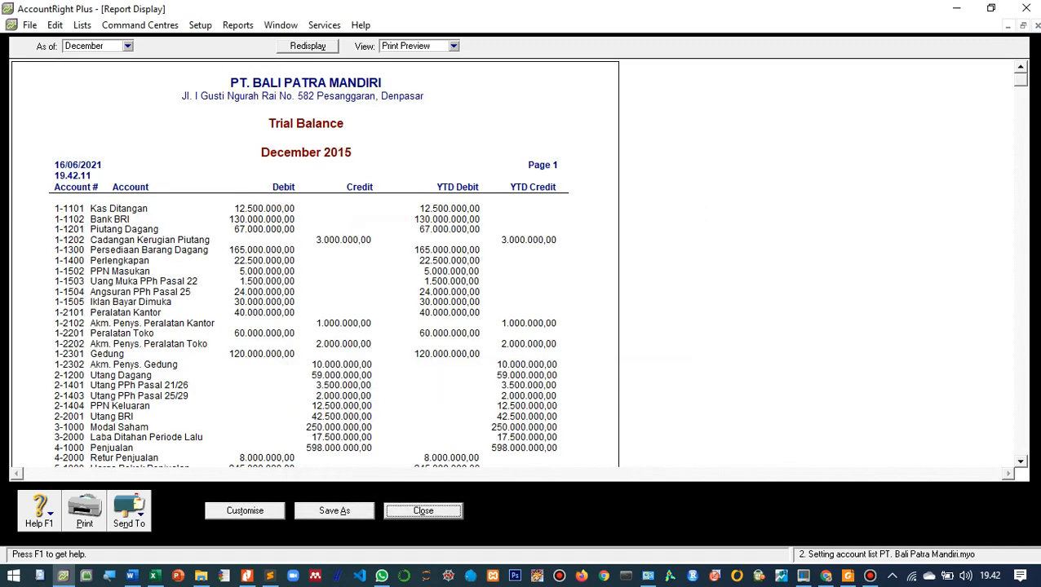
{"action": "scroll", "coordinate": [309, 261], "scroll_direction": "down", "scroll_amount": 5}
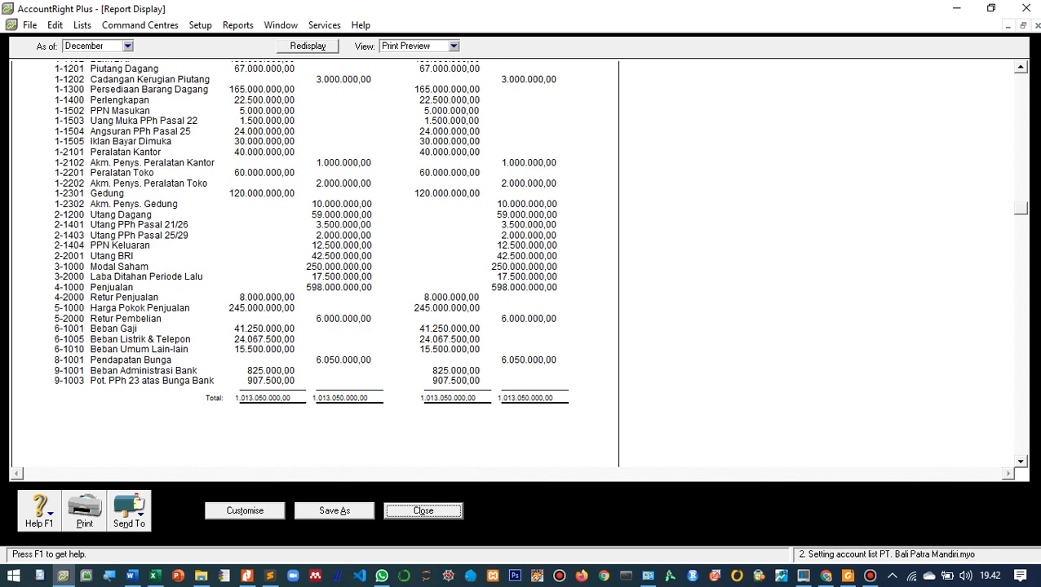
- Start exporting the report as PDF, and close both Trial Balance PDFs in Foxit Reader before returning to the save dialog
{"action": "left_click", "coordinate": [129, 510]}
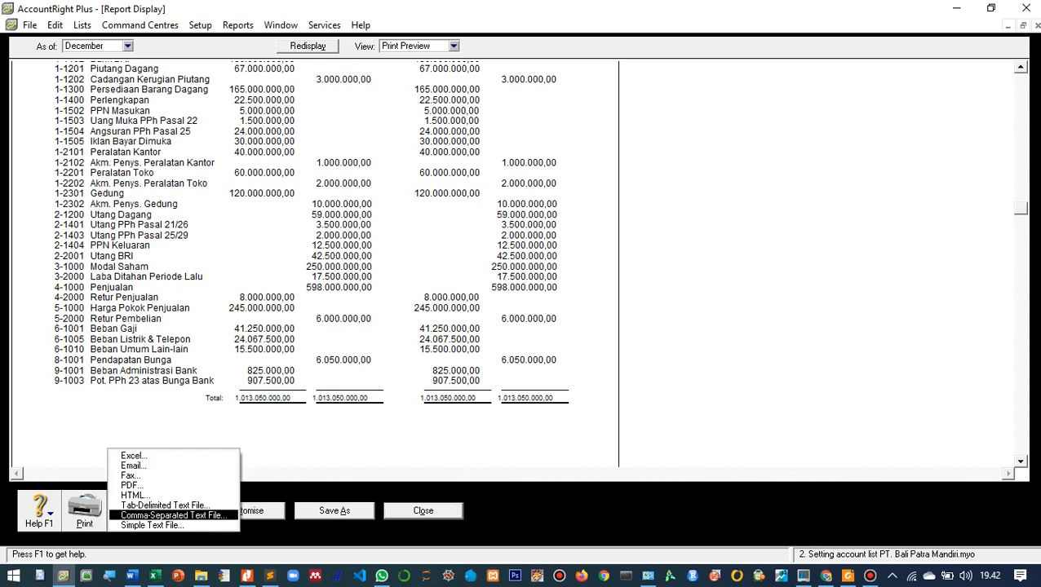
{"action": "left_click", "coordinate": [135, 483]}
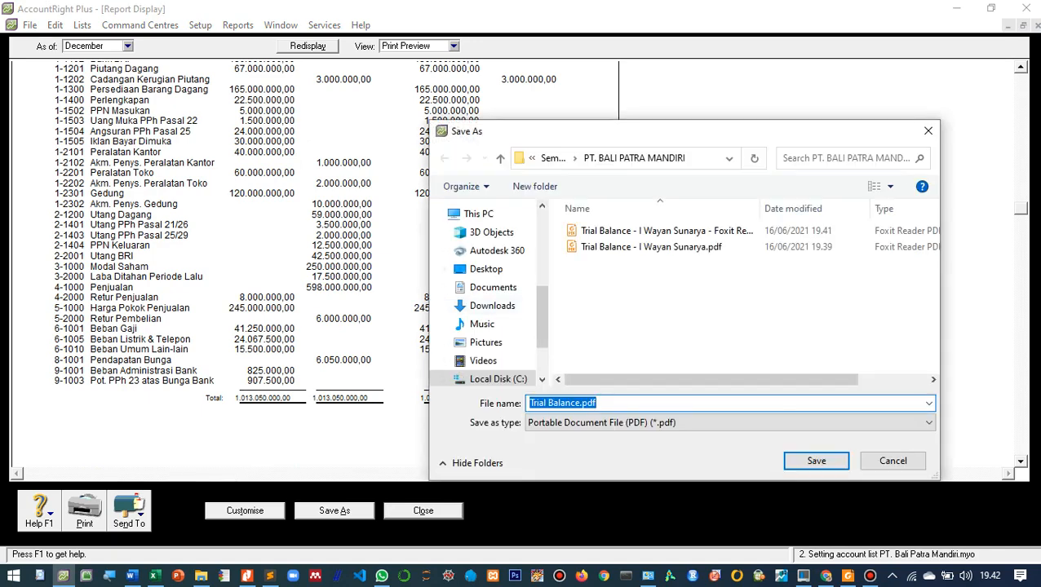
{"action": "key", "text": "Return"}
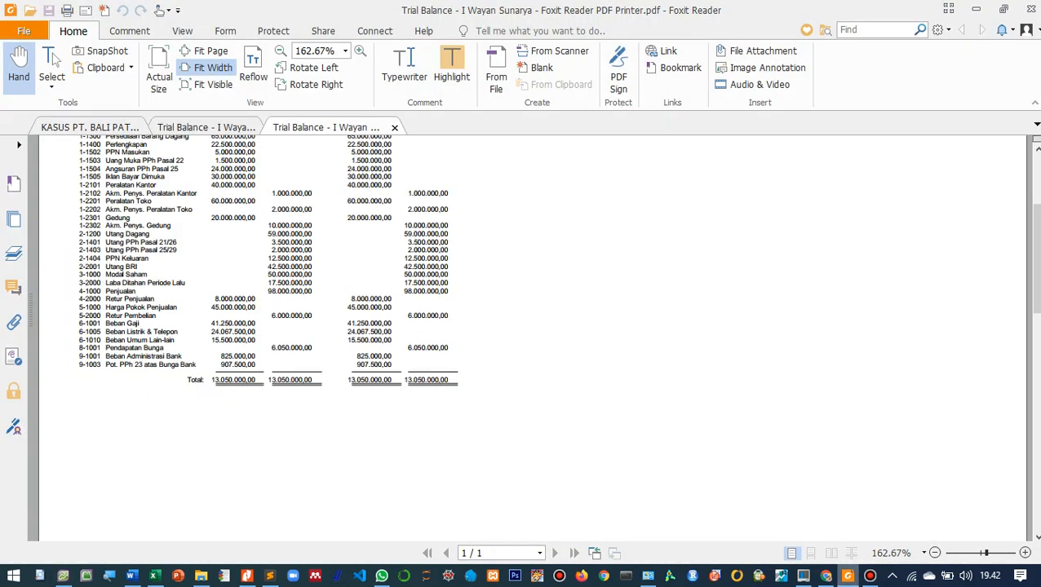
{"action": "left_click", "coordinate": [393, 127]}
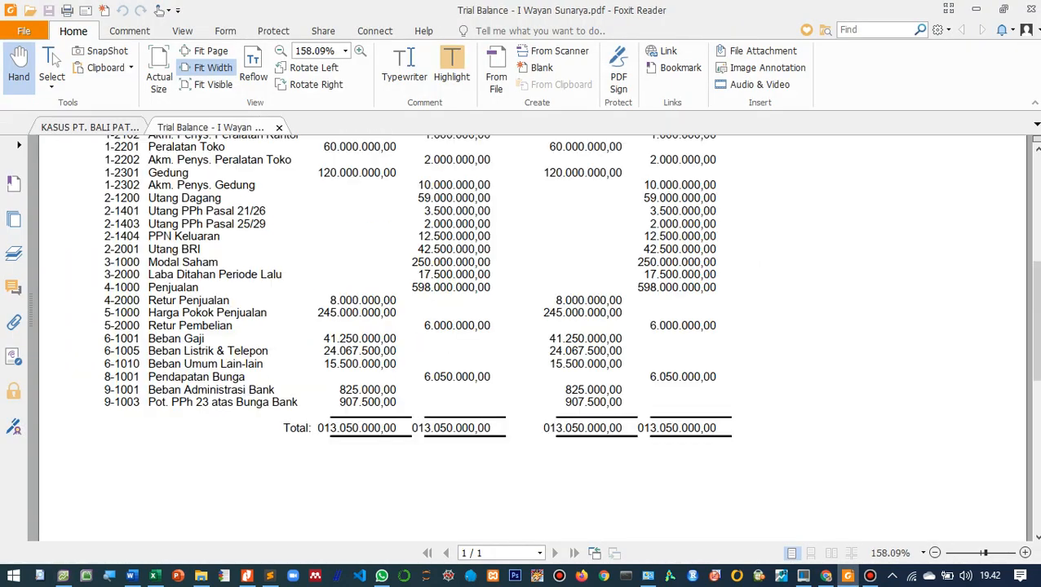
{"action": "left_click", "coordinate": [278, 128]}
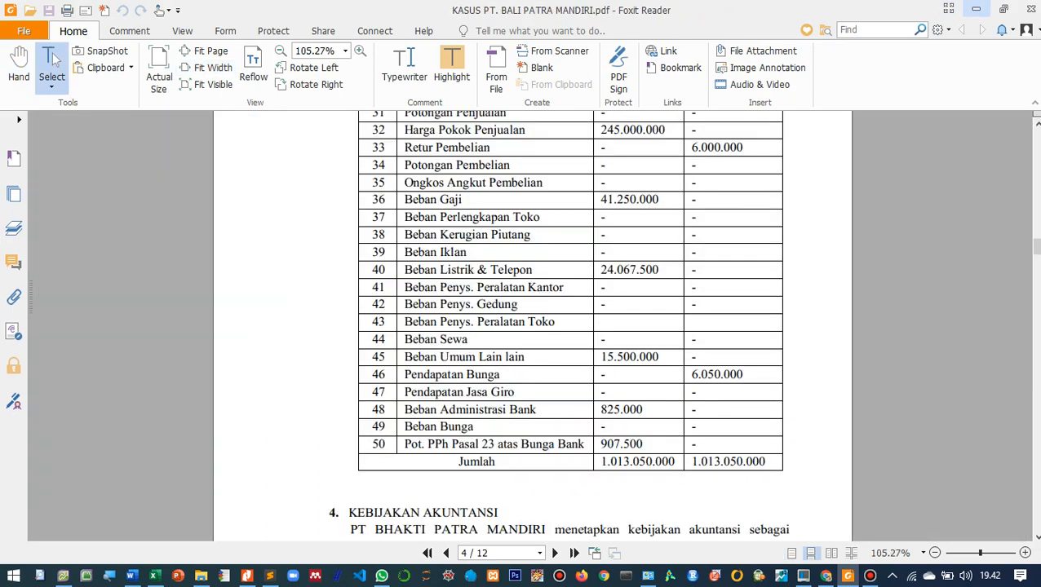
{"action": "left_click", "coordinate": [975, 9]}
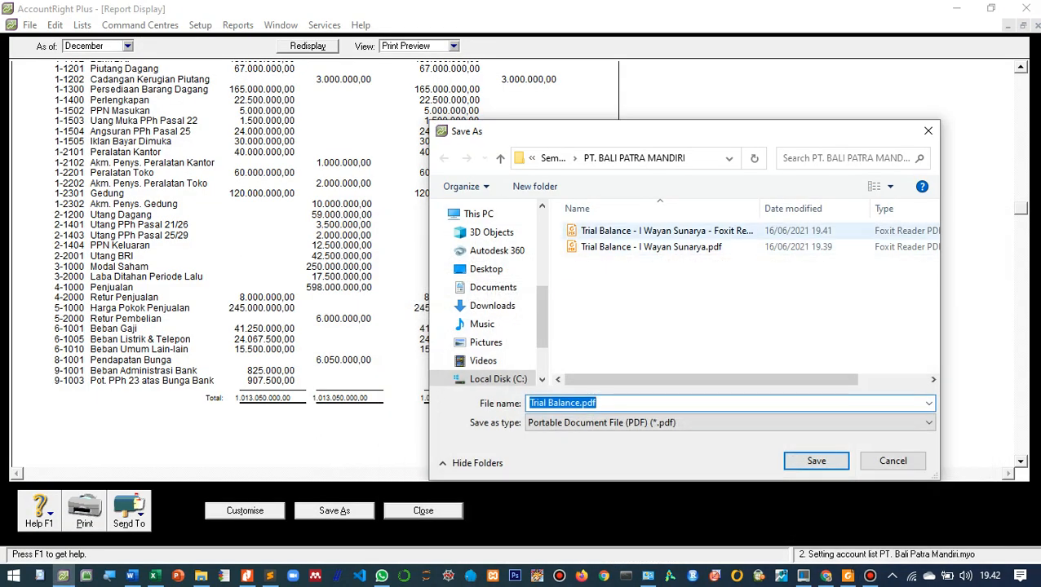
- Overwrite the existing Trial Balance PDF named only with the preparer's name, and open it from the PT. BALI PATRA MANDIRI folder
{"action": "double_click", "coordinate": [651, 247]}
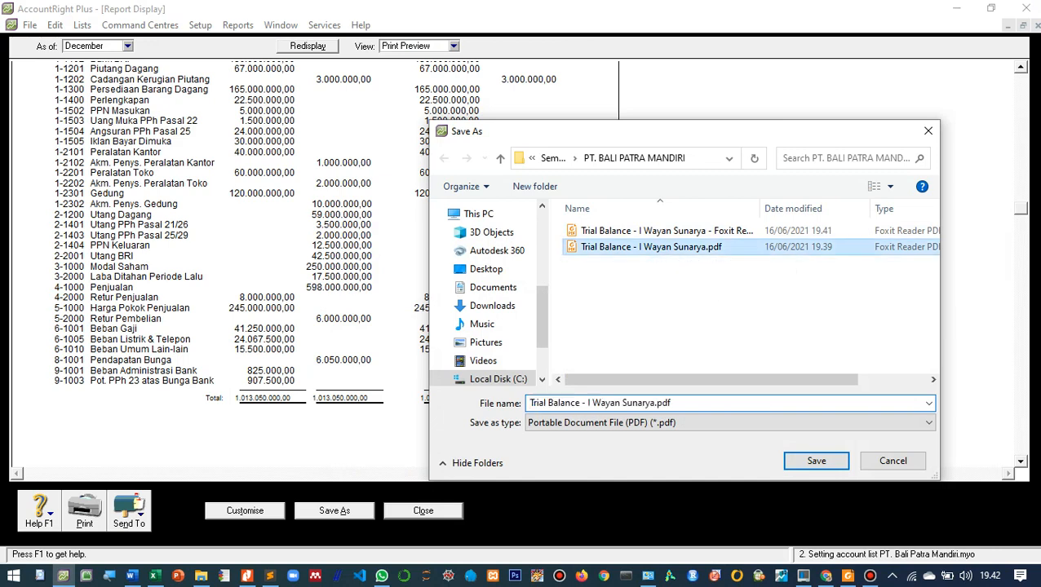
{"action": "left_click", "coordinate": [567, 293]}
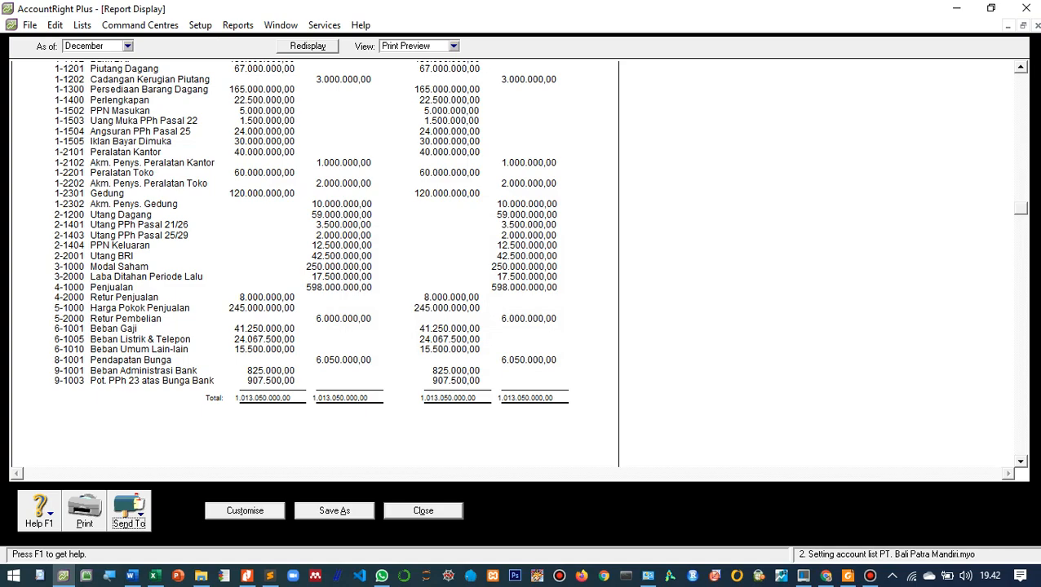
{"action": "left_click", "coordinate": [201, 576]}
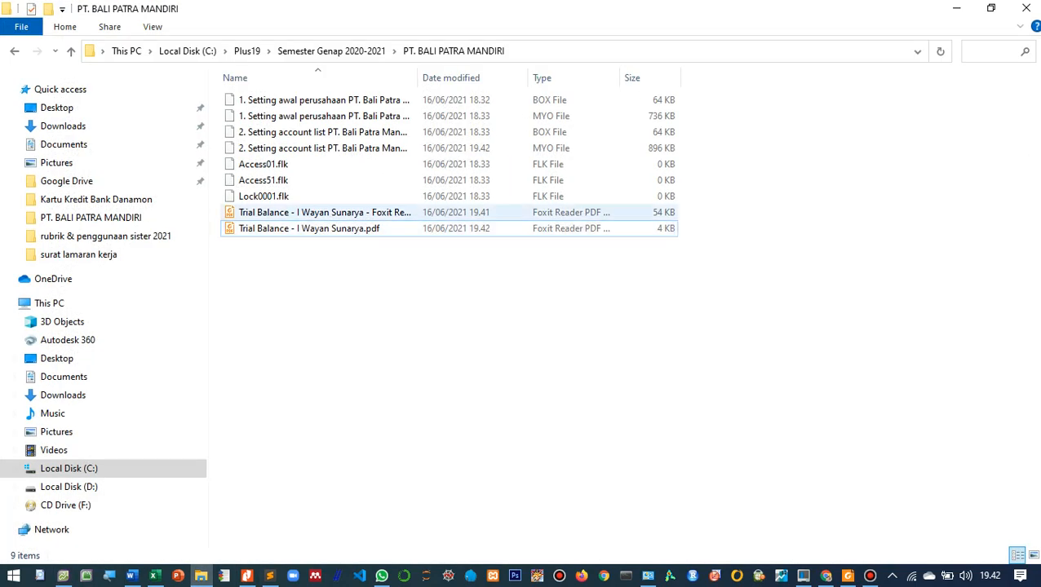
{"action": "double_click", "coordinate": [309, 228]}
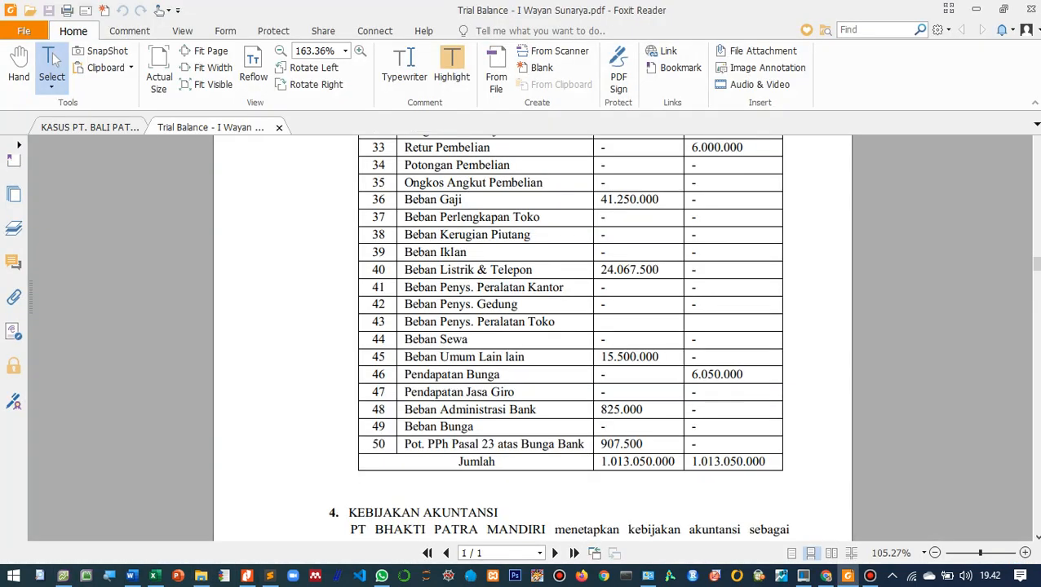
- Check the headings, account amounts and totals in the exported Trial Balance PDF, and return to the AccountRight report
{"action": "scroll", "coordinate": [530, 334], "scroll_direction": "up", "scroll_amount": 6}
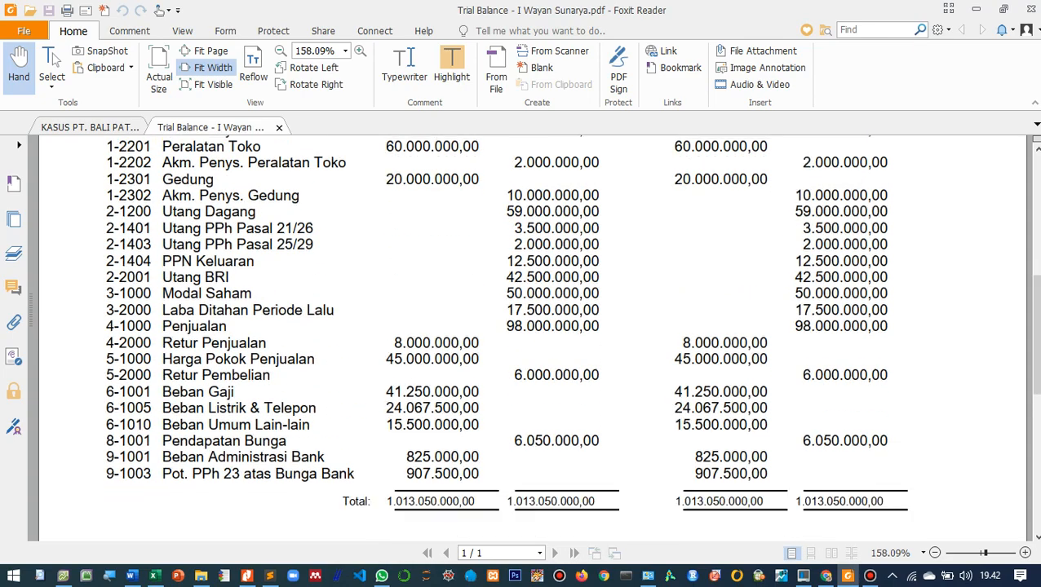
{"action": "scroll", "coordinate": [530, 334], "scroll_direction": "up", "scroll_amount": 1}
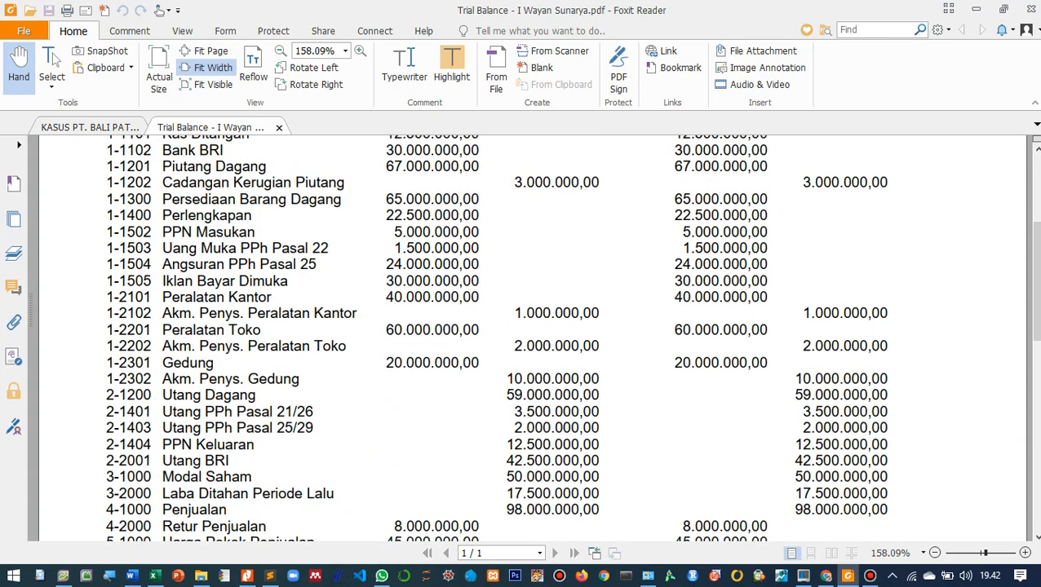
{"action": "scroll", "coordinate": [530, 334], "scroll_direction": "up", "scroll_amount": 3}
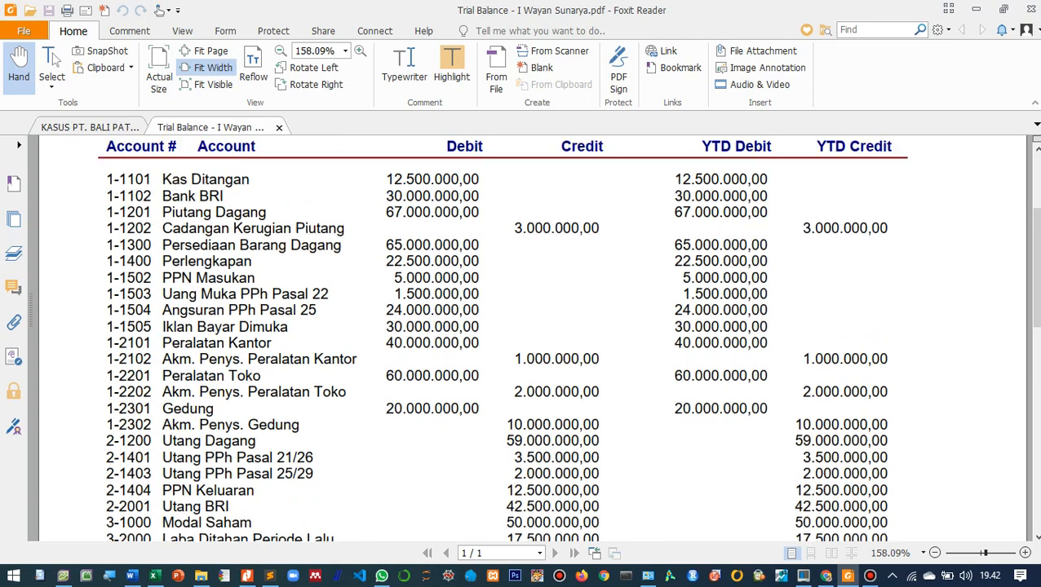
{"action": "scroll", "coordinate": [530, 334], "scroll_direction": "down", "scroll_amount": 9}
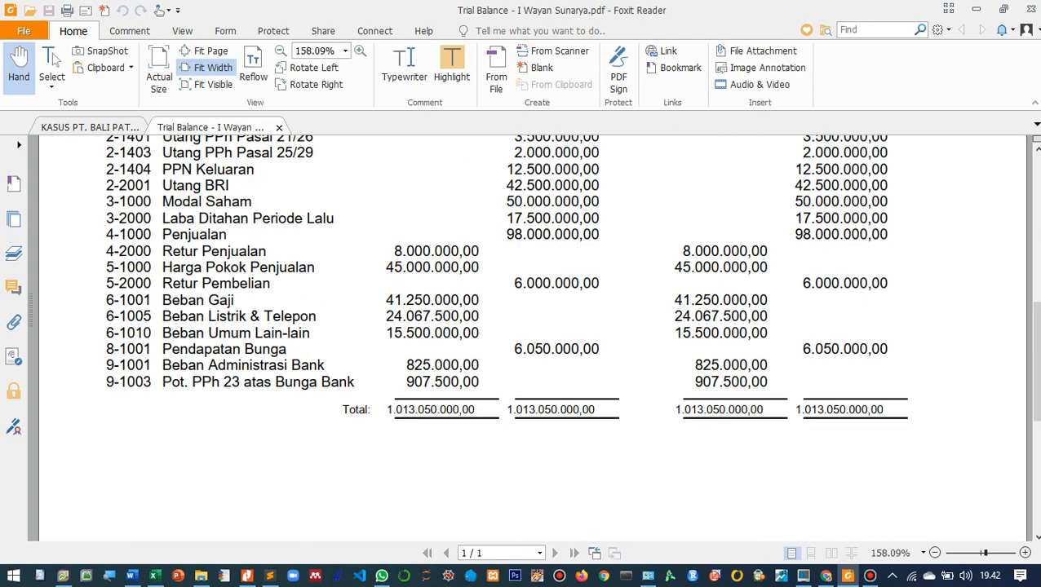
{"action": "scroll", "coordinate": [530, 335], "scroll_direction": "up", "scroll_amount": 9}
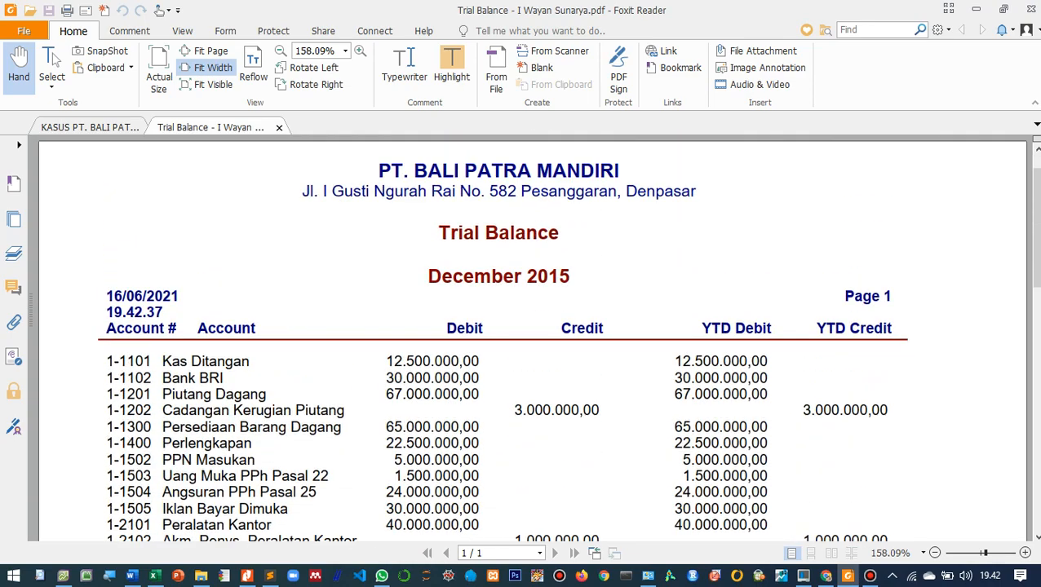
{"action": "scroll", "coordinate": [531, 334], "scroll_direction": "down", "scroll_amount": 2}
{"action": "scroll", "coordinate": [530, 335], "scroll_direction": "down", "scroll_amount": 4}
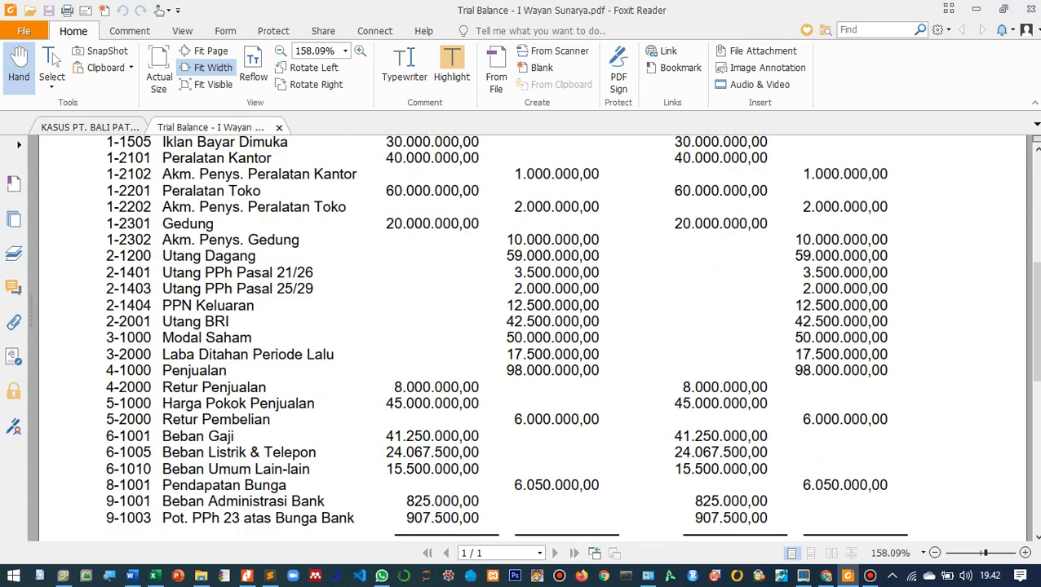
{"action": "left_click", "coordinate": [976, 9]}
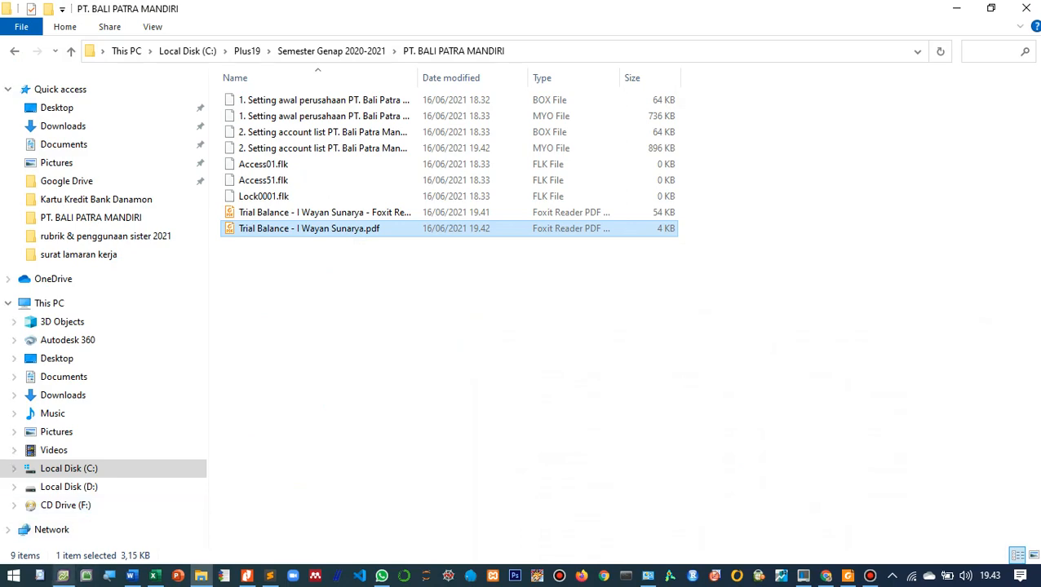
{"action": "left_click", "coordinate": [62, 575]}
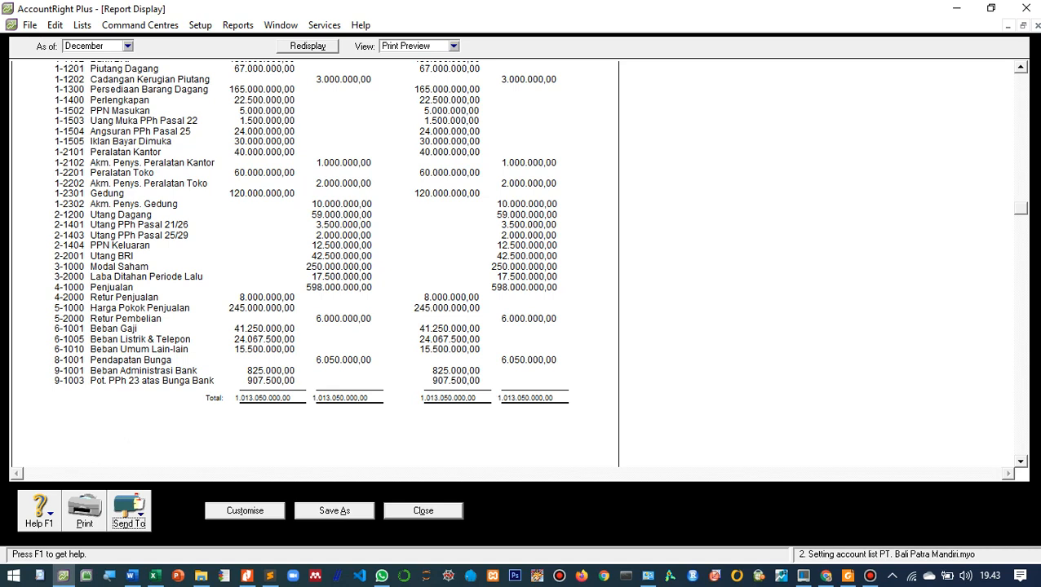
{"action": "left_click", "coordinate": [129, 510]}
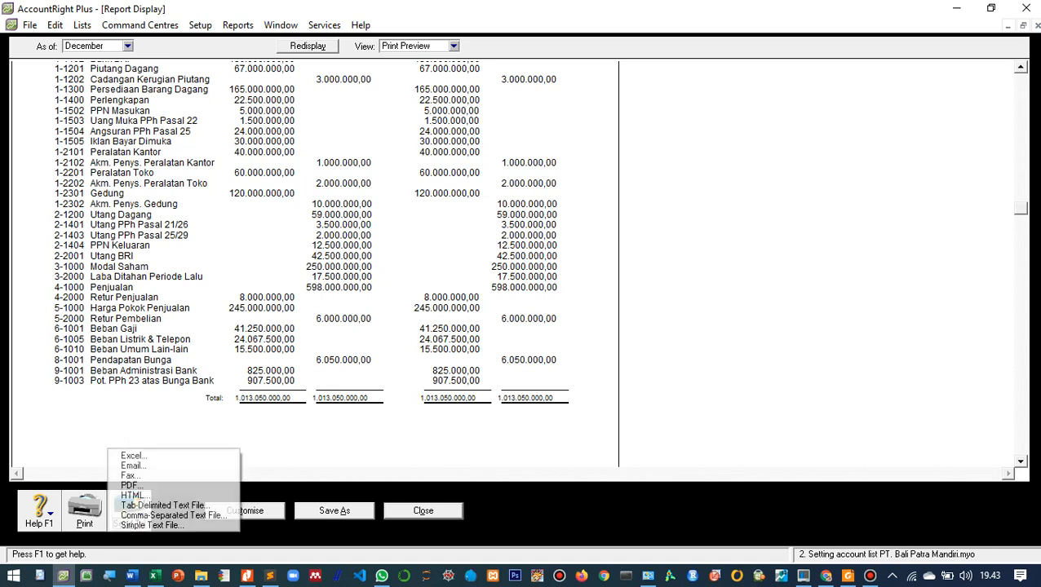
{"action": "key", "text": "Escape"}
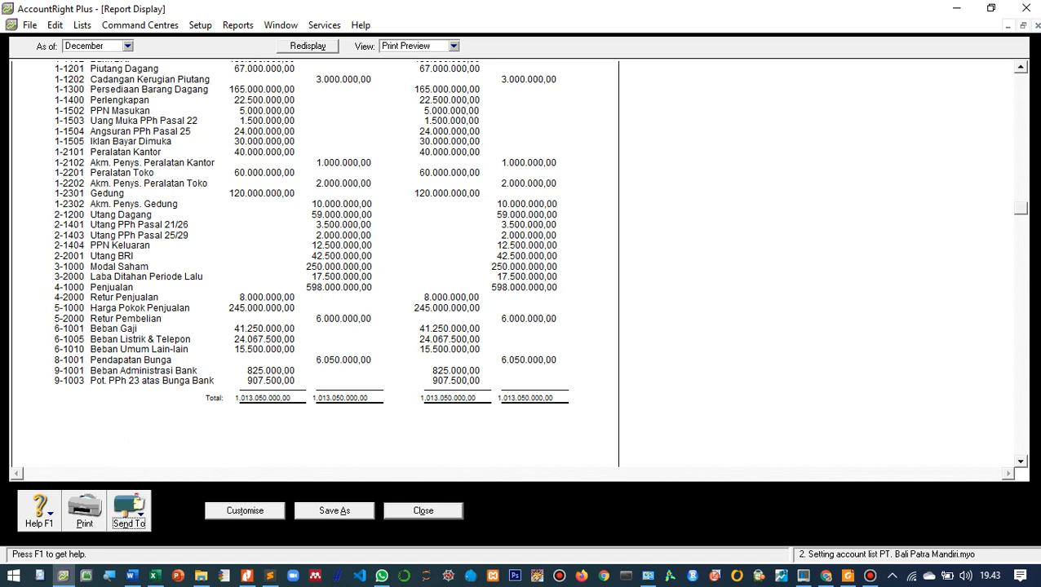
{"action": "left_click", "coordinate": [128, 510]}
{"action": "key", "text": "Escape"}
{"action": "scroll", "coordinate": [513, 263], "scroll_direction": "up", "scroll_amount": 2}
{"action": "scroll", "coordinate": [512, 264], "scroll_direction": "down", "scroll_amount": 3}
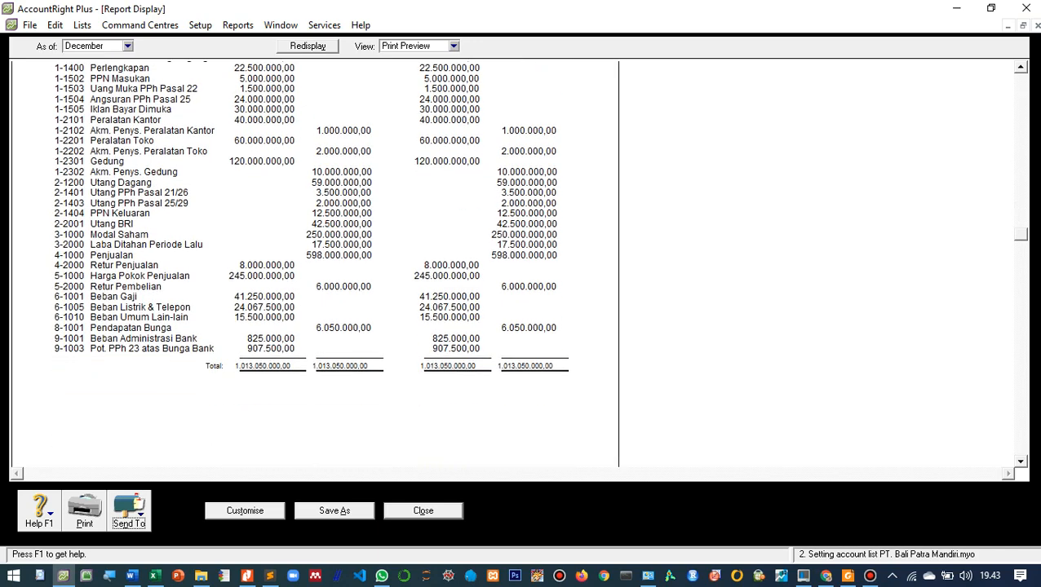
- Close the Trial Balance report and the report index to return to the Accounts command centre
{"action": "left_click", "coordinate": [422, 510]}
{"action": "left_click", "coordinate": [388, 524]}
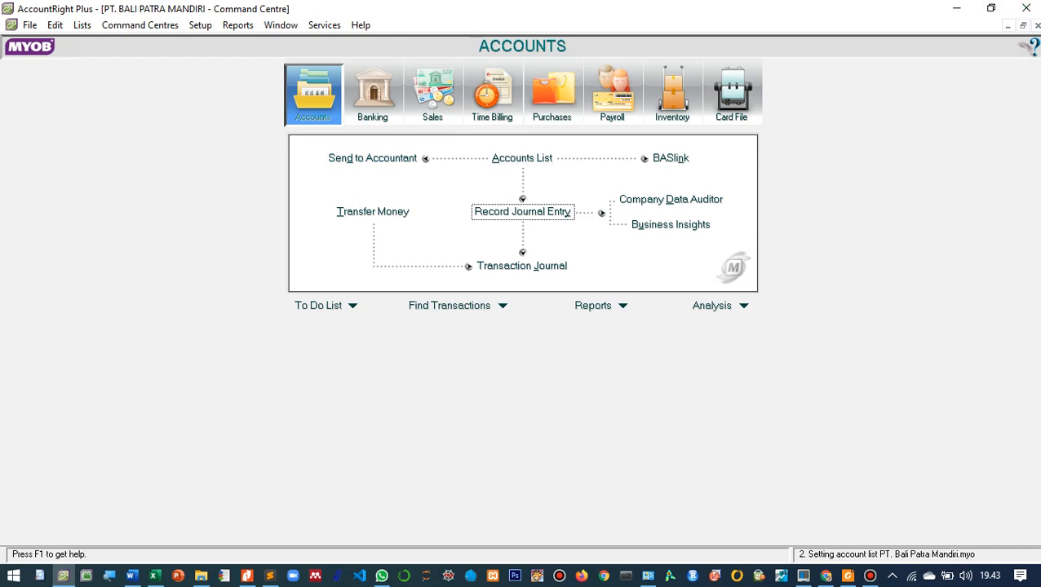
{"action": "left_click", "coordinate": [30, 25]}
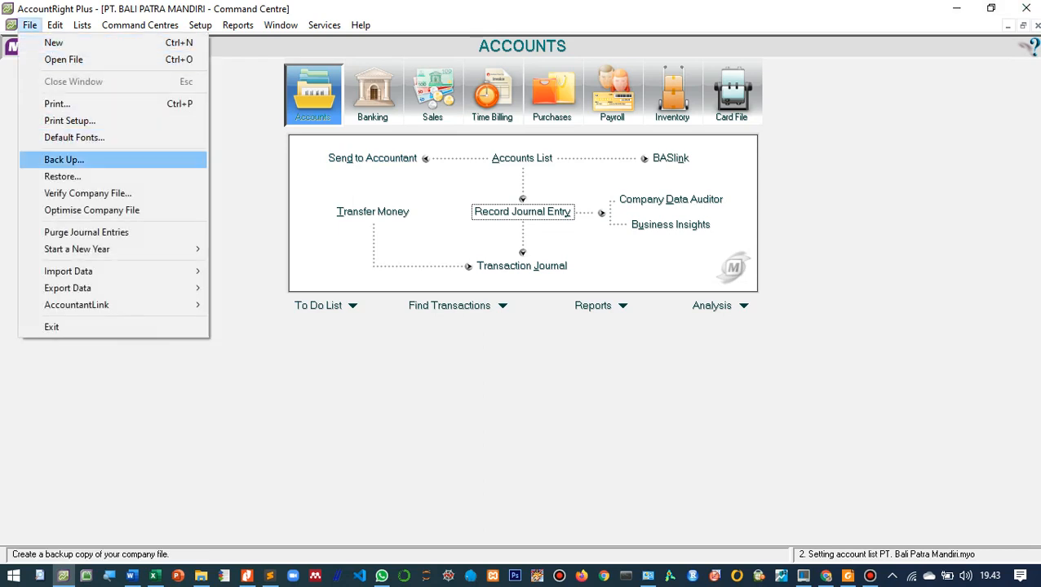
{"action": "left_click", "coordinate": [62, 176]}
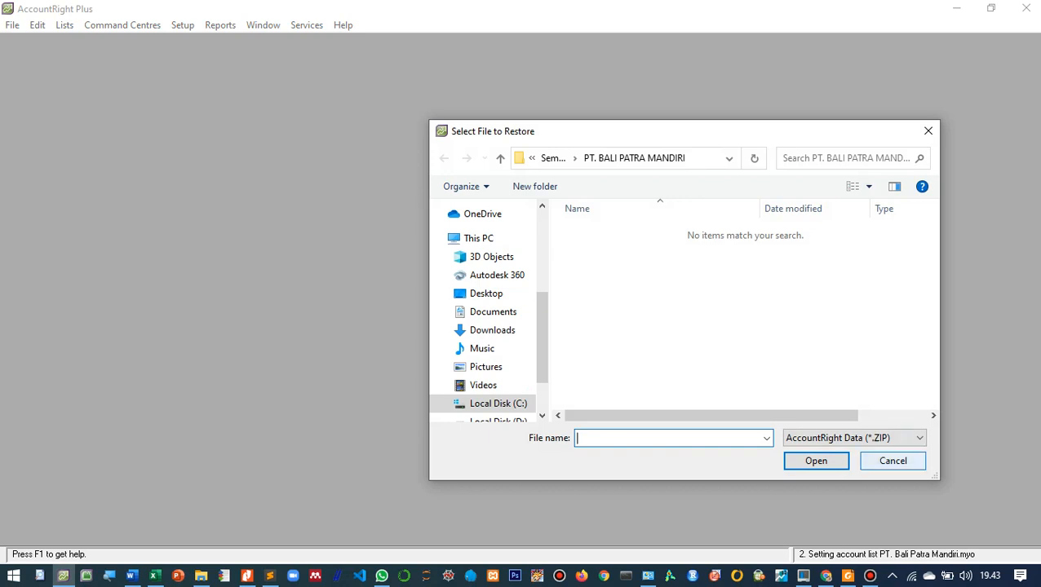
{"action": "left_click", "coordinate": [893, 460]}
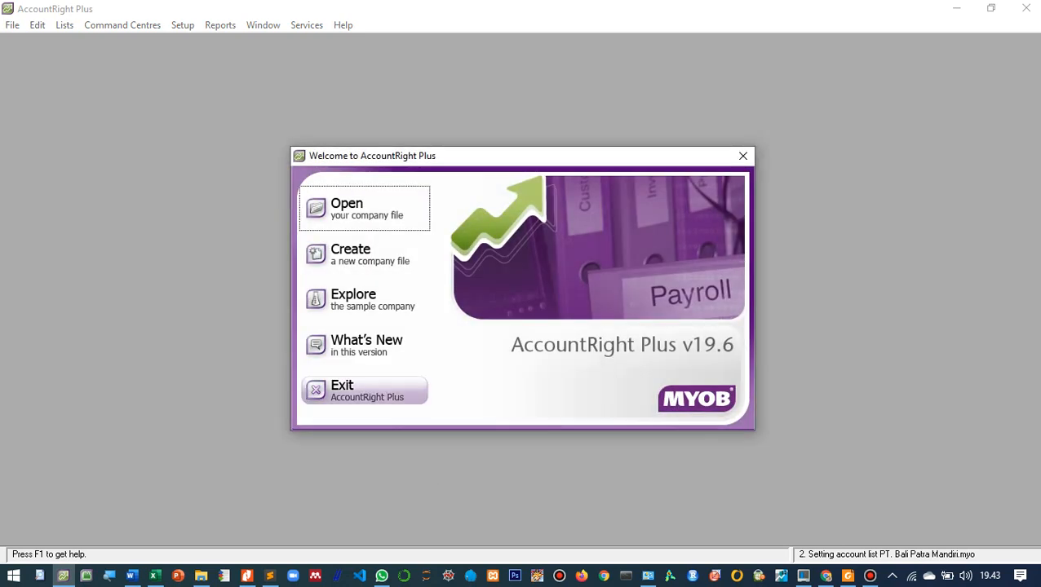